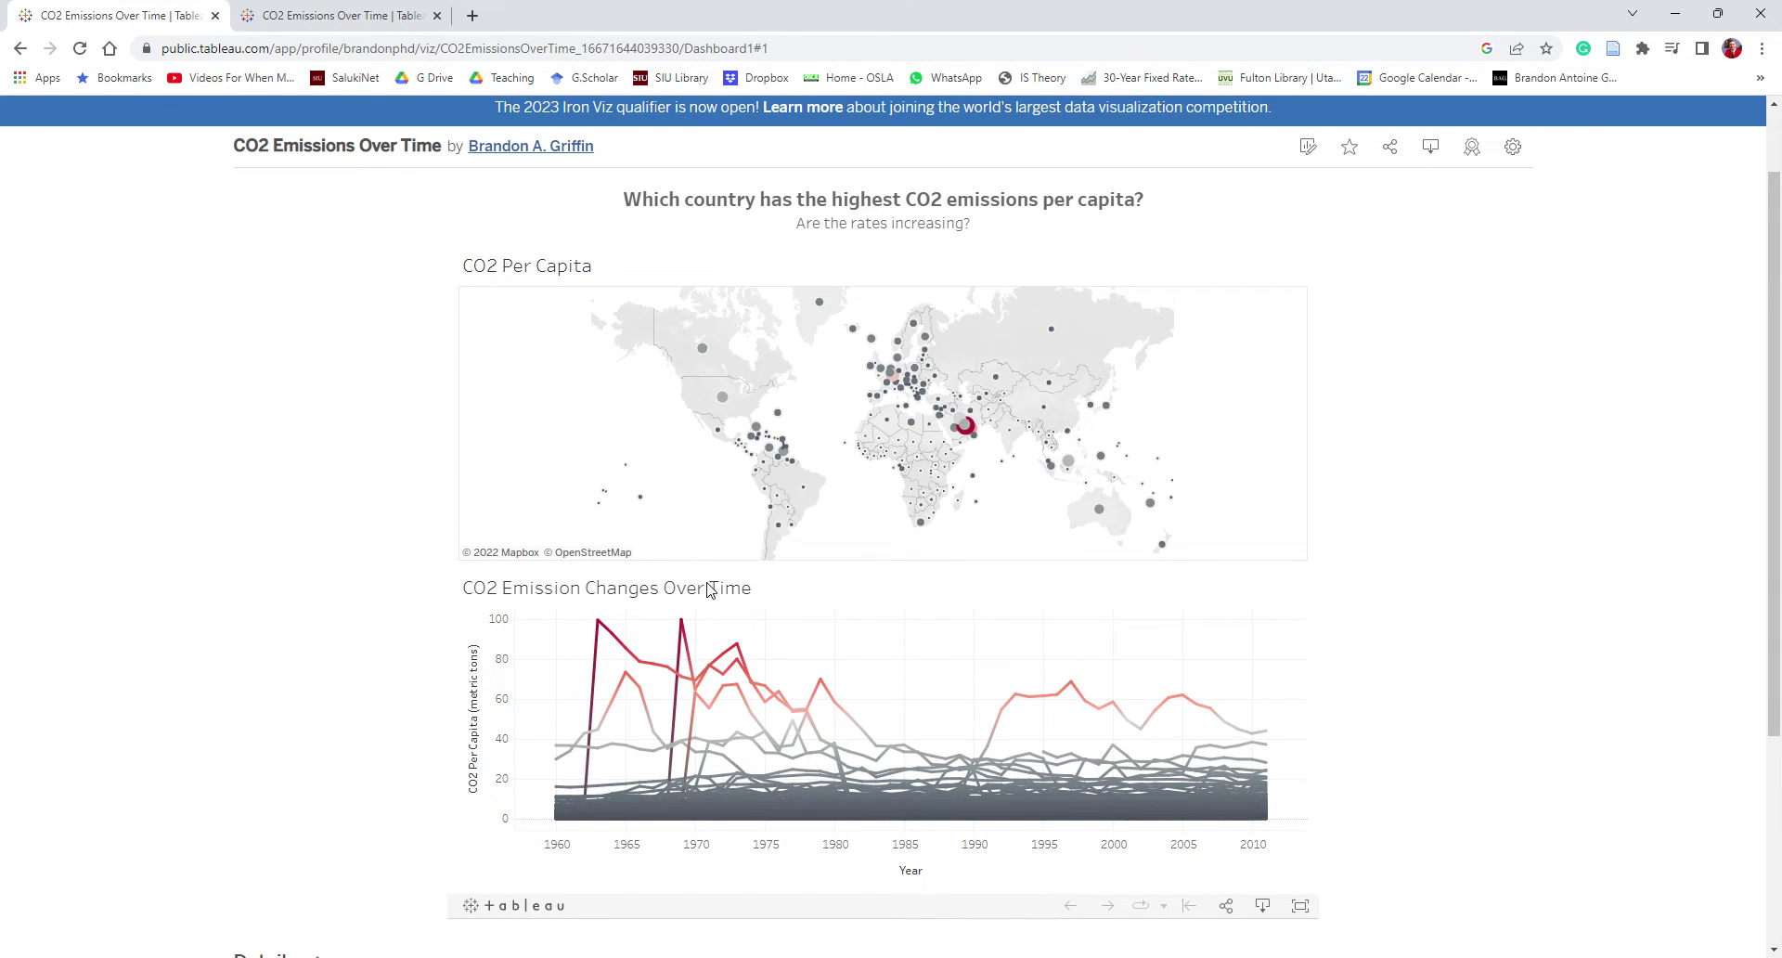
# Examine the United States' emission trend by filtering the dashboard to it on the map, and clear the selection.
pyautogui.moveTo(727, 407)
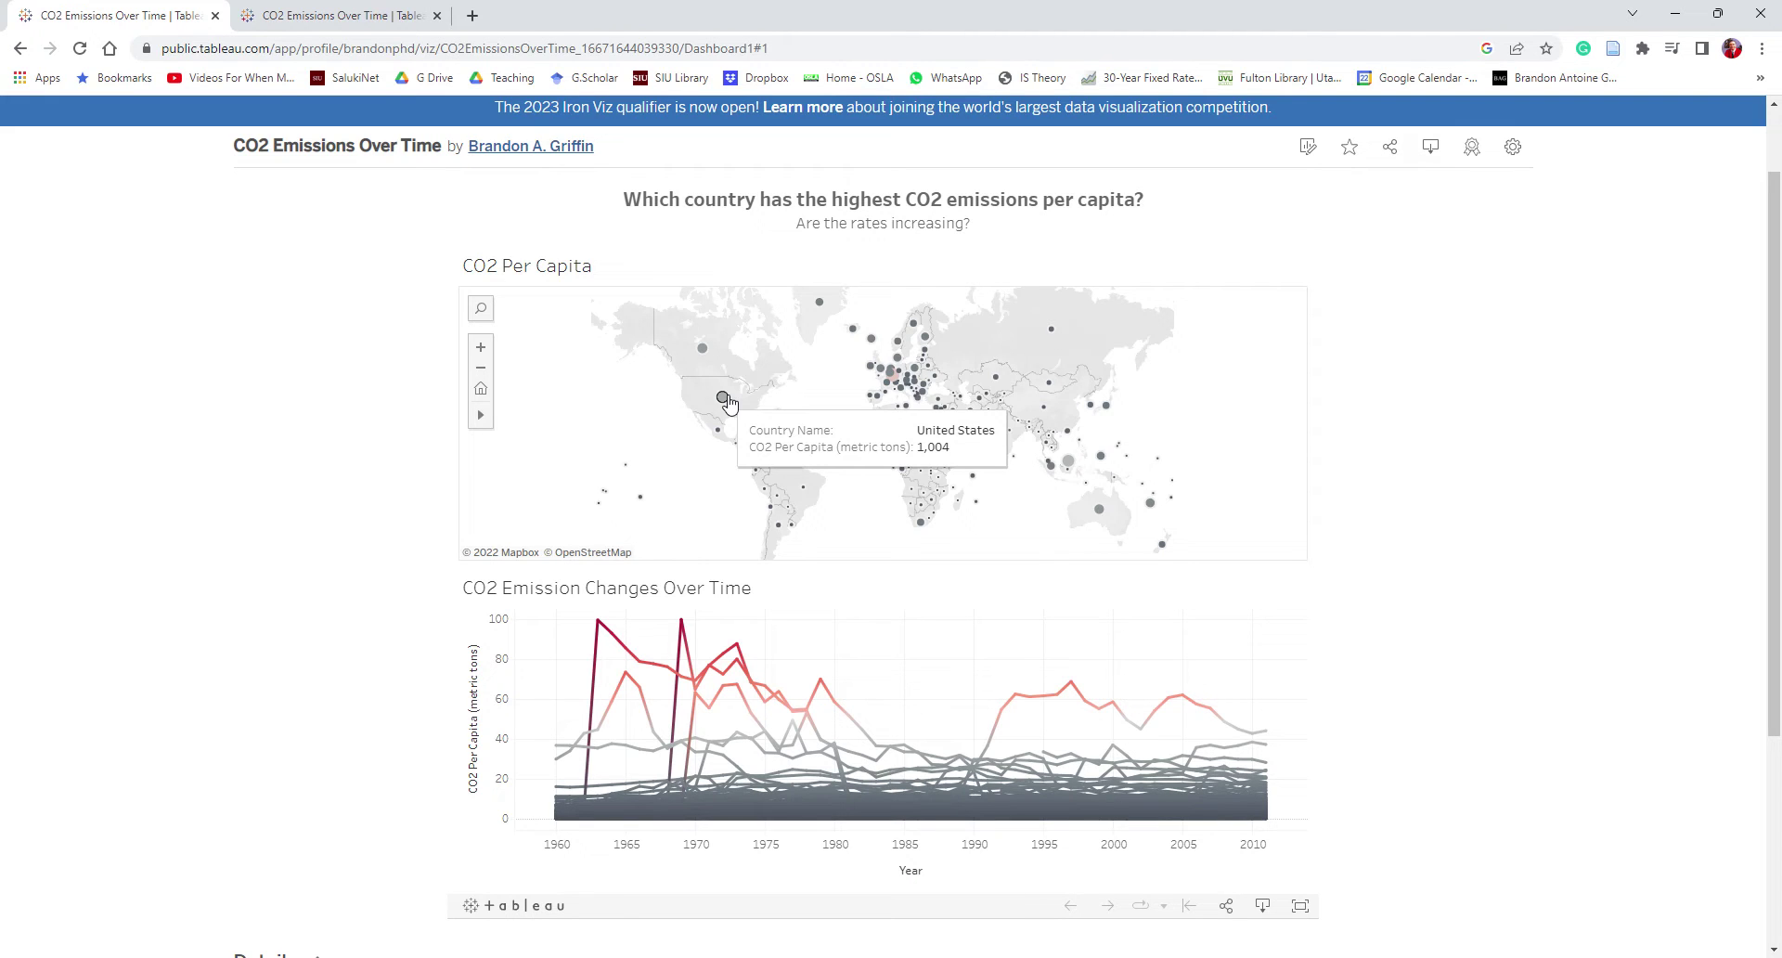
pyautogui.click(725, 399)
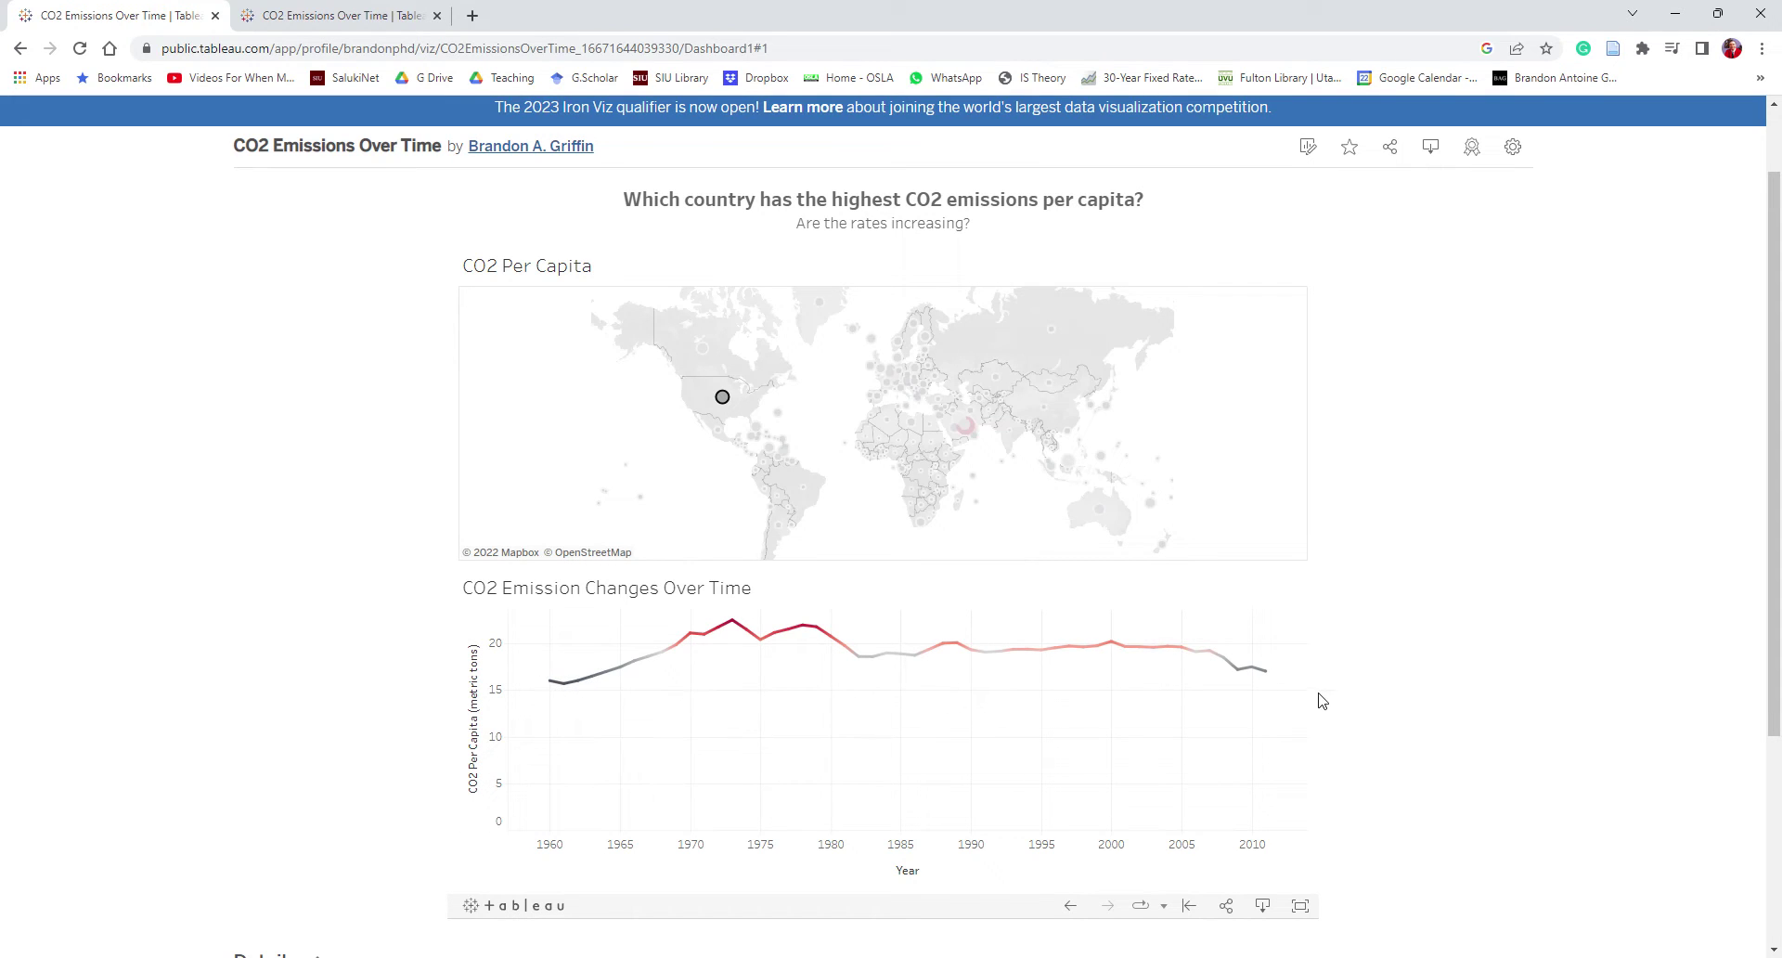
pyautogui.click(577, 381)
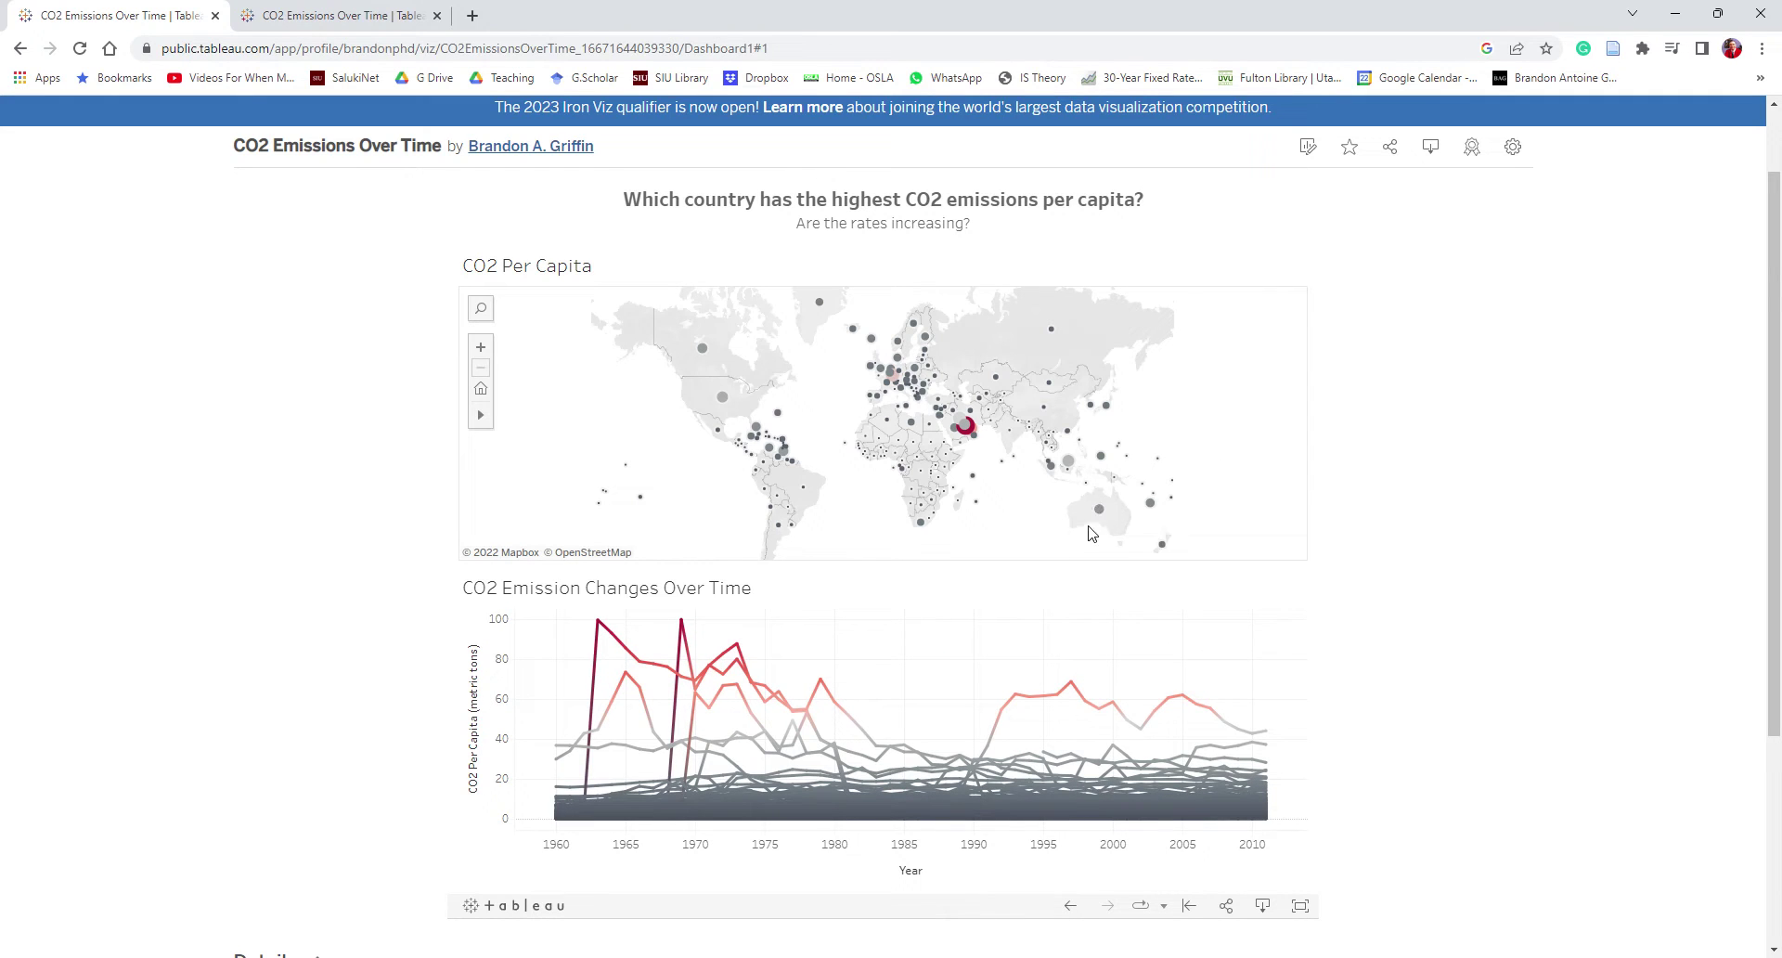
# Check per capita emissions of Qatar and Niger on the map, view the trends for Bahrain and the United States, and clear the selection.
pyautogui.moveTo(977, 429)
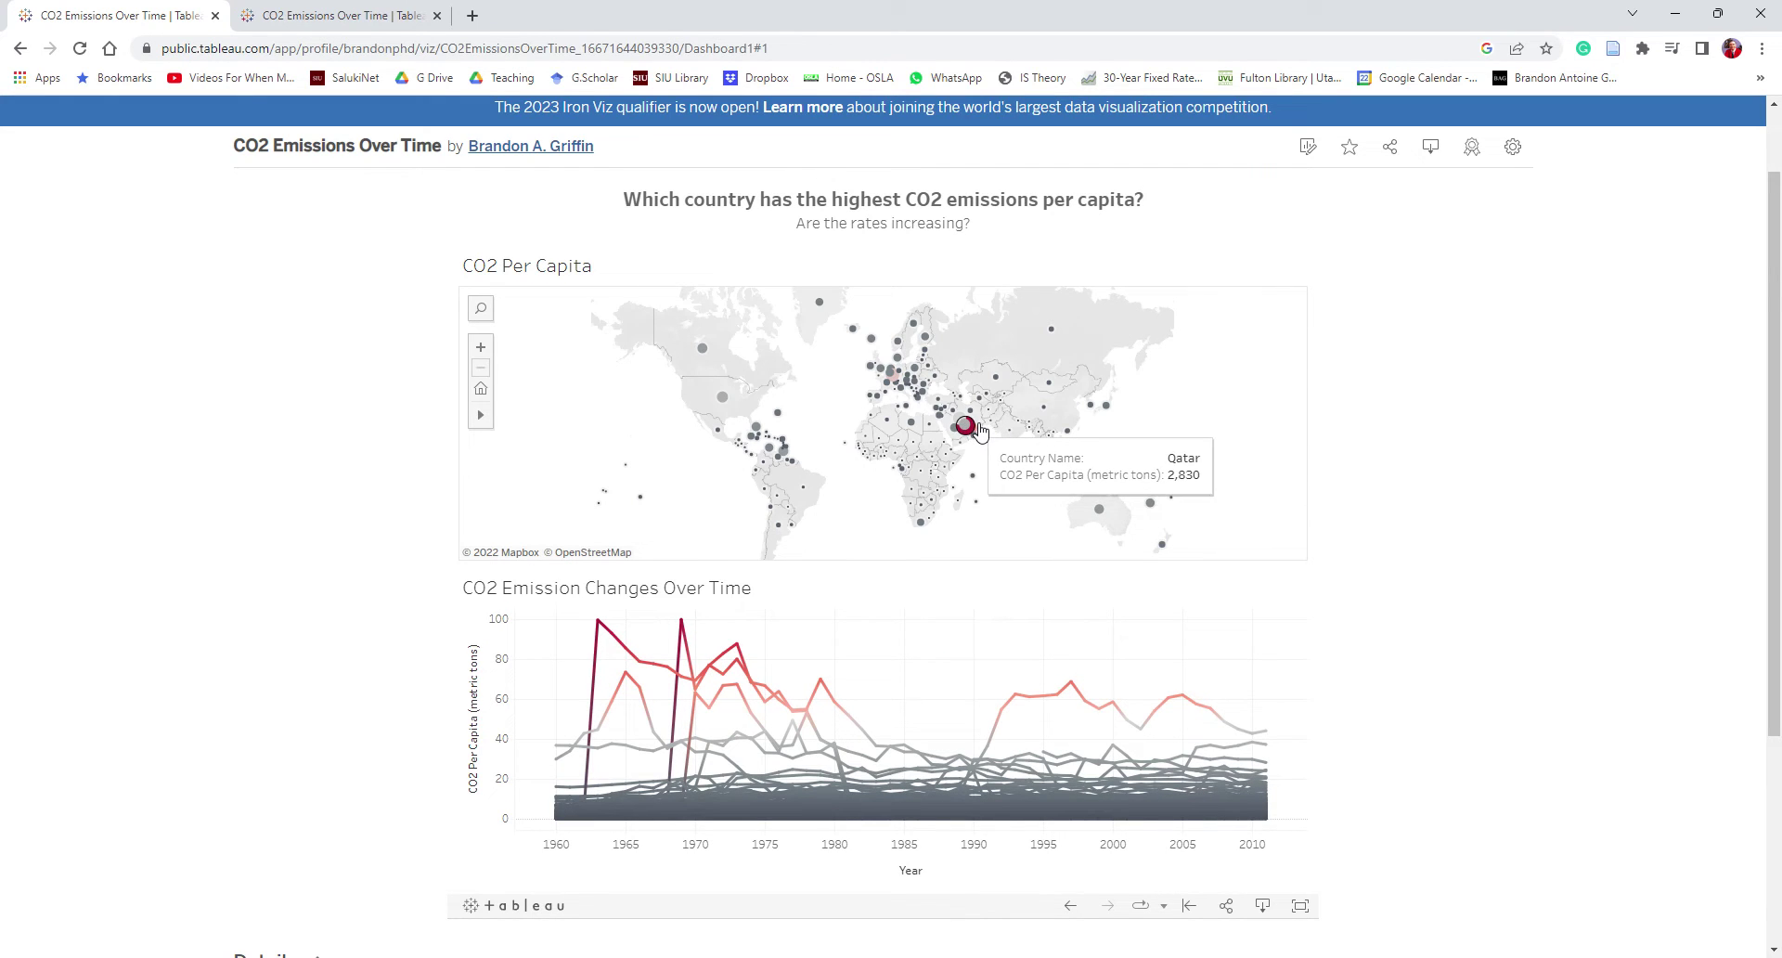
pyautogui.moveTo(1063, 344)
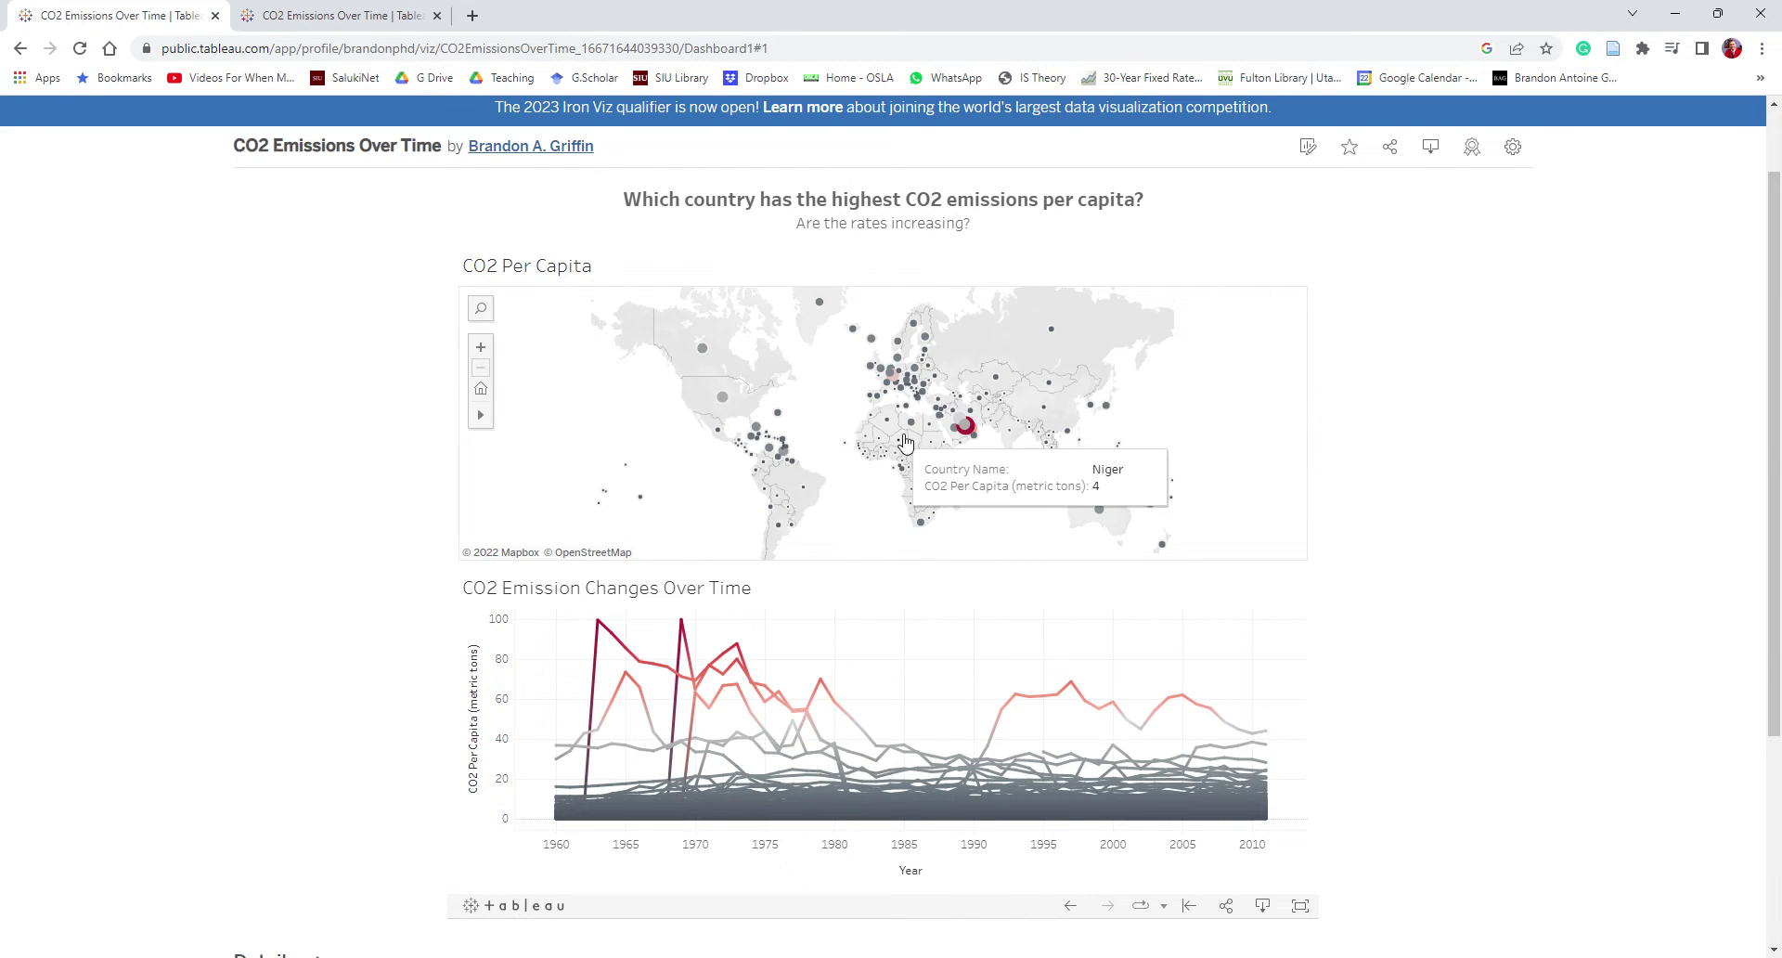
pyautogui.click(977, 431)
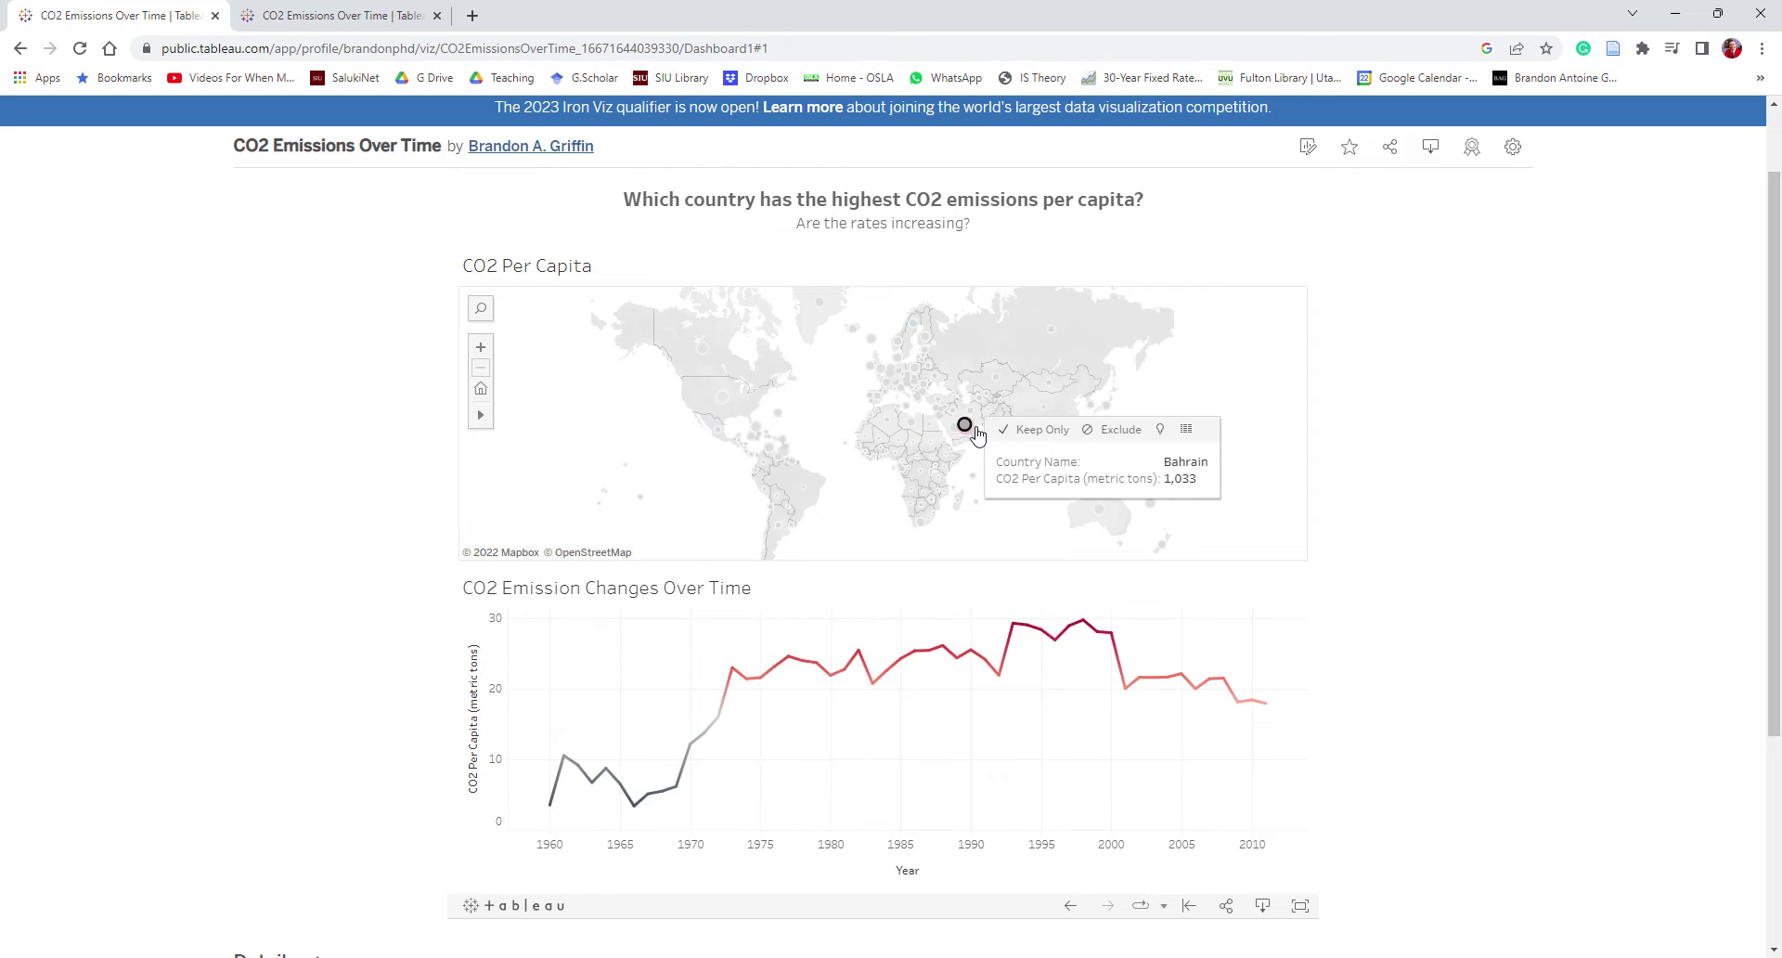
pyautogui.click(723, 398)
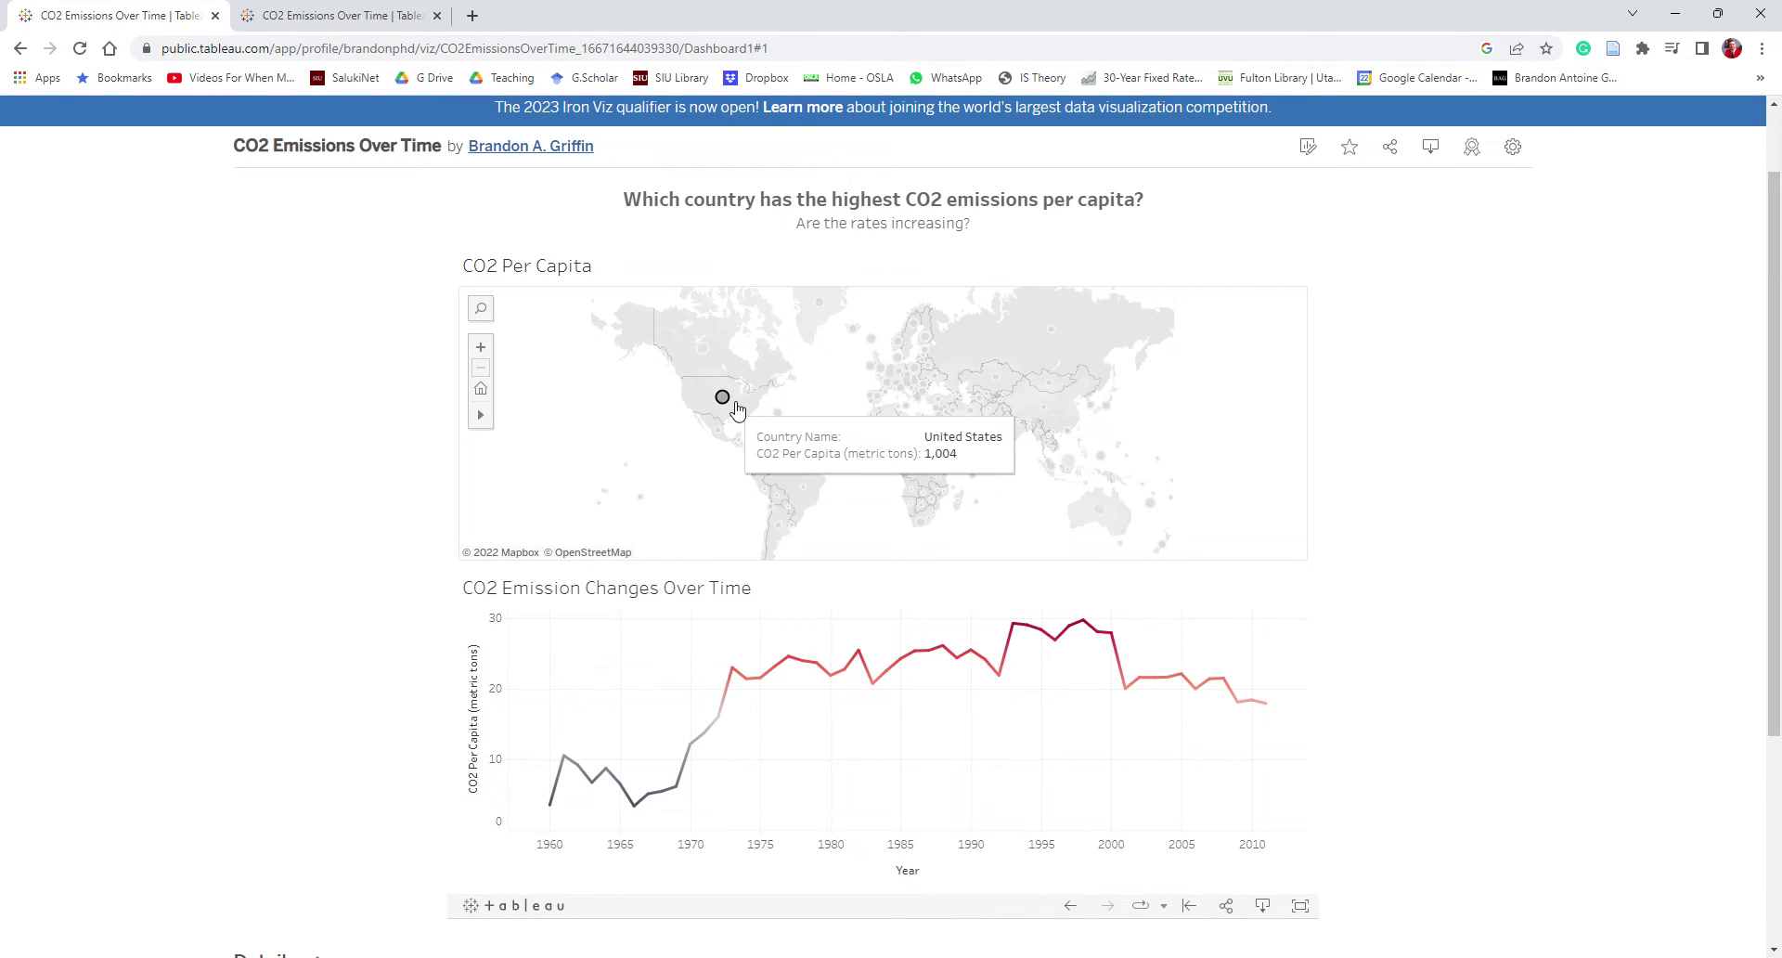
pyautogui.click(669, 432)
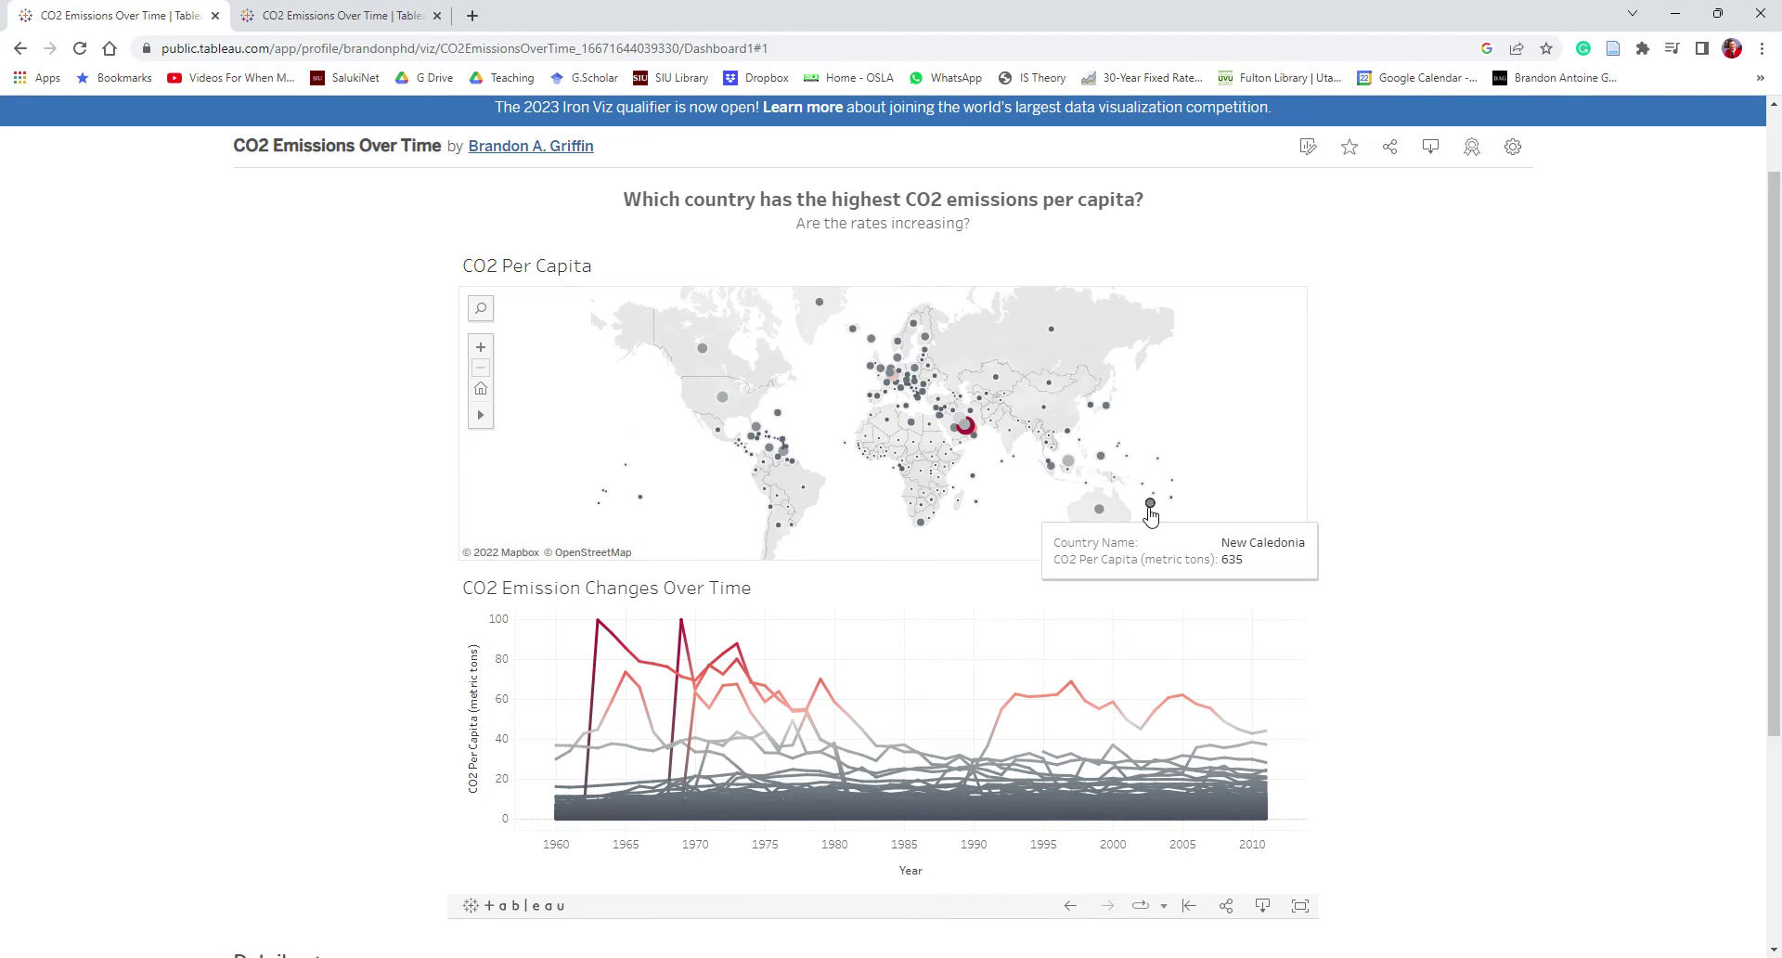
# View the emission trends for Australia, Mauritius and Madagascar one by one from the map, and clear the selection.
pyautogui.click(1099, 509)
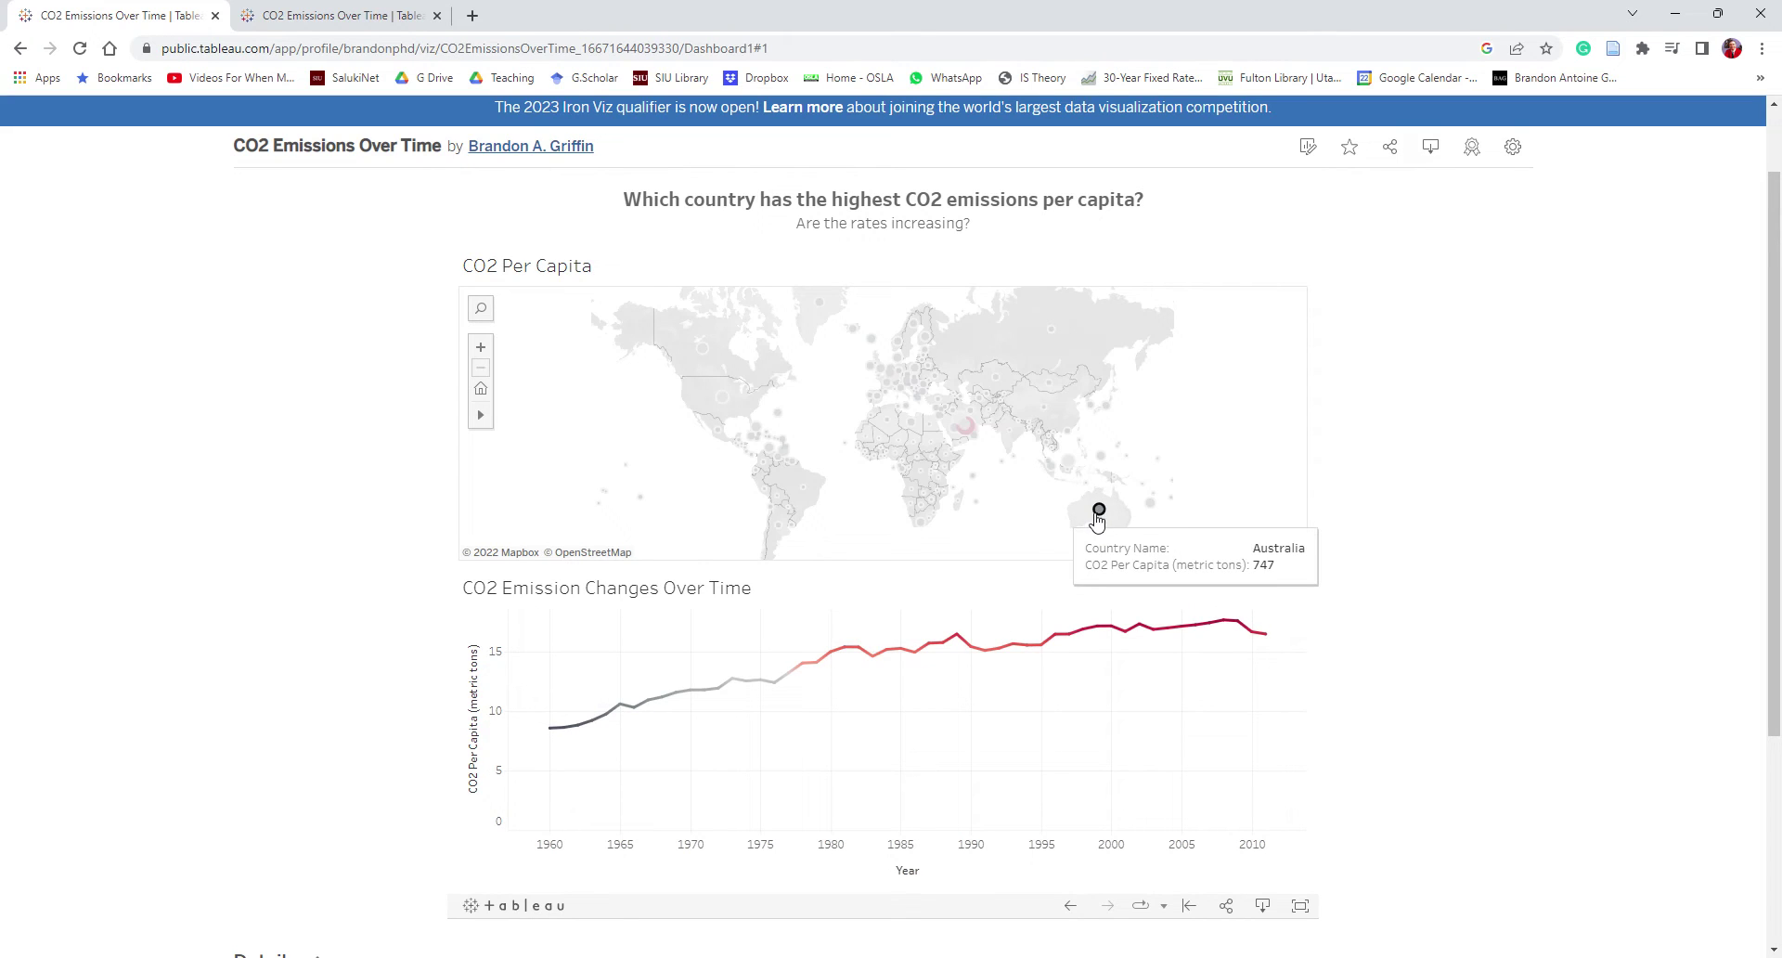
pyautogui.click(976, 502)
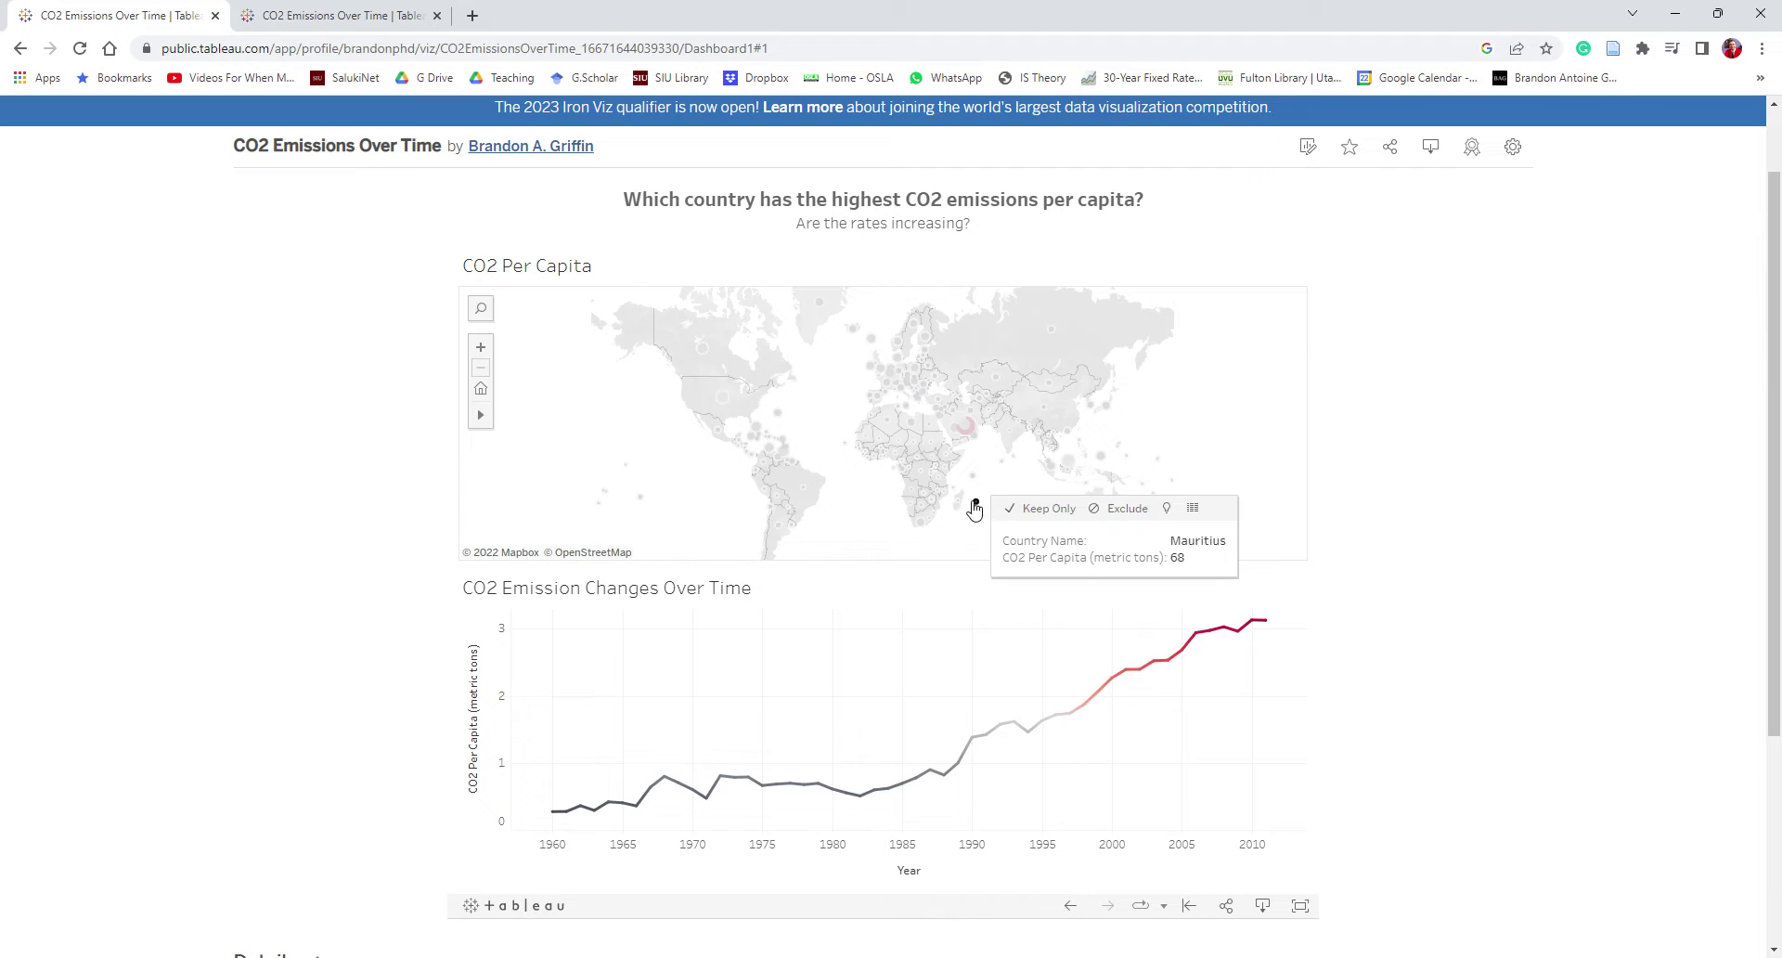
pyautogui.click(961, 503)
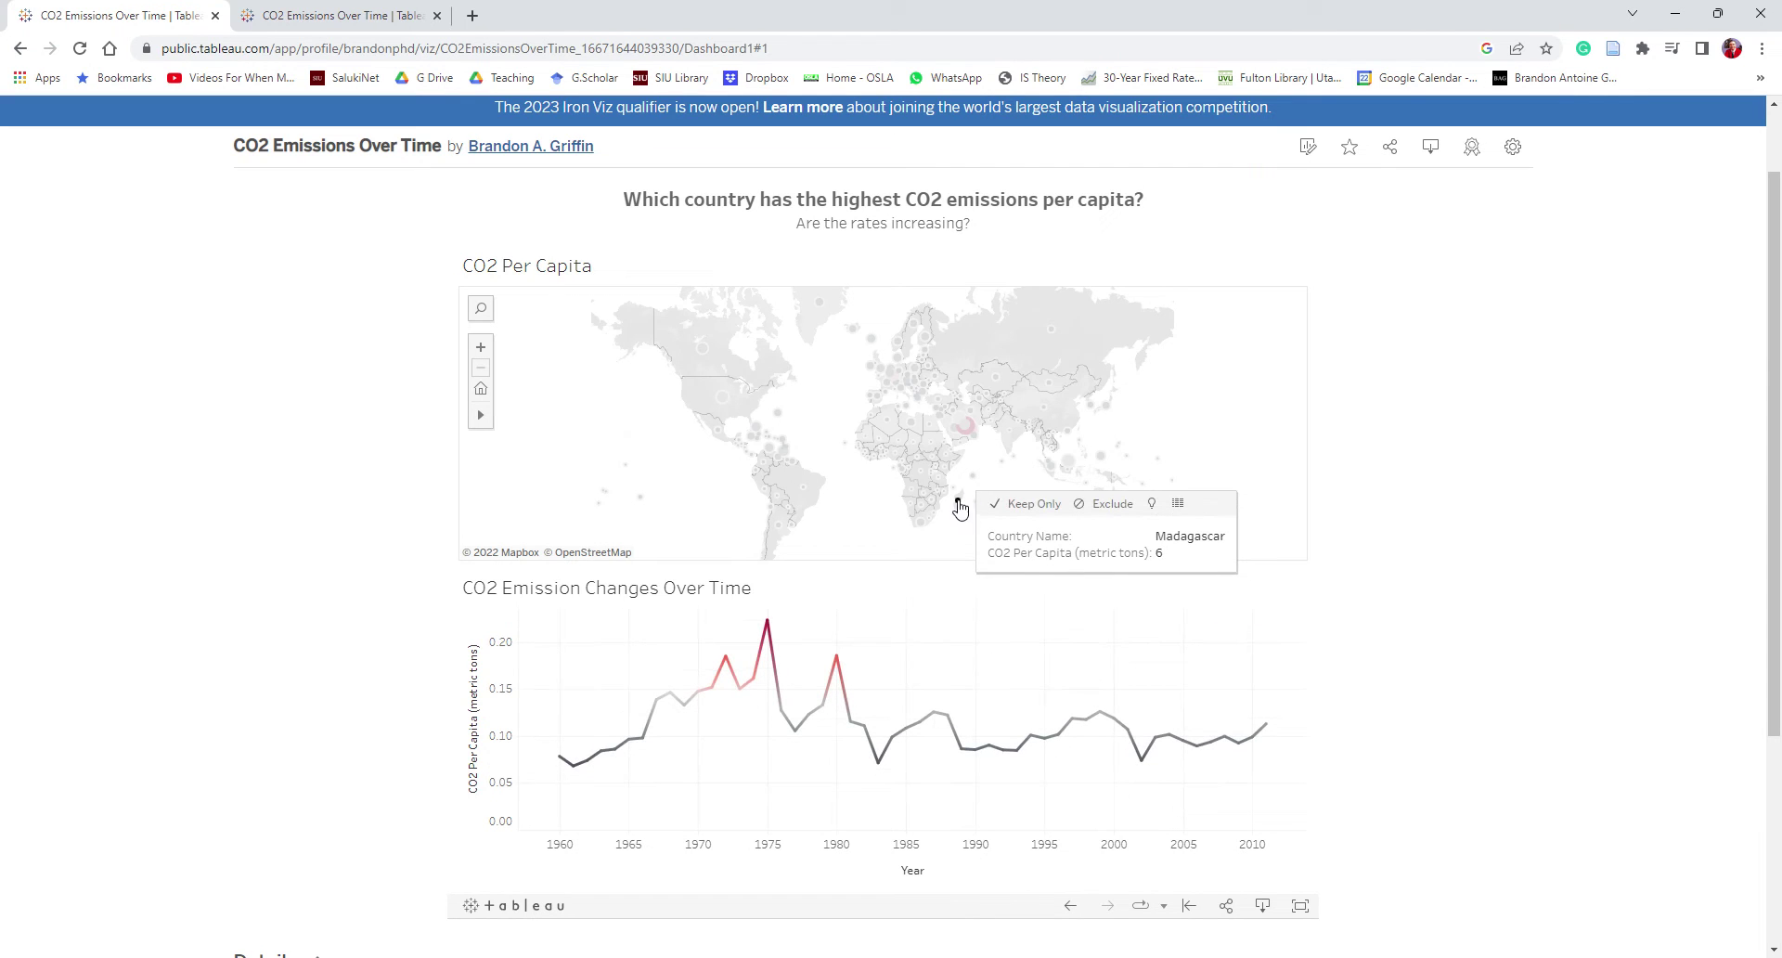
pyautogui.click(835, 524)
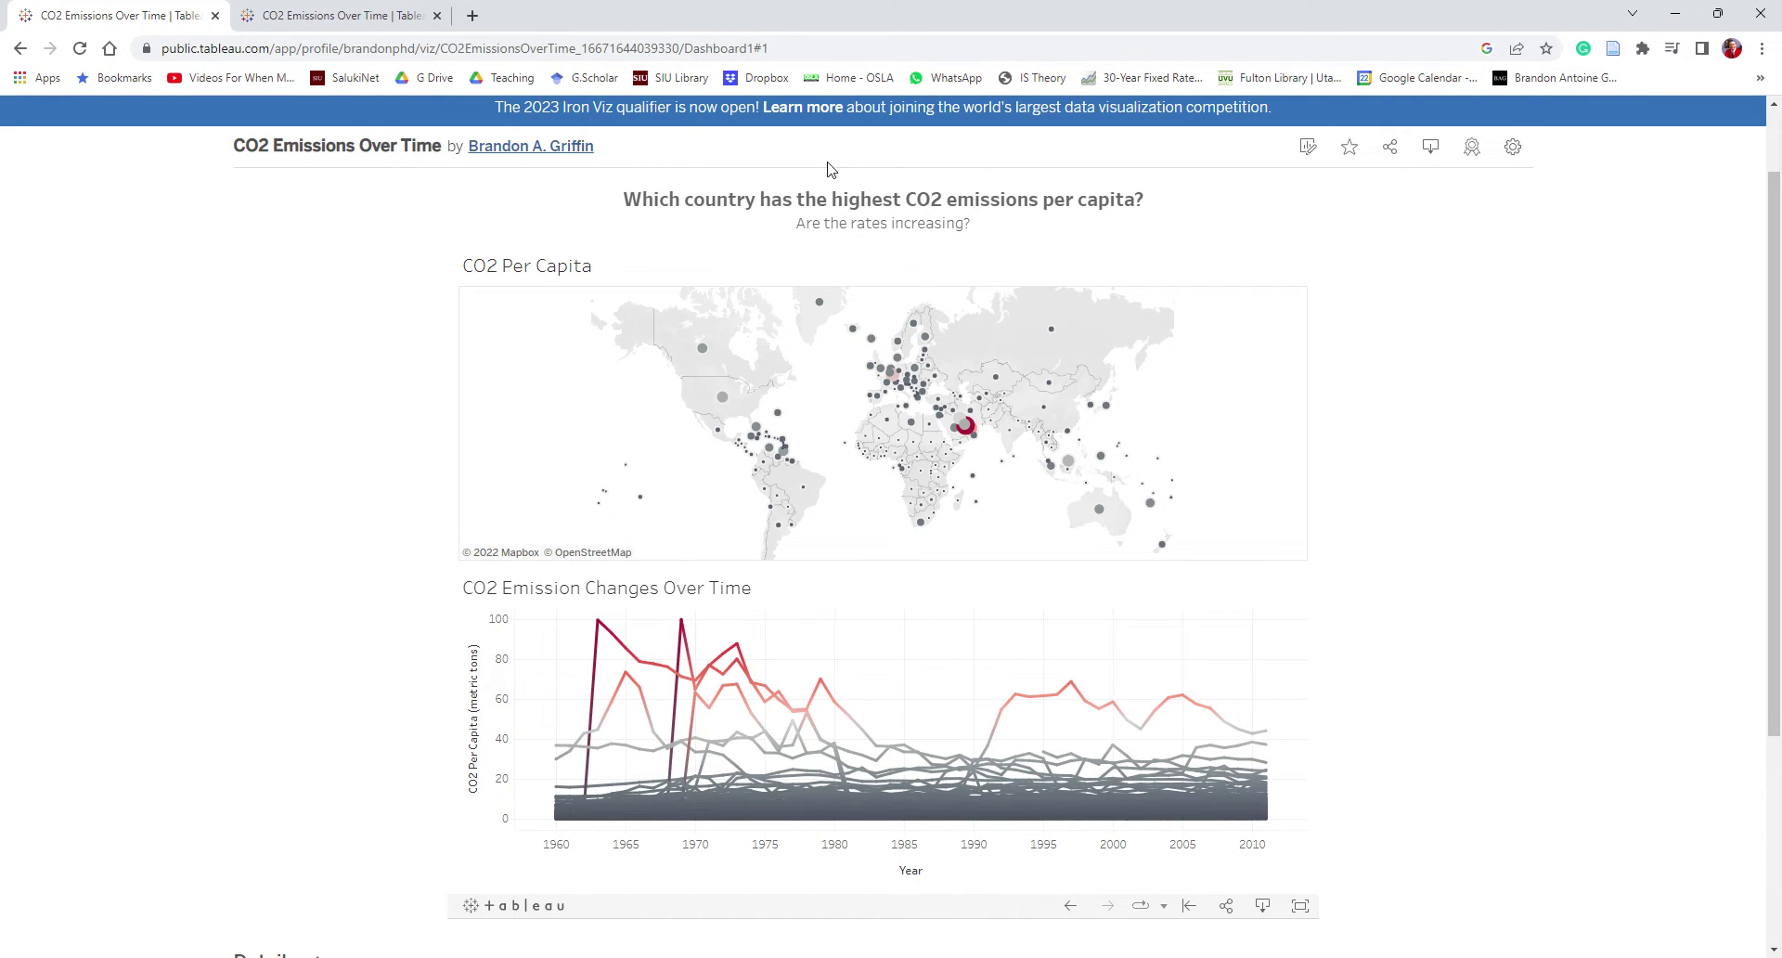
# Create a new Tableau Public workbook in Web Authoring.
pyautogui.scroll(1, 334, 195)
pyautogui.moveTo(264, 158)
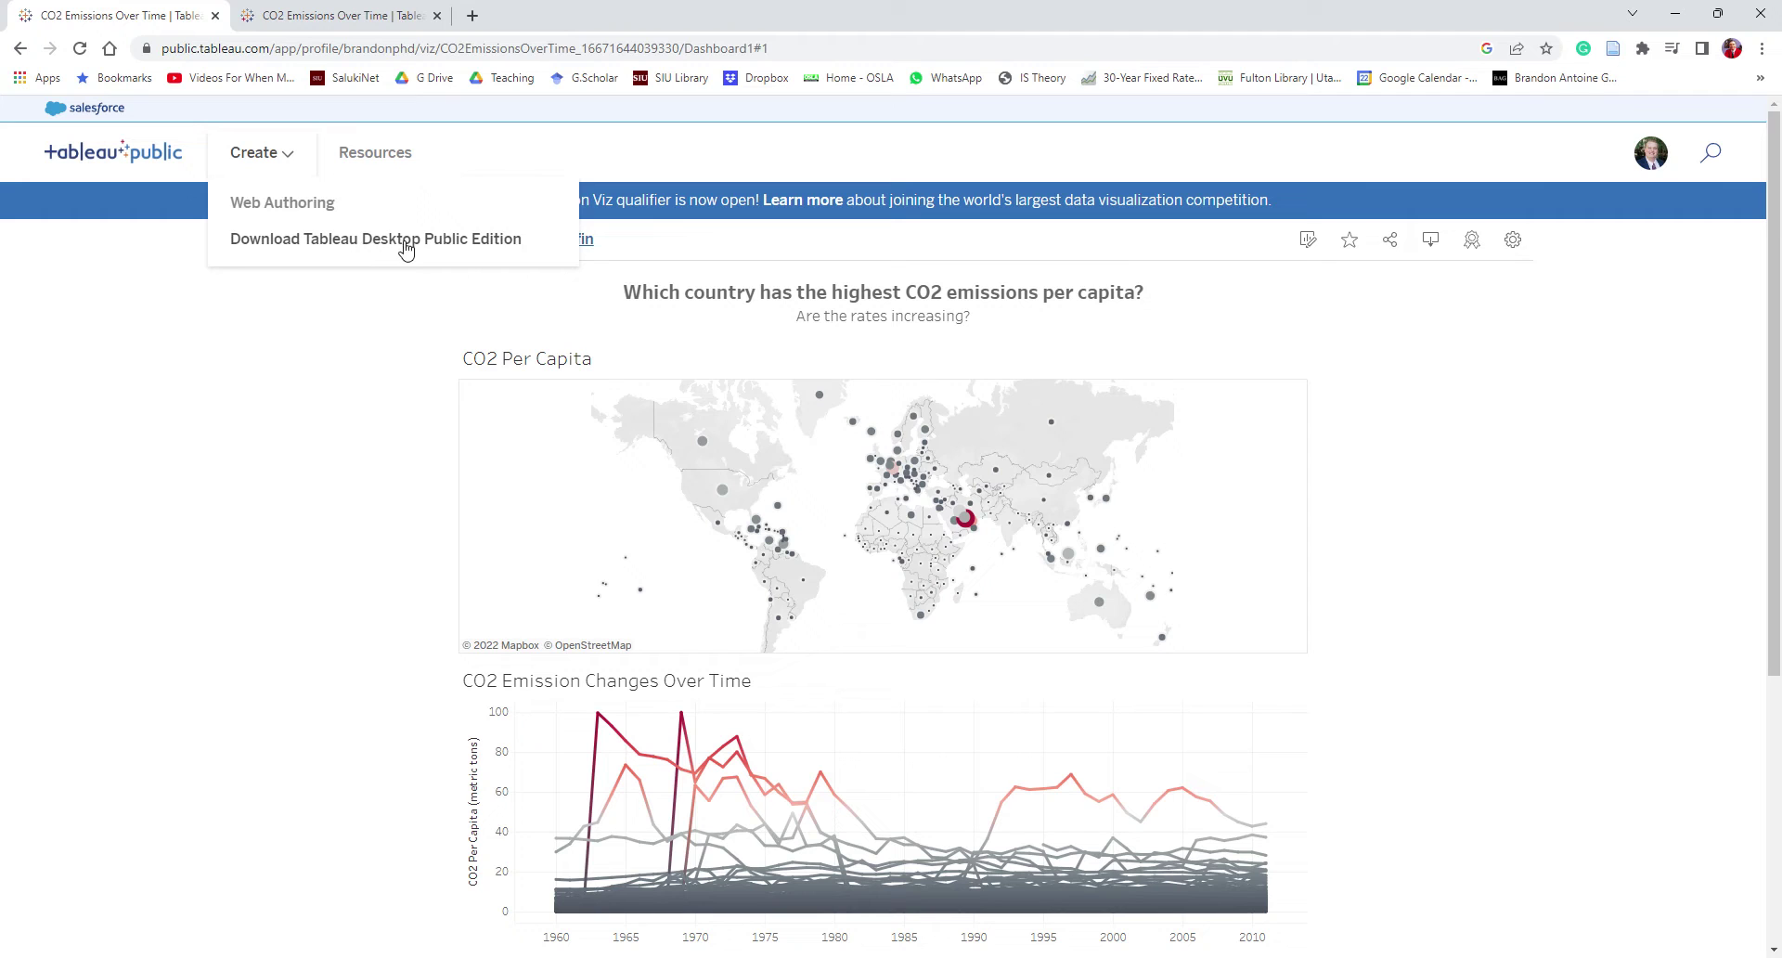
pyautogui.click(285, 211)
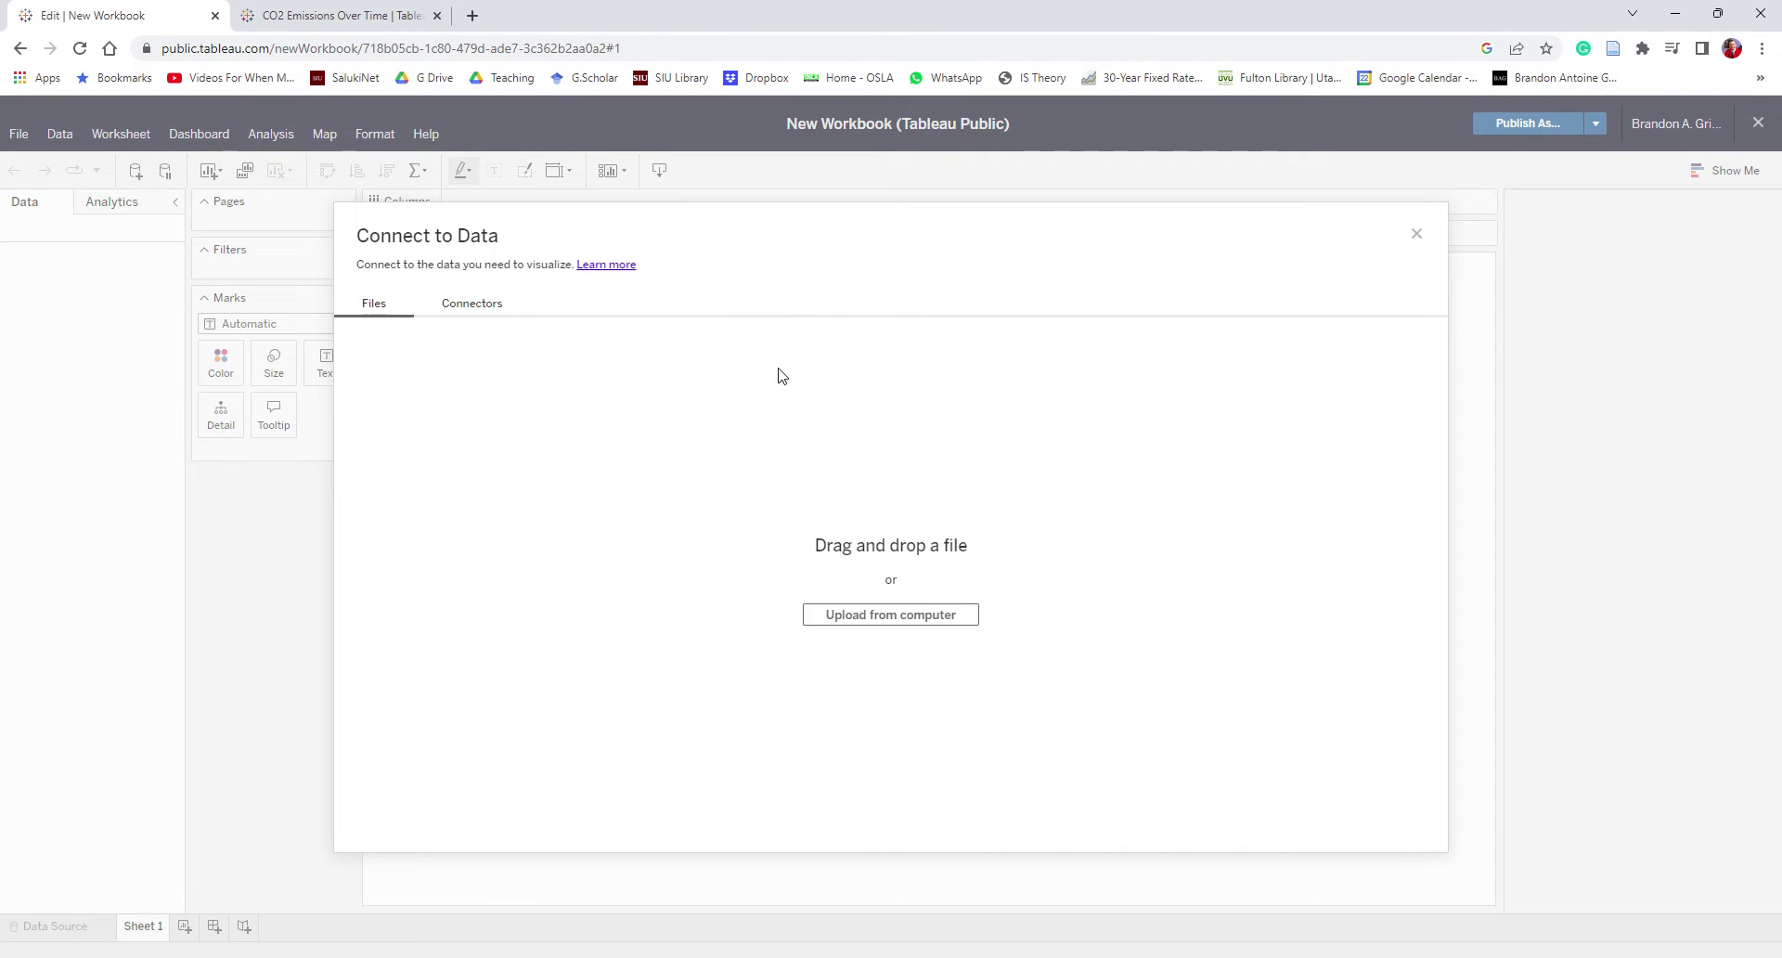
# Upload the World Bank CO2 Data Excel file from the computer and add its CO2 Data Cleaned sheet to the data source.
pyautogui.click(868, 616)
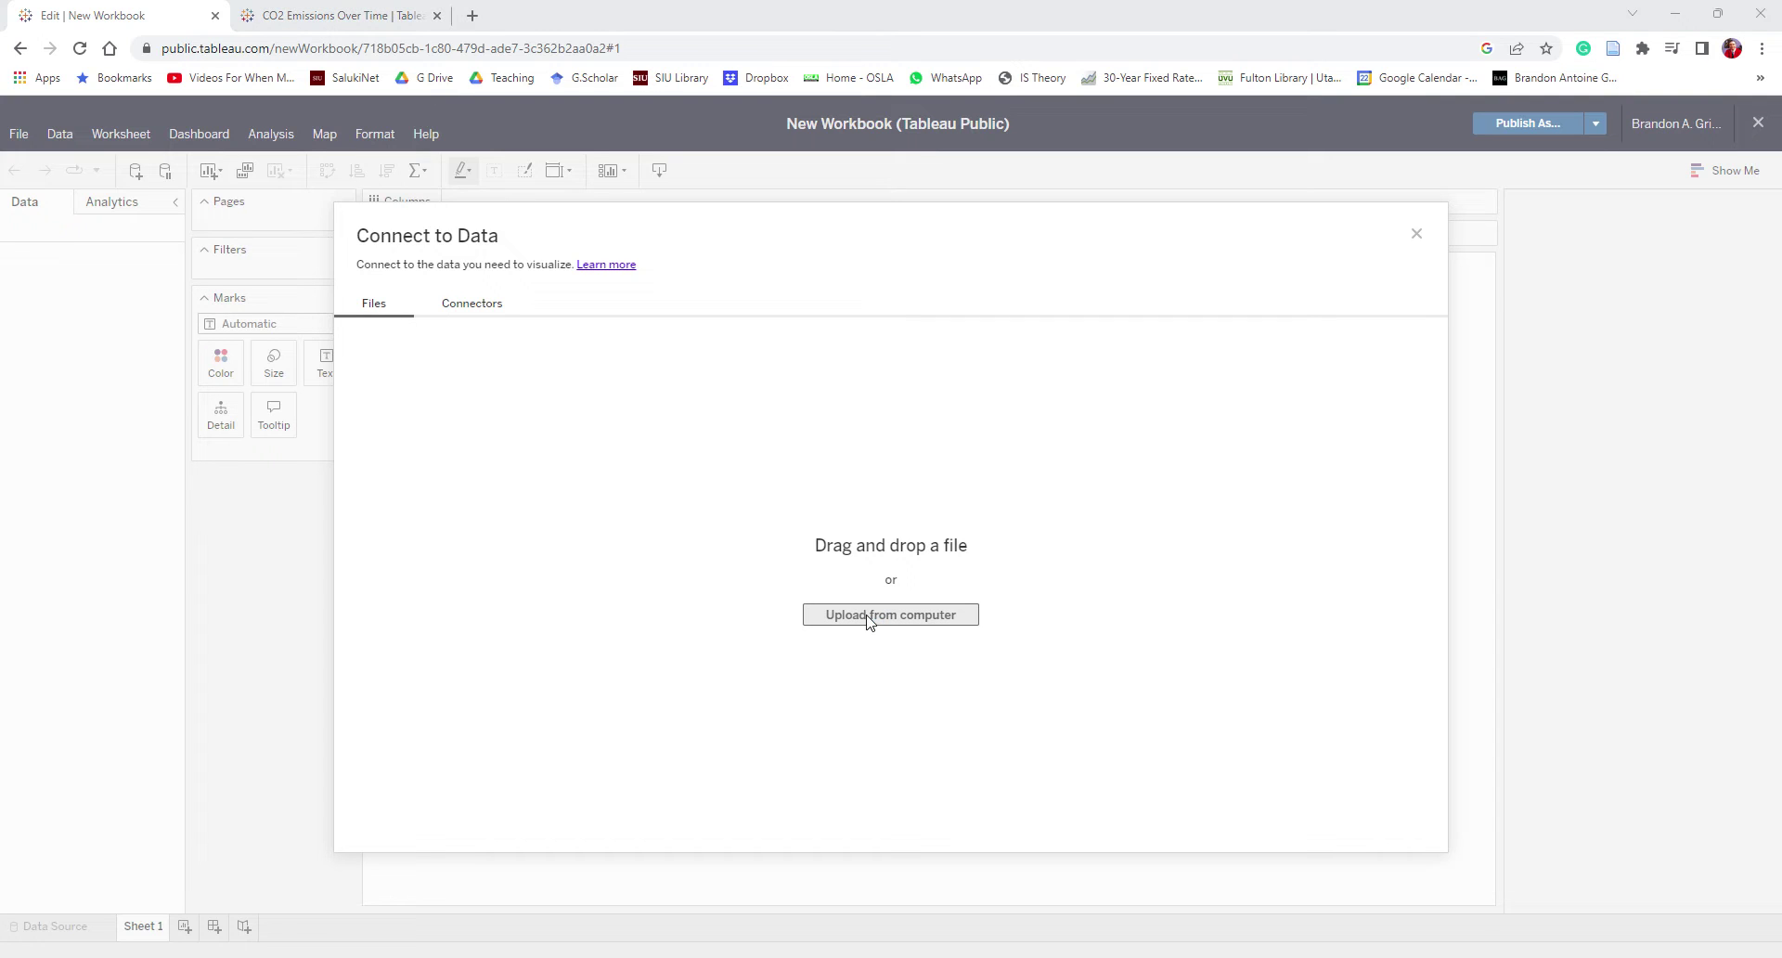
pyautogui.doubleClick(353, 244)
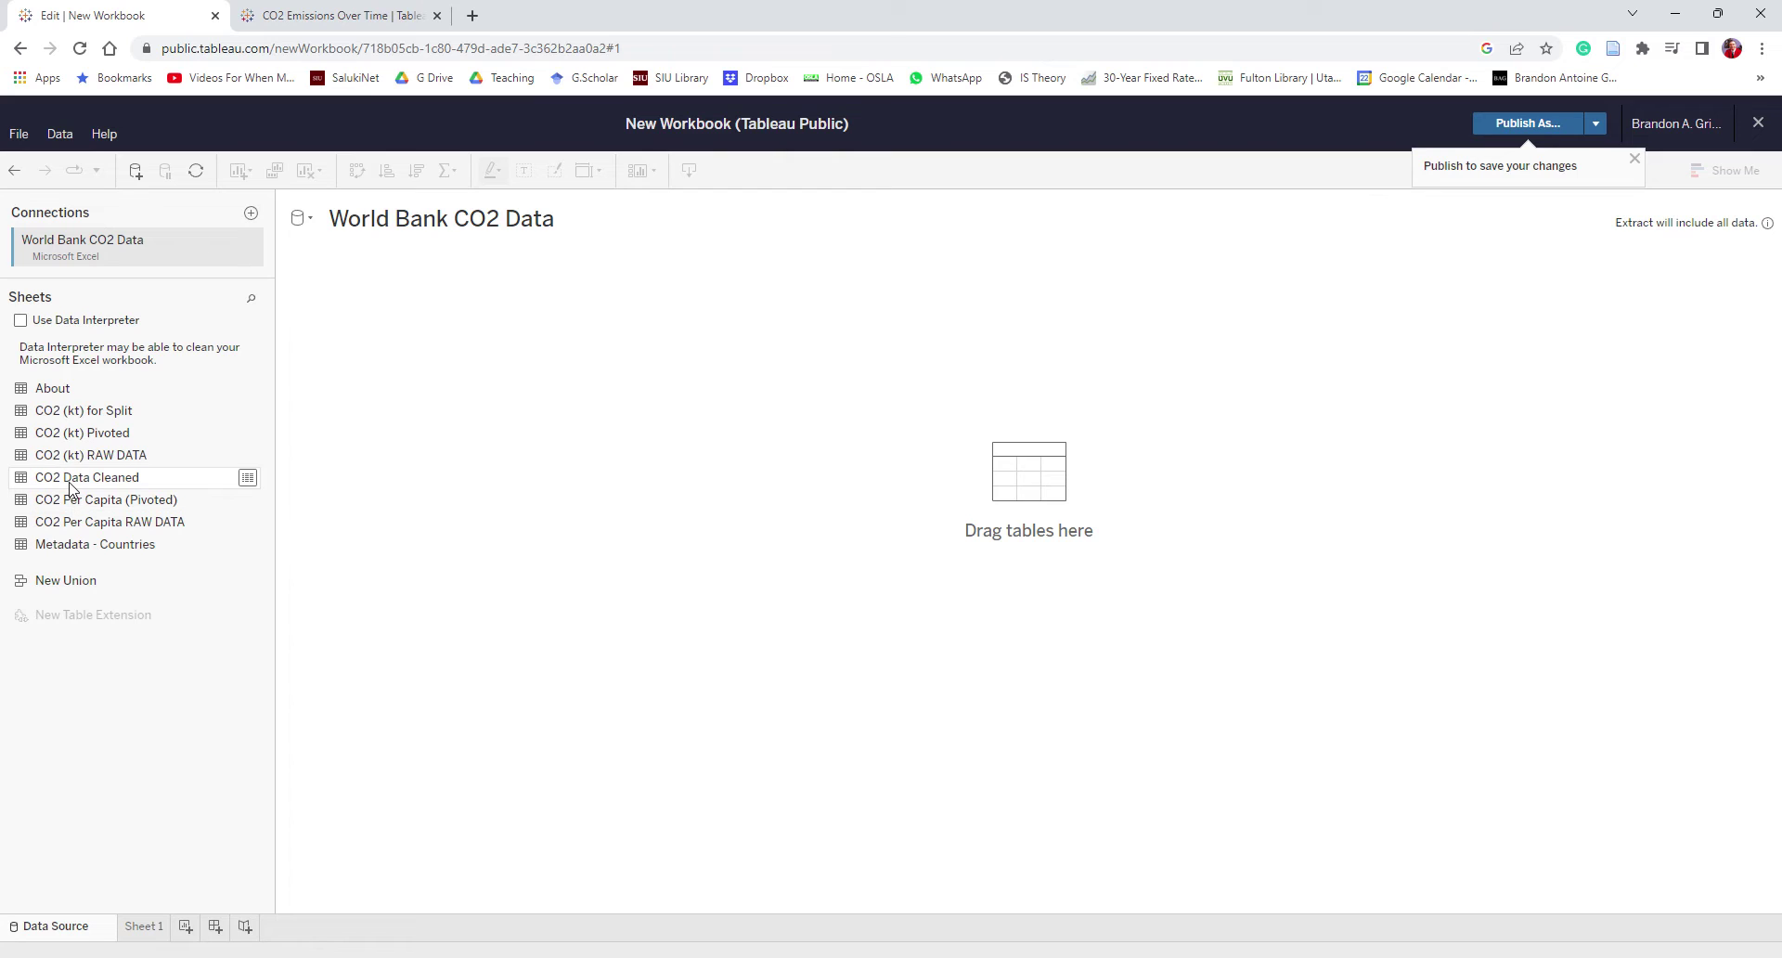
pyautogui.moveTo(83, 484); pyautogui.dragTo(749, 475)
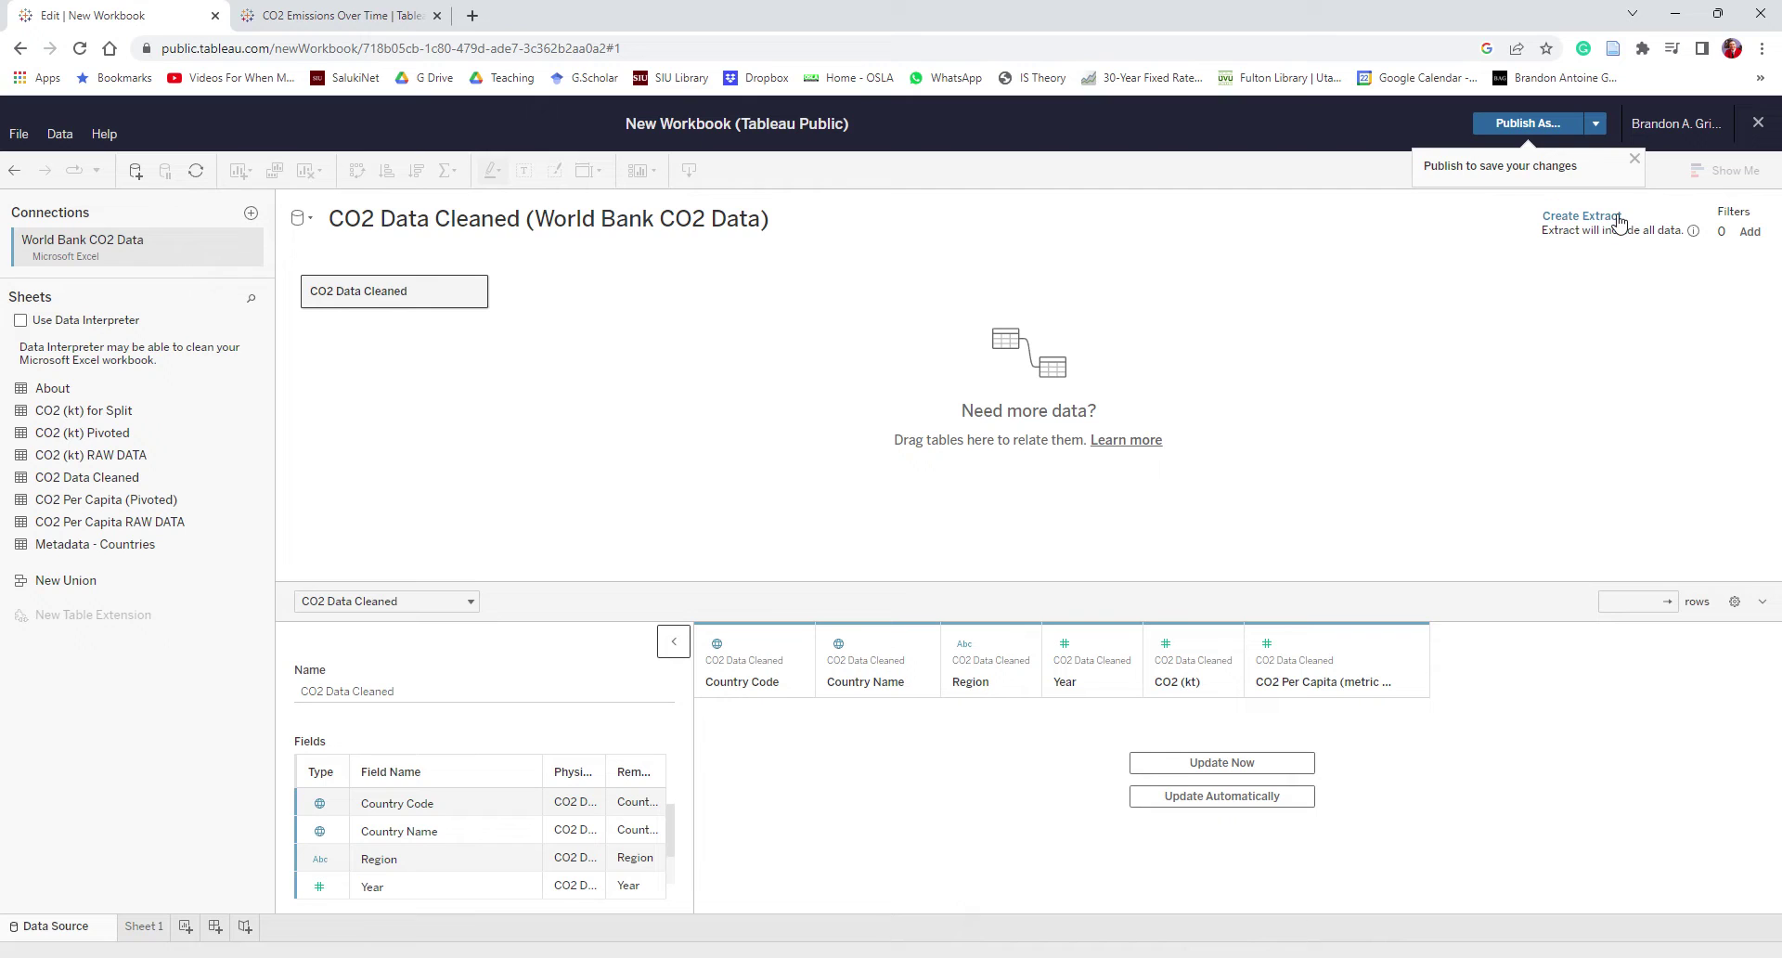
# Open the first worksheet and rename it "CO2 Per Capita".
pyautogui.click(141, 929)
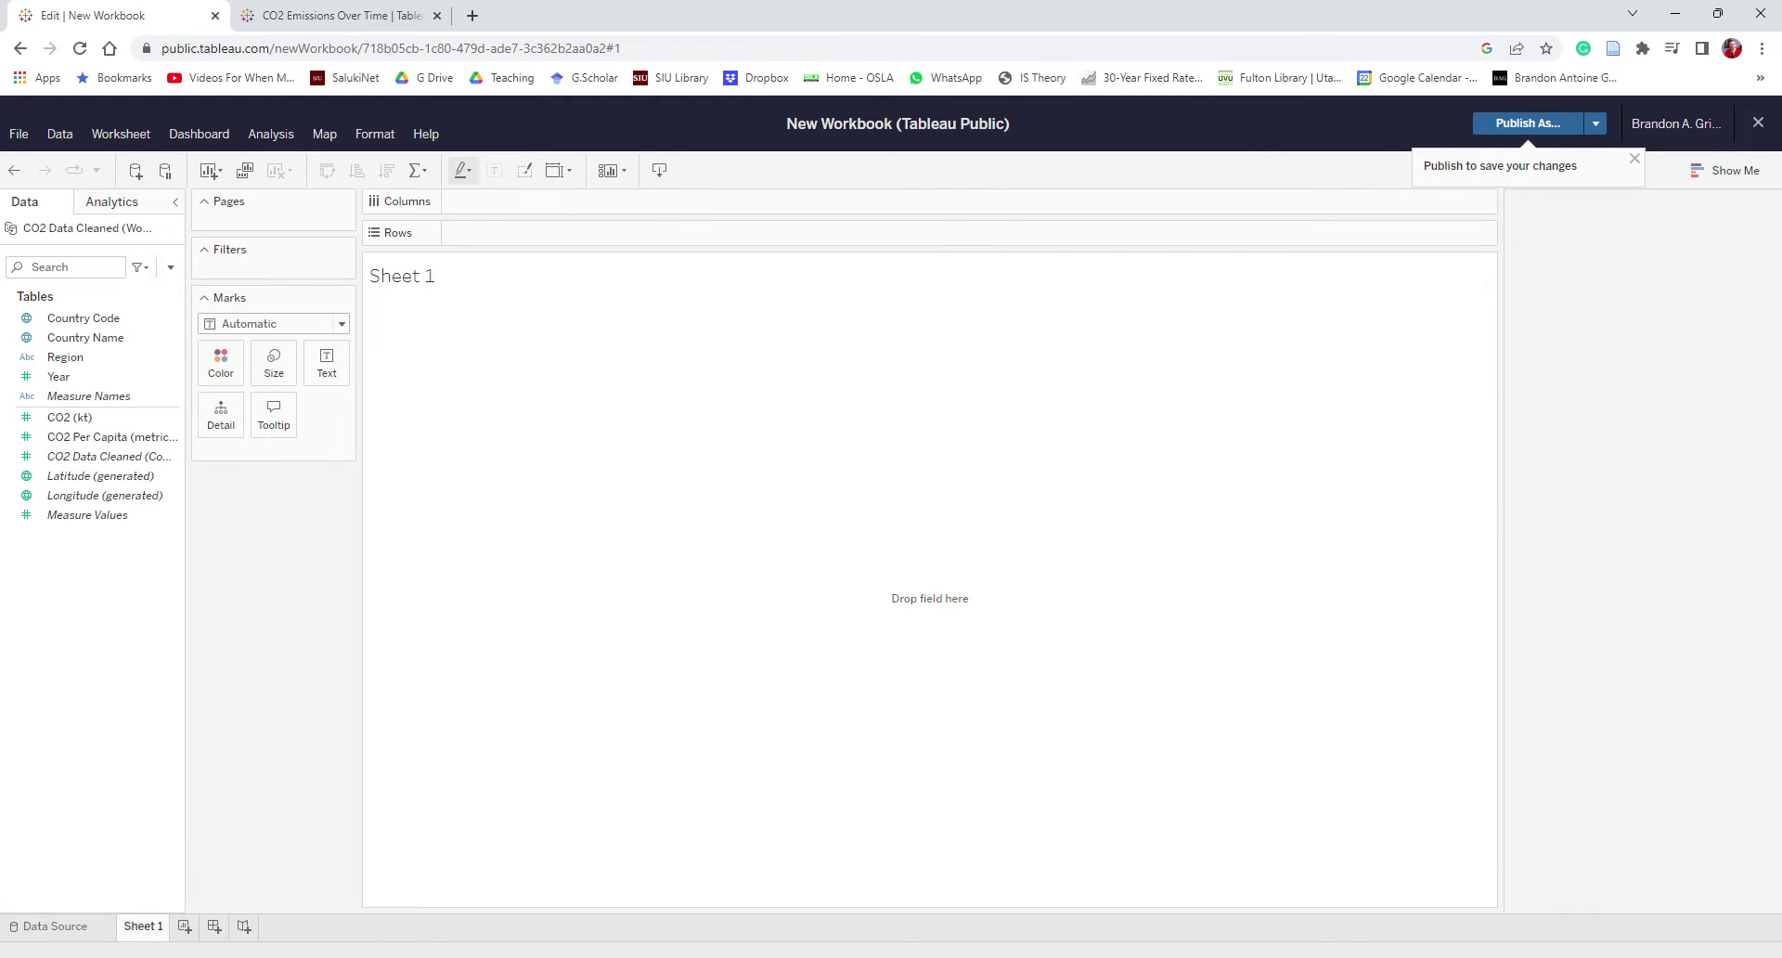
pyautogui.doubleClick(144, 927)
pyautogui.write('CO')
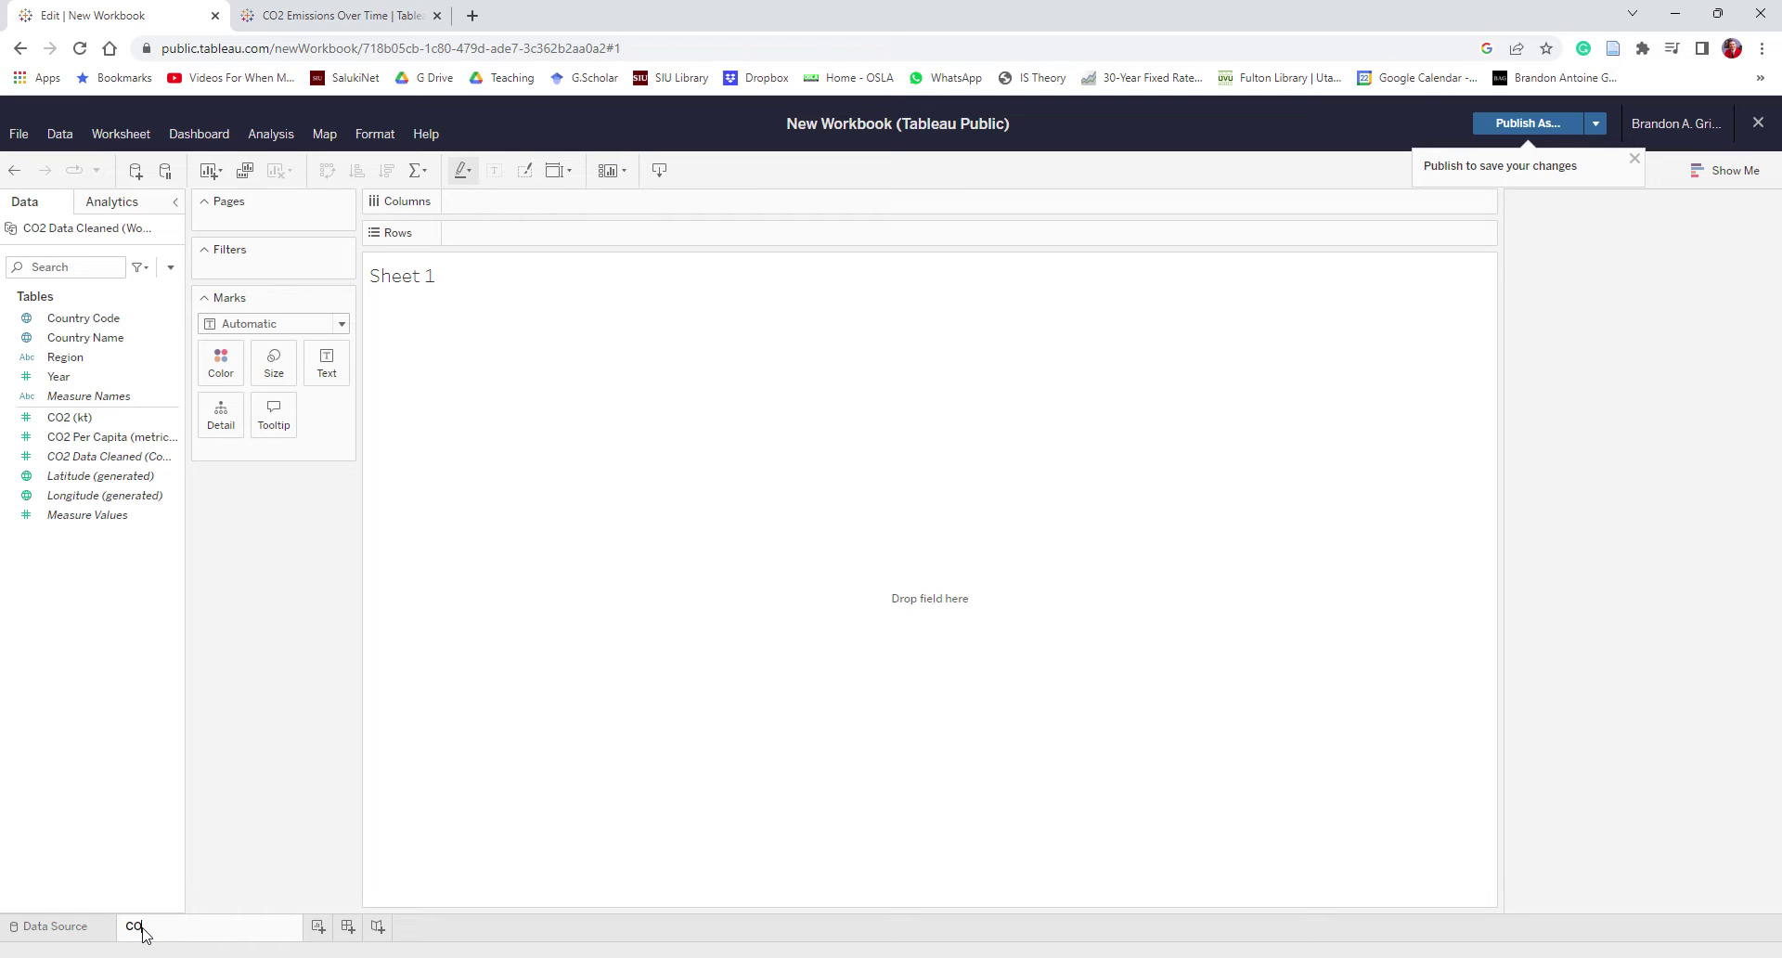
pyautogui.write('2 Per Capita')
pyautogui.press('Return')
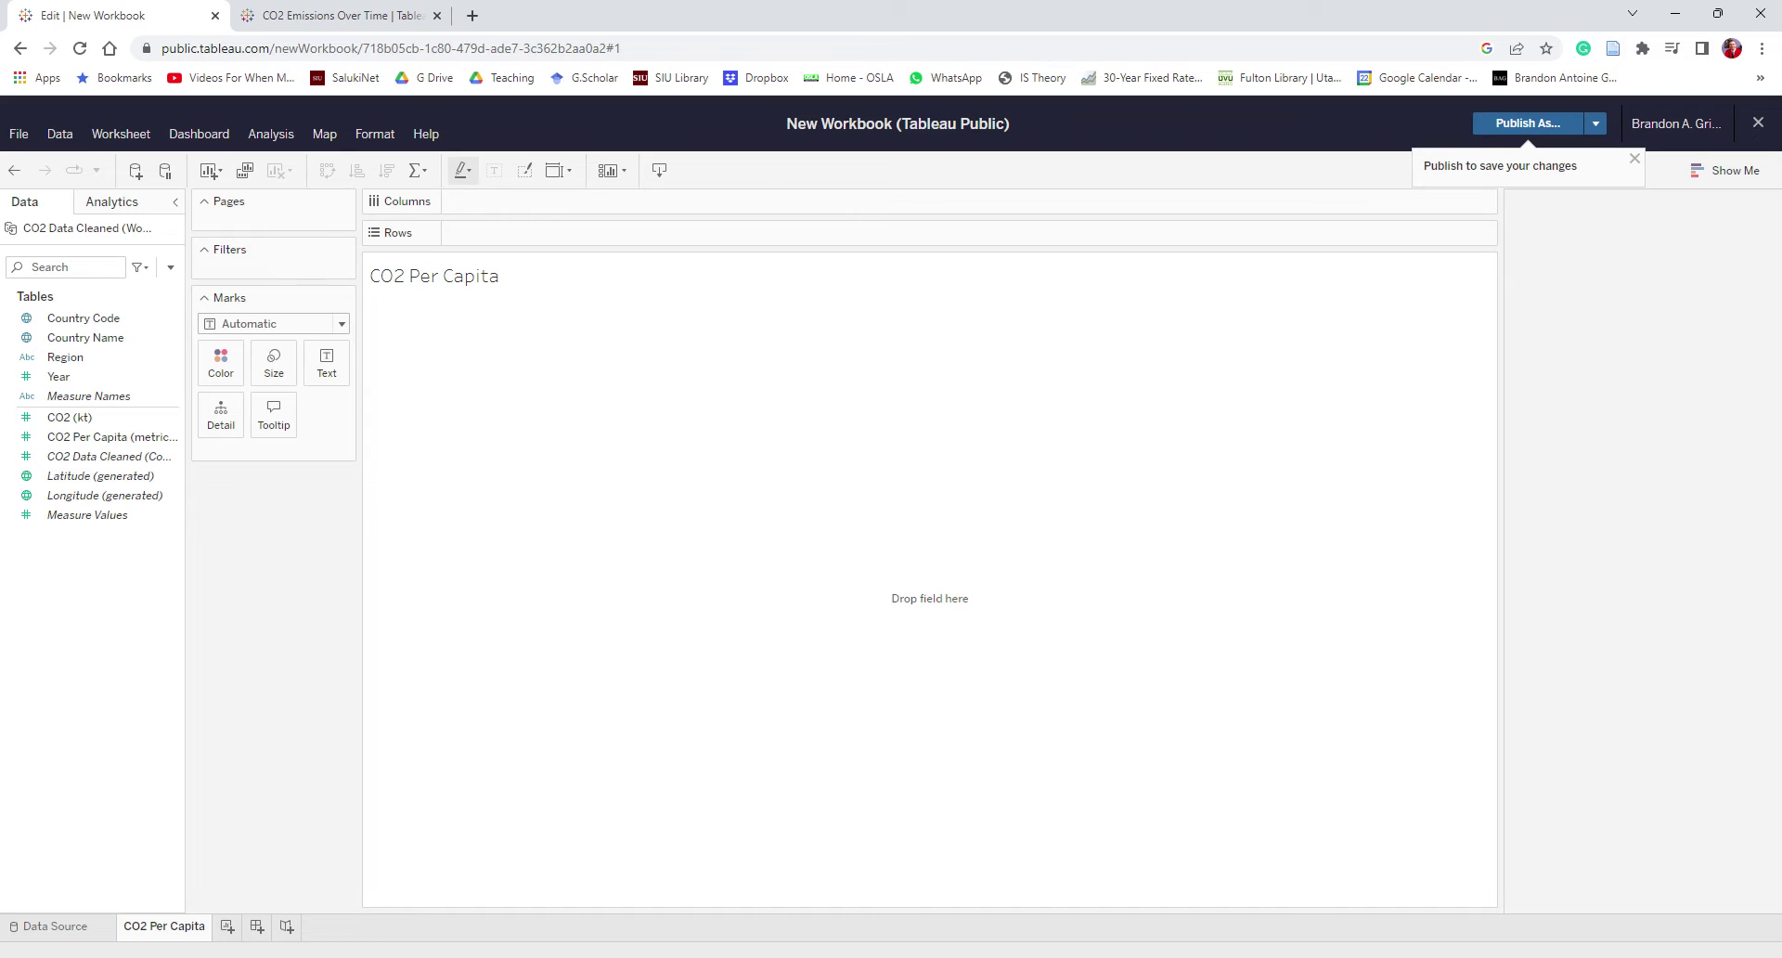
# Build a symbol map from the Country Name field using the Show Me chart suggestions.
pyautogui.doubleClick(88, 340)
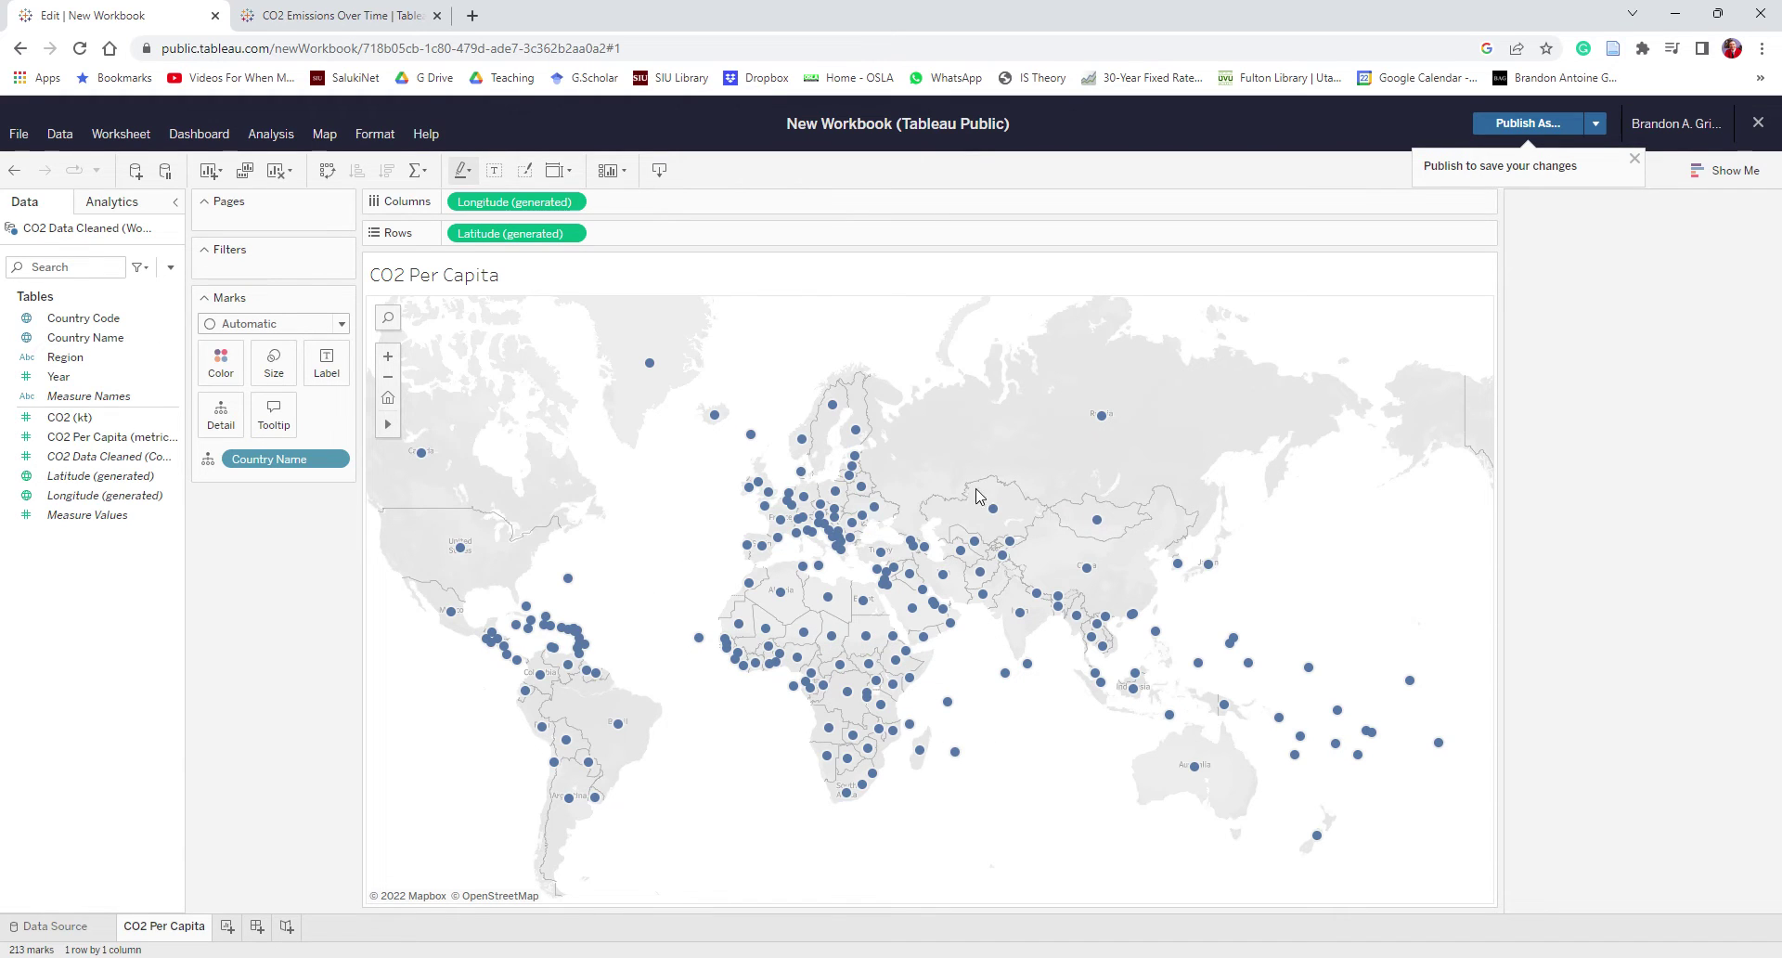
pyautogui.click(14, 170)
pyautogui.click(102, 340)
pyautogui.click(1709, 178)
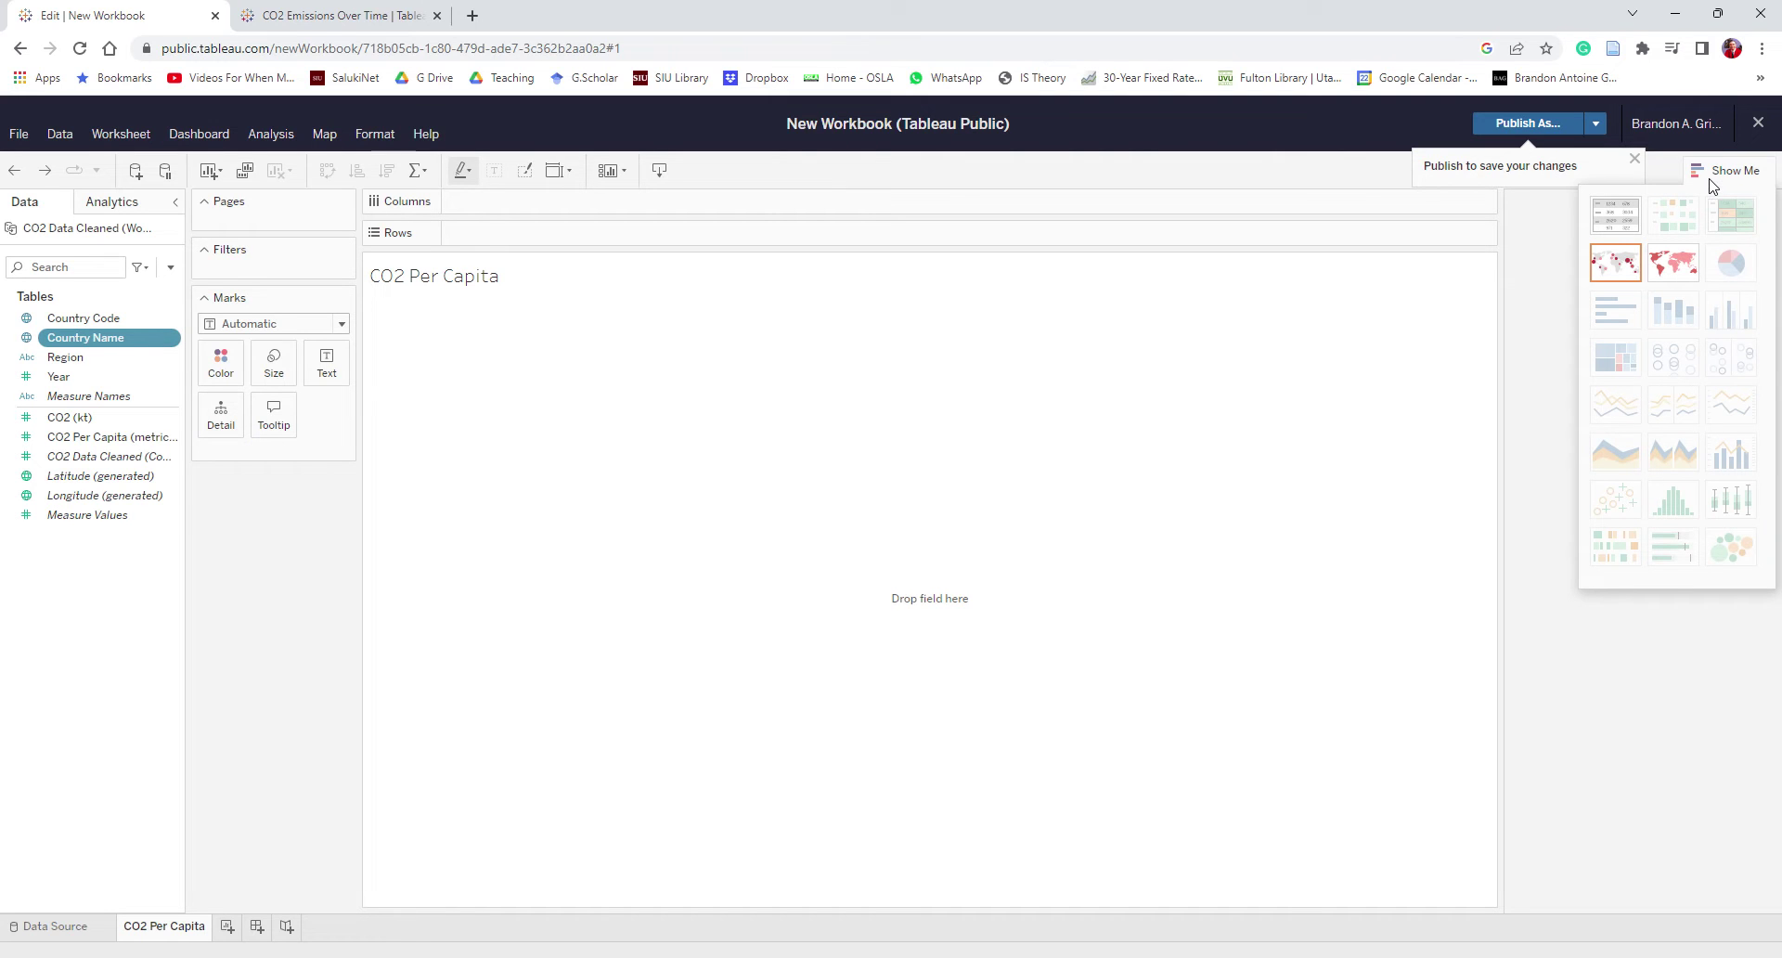
pyautogui.click(1605, 269)
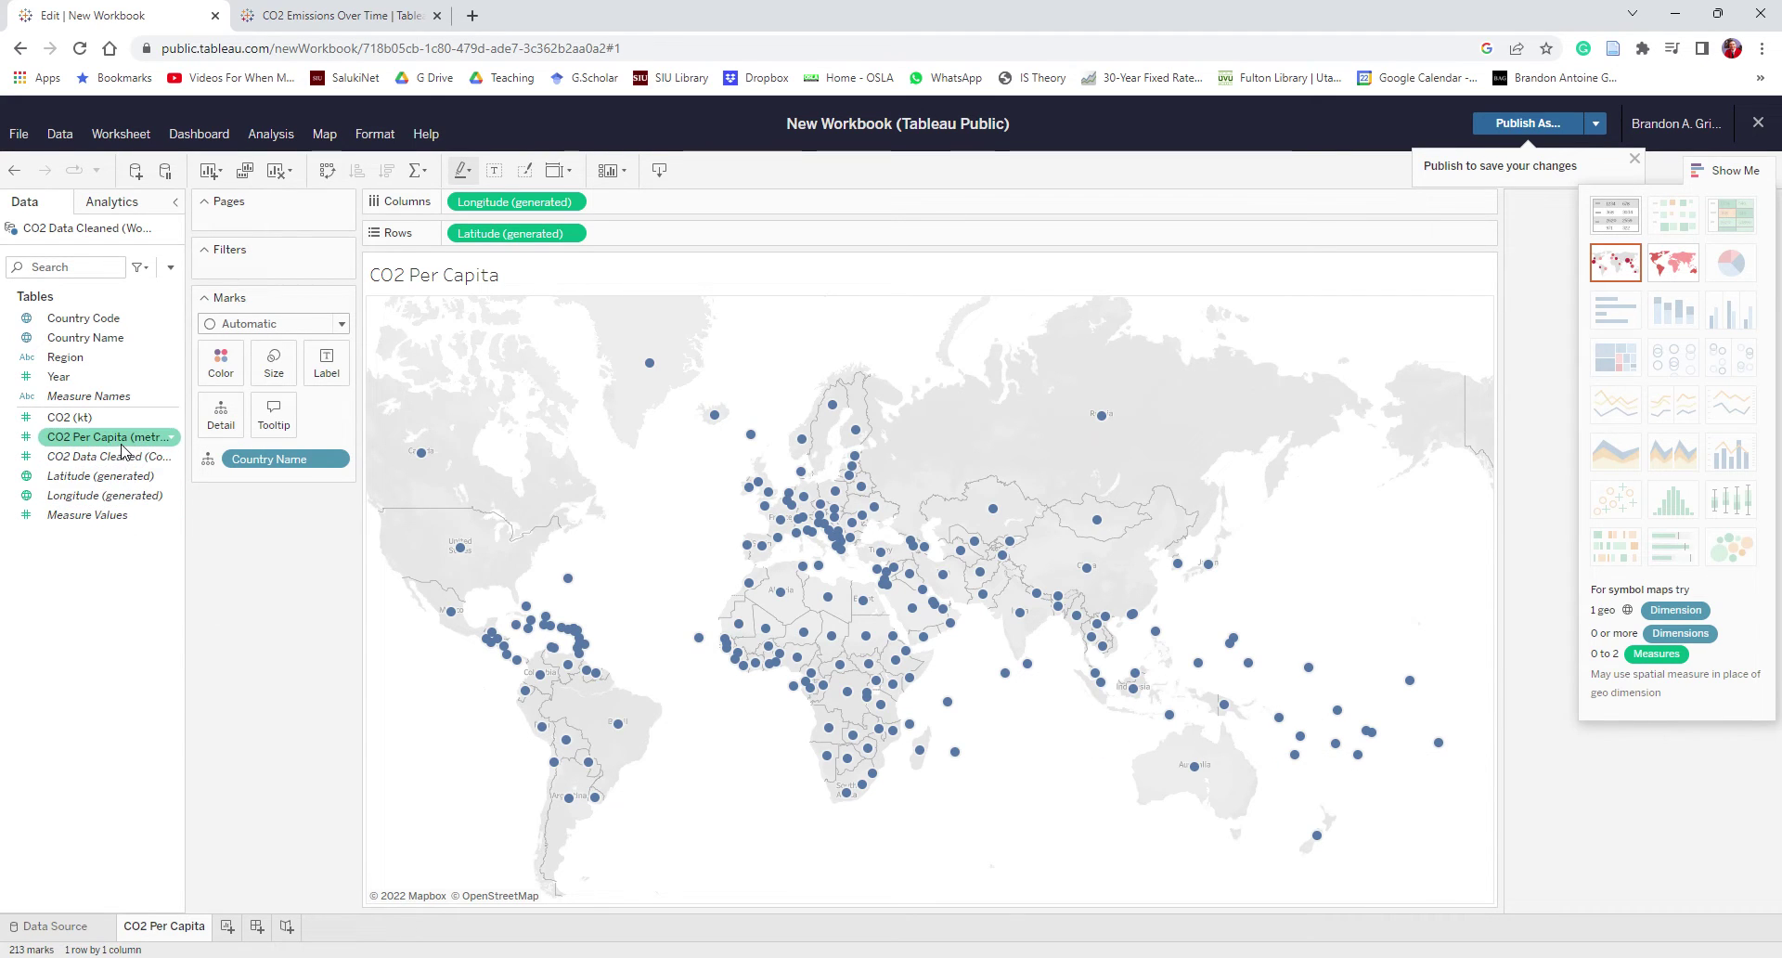
# Add the CO2 Per Capita (metric tons) measure to the map so it sizes the country marks, and inspect the marks.
pyautogui.moveTo(122, 450); pyautogui.dragTo(1067, 609)
pyautogui.moveTo(861, 610)
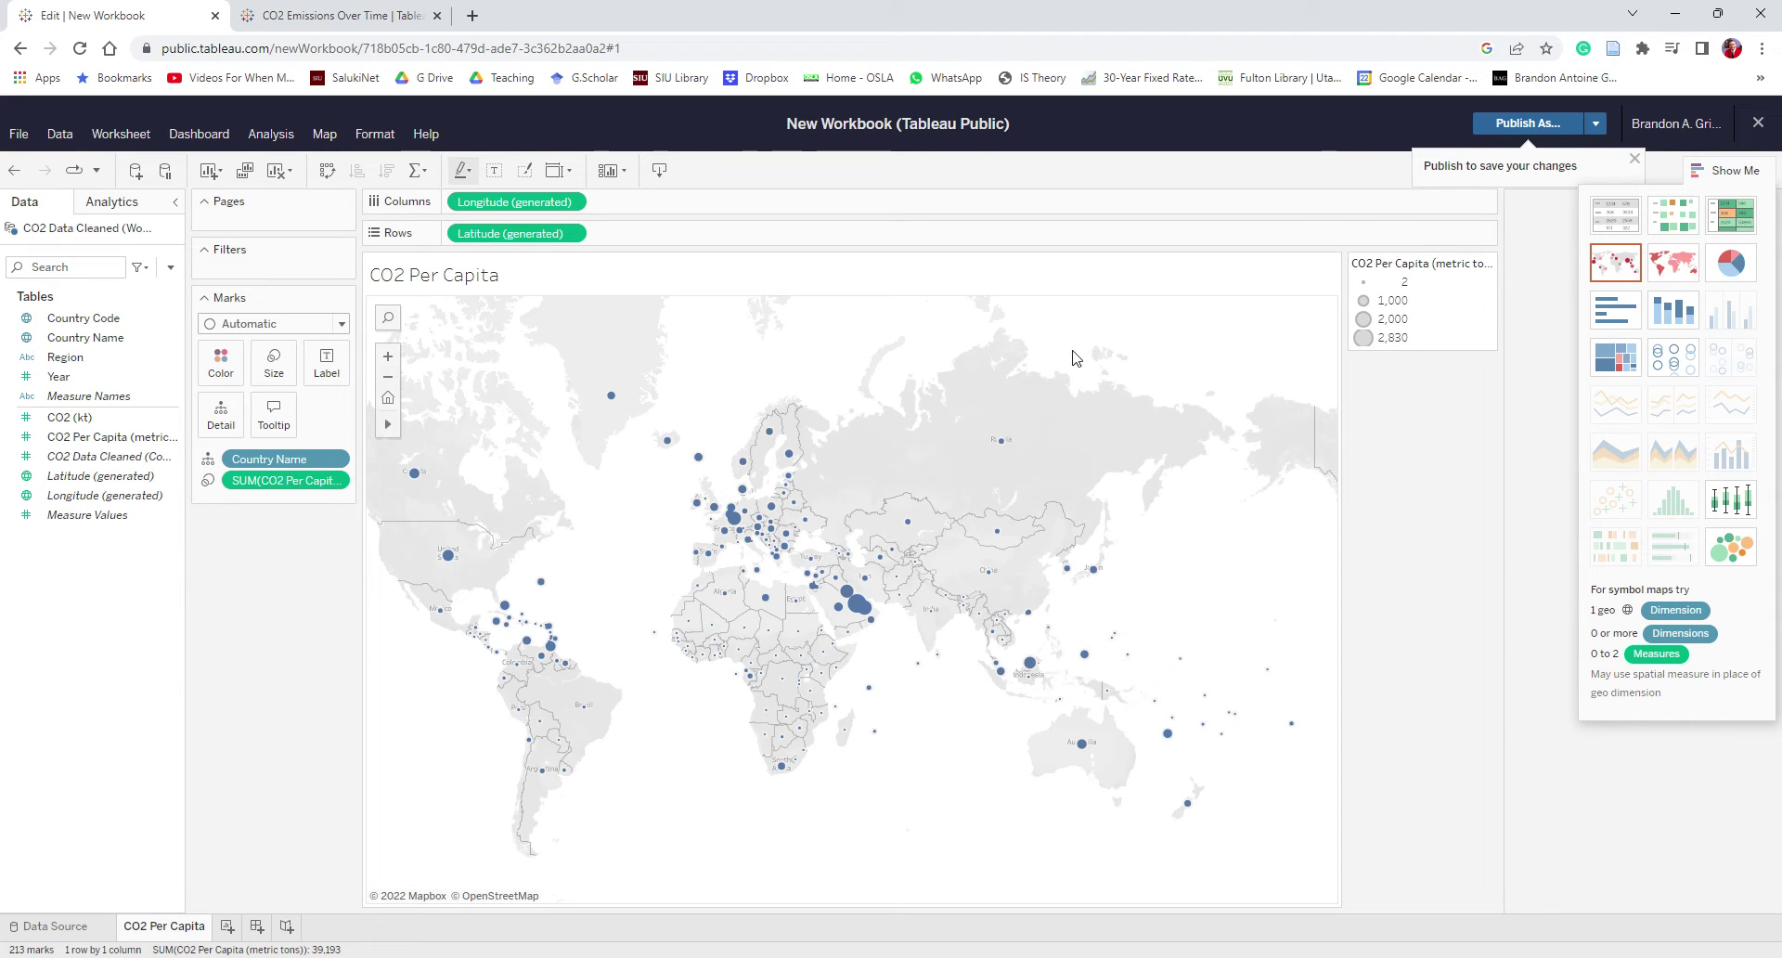
pyautogui.moveTo(783, 547)
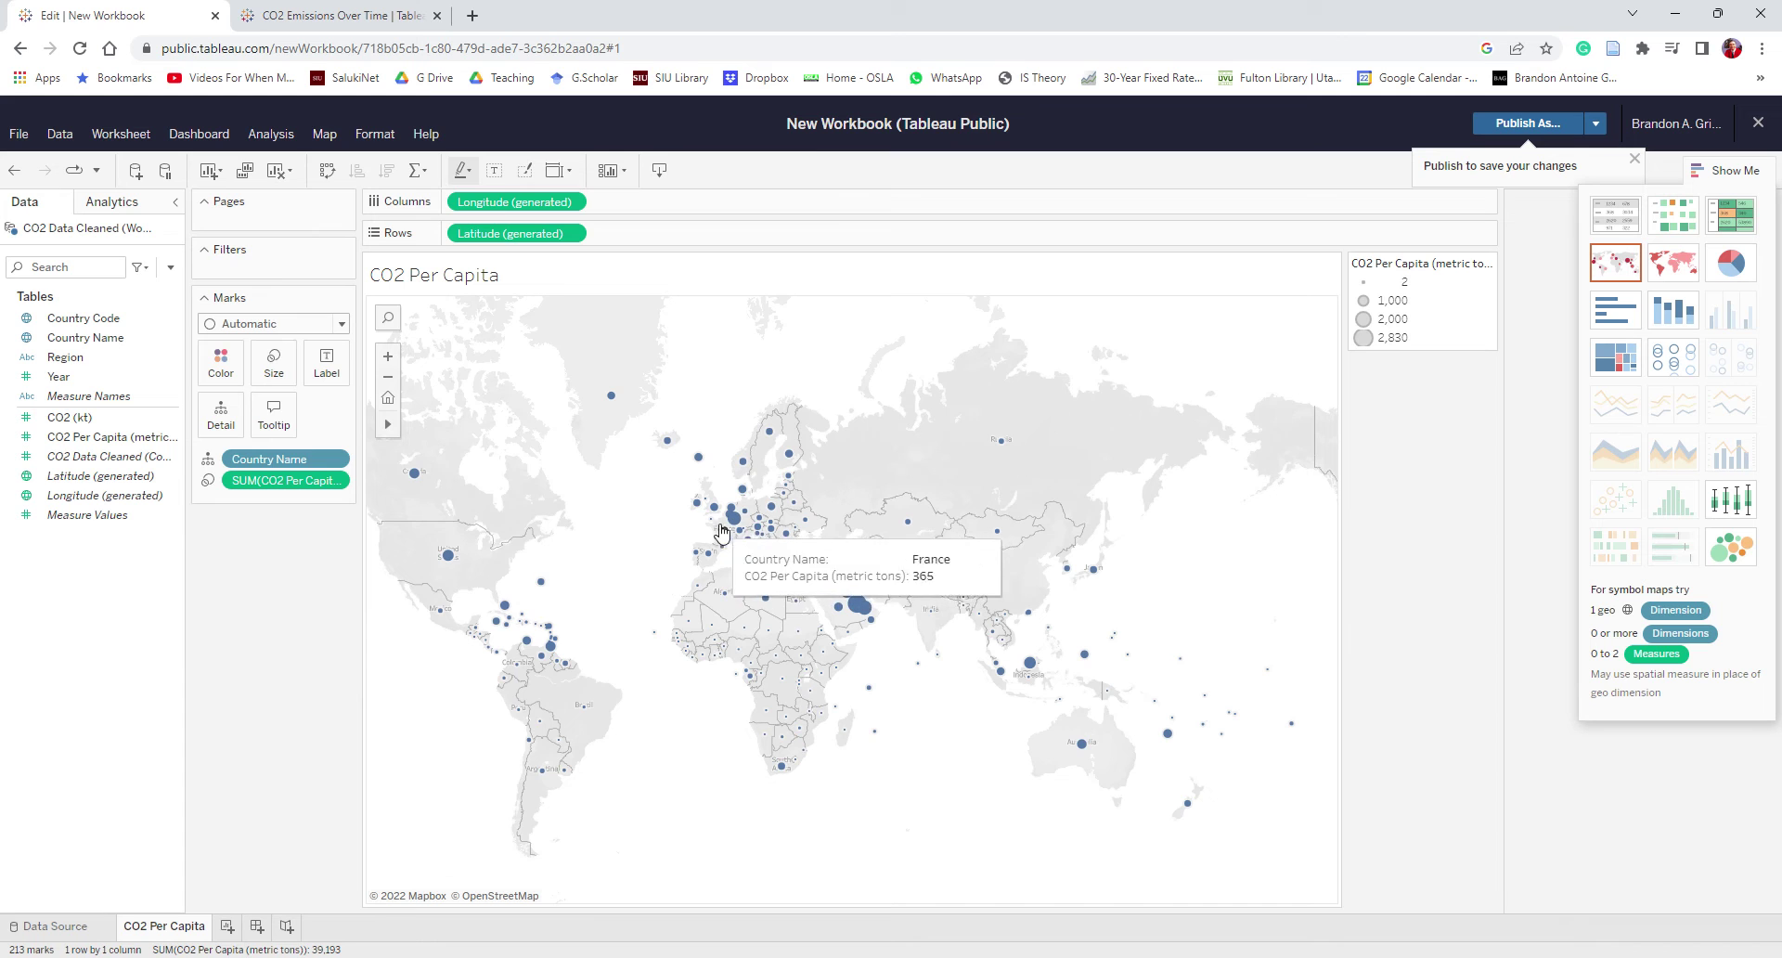
pyautogui.scroll(3, 668, 561)
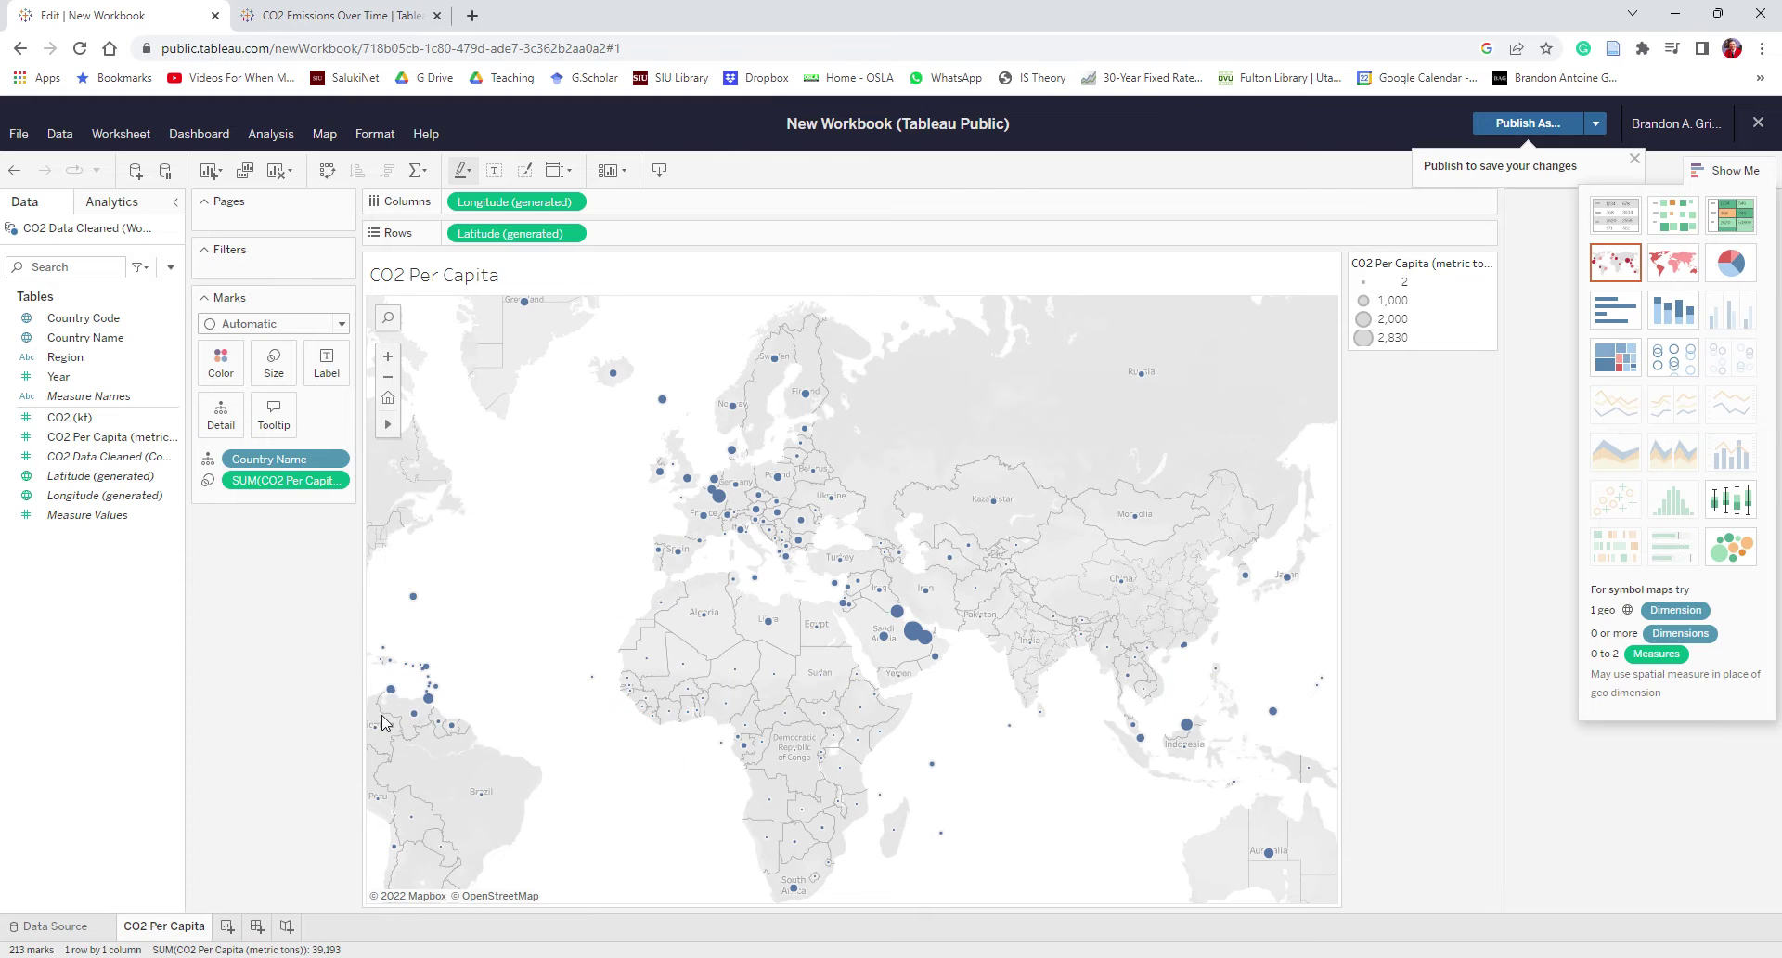
pyautogui.scroll(-1, 430, 698)
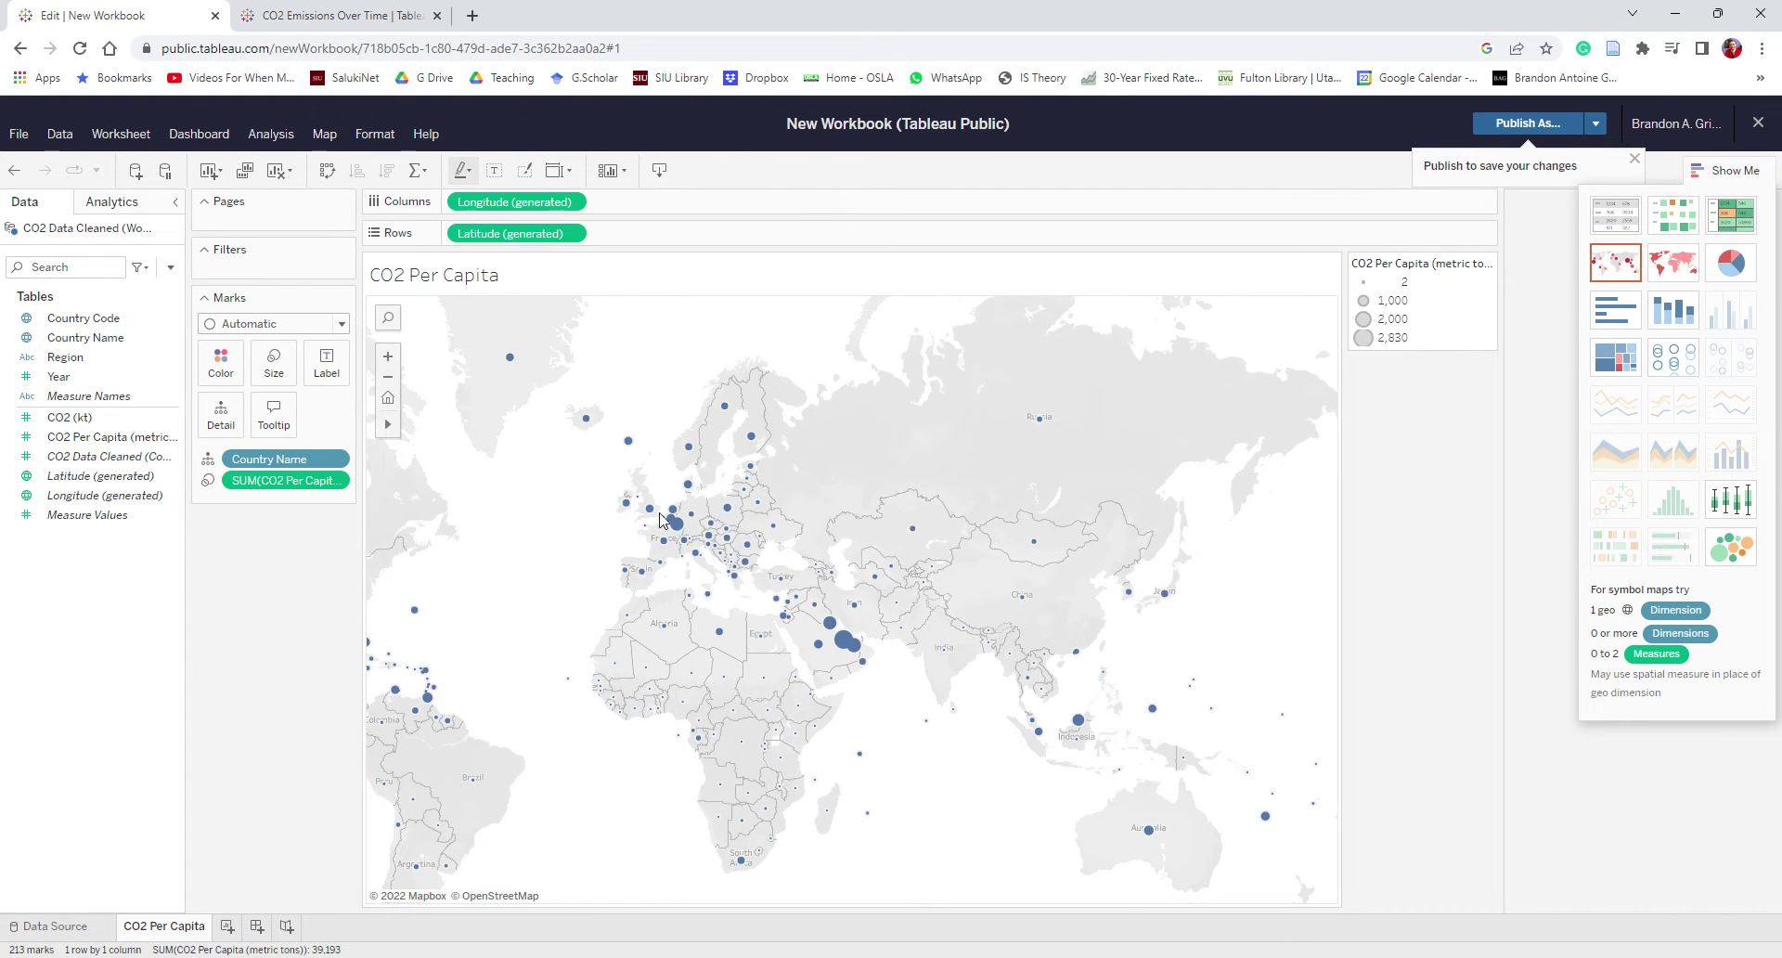
pyautogui.moveTo(742, 863)
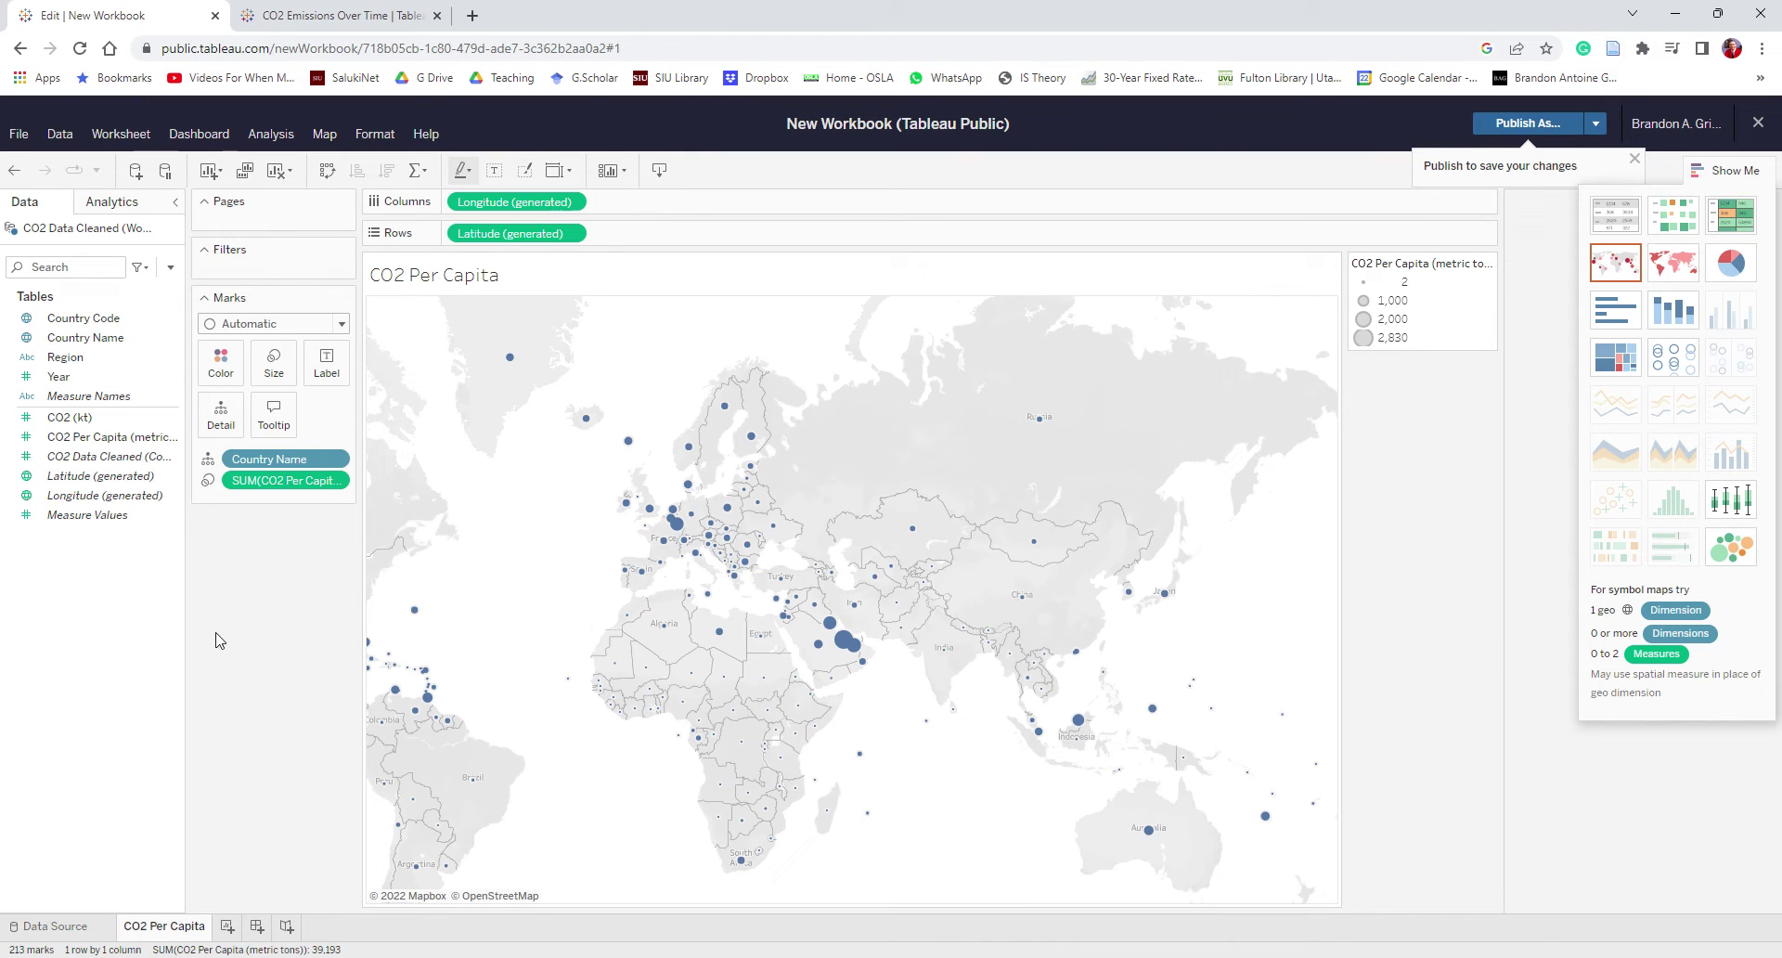
# Color the map marks by CO2 Per Capita (metric tons) with the Red-Black Diverging palette.
pyautogui.moveTo(102, 445); pyautogui.dragTo(223, 377)
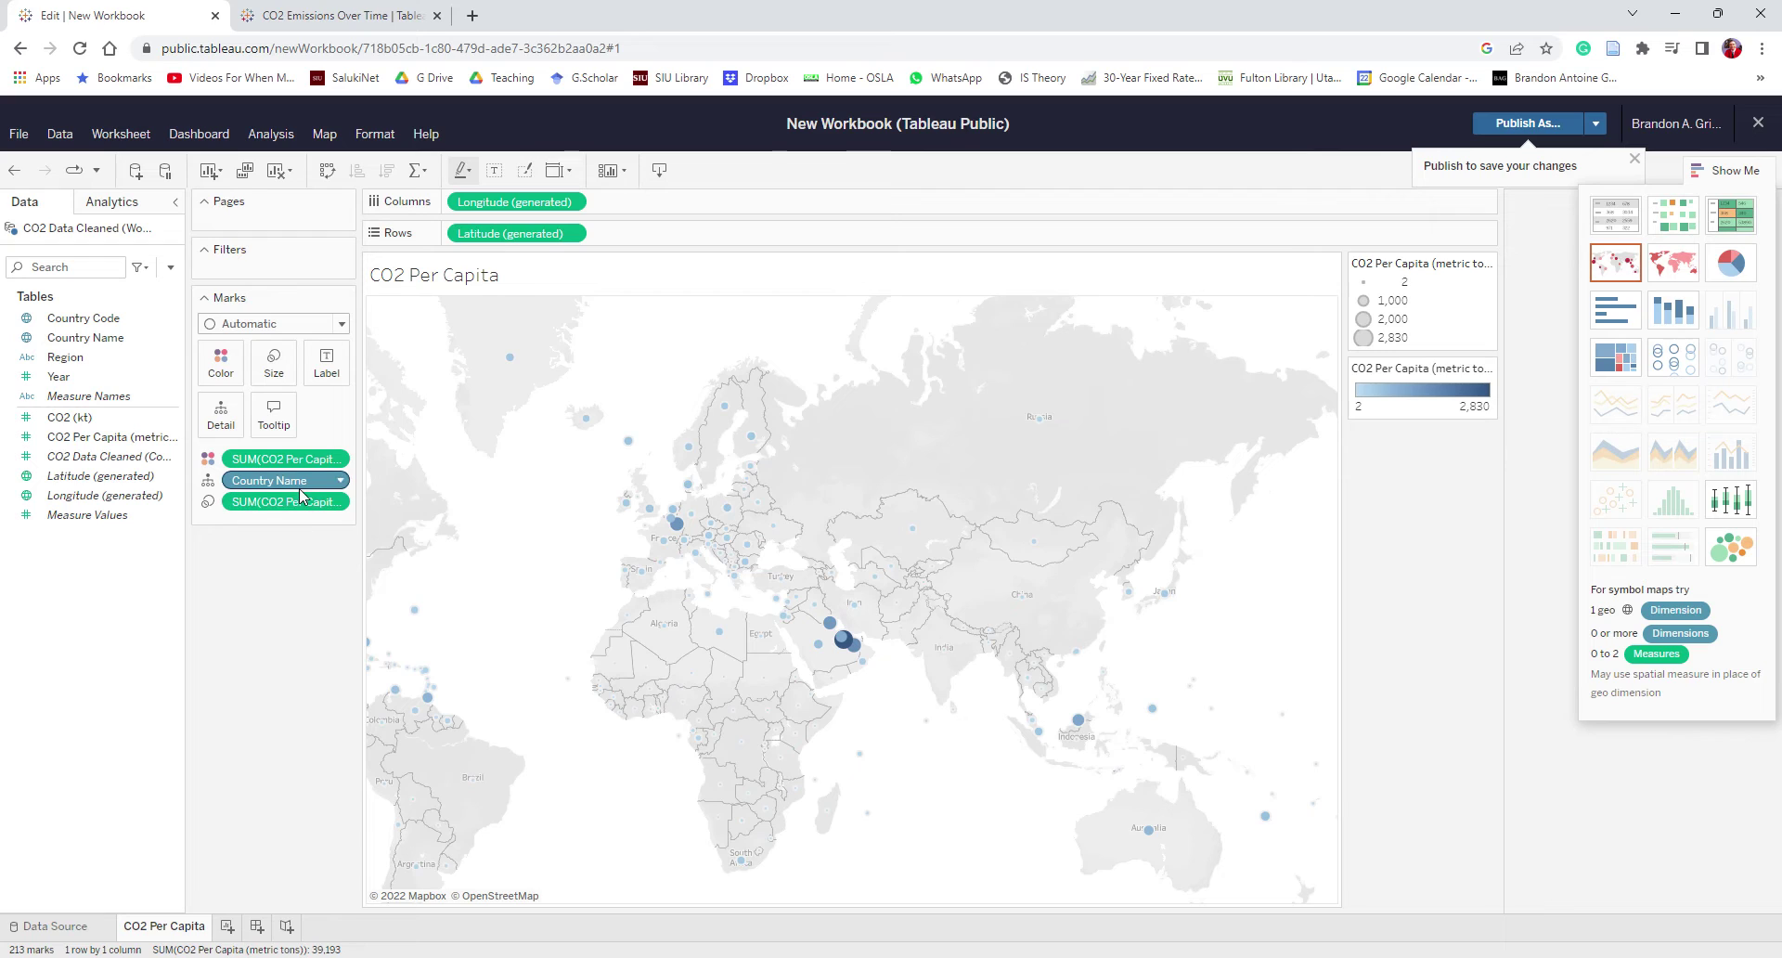
pyautogui.click(220, 371)
pyautogui.click(283, 415)
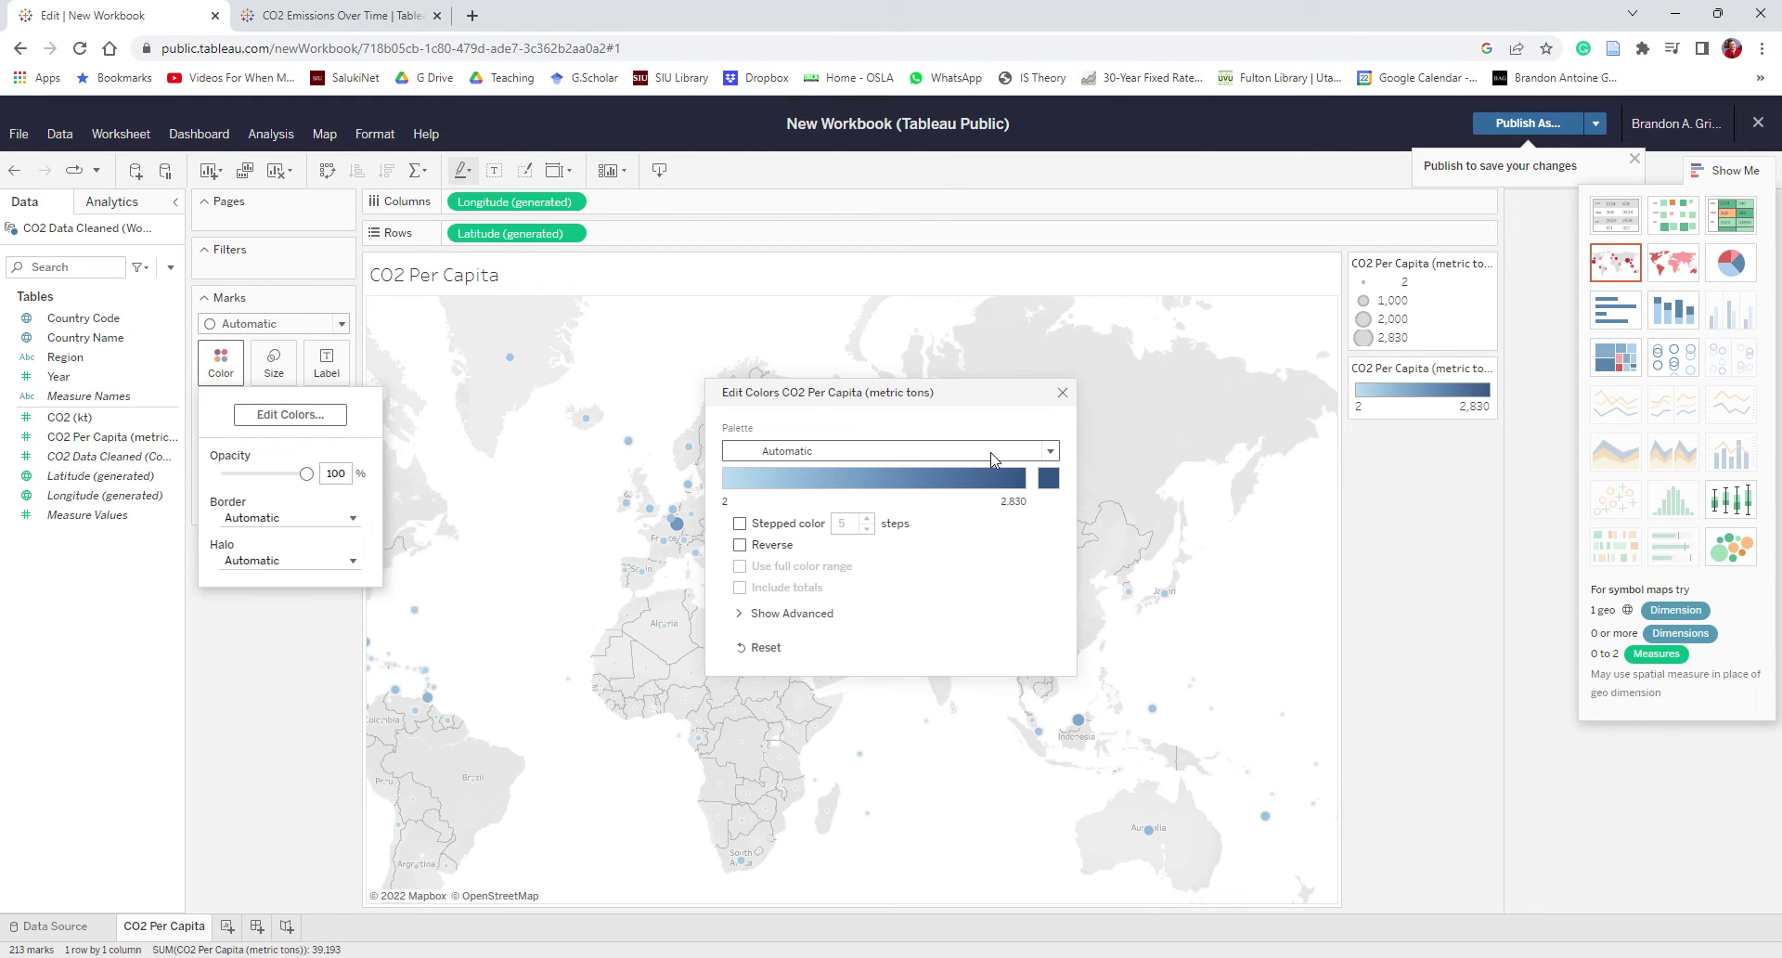
pyautogui.click(1049, 451)
pyautogui.scroll(-3, 966, 521)
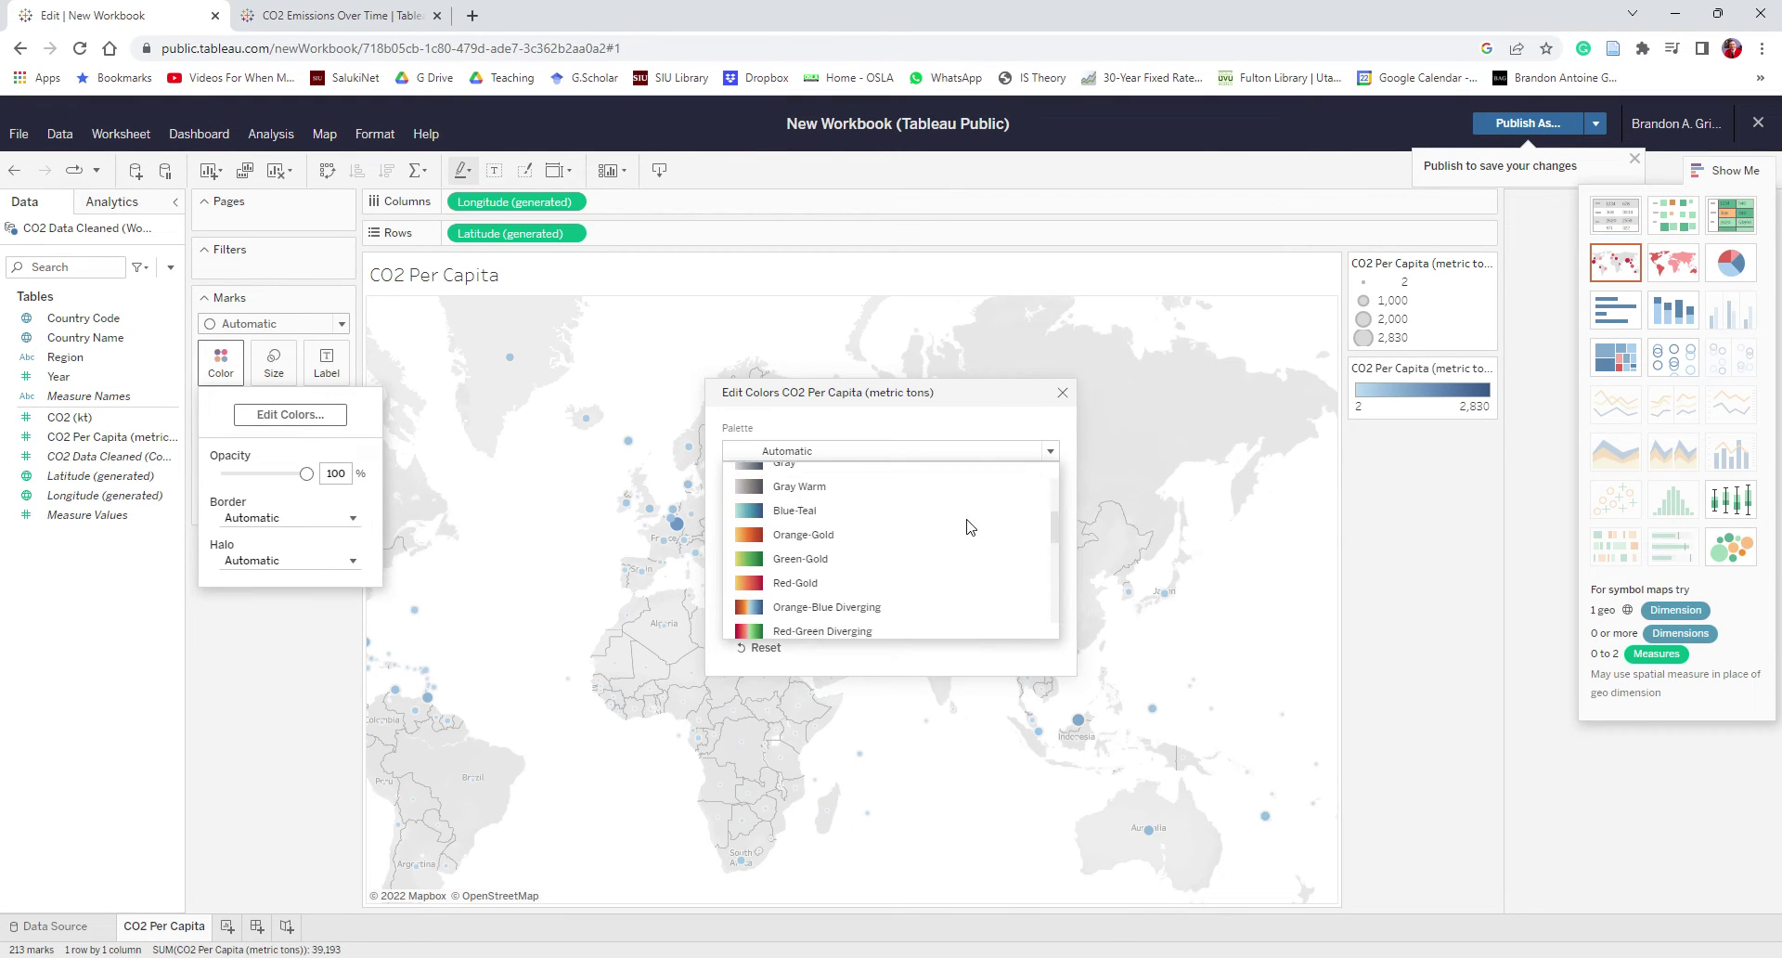
pyautogui.scroll(-3, 835, 571)
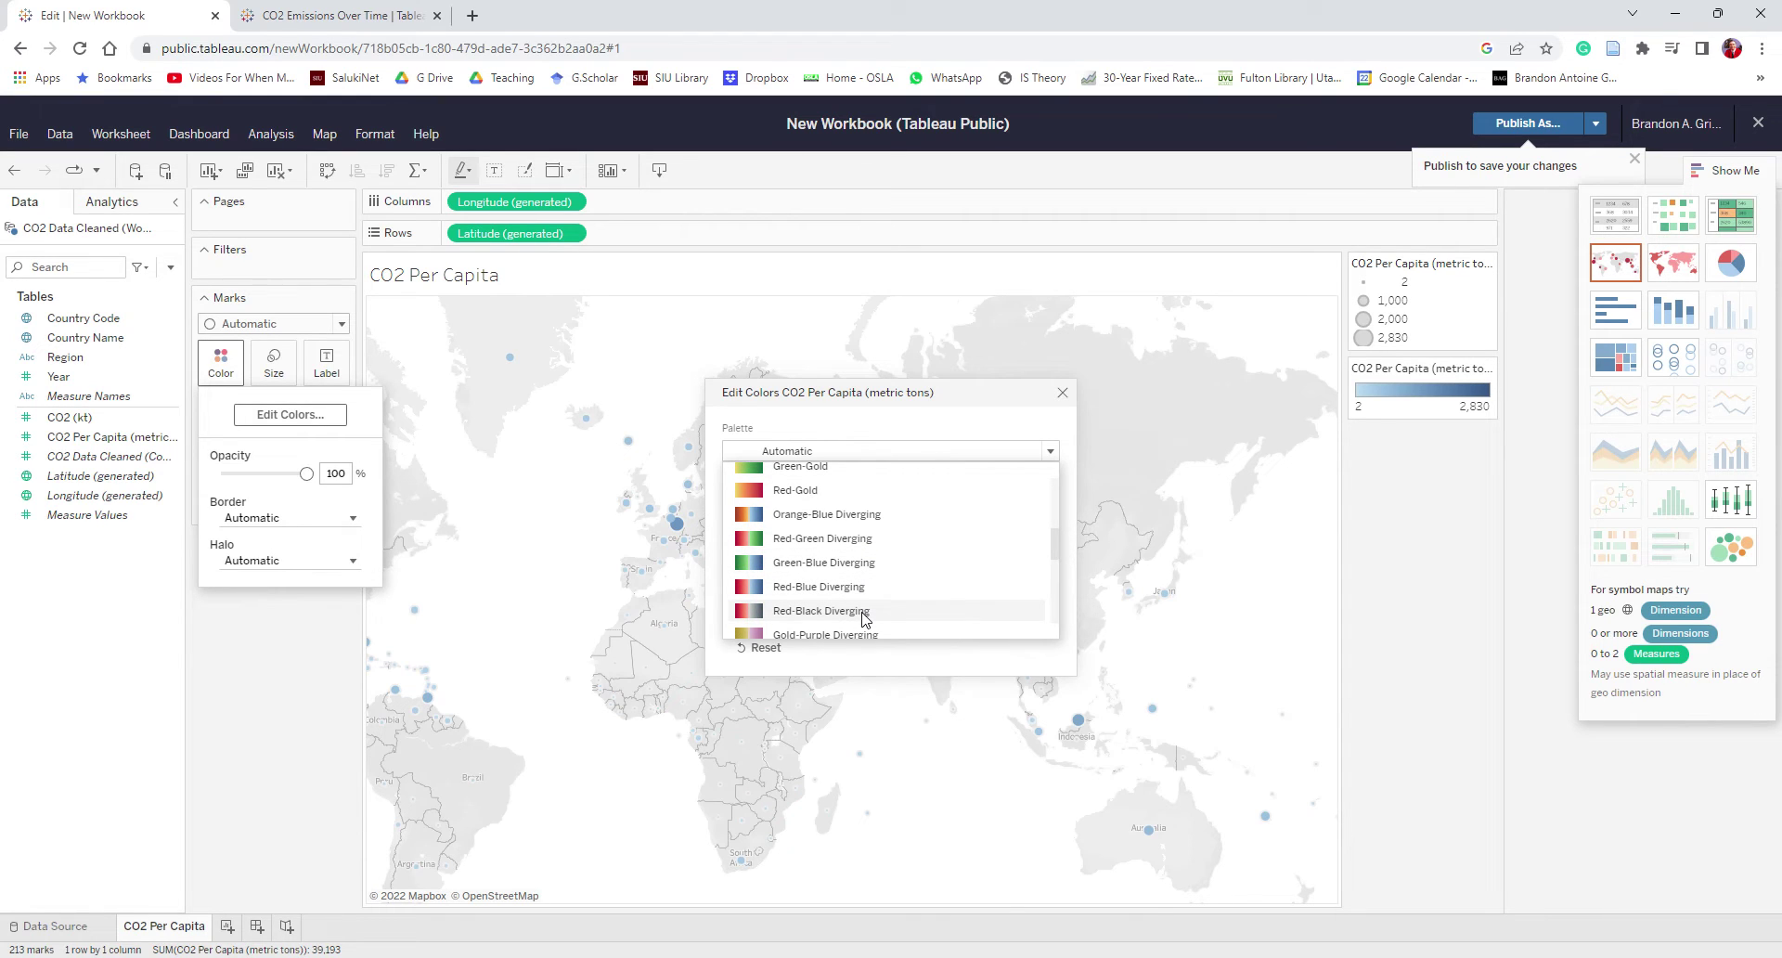
pyautogui.click(863, 612)
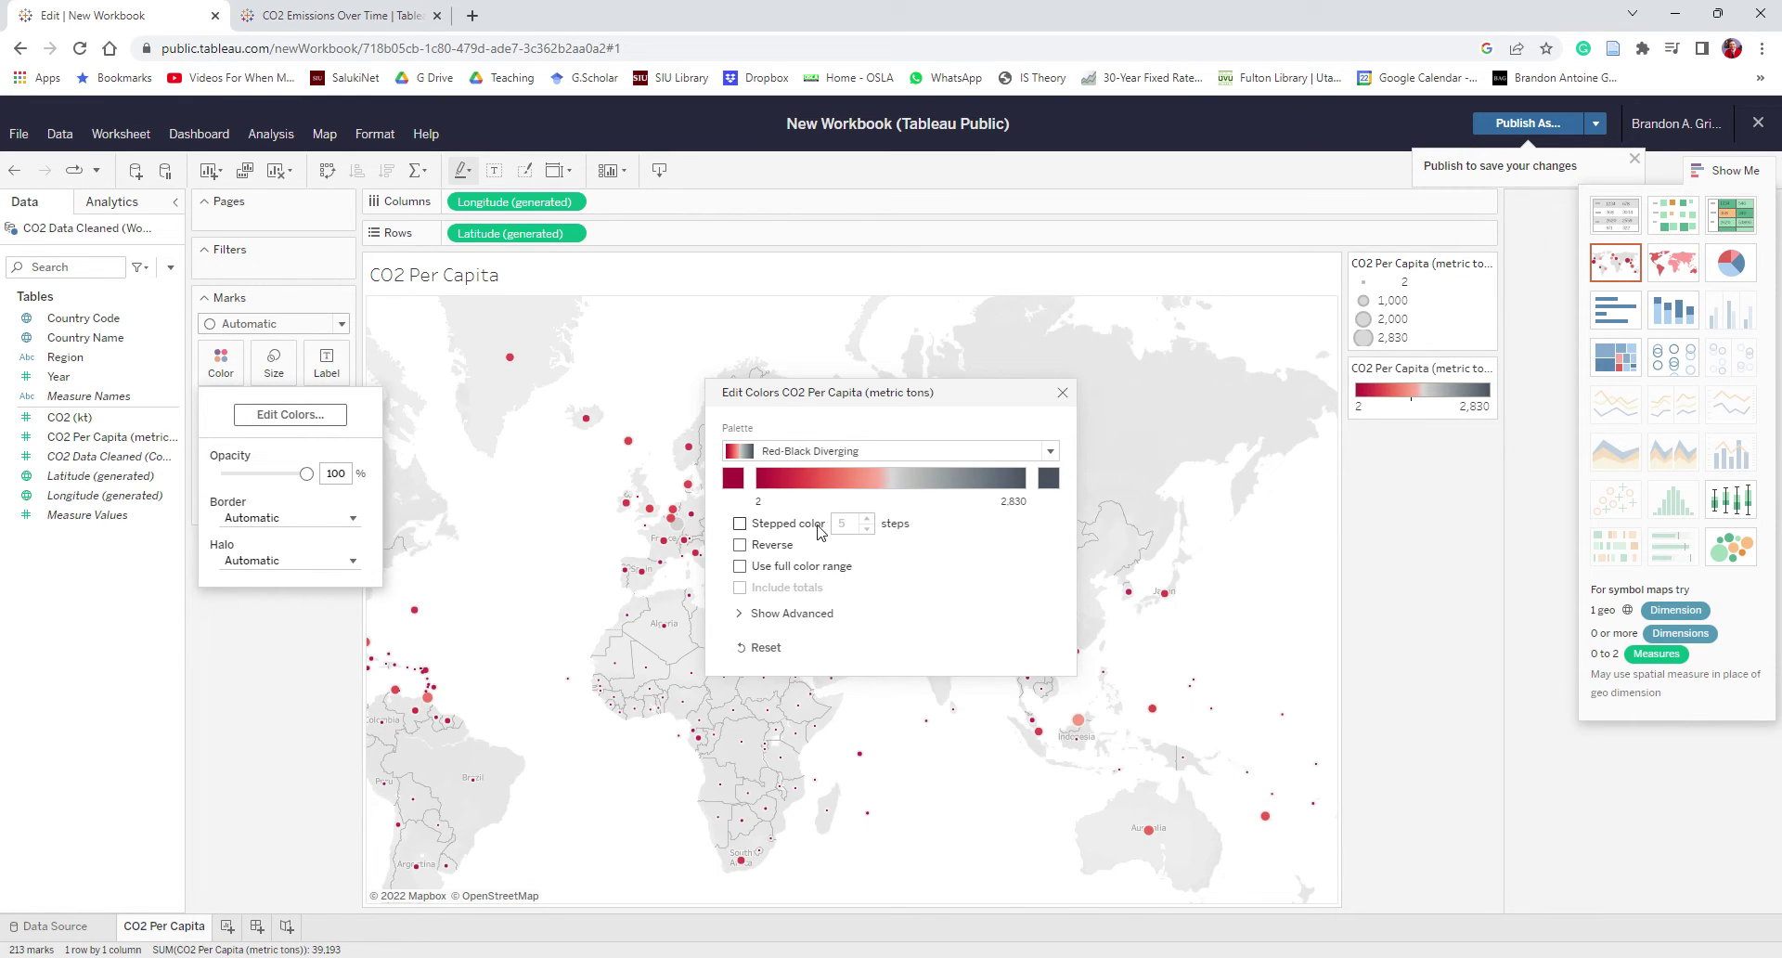
# Try the Red-Black Diverging palette in reversed order and switch the reversal back off.
pyautogui.click(748, 547)
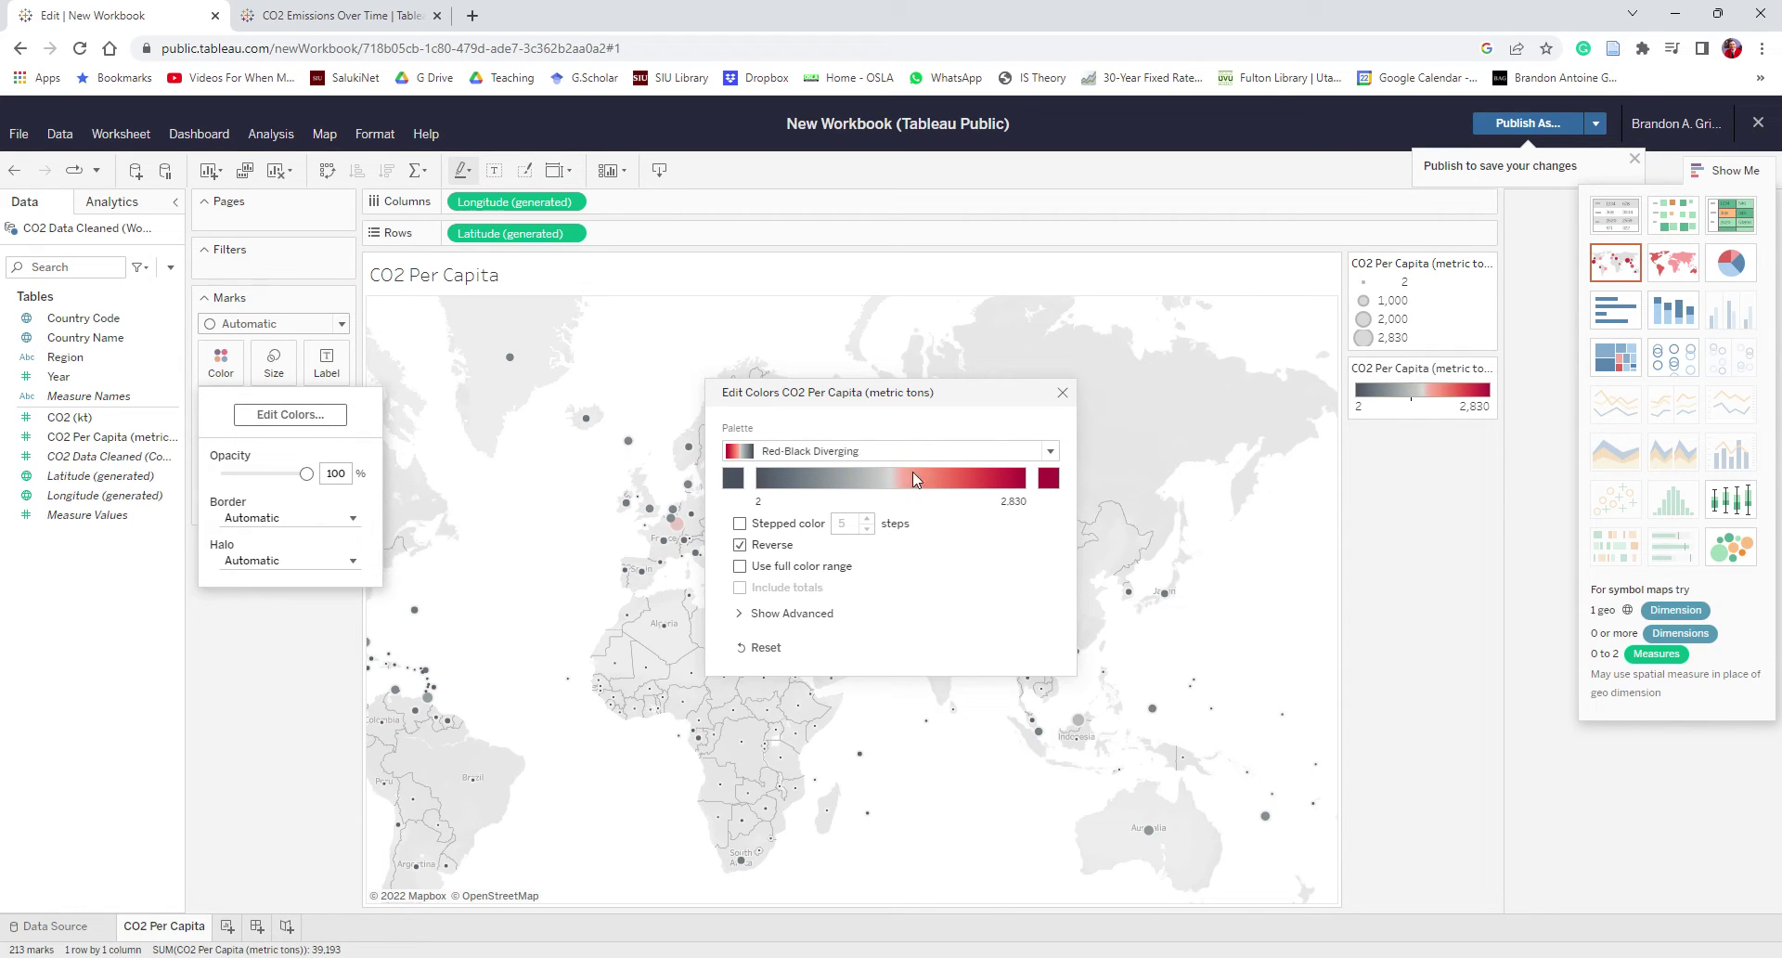
pyautogui.click(739, 545)
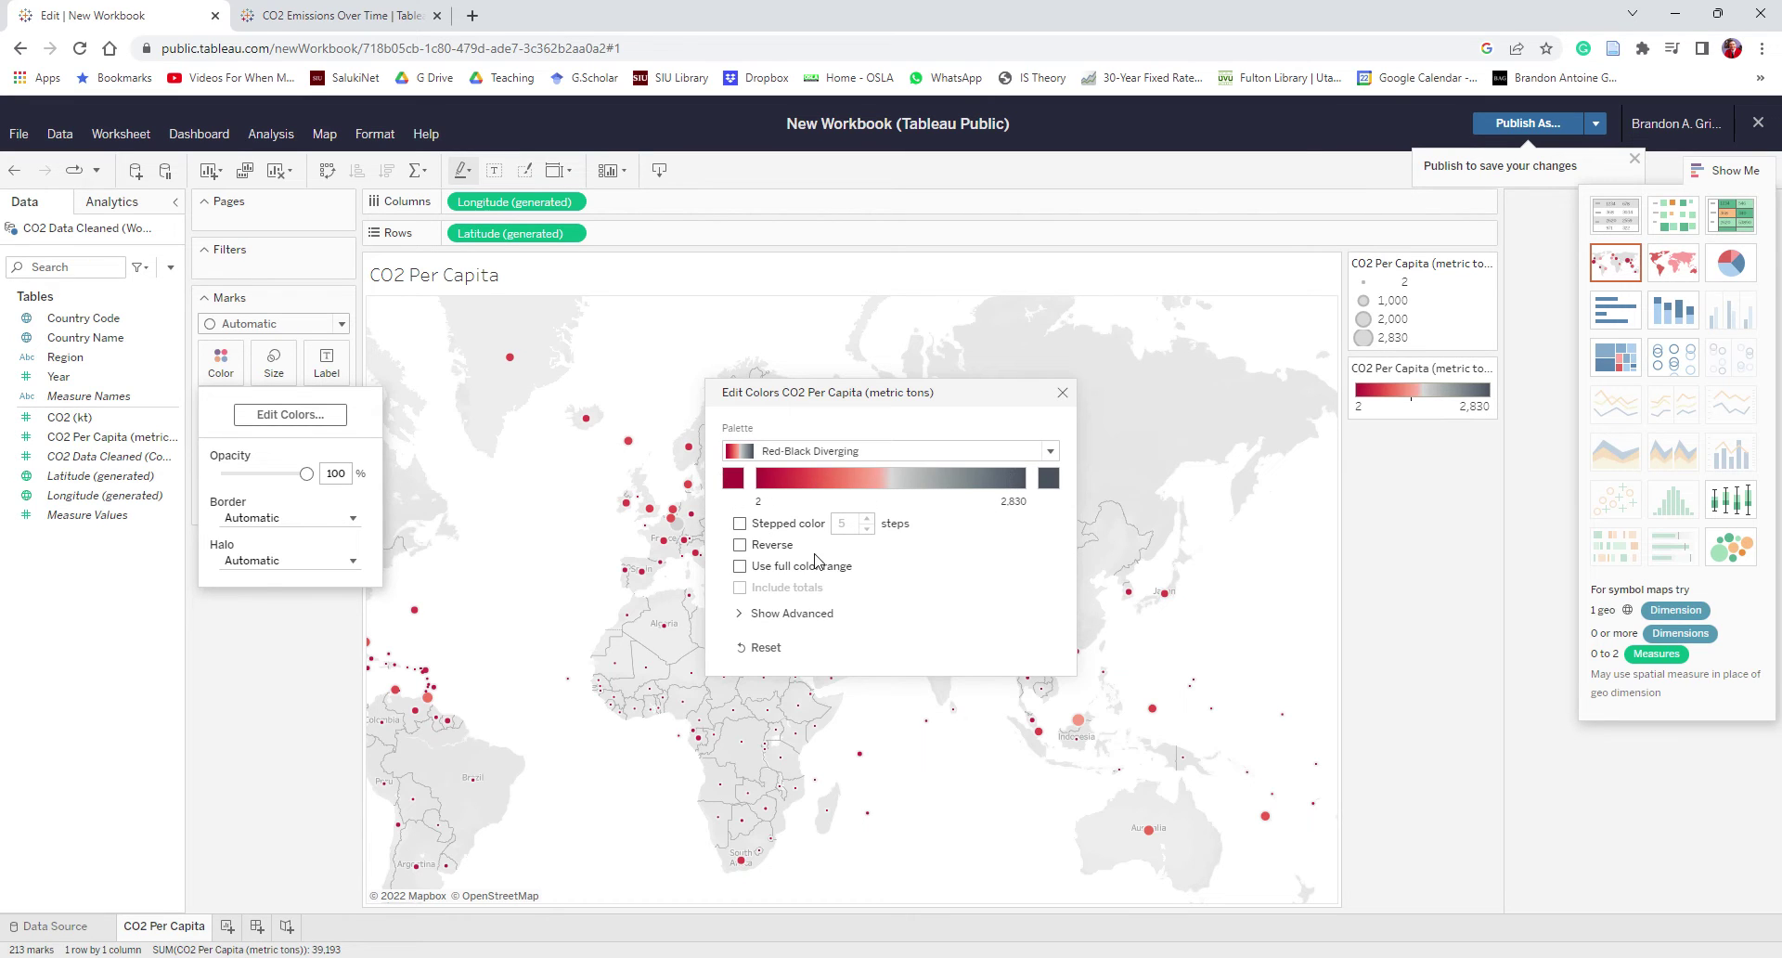
# Reverse the Red-Black Diverging palette used for the map's CO2 Per Capita (metric tons) colors.
pyautogui.click(772, 548)
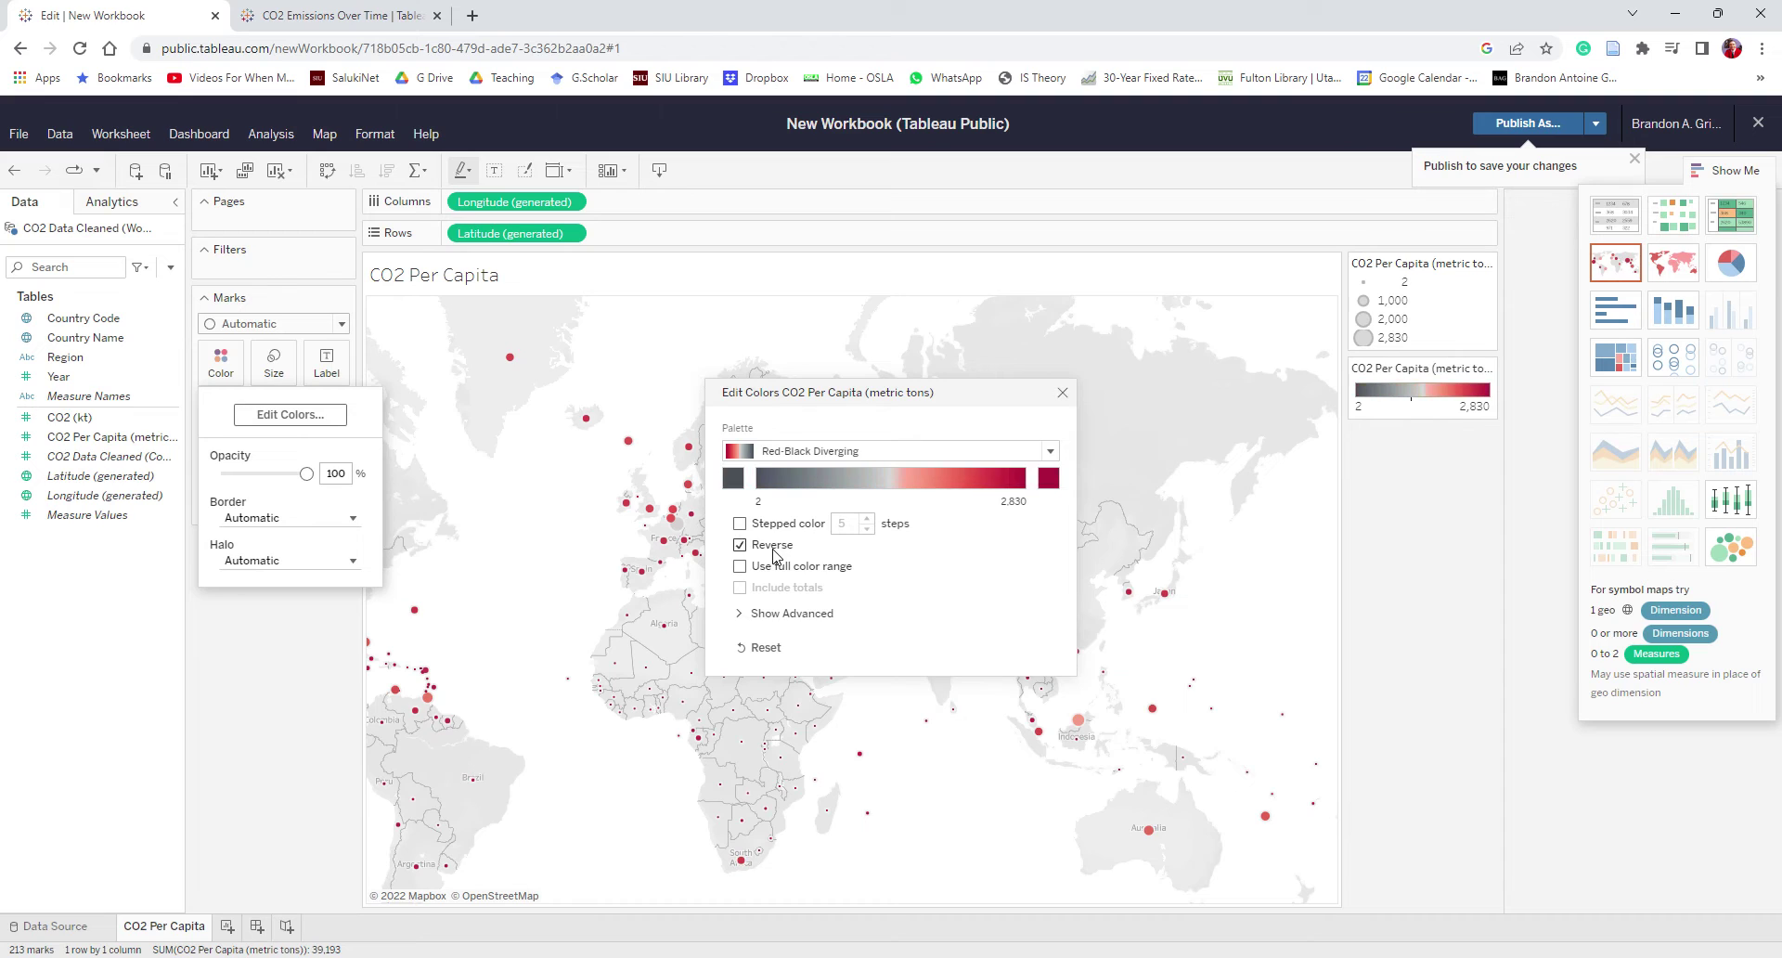
pyautogui.click(791, 613)
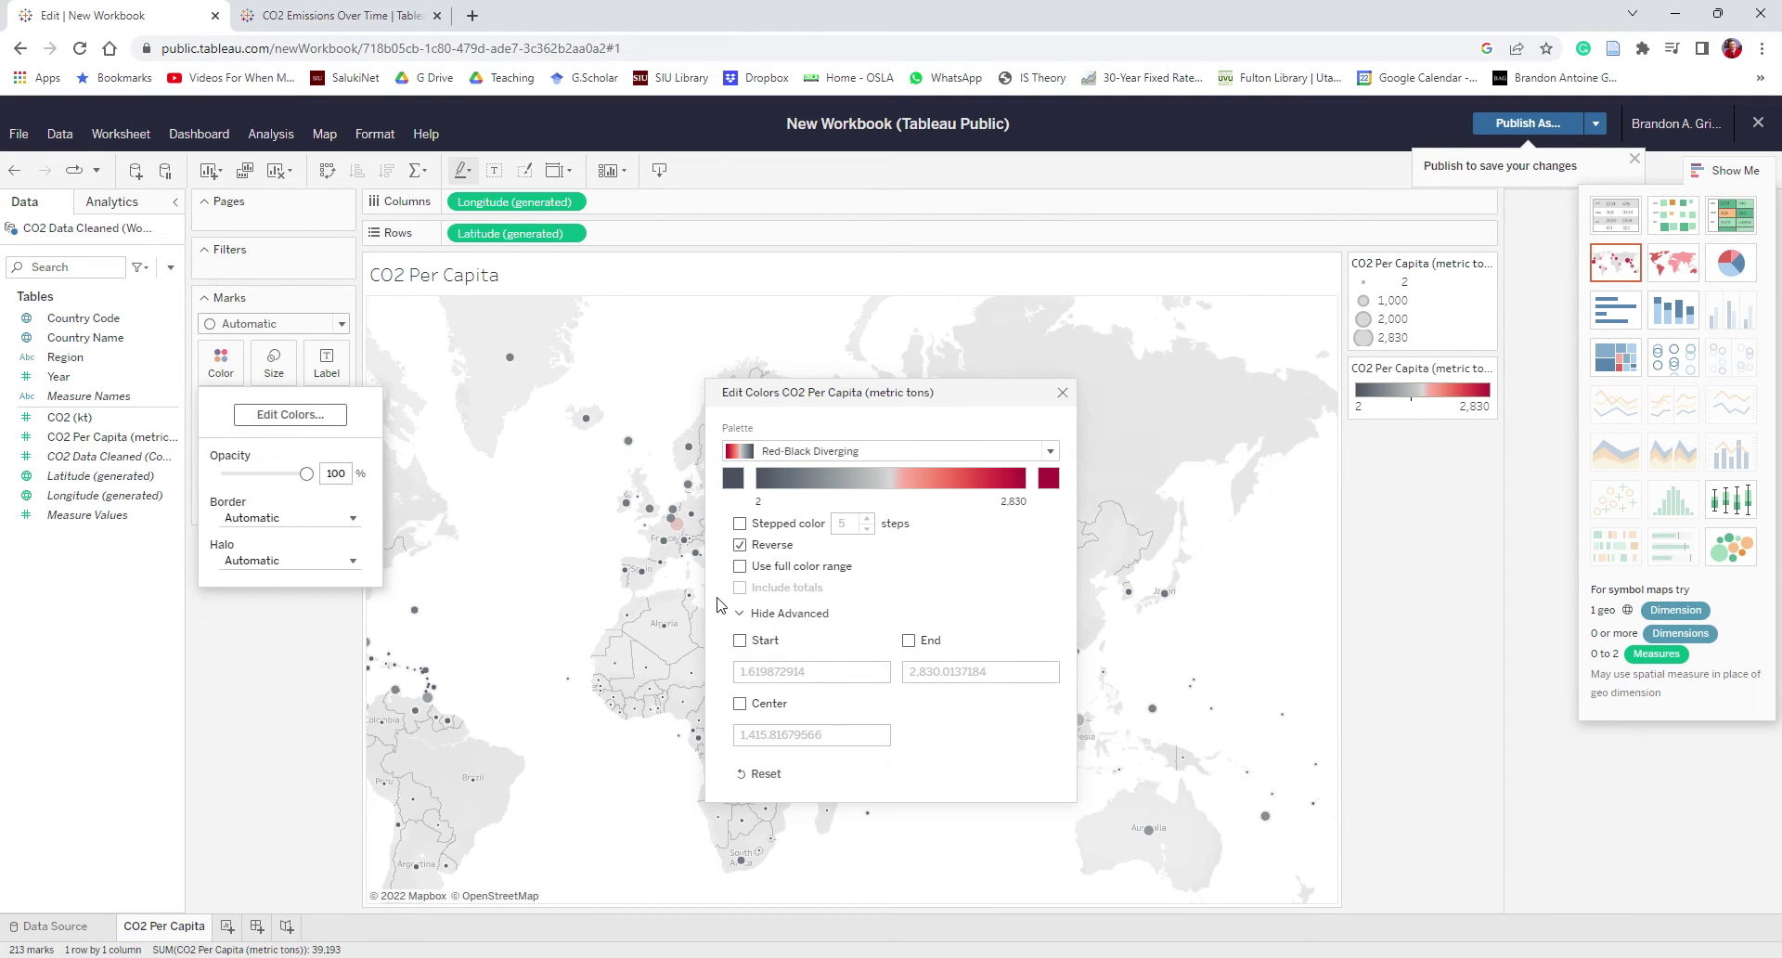
pyautogui.click(784, 615)
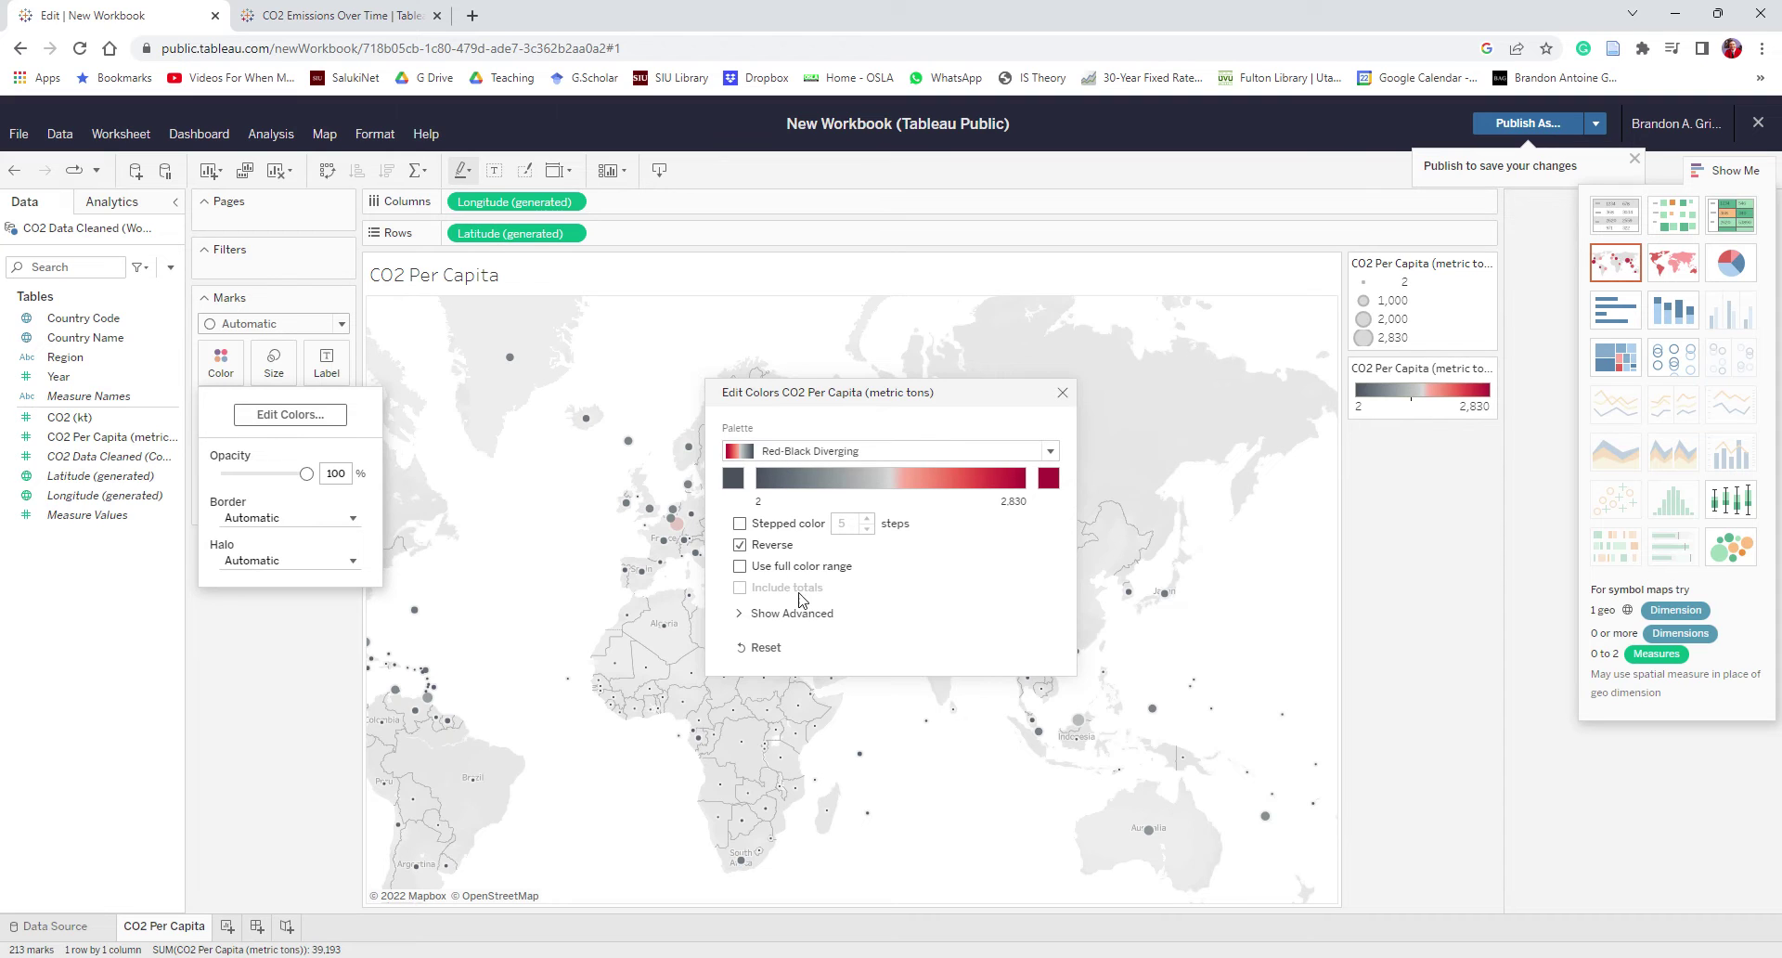
pyautogui.click(1061, 393)
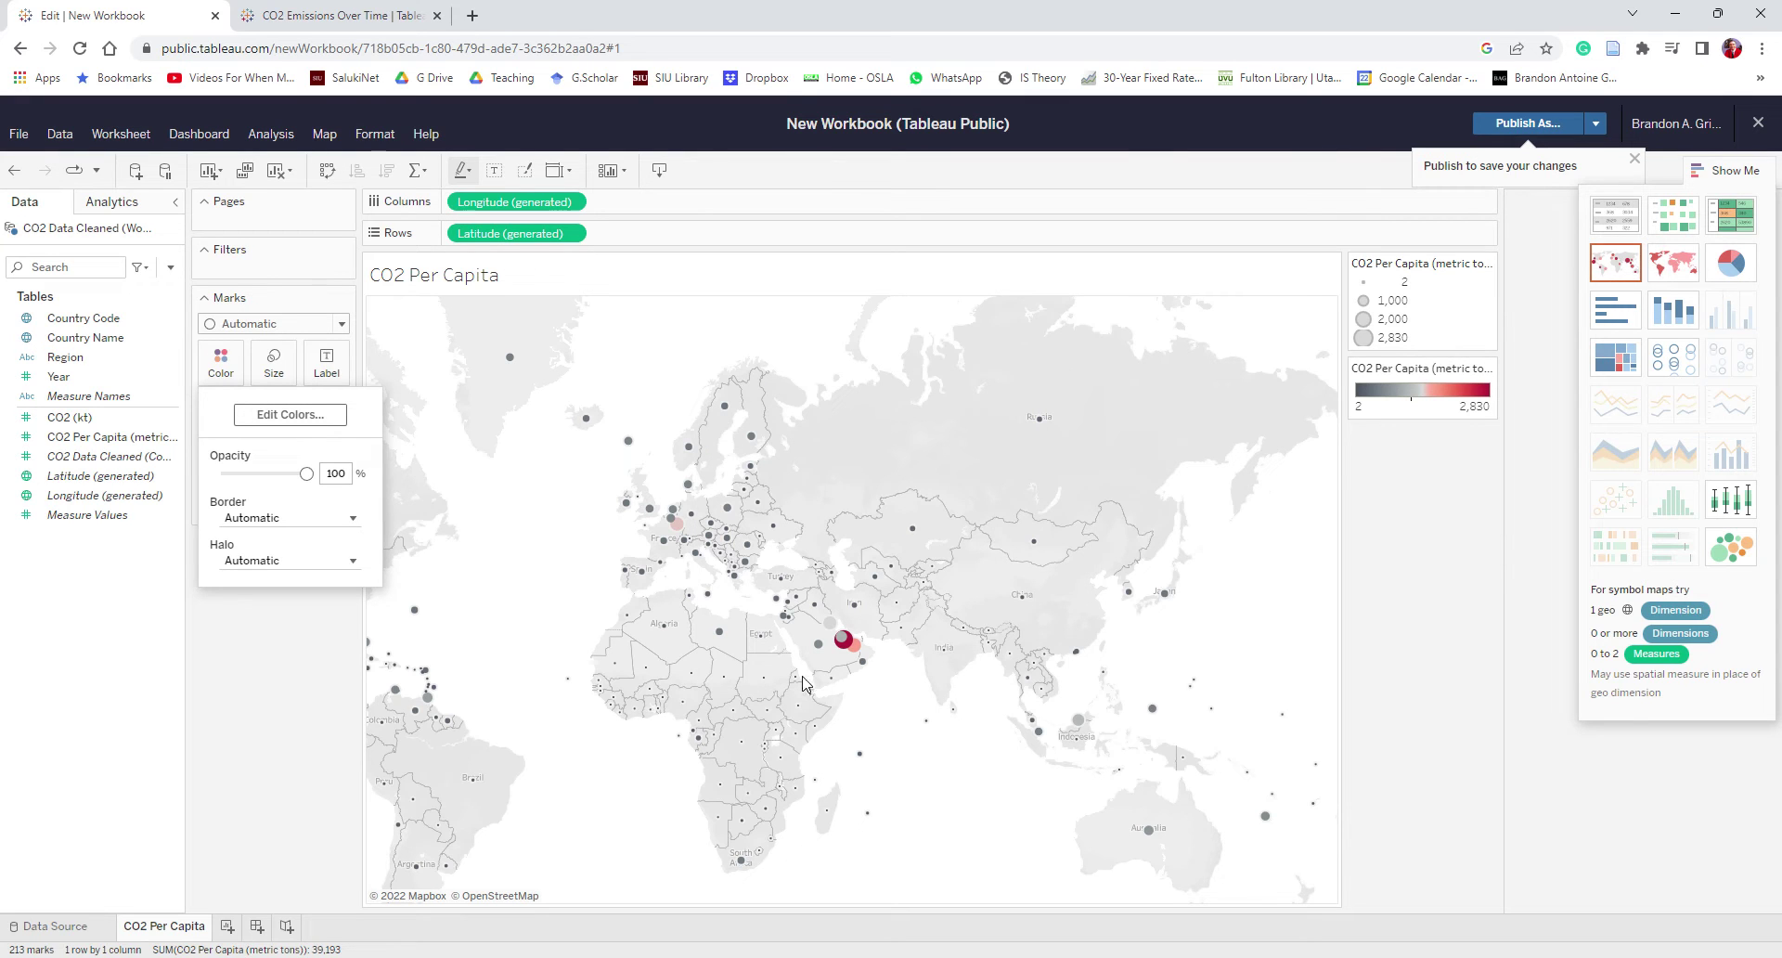
pyautogui.click(531, 653)
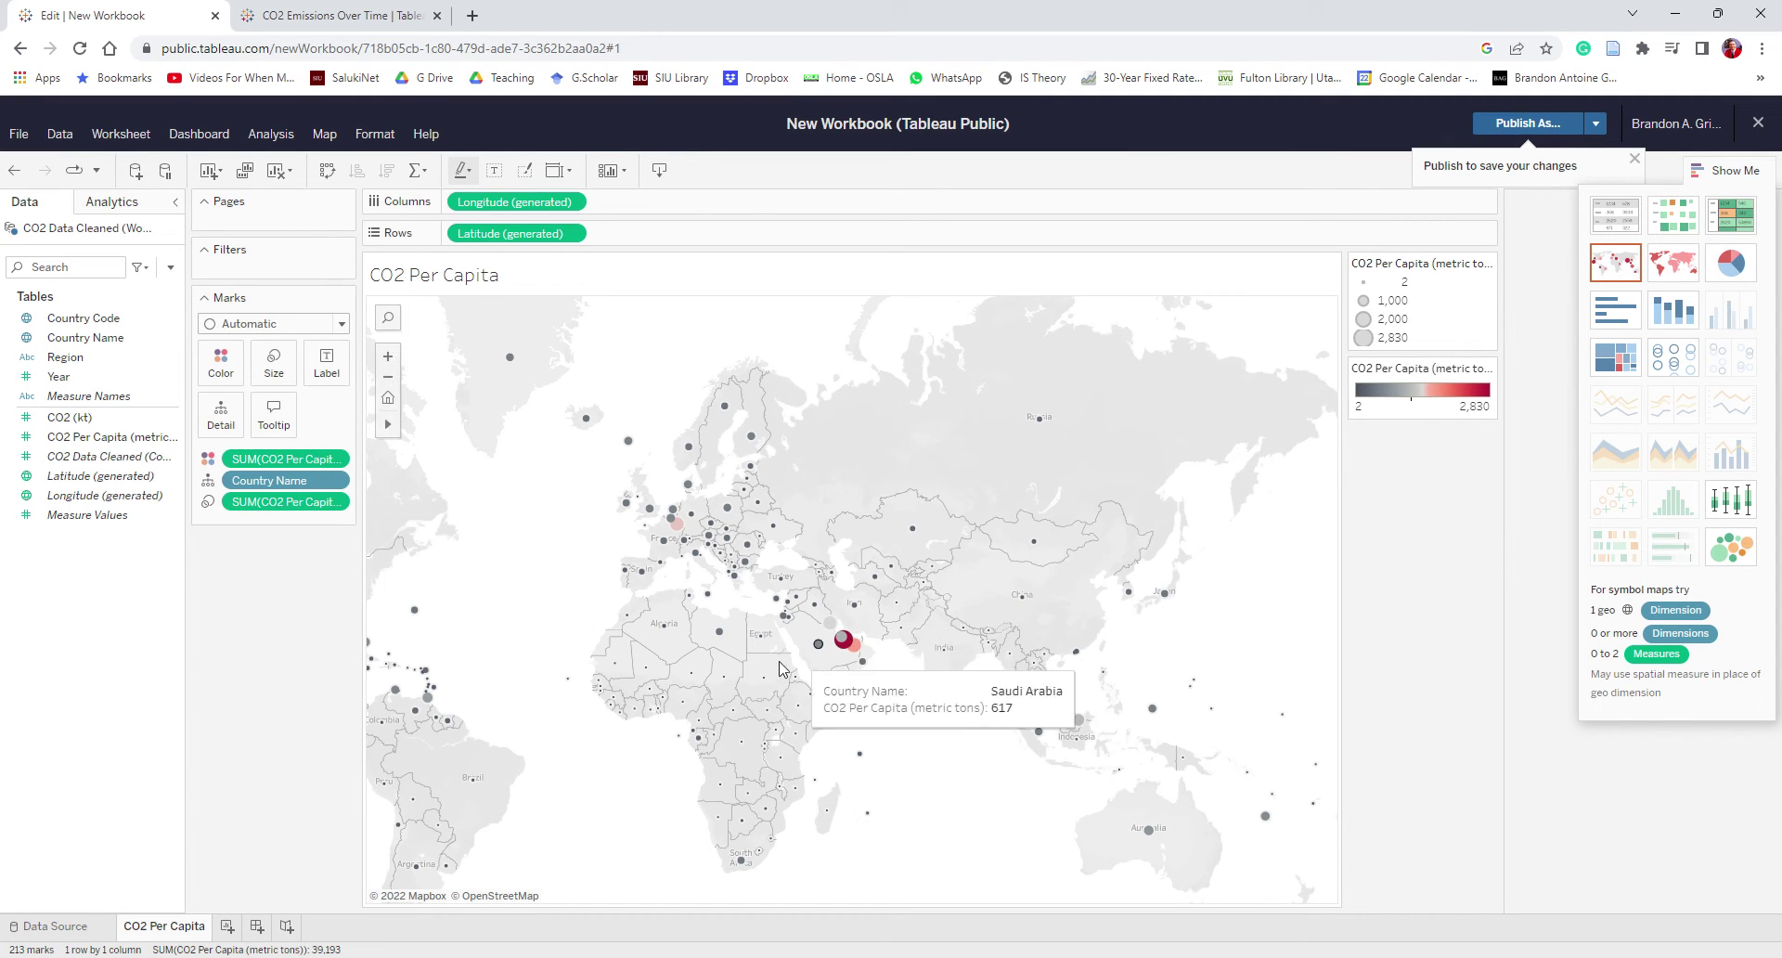
# Examine the recolored CO2 Per Capita marks across the world map, including the Middle East, Europe and North America.
pyautogui.scroll(-2, 562, 691)
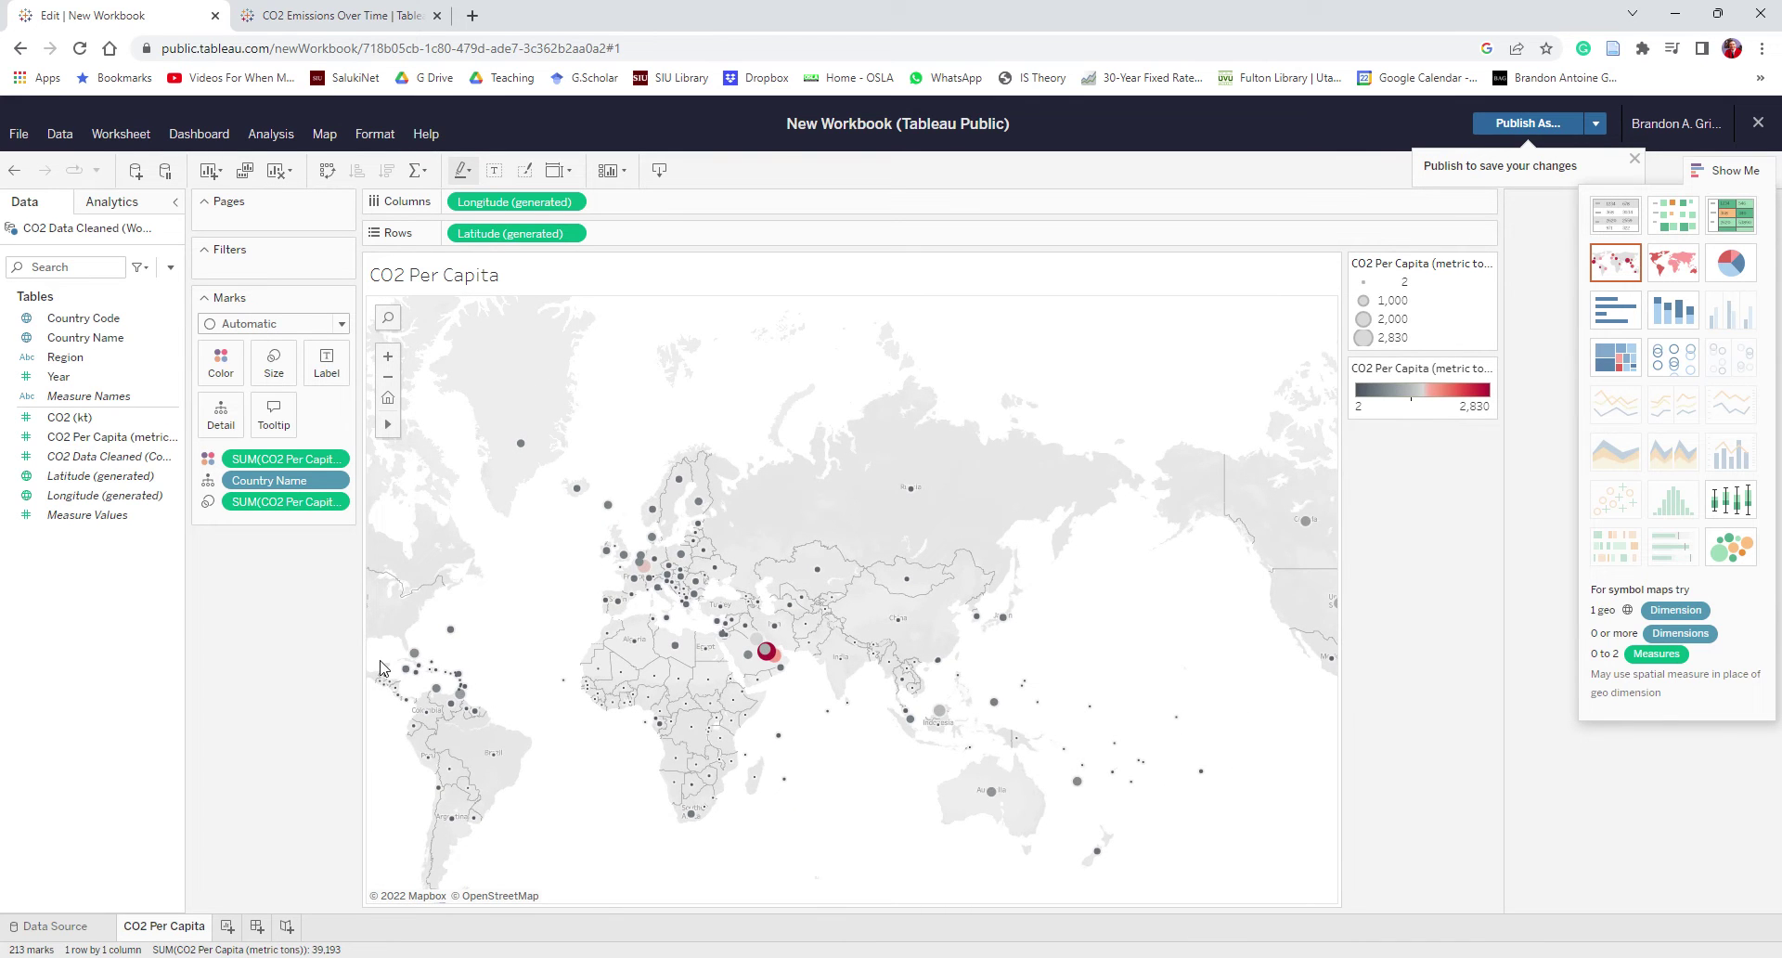
pyautogui.scroll(3, 383, 663)
pyautogui.scroll(-2, 477, 656)
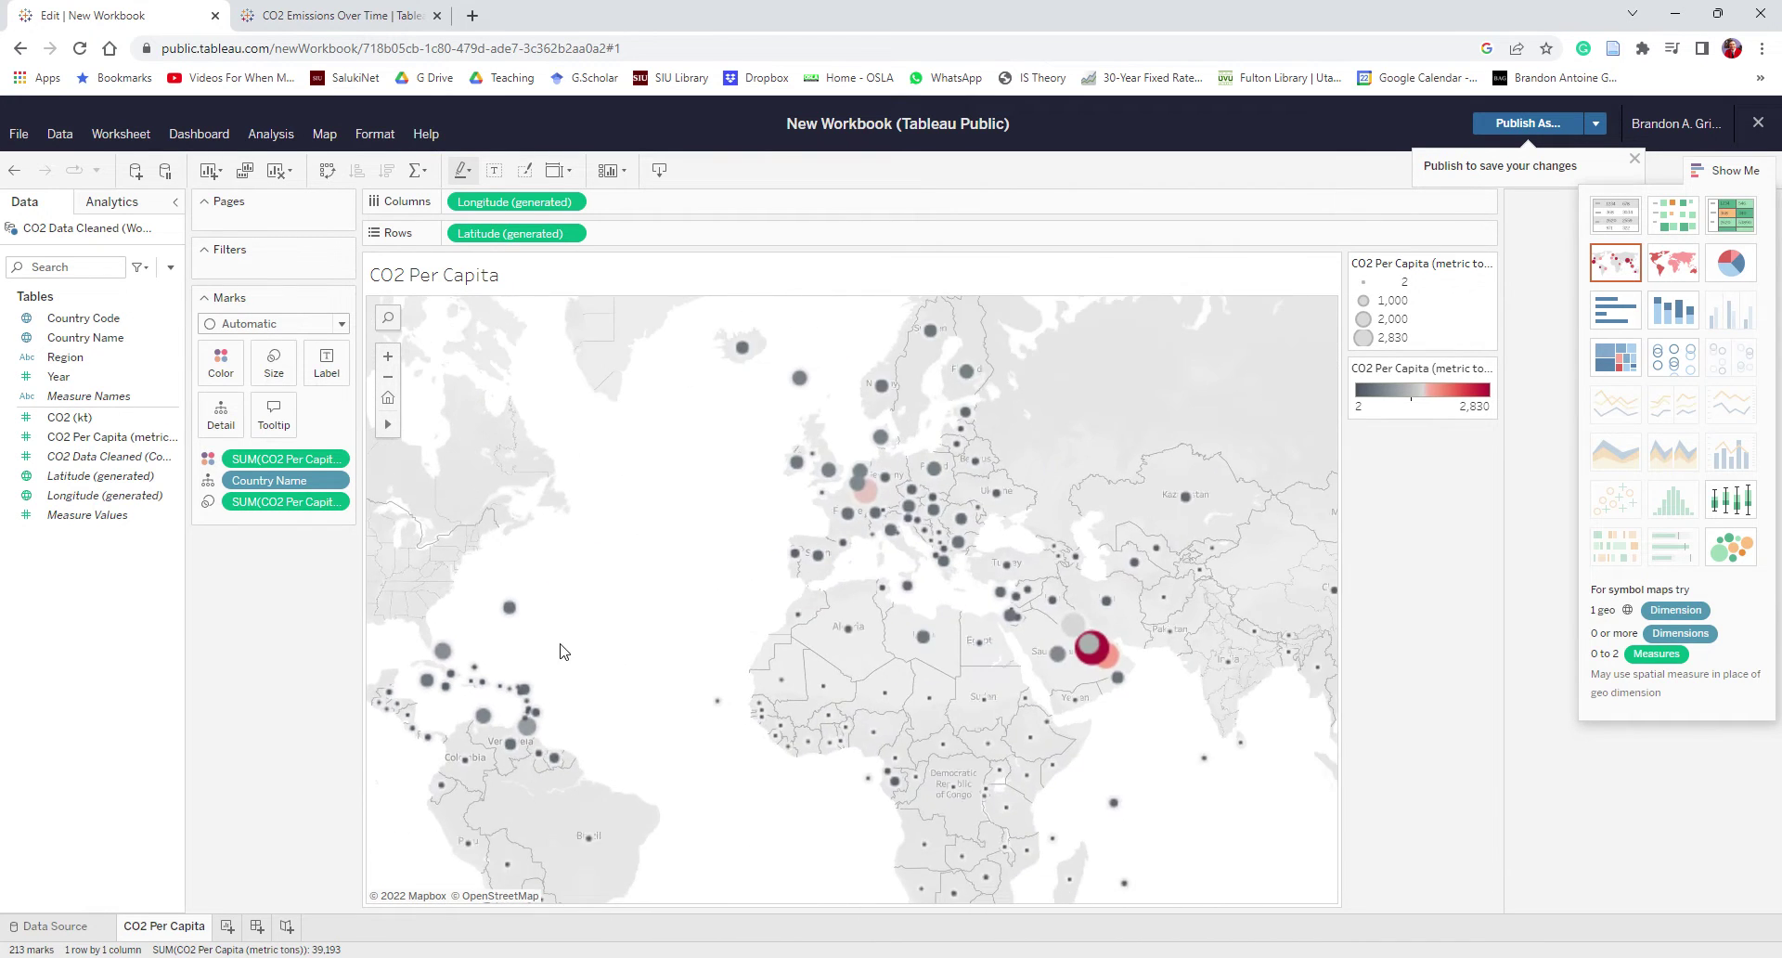
pyautogui.moveTo(815, 654)
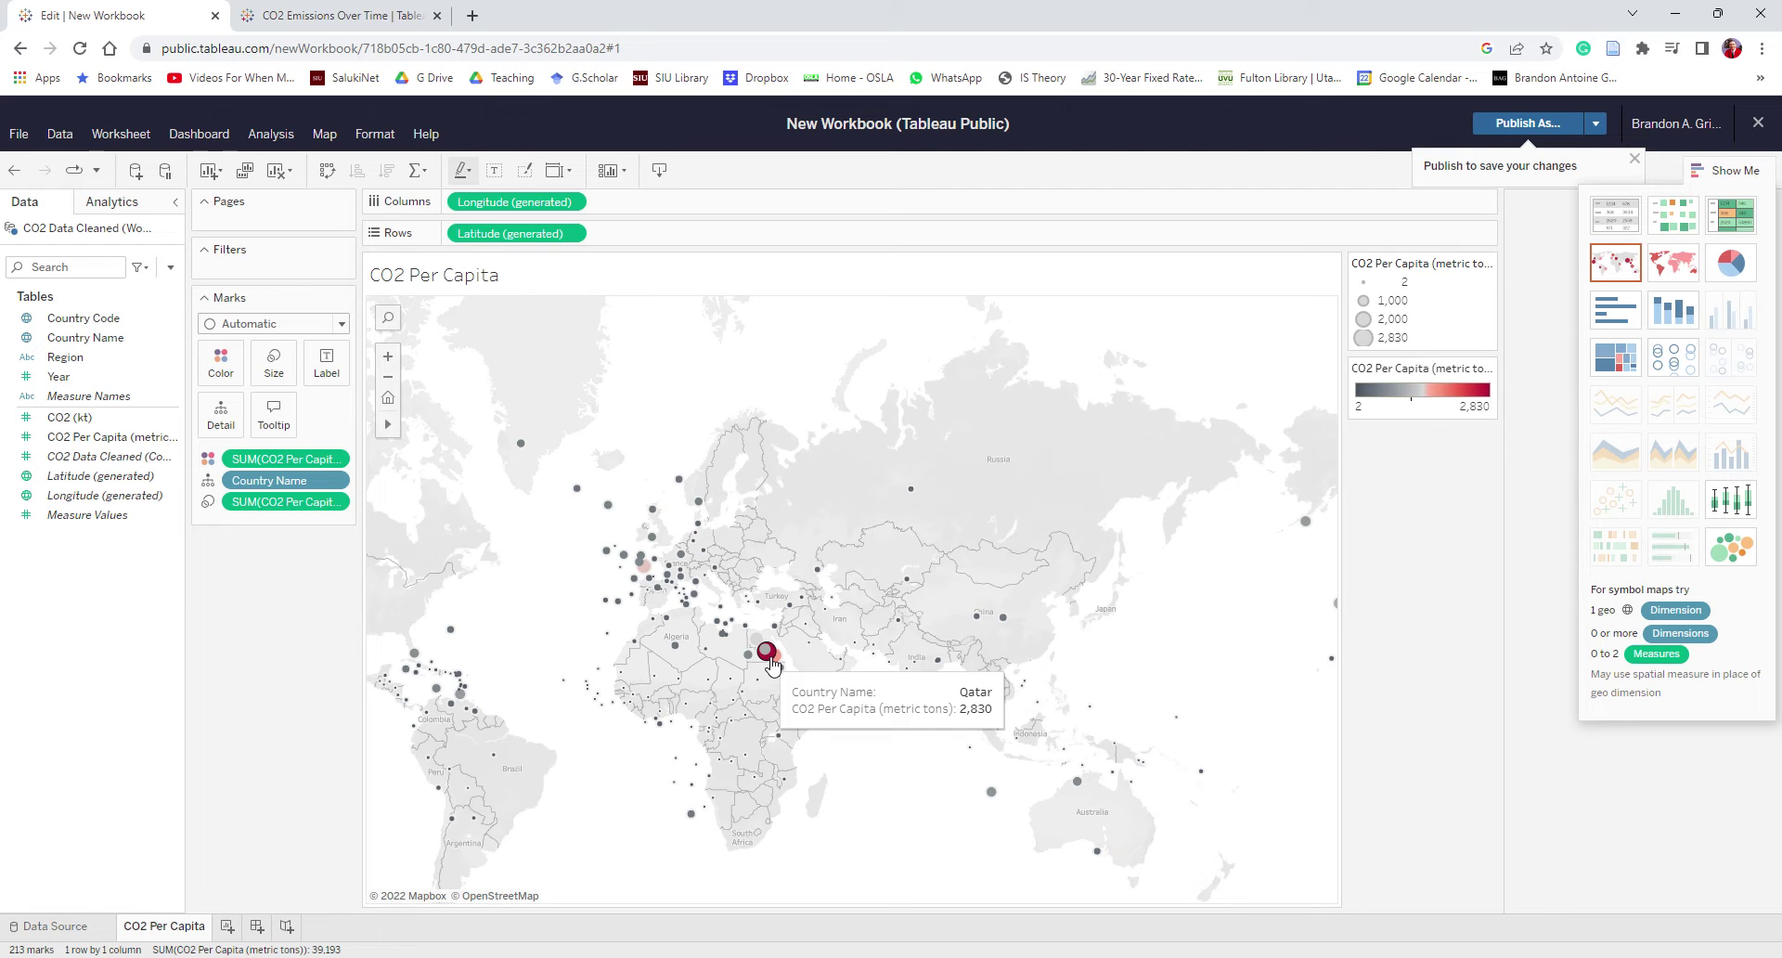
pyautogui.moveTo(647, 577)
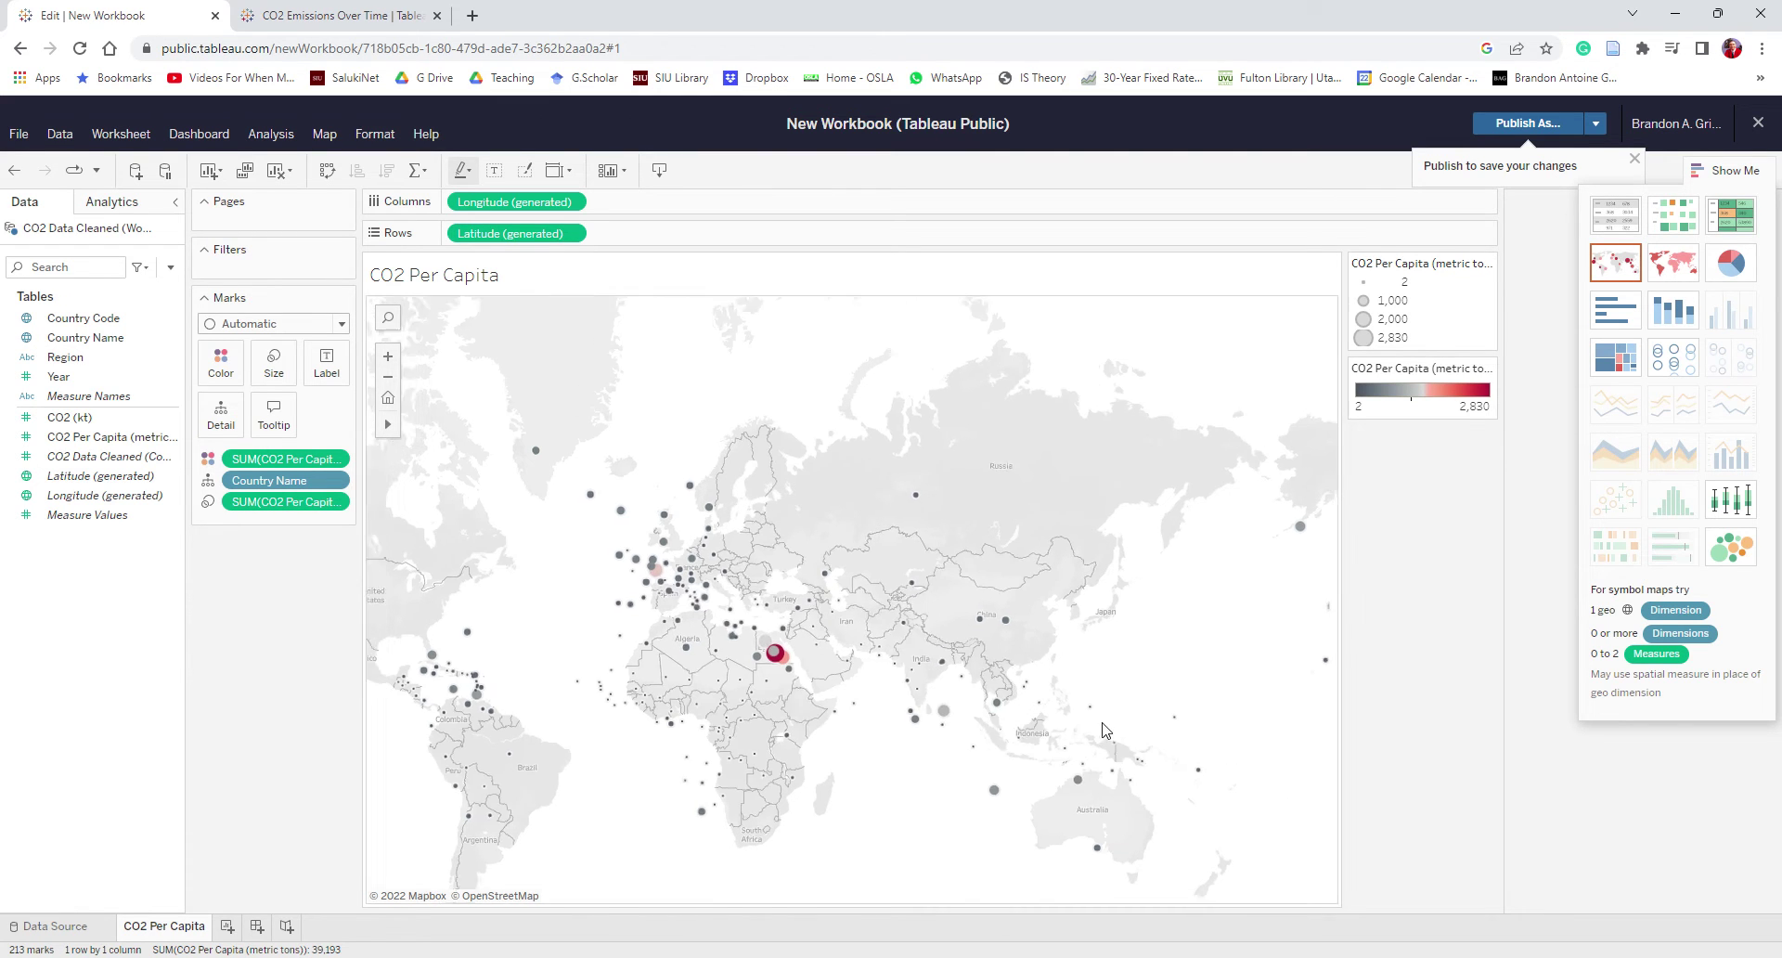
pyautogui.scroll(-3, 779, 691)
pyautogui.scroll(5, 779, 691)
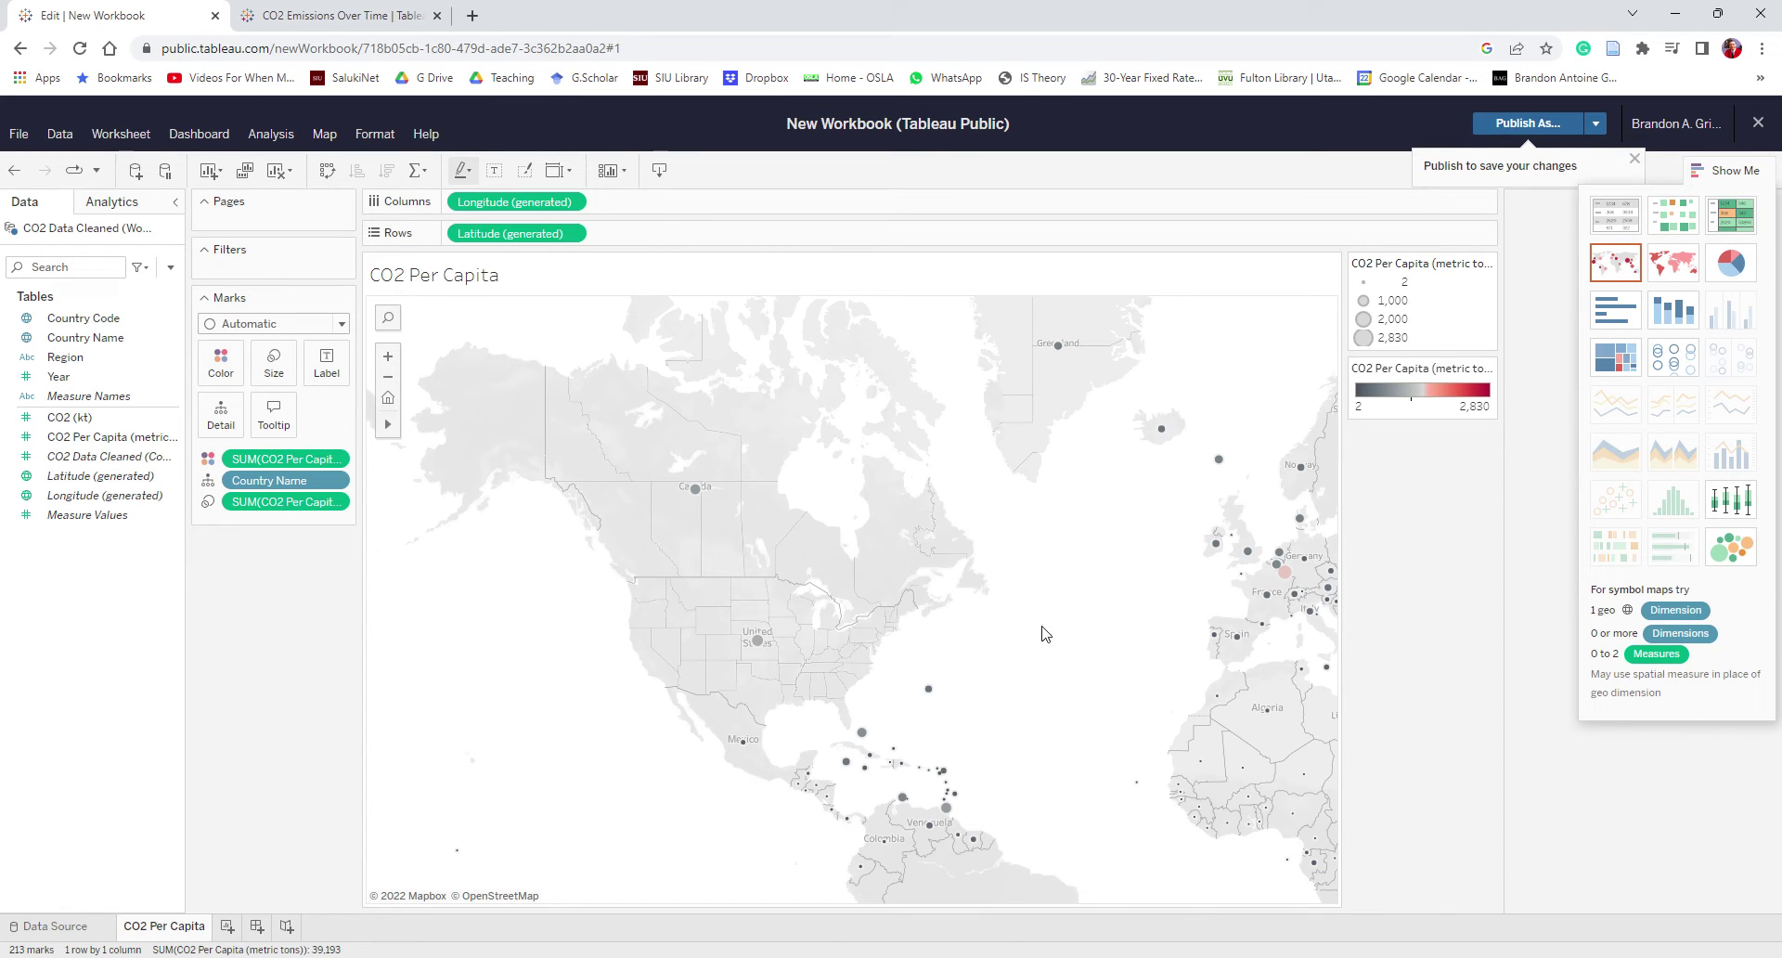
# Publish the workbook as "CO2 Emissions Over Time", overwriting the existing workbook of that name.
pyautogui.click(1522, 125)
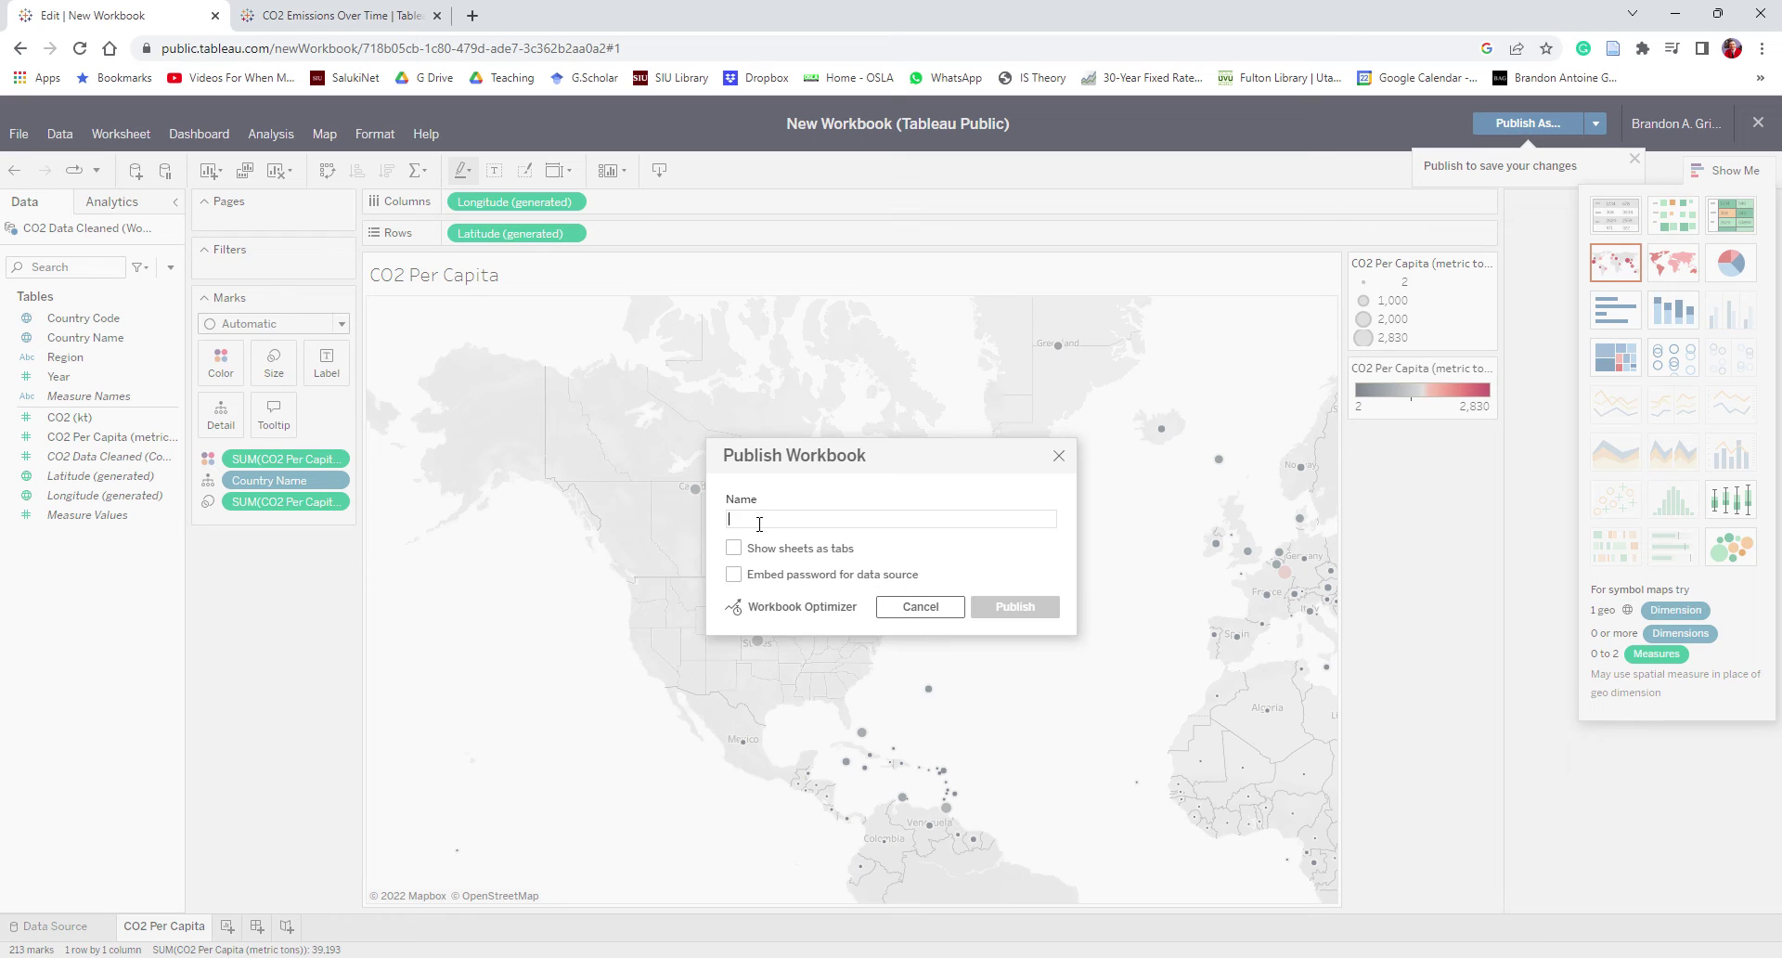
pyautogui.write('C')
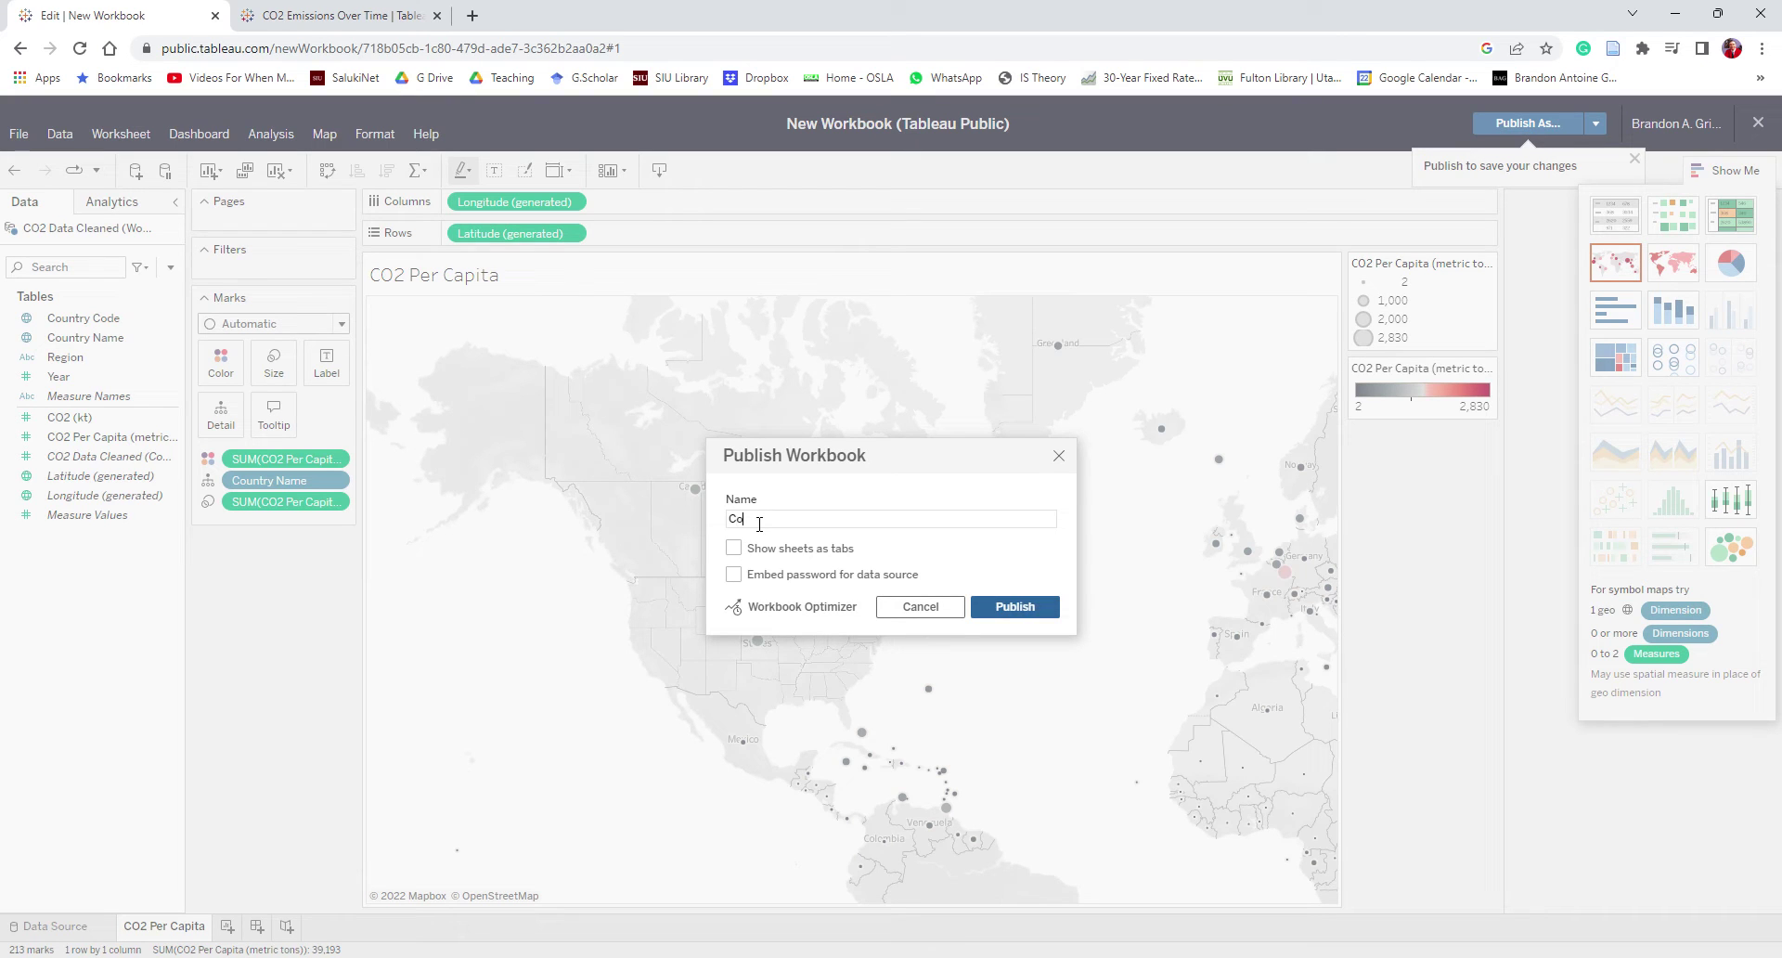
pyautogui.write('O2 Emissions Over Time')
pyautogui.click(1015, 606)
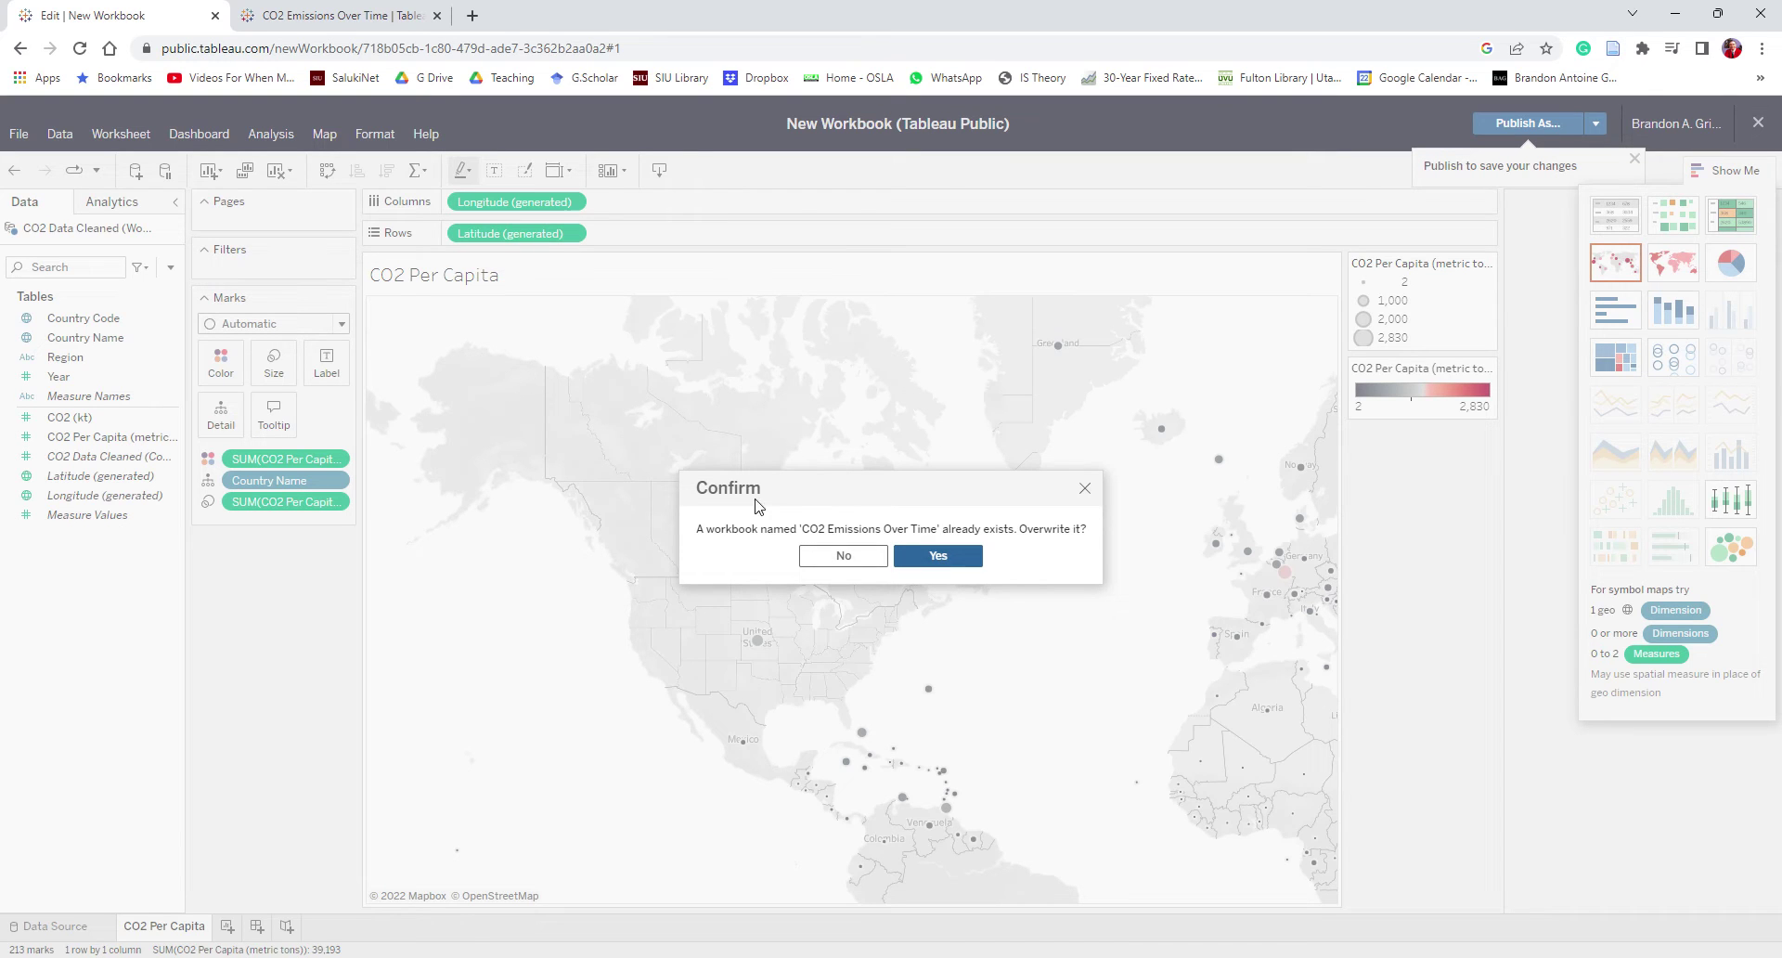
pyautogui.click(972, 558)
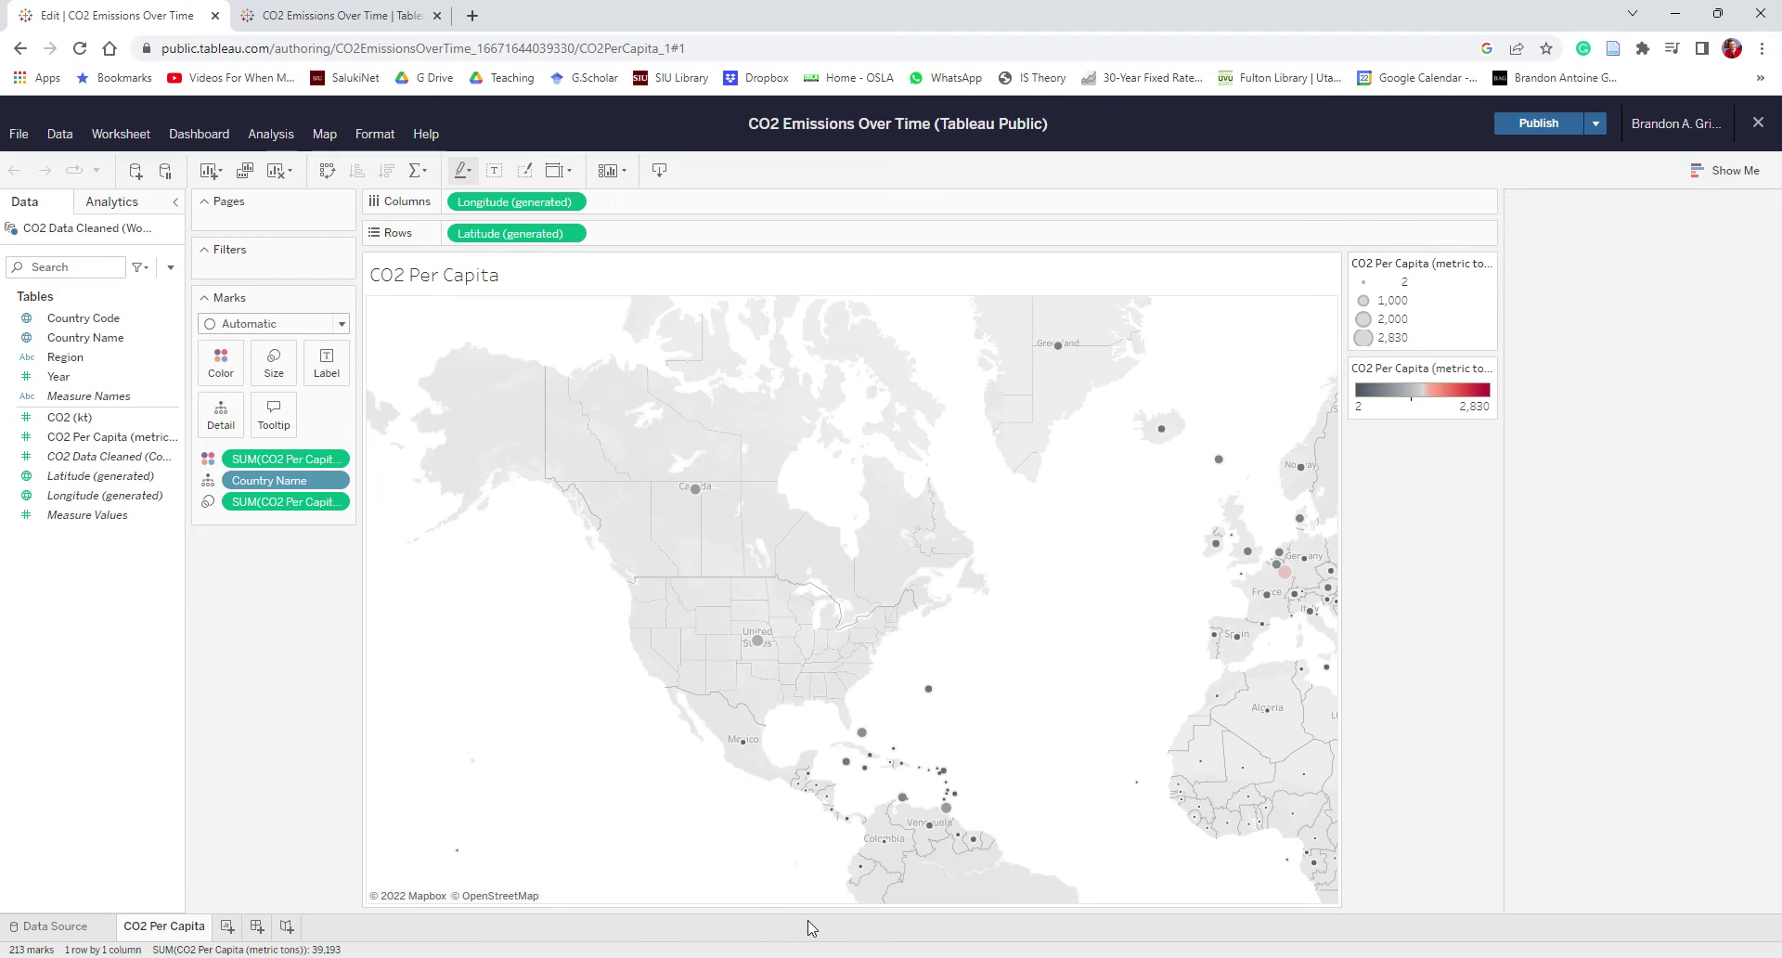
pyautogui.moveTo(758, 642)
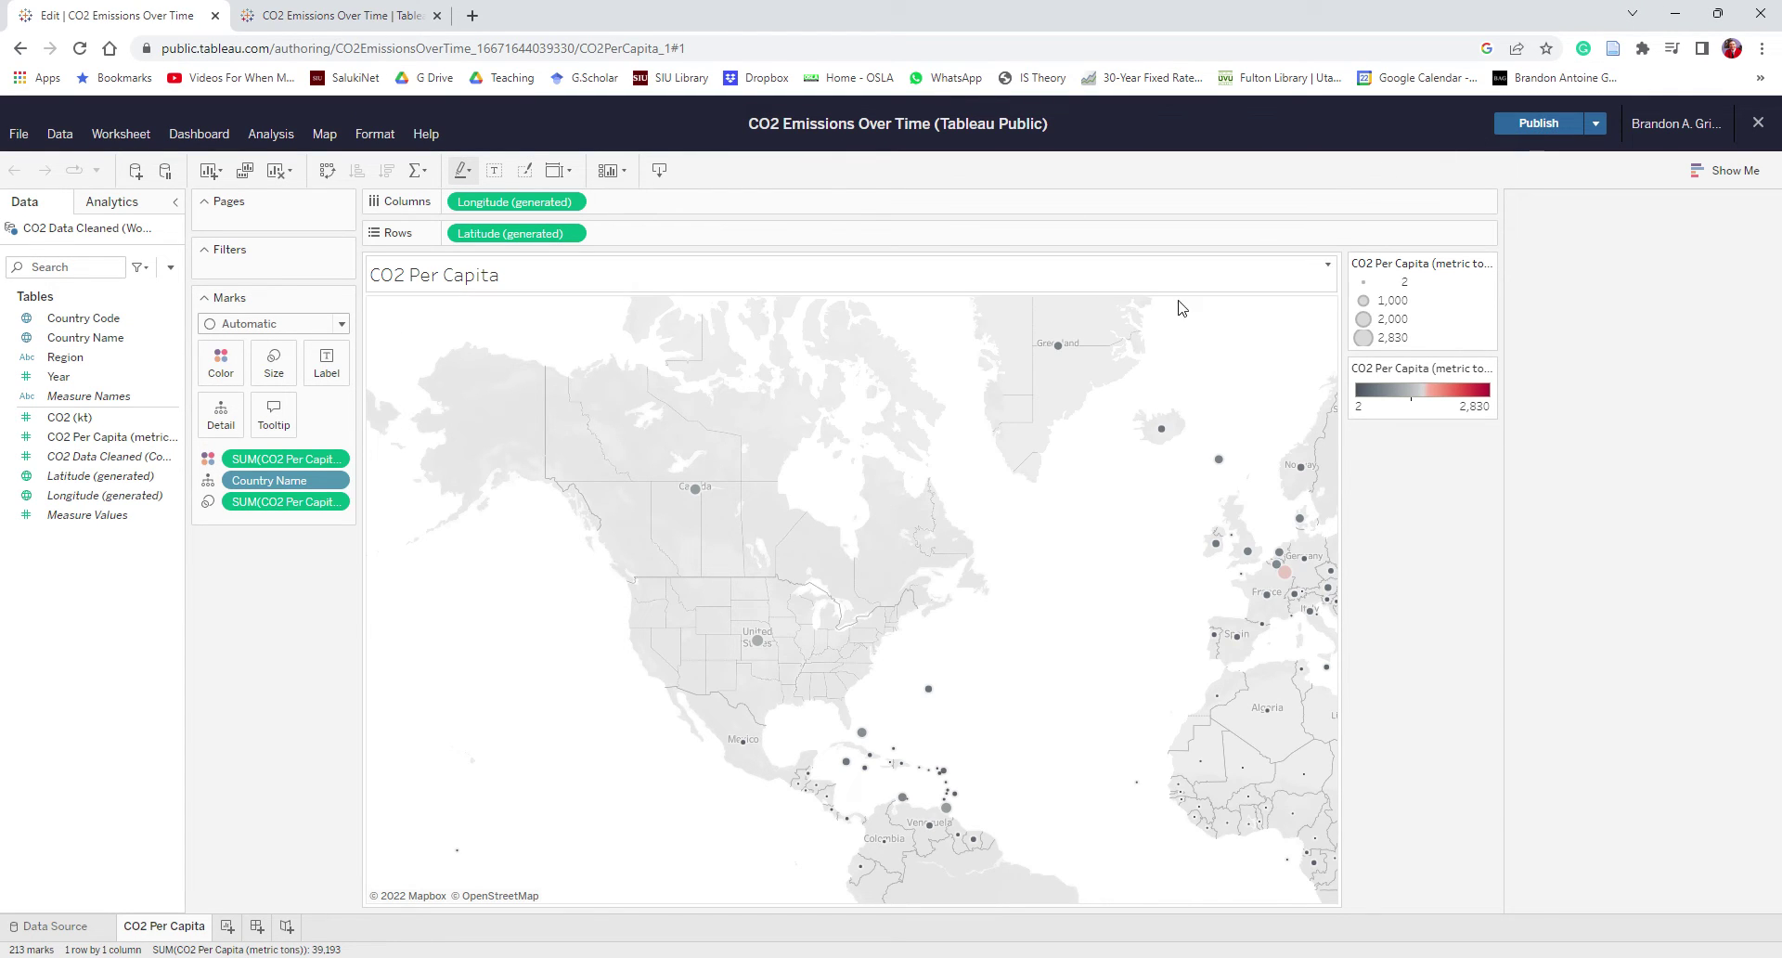
# Add a new worksheet and name it "CO2 Emission Changes Over Time".
pyautogui.click(229, 927)
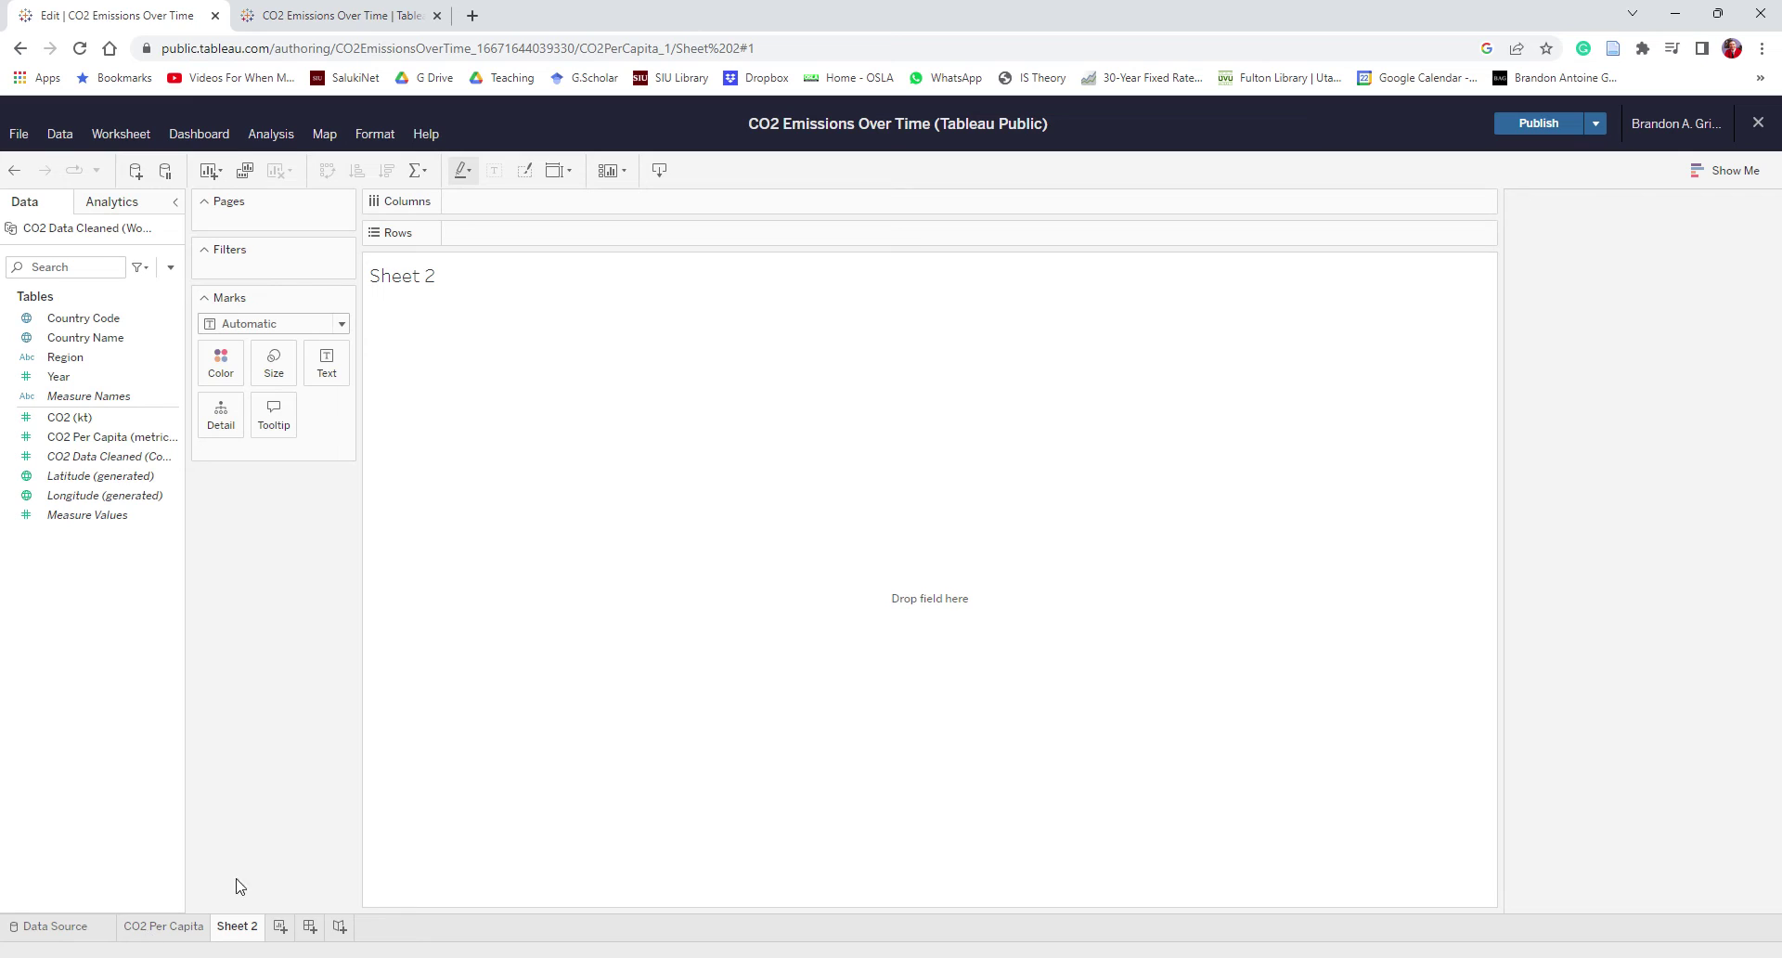
pyautogui.doubleClick(244, 933)
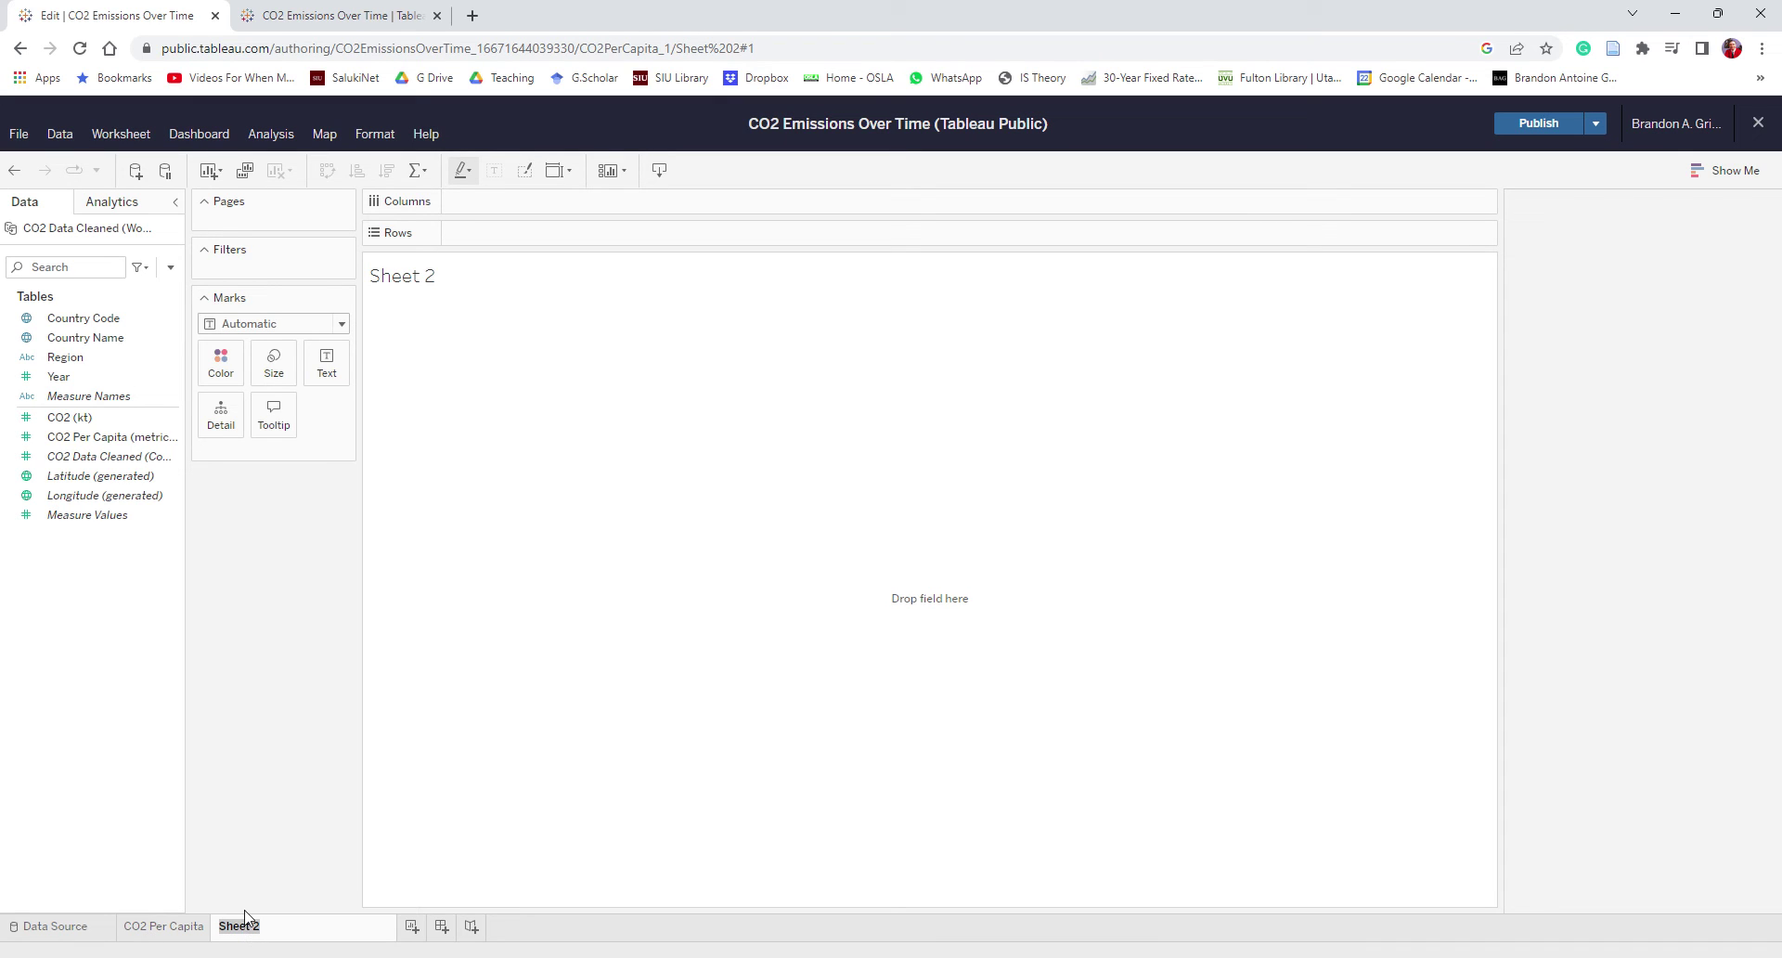
pyautogui.write('C')
pyautogui.write('Emission Changes Over Time')
pyautogui.press('Return')
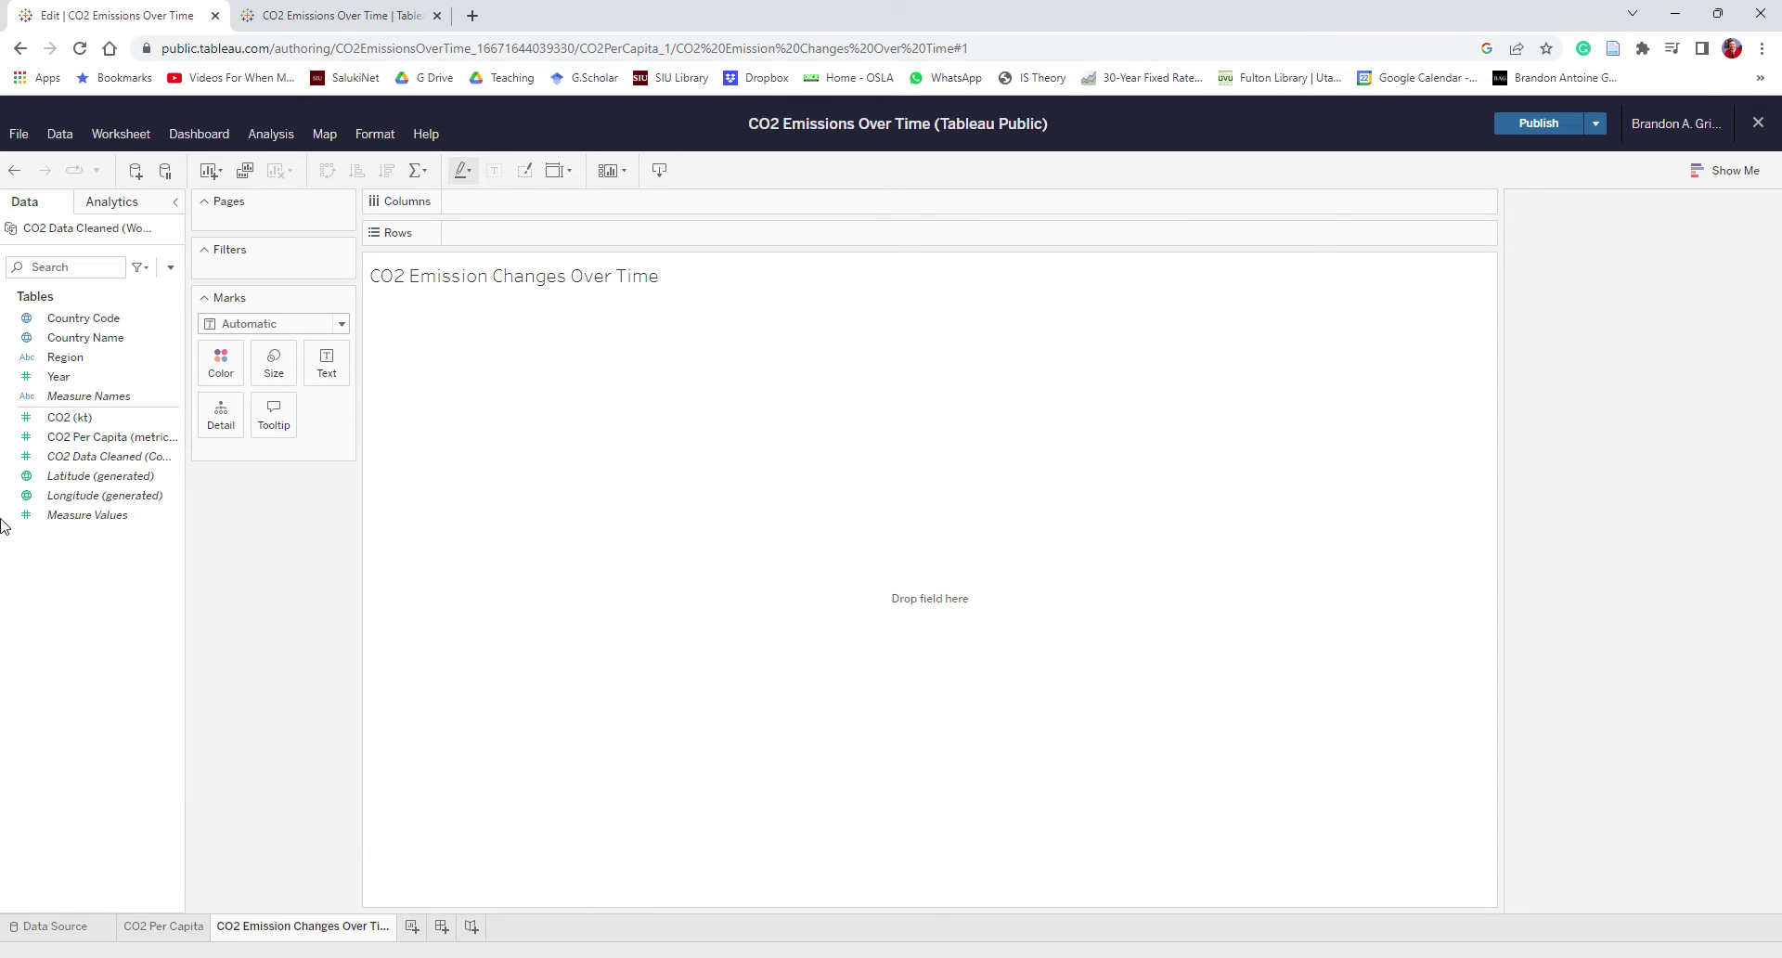
pyautogui.click(104, 440)
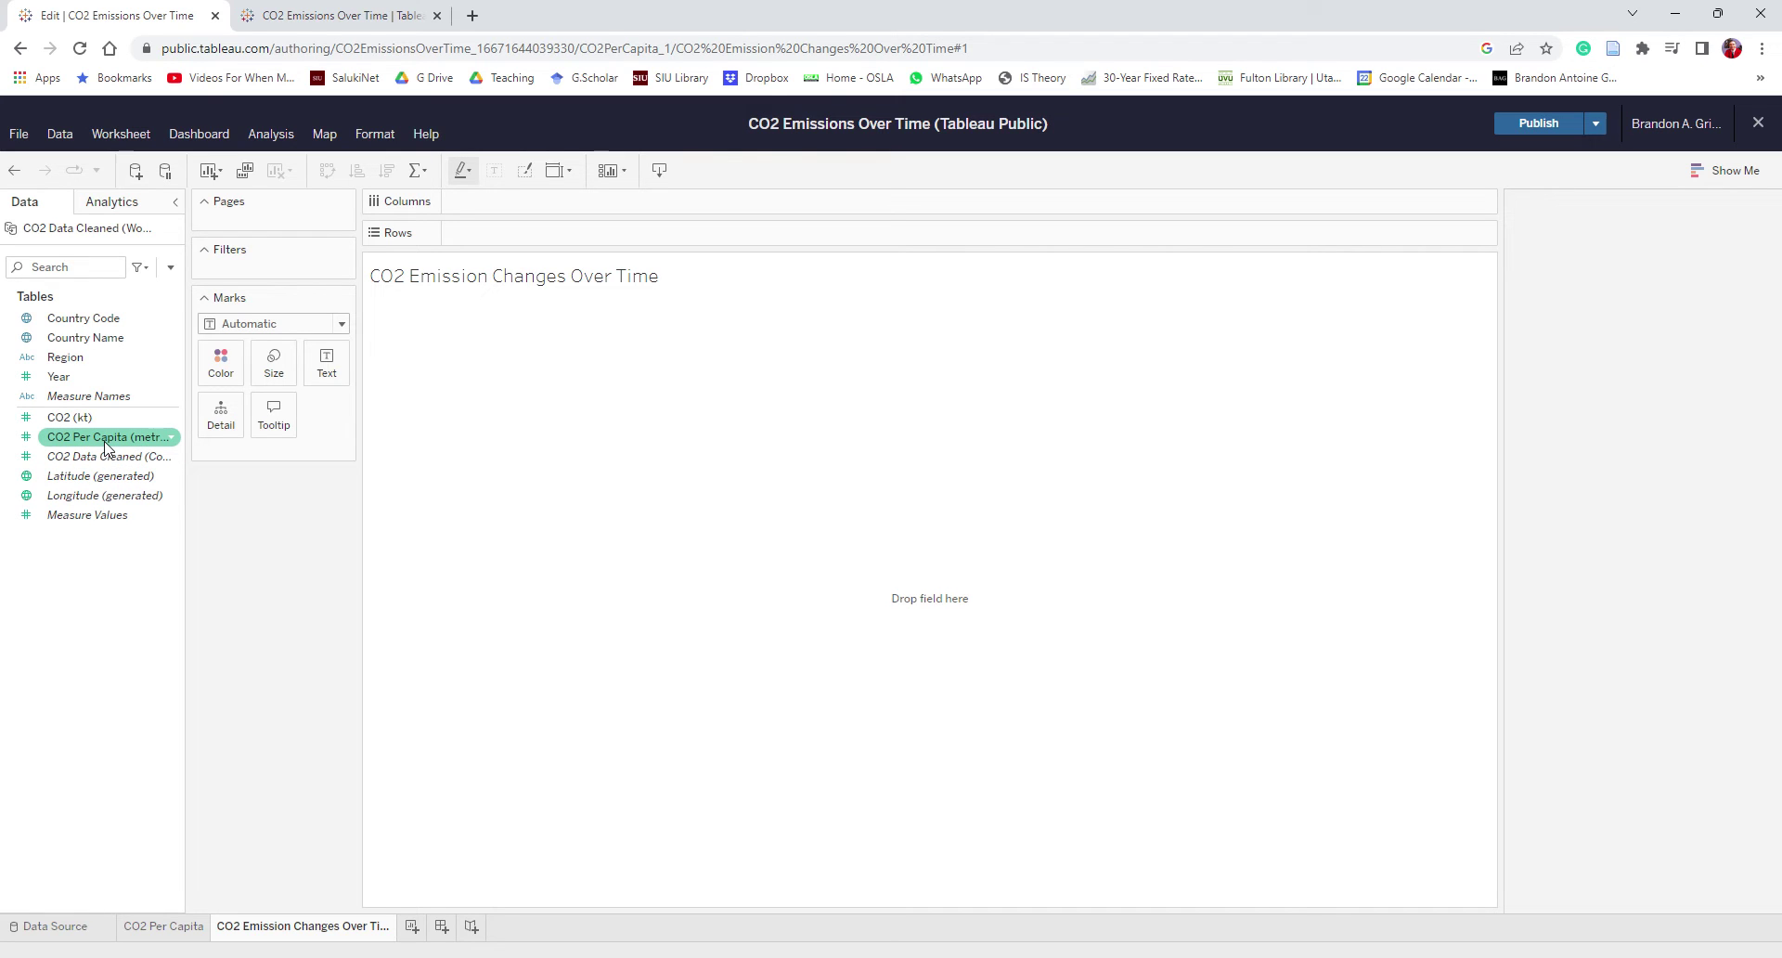
pyautogui.moveTo(102, 443); pyautogui.dragTo(974, 404)
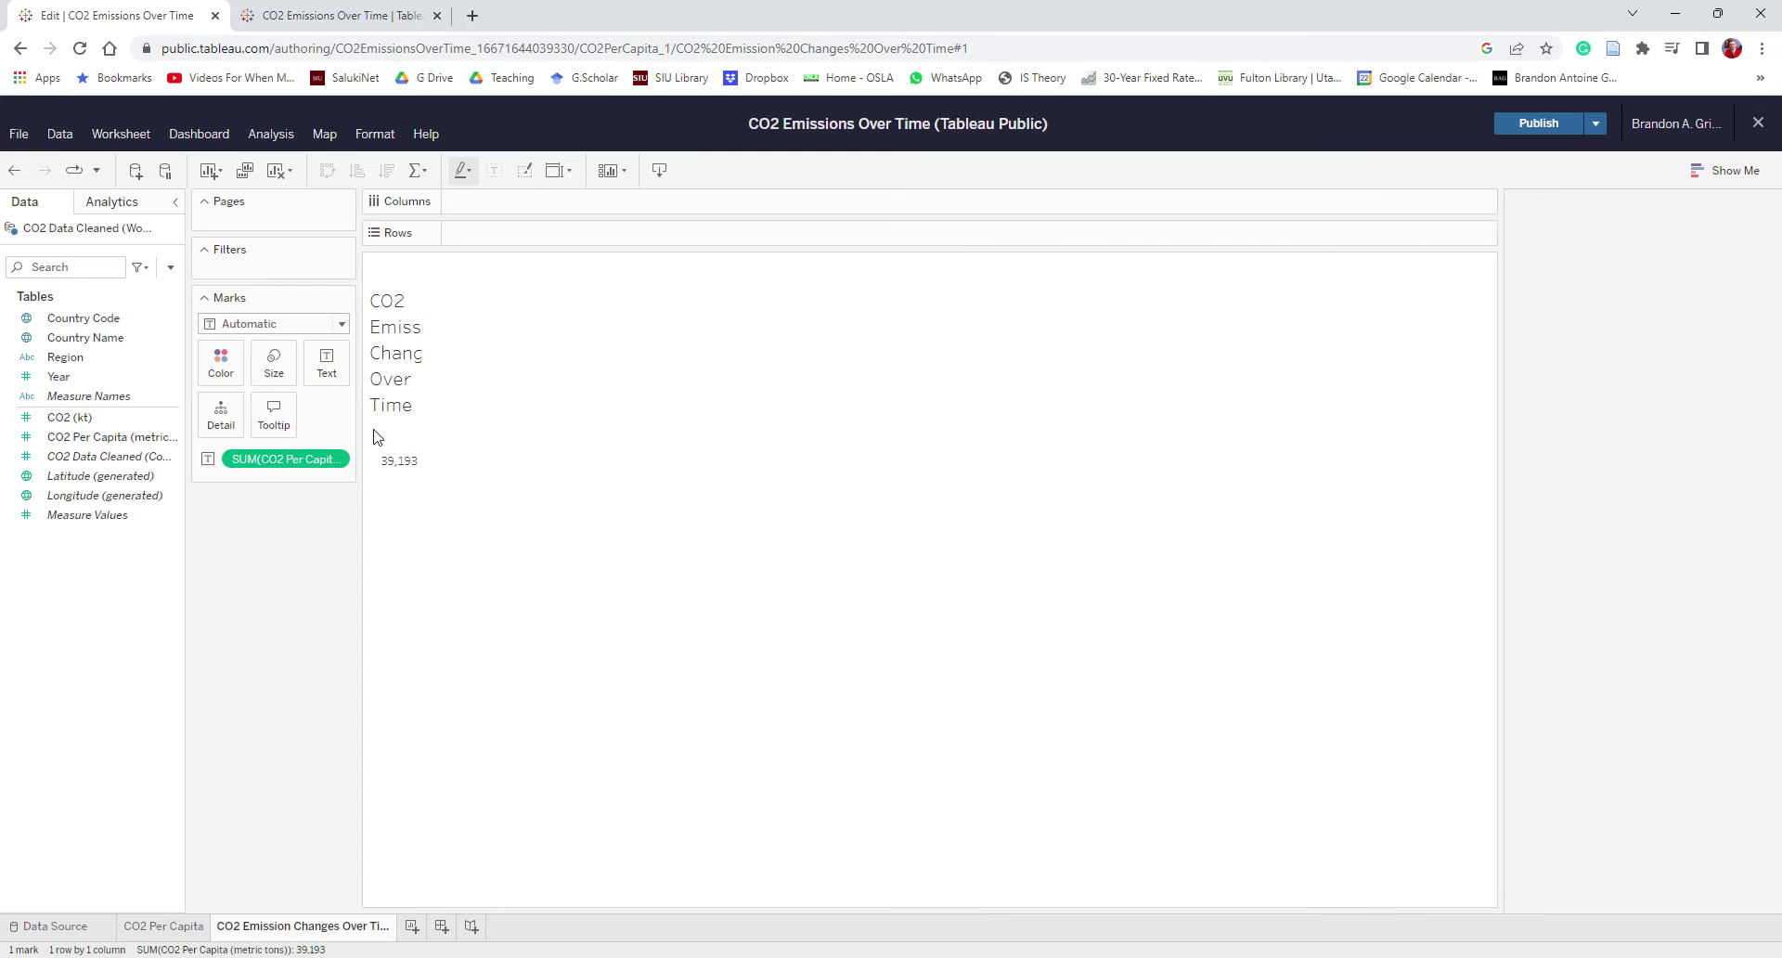
pyautogui.click(14, 173)
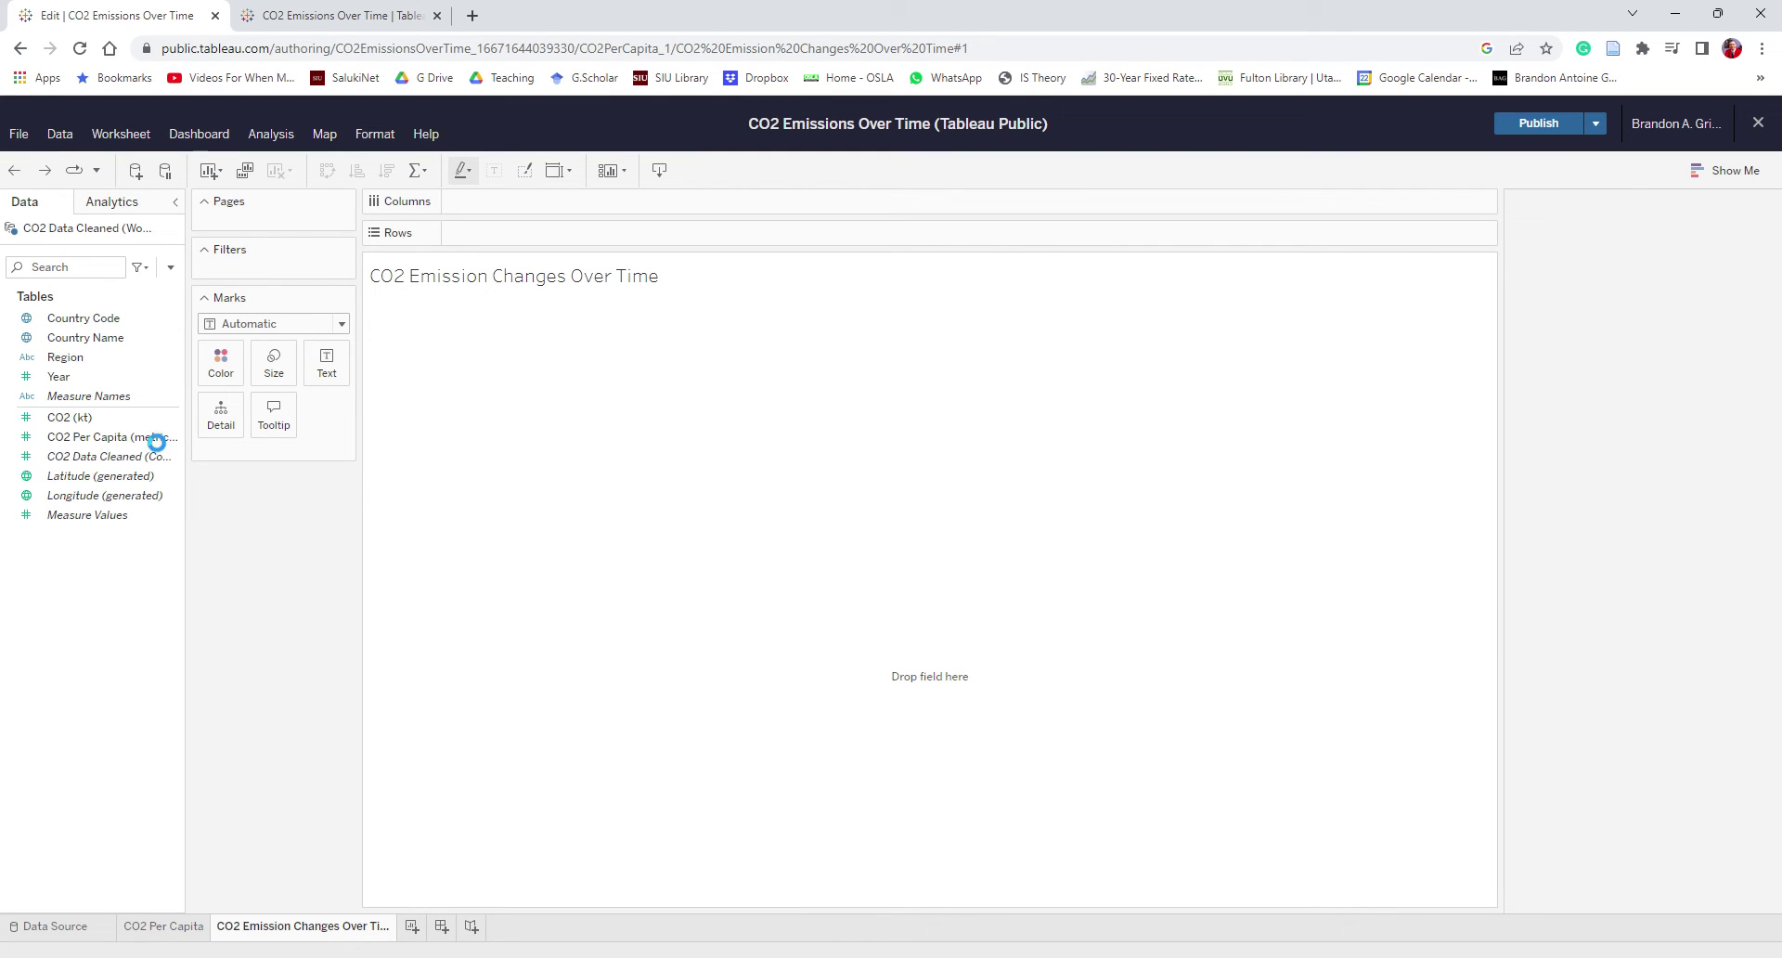
# Plot CO2 Per Capita (metric tons) in rows against Year in columns, and inspect individual years along the line.
pyautogui.doubleClick(127, 440)
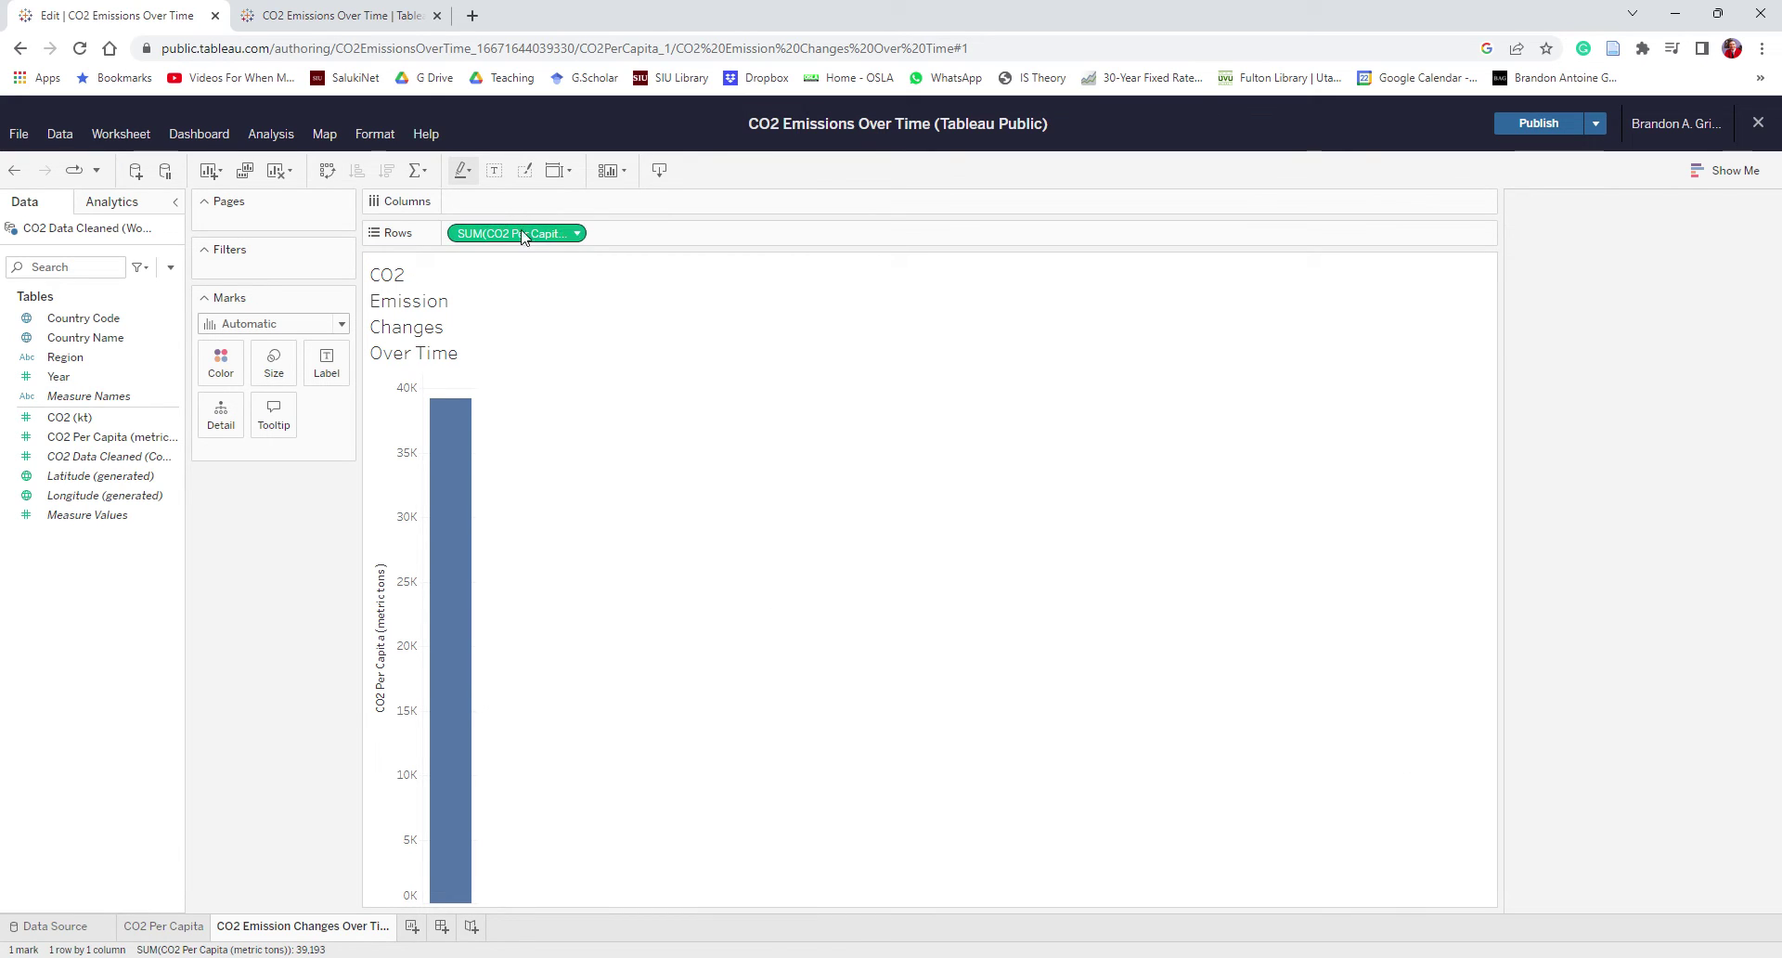
pyautogui.click(74, 366)
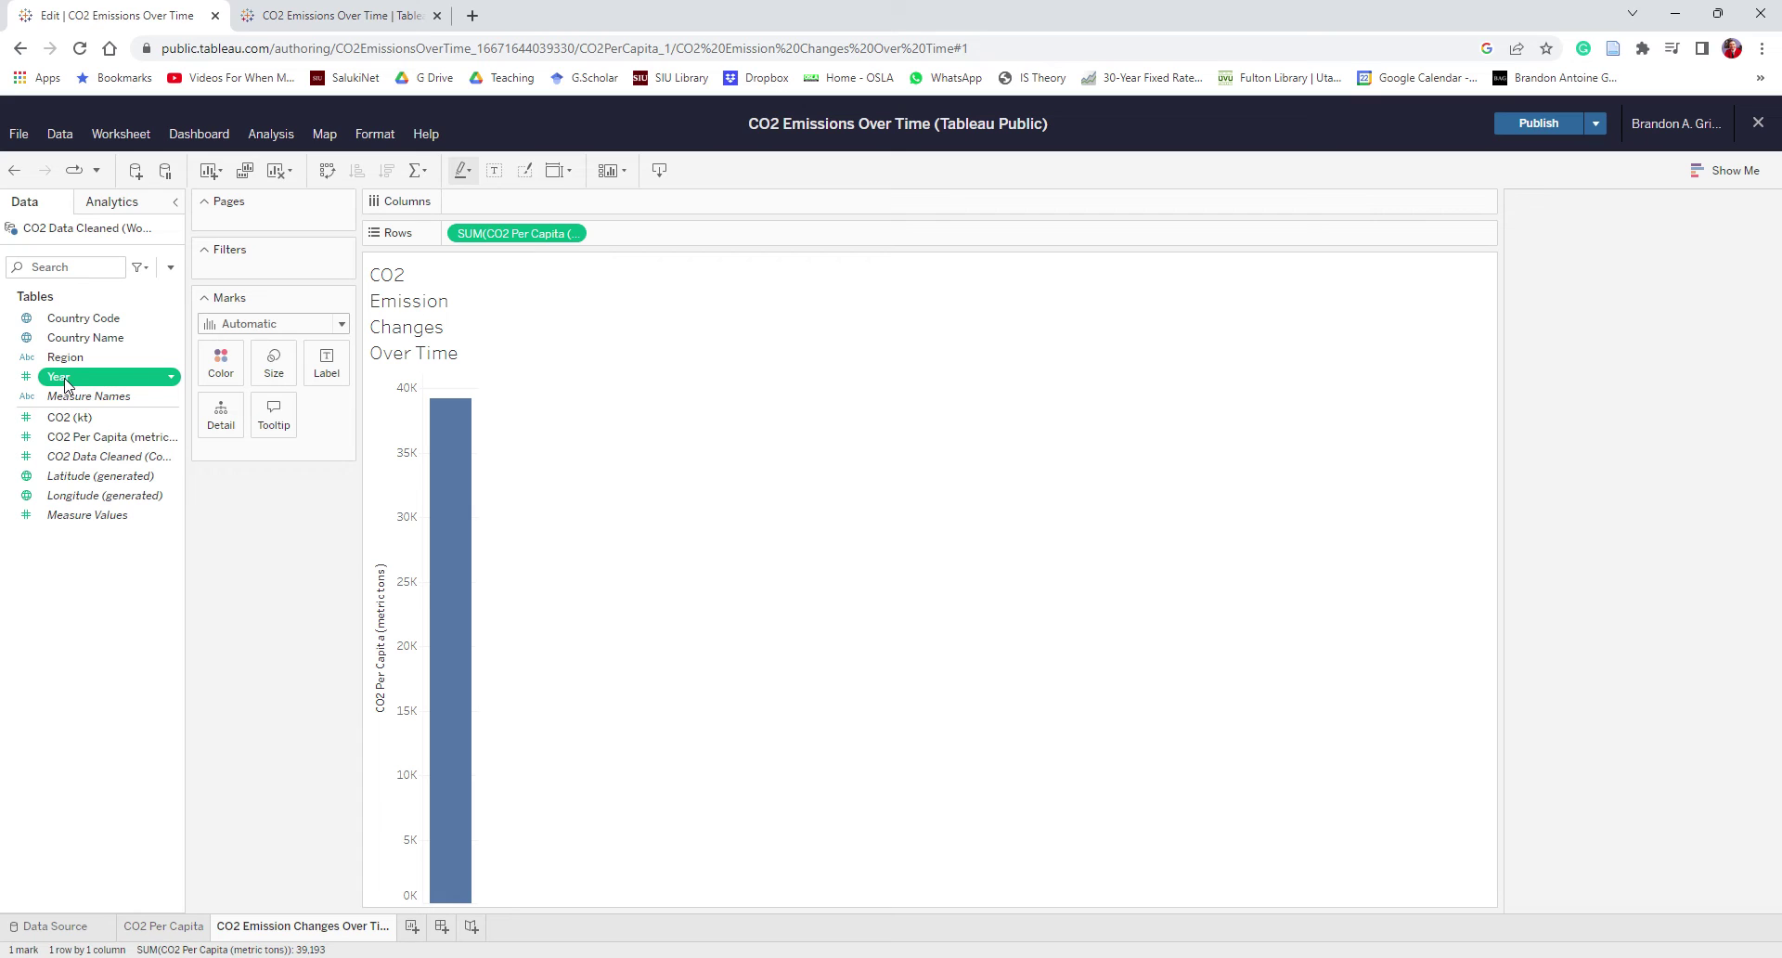
pyautogui.moveTo(78, 392); pyautogui.dragTo(483, 202)
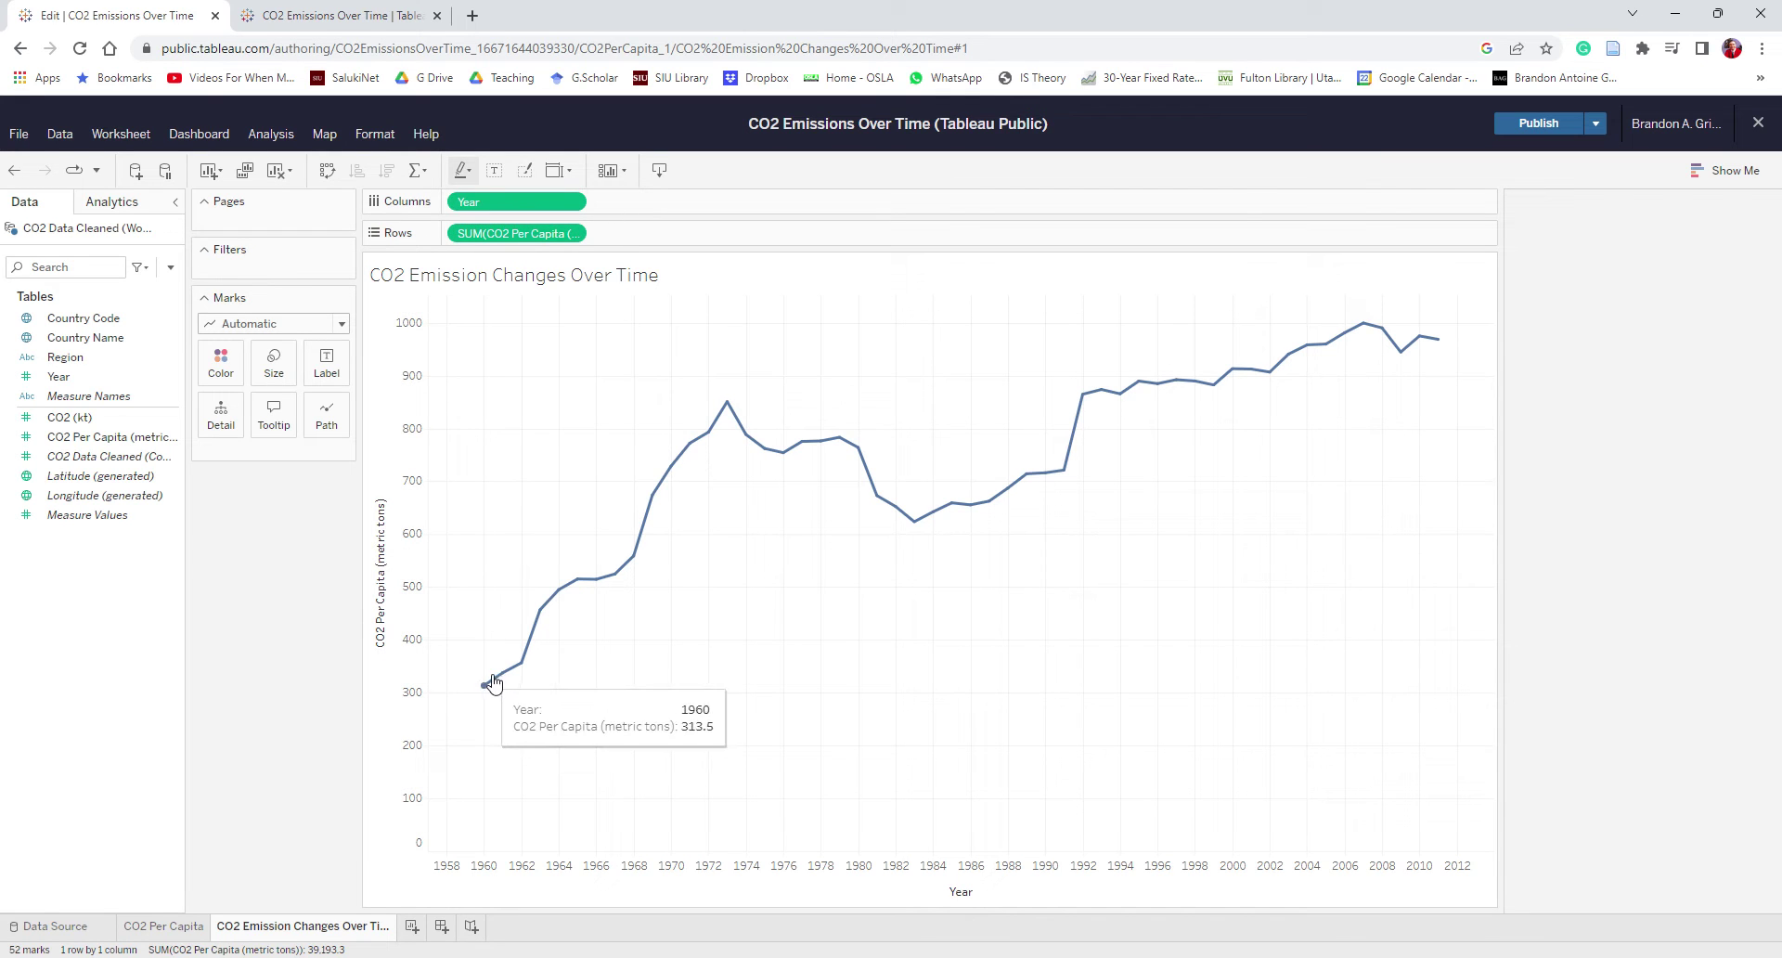
pyautogui.moveTo(490, 688)
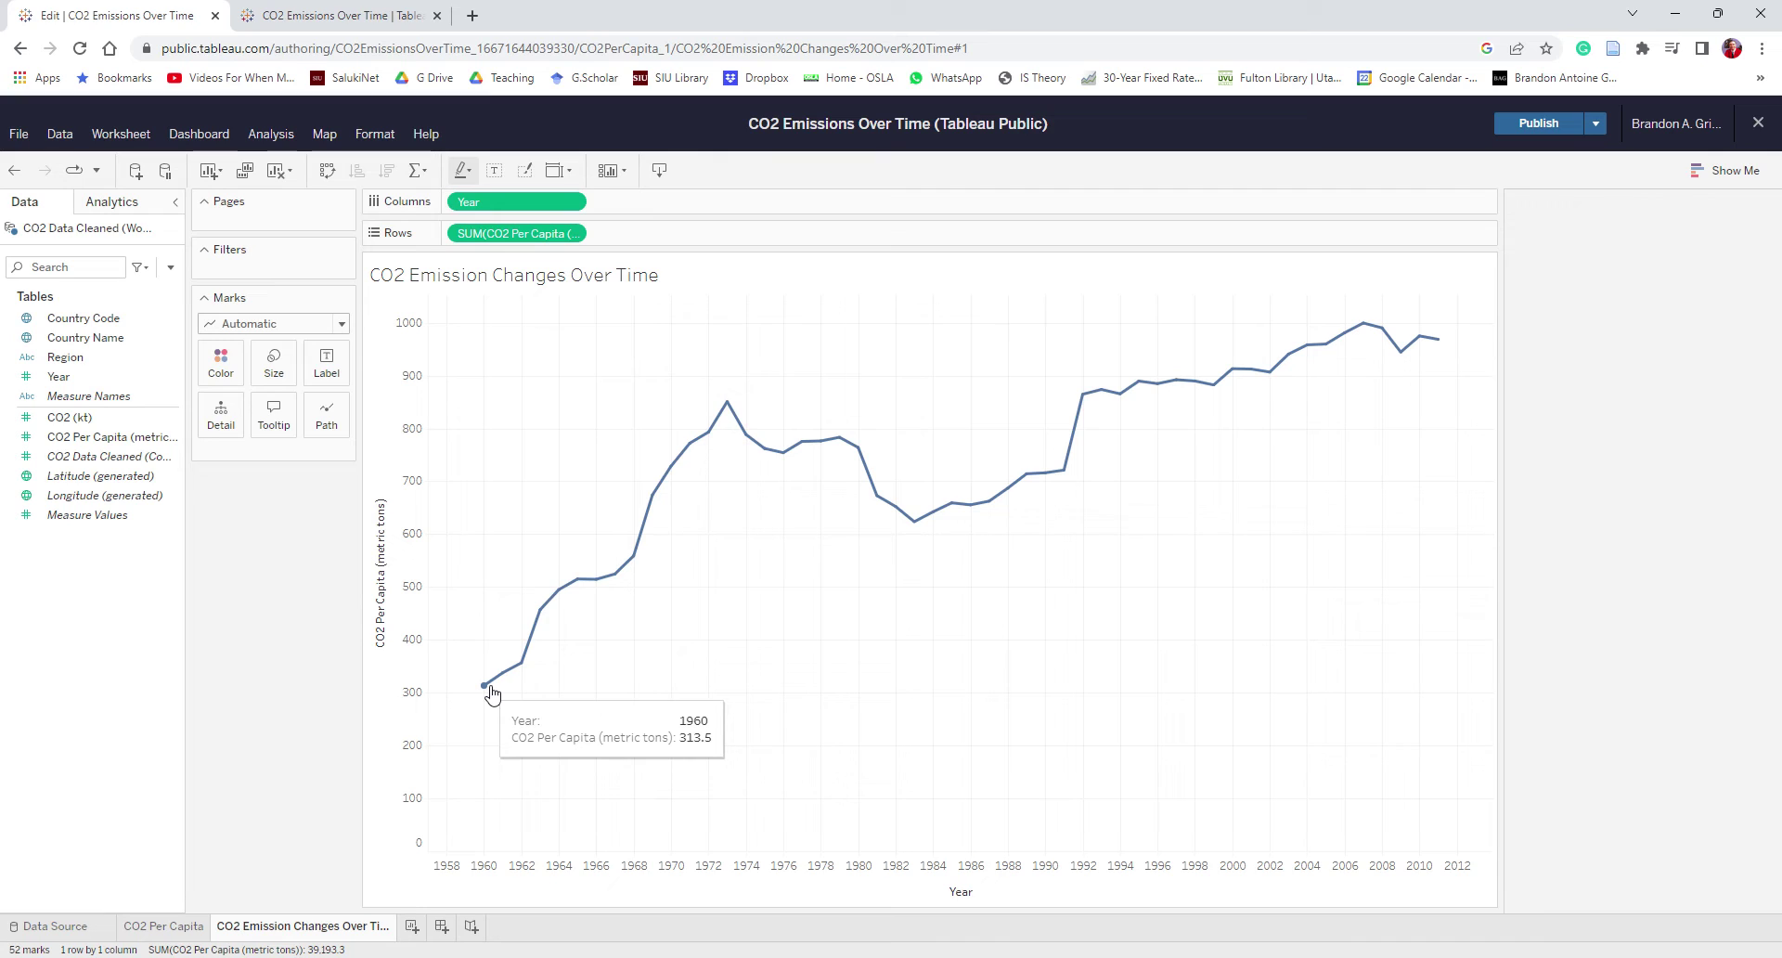
pyautogui.moveTo(1453, 347)
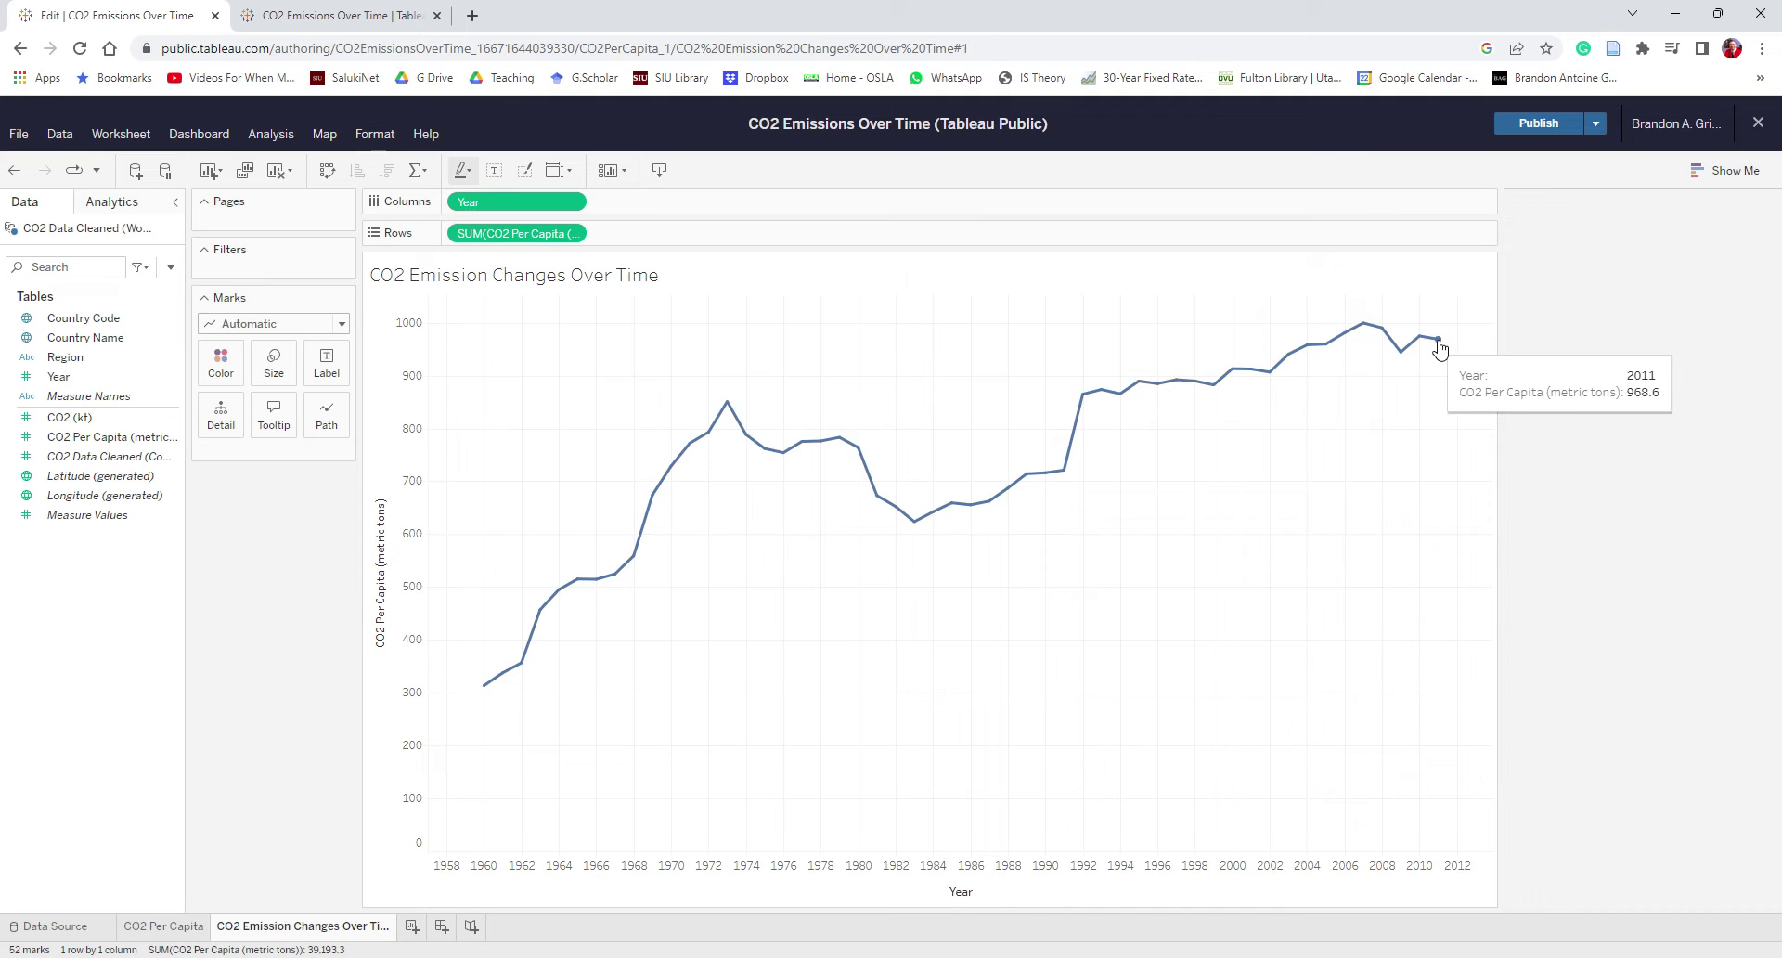
pyautogui.moveTo(1311, 353)
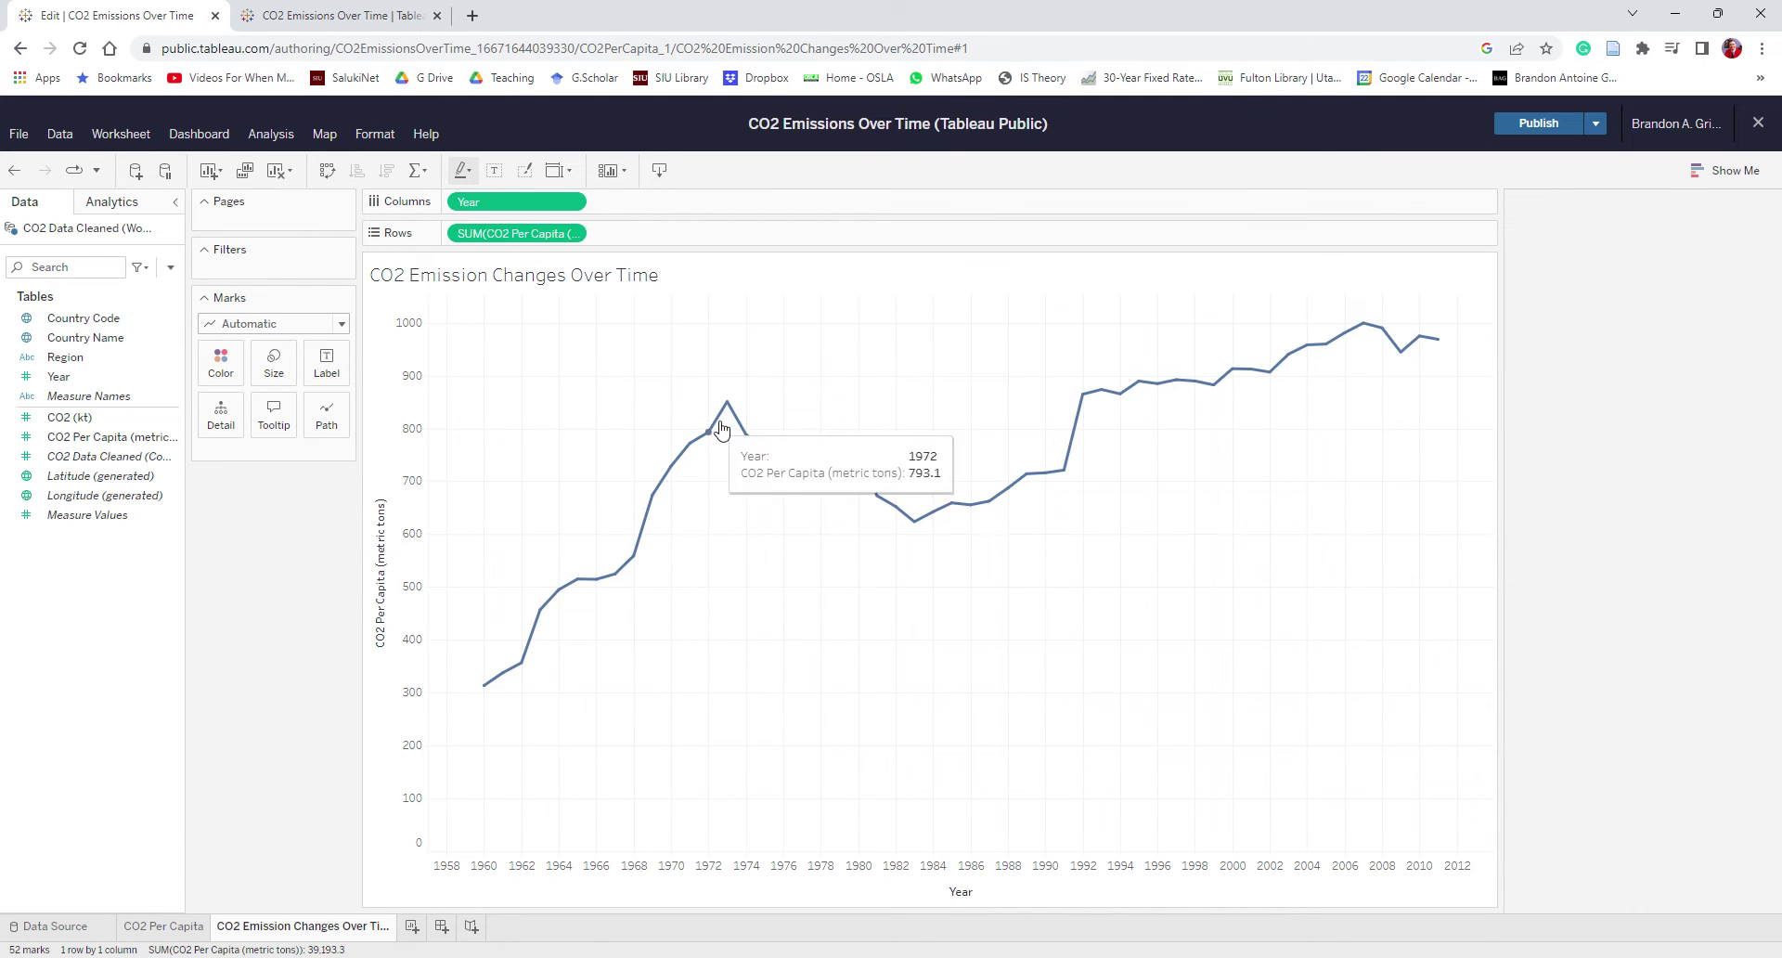
pyautogui.moveTo(740, 407)
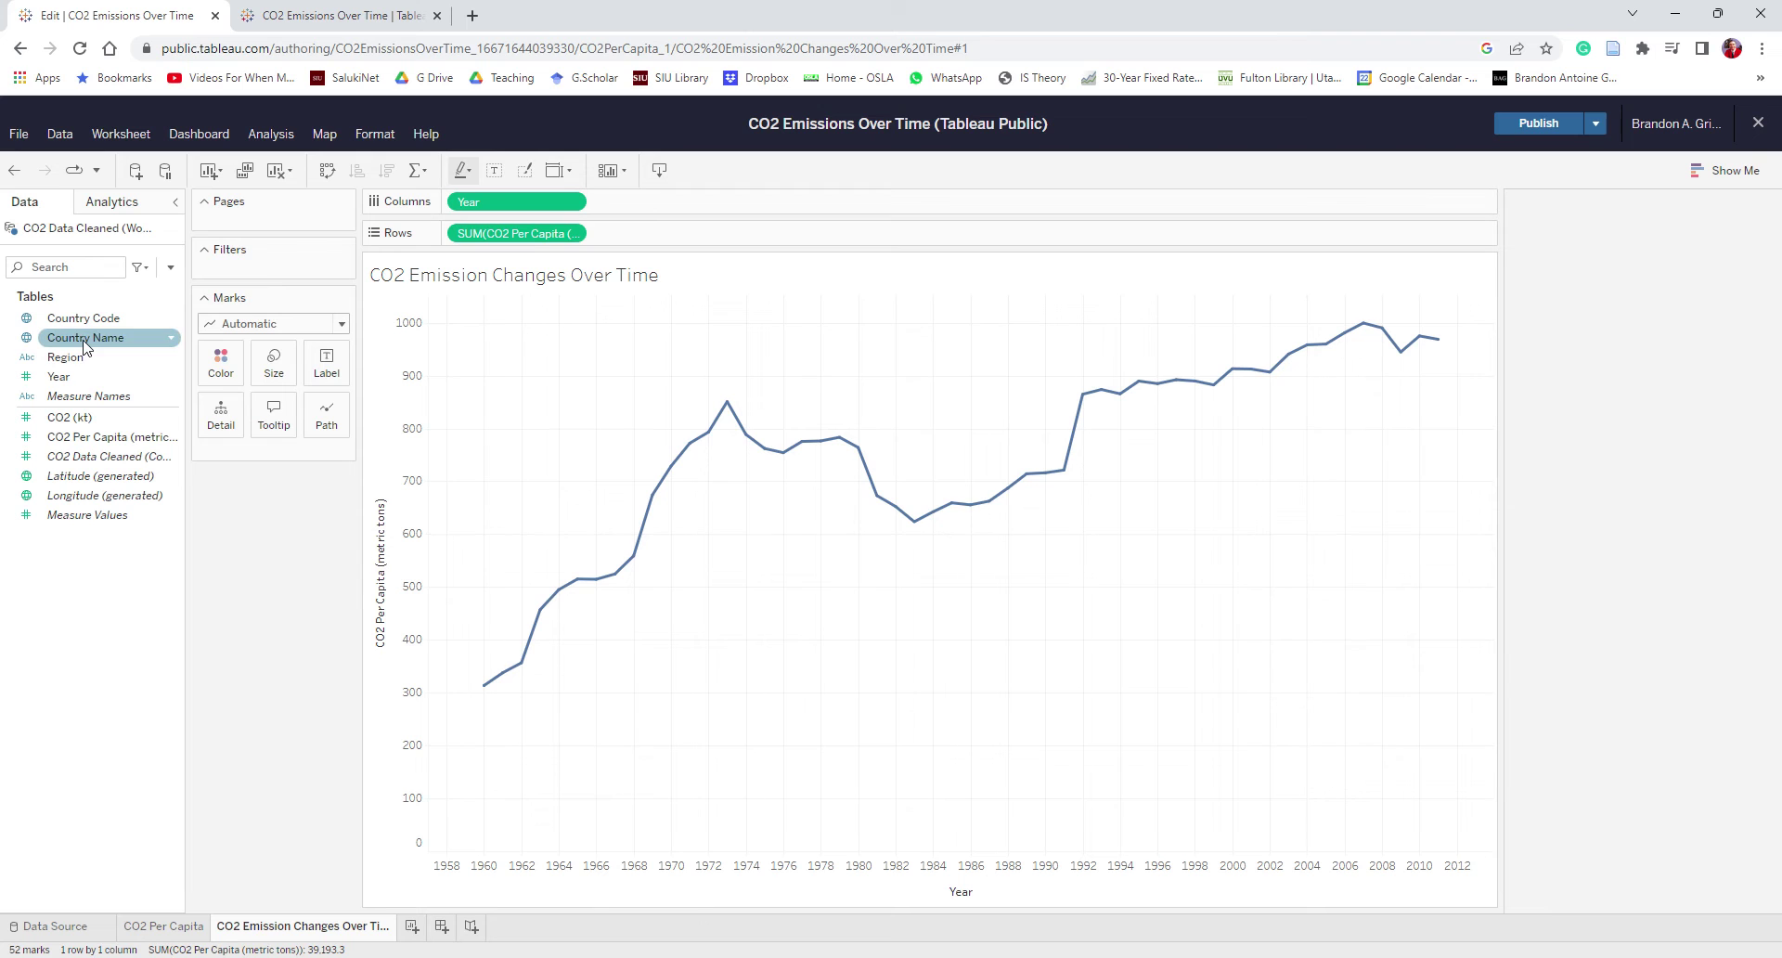
# Split the line chart by Country Name and color the lines by CO2 Per Capita (metric tons).
pyautogui.moveTo(85, 346); pyautogui.dragTo(877, 513)
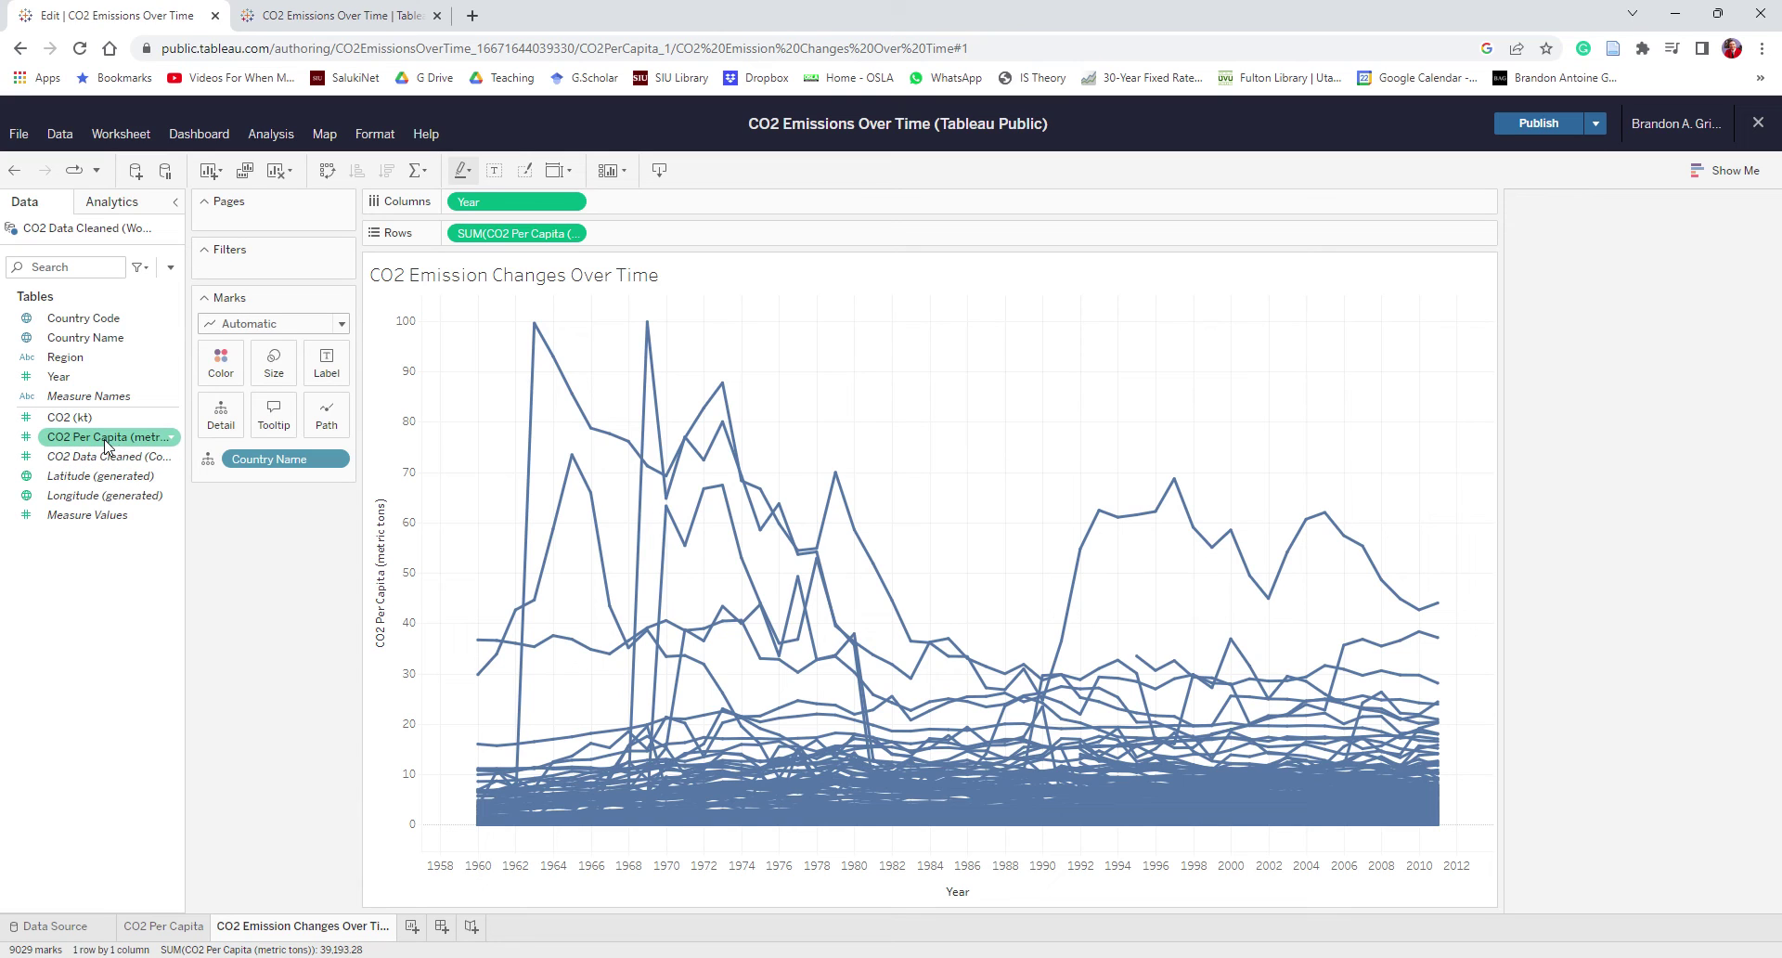
pyautogui.moveTo(99, 444)
pyautogui.mouseDown()
pyautogui.moveTo(176, 449)
pyautogui.moveTo(211, 364)
pyautogui.moveTo(228, 379)
pyautogui.mouseUp()
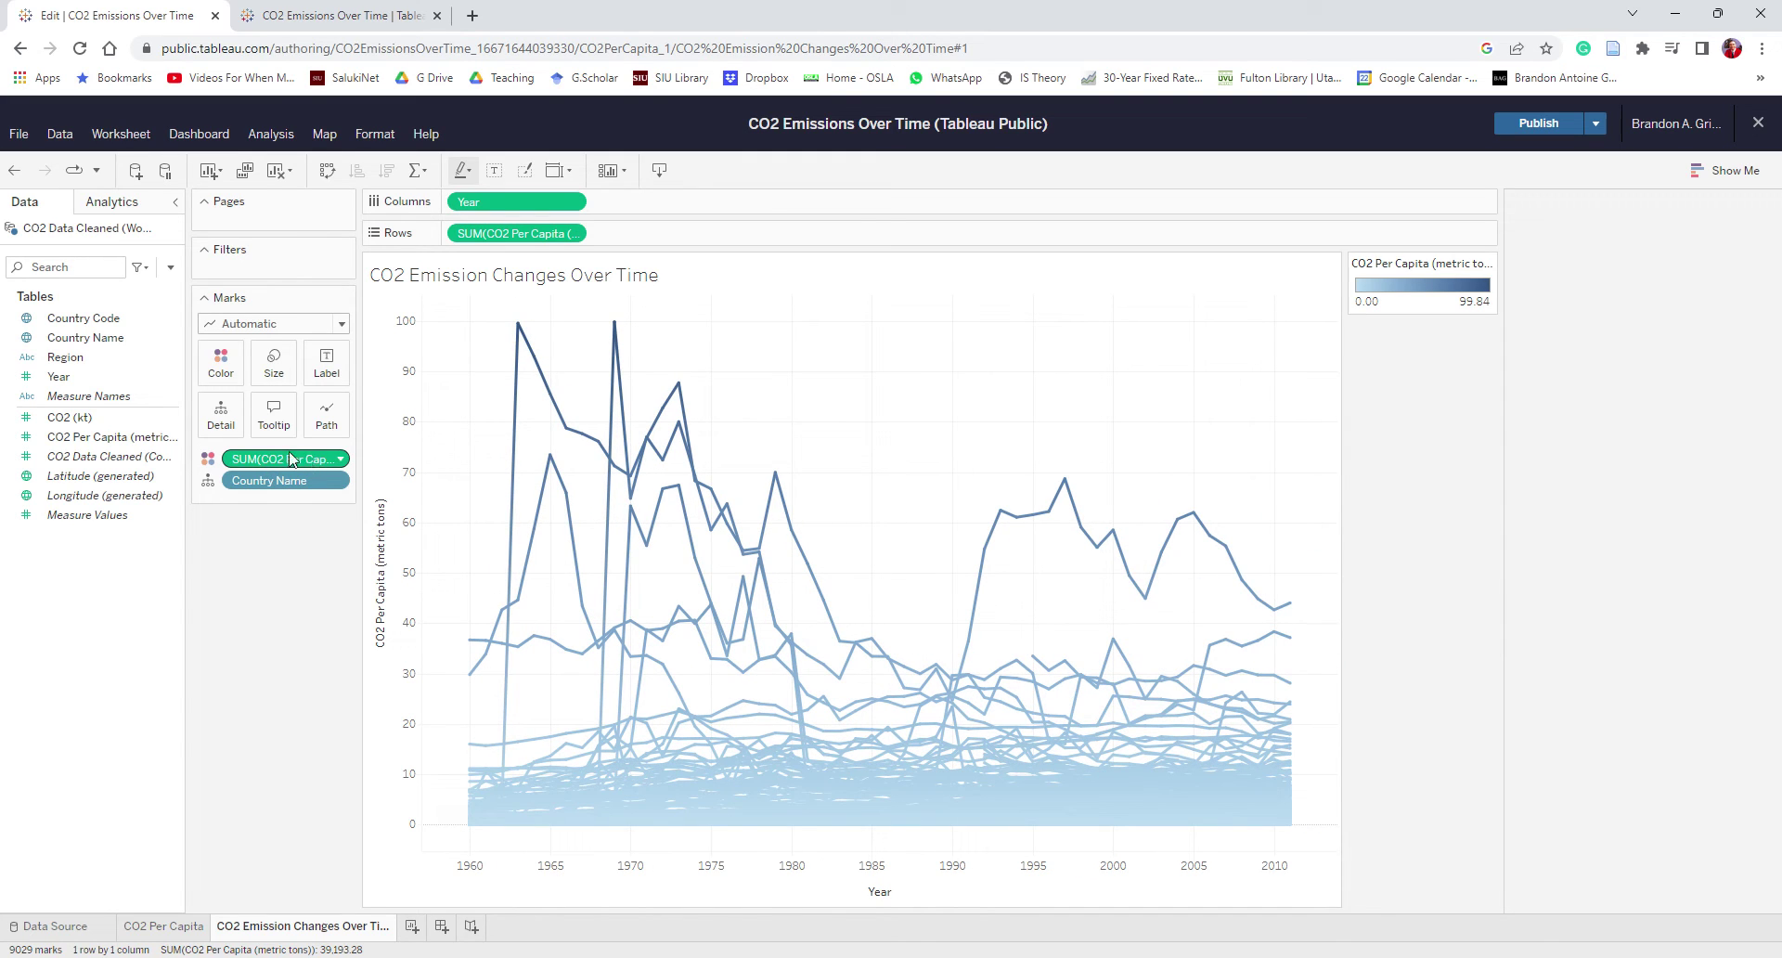
# Apply the Red-Black Diverging palette in reversed order to the line colors.
pyautogui.click(217, 365)
pyautogui.click(292, 410)
pyautogui.click(830, 453)
pyautogui.scroll(-5, 835, 556)
pyautogui.press('Escape')
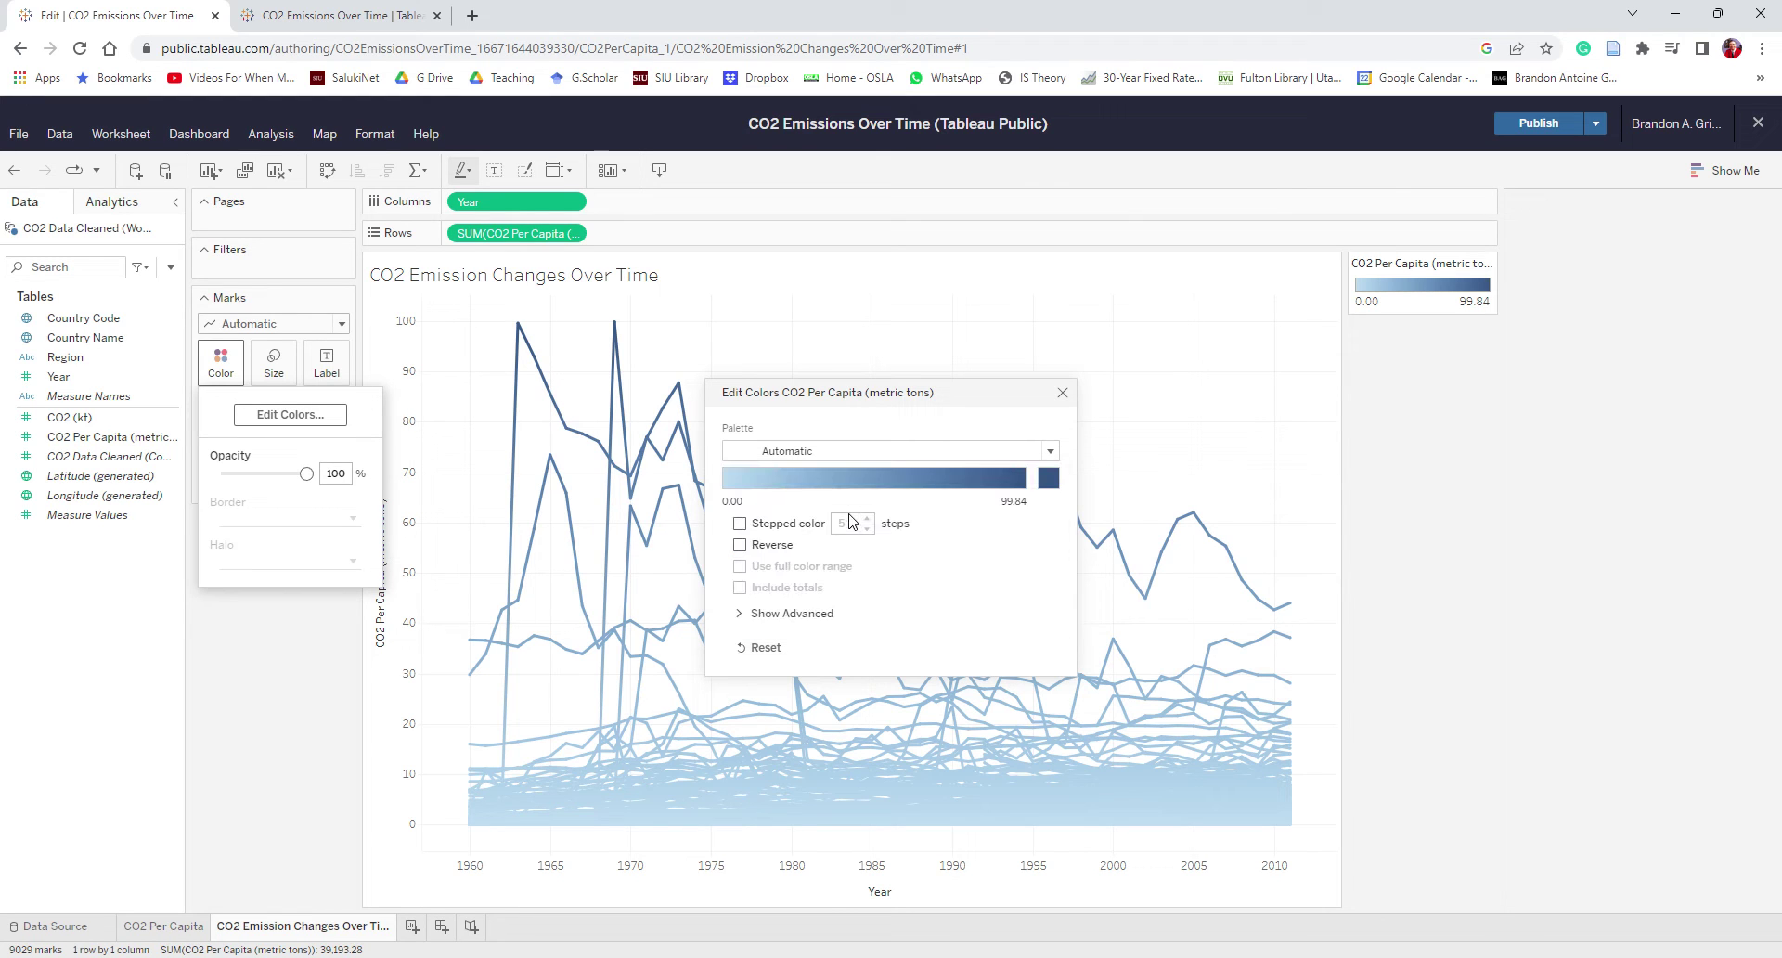
pyautogui.click(742, 545)
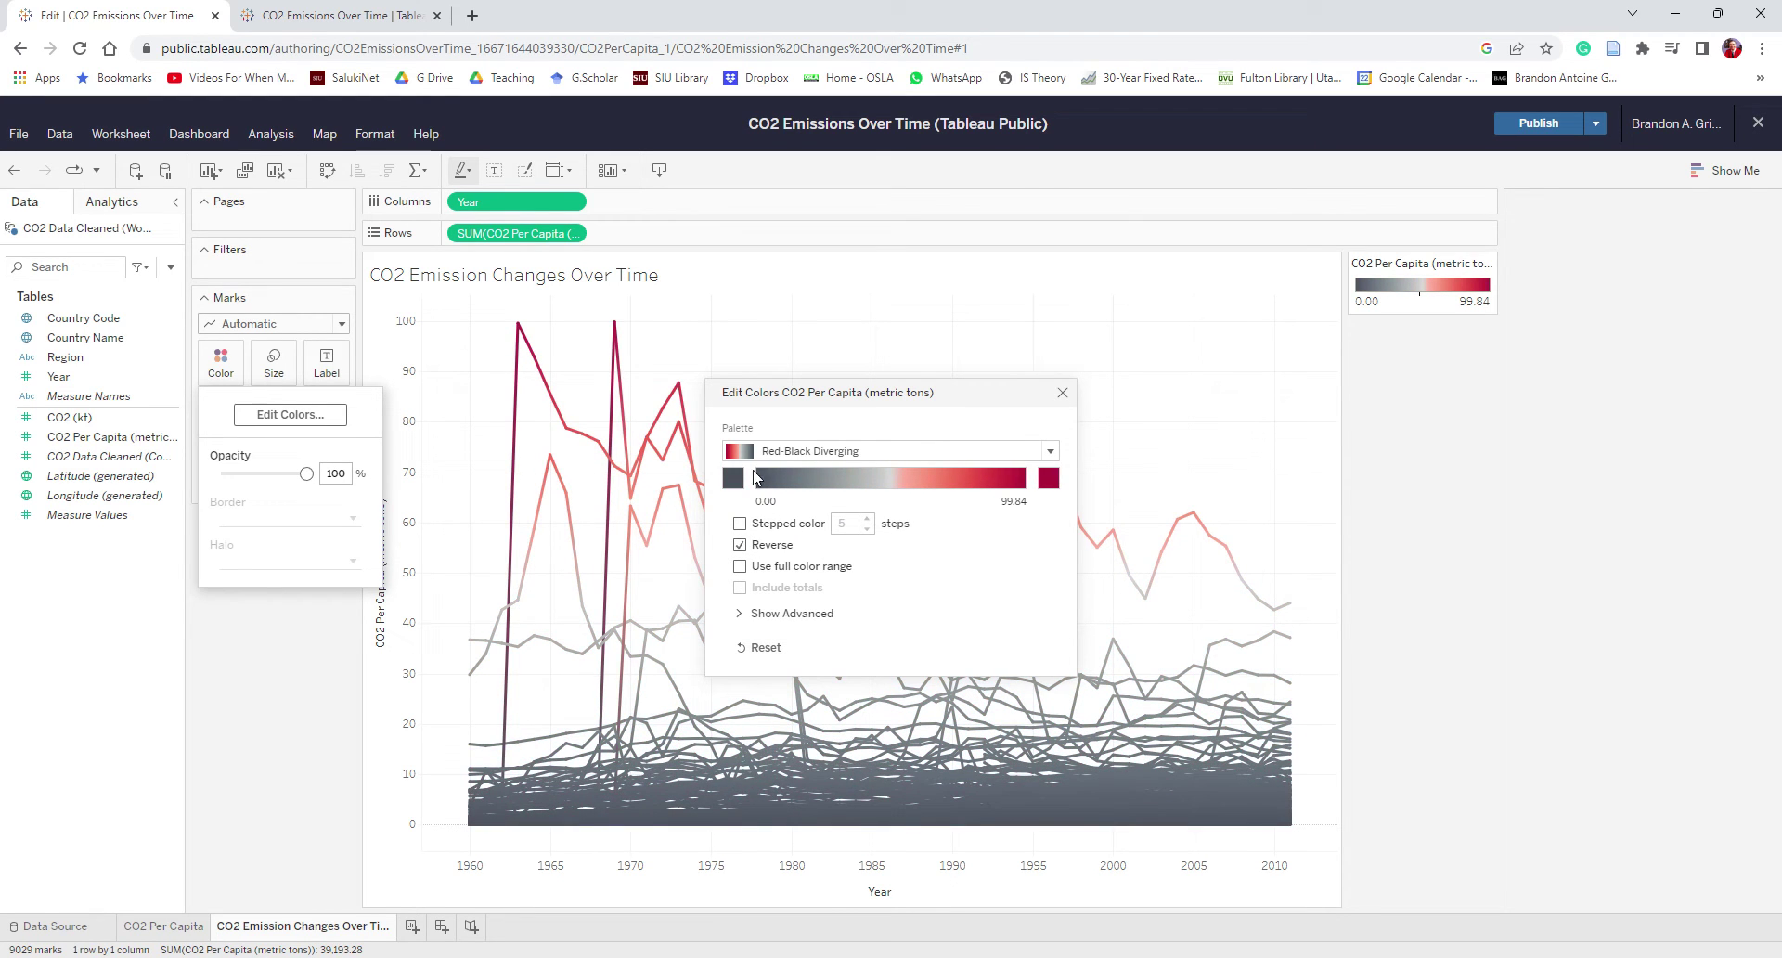
pyautogui.click(1063, 393)
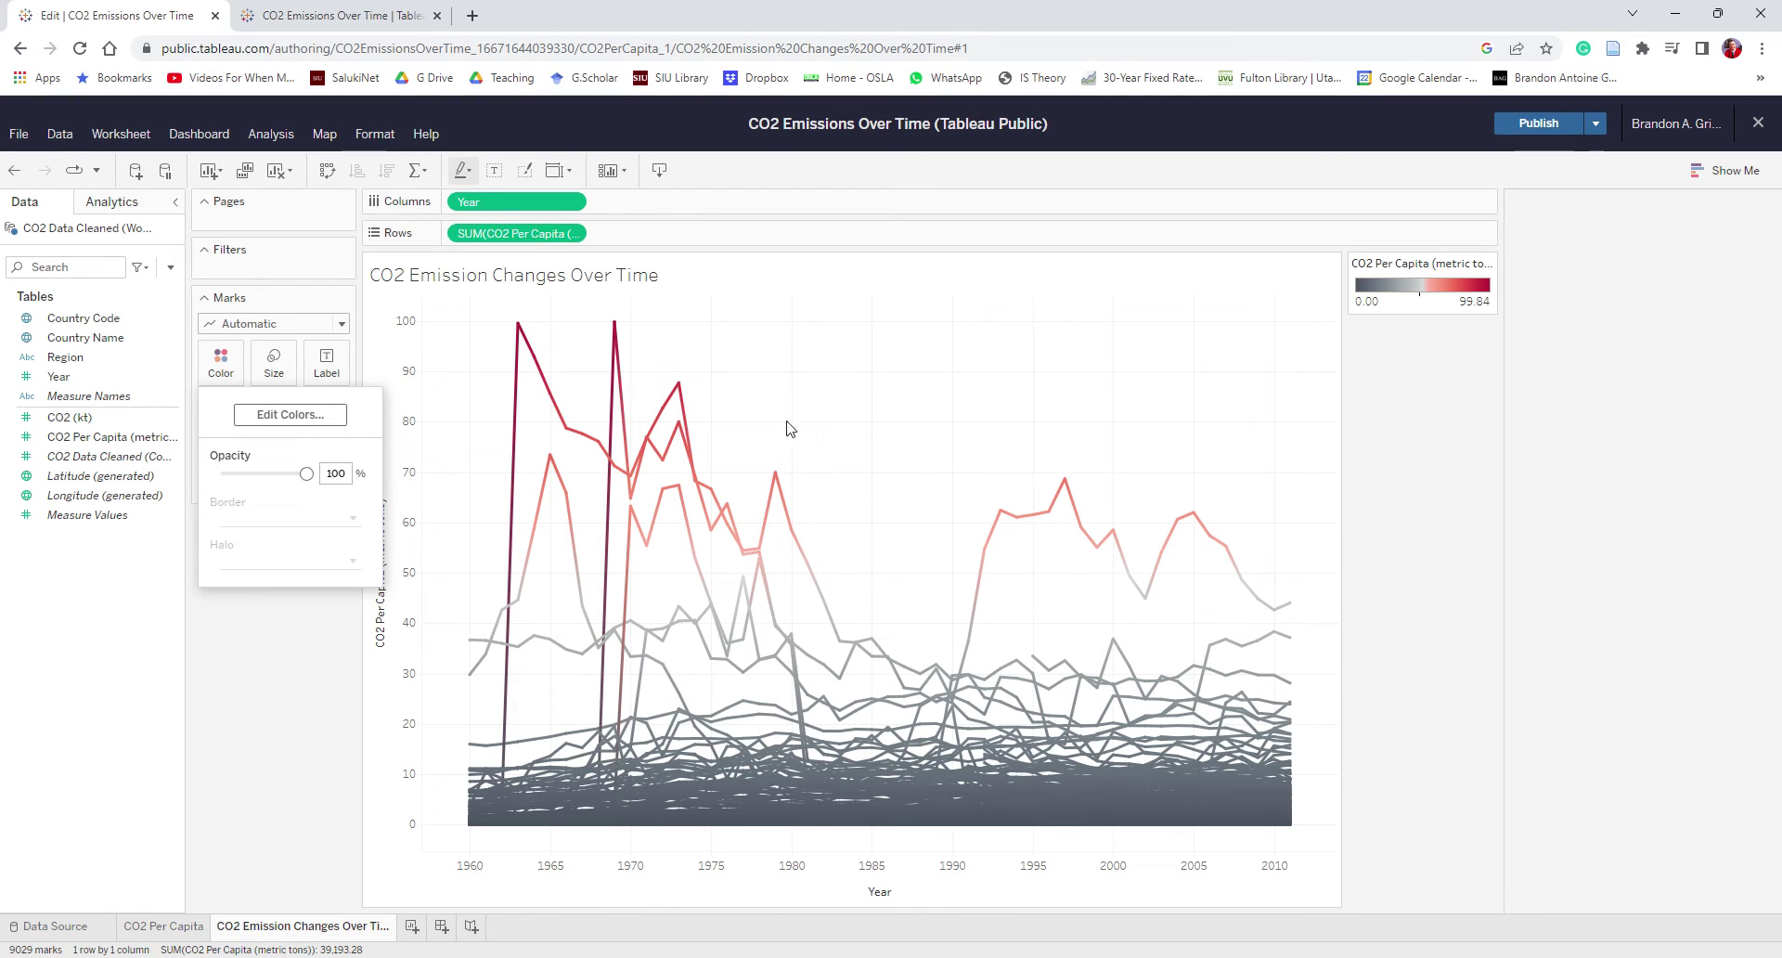
# Publish the updated workbook and add a new blank dashboard.
pyautogui.click(1521, 130)
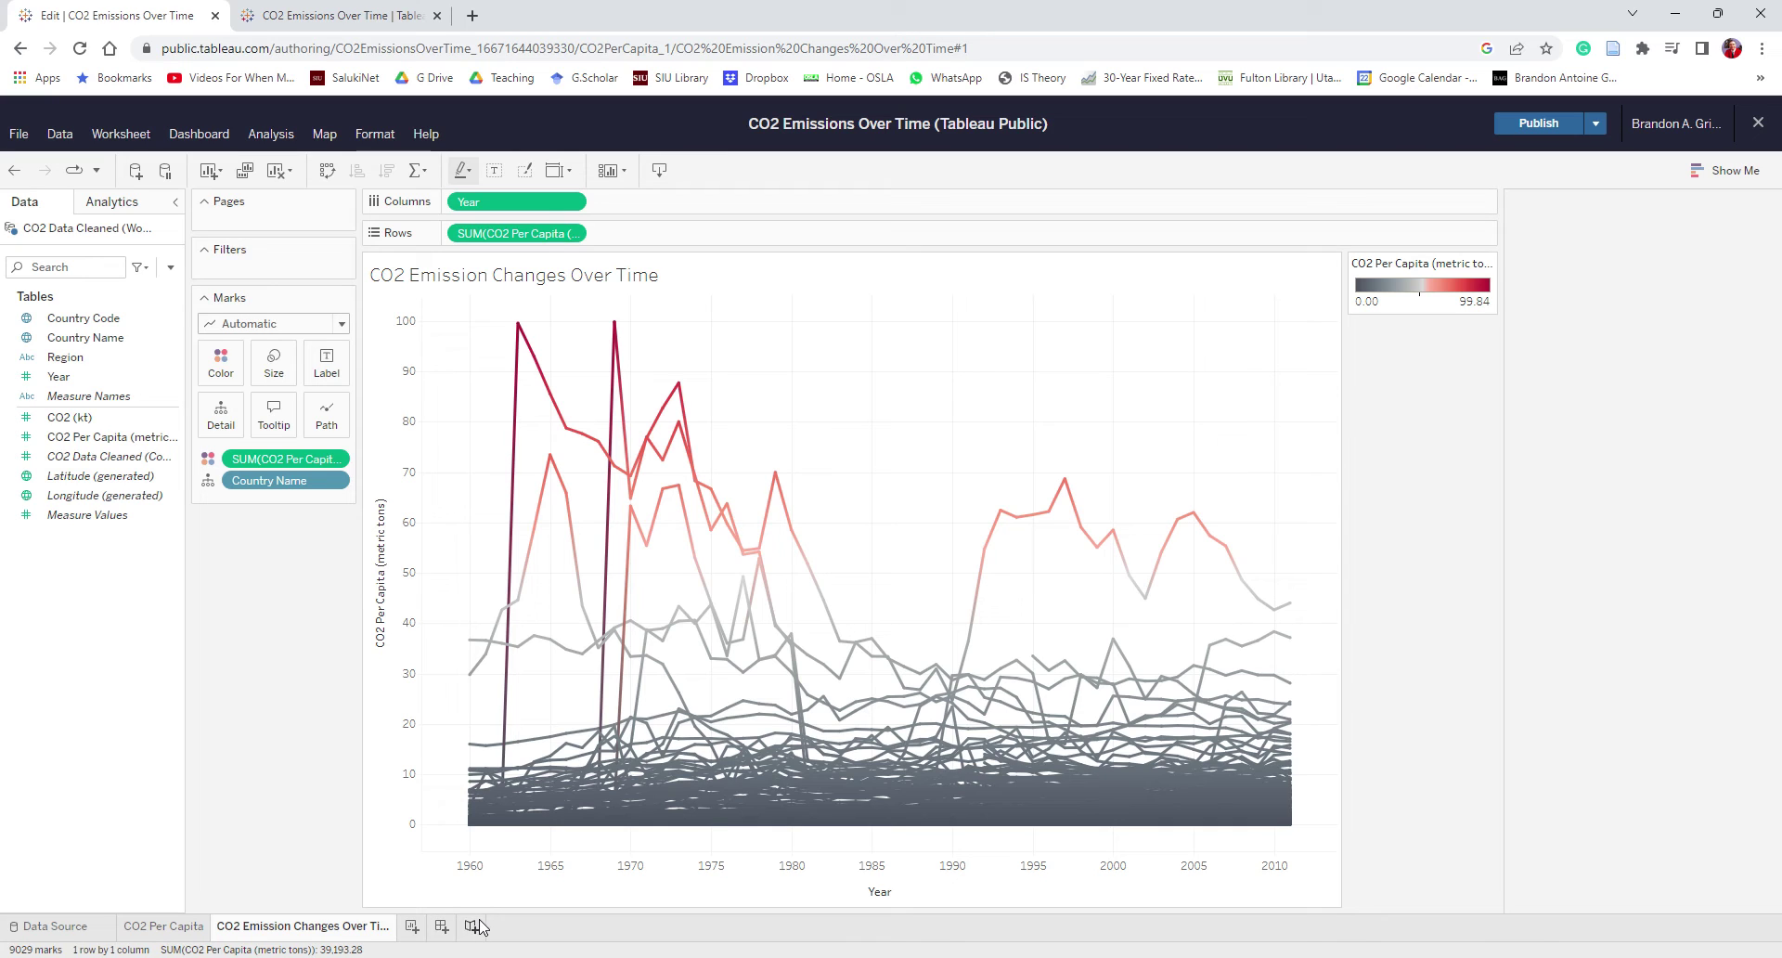
pyautogui.click(441, 925)
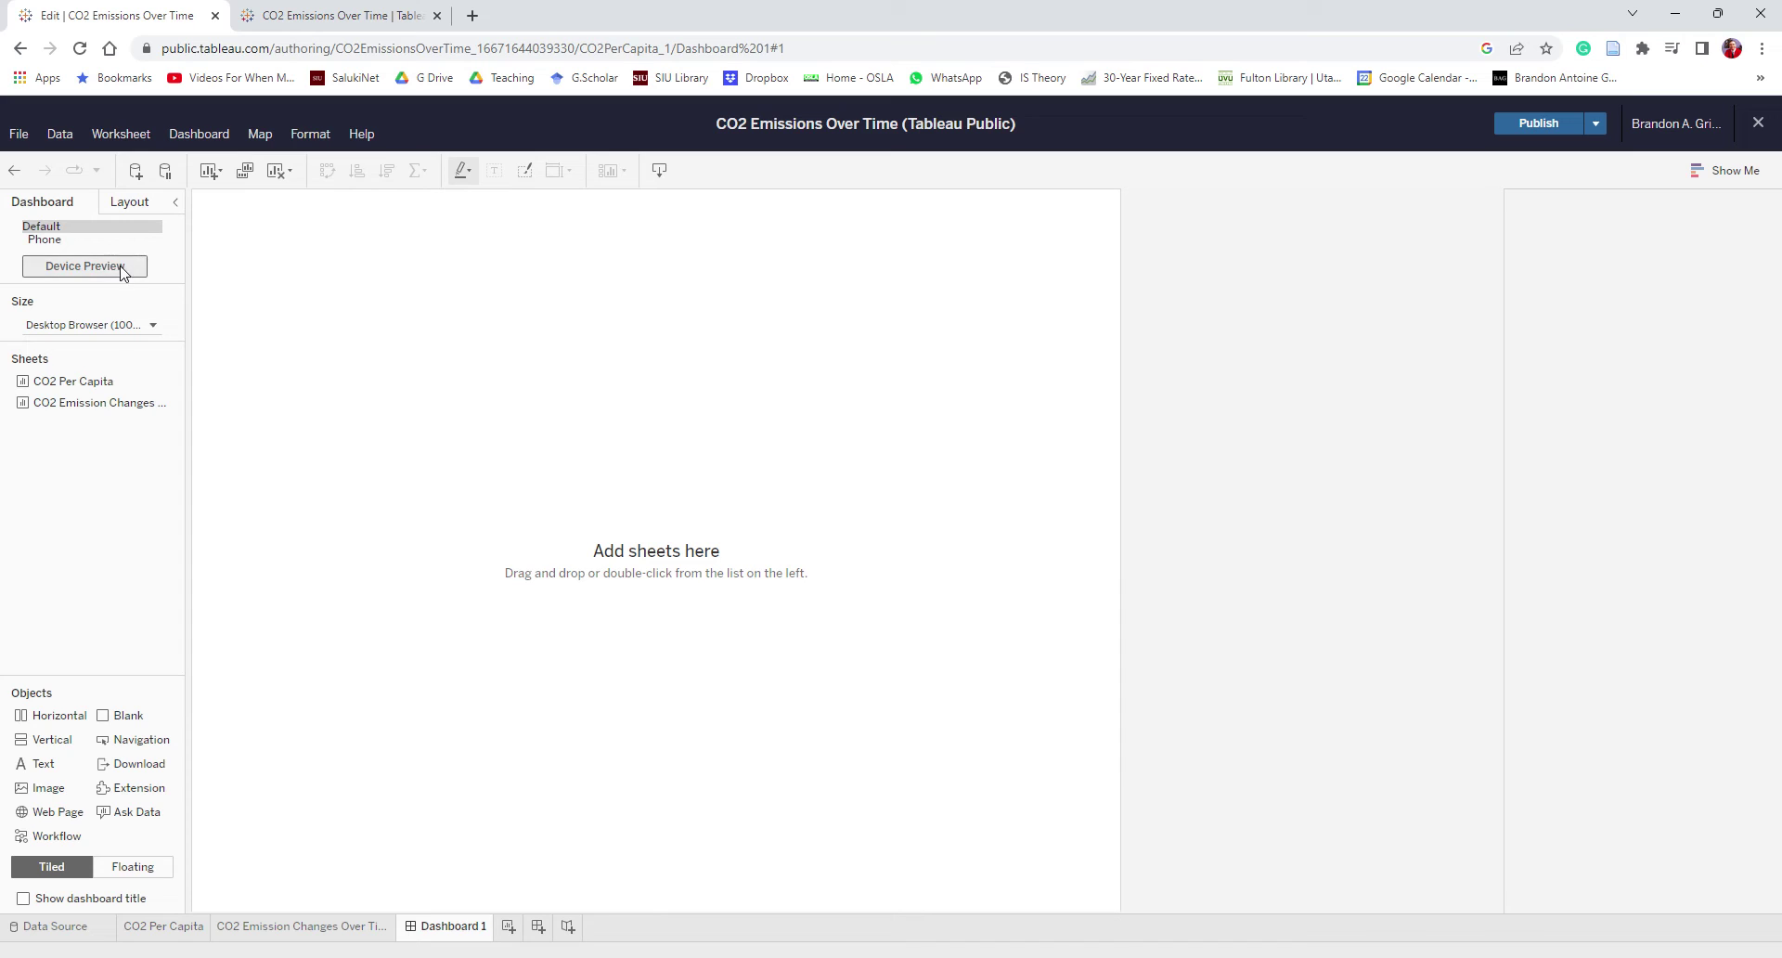
# Review the fixed dashboard size presets and set the dashboard size to Automatic.
pyautogui.click(119, 329)
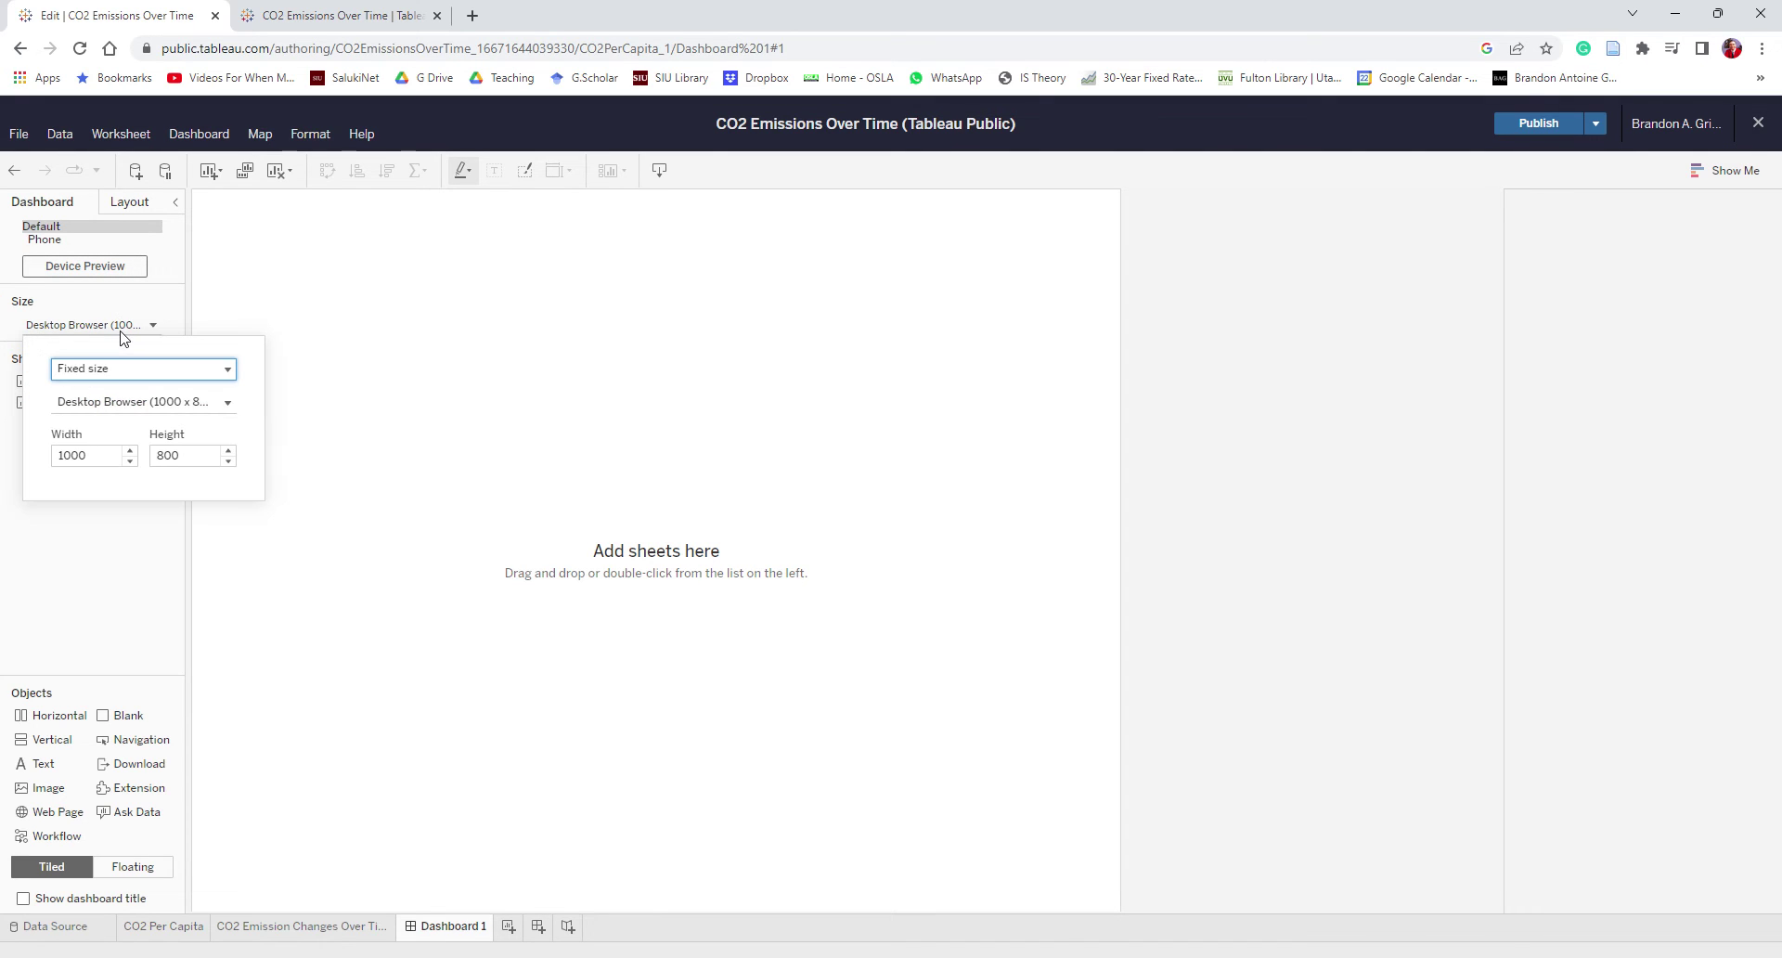
pyautogui.click(125, 371)
pyautogui.click(130, 394)
pyautogui.click(128, 402)
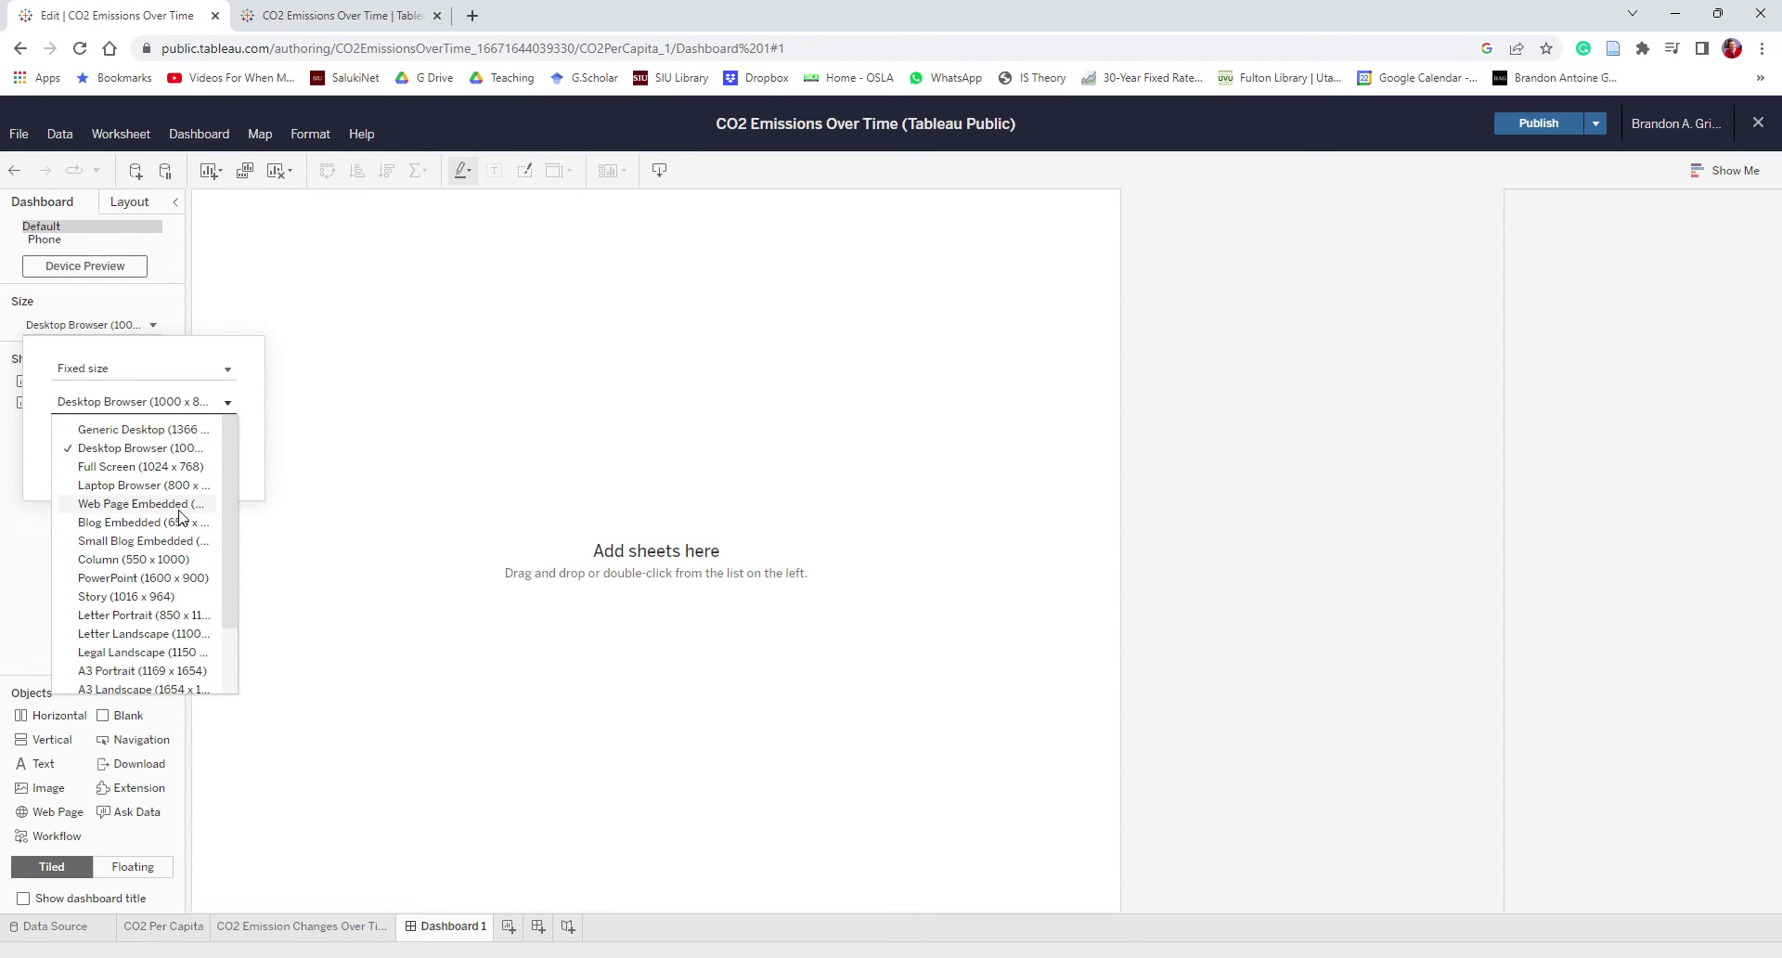
pyautogui.scroll(-2, 160, 515)
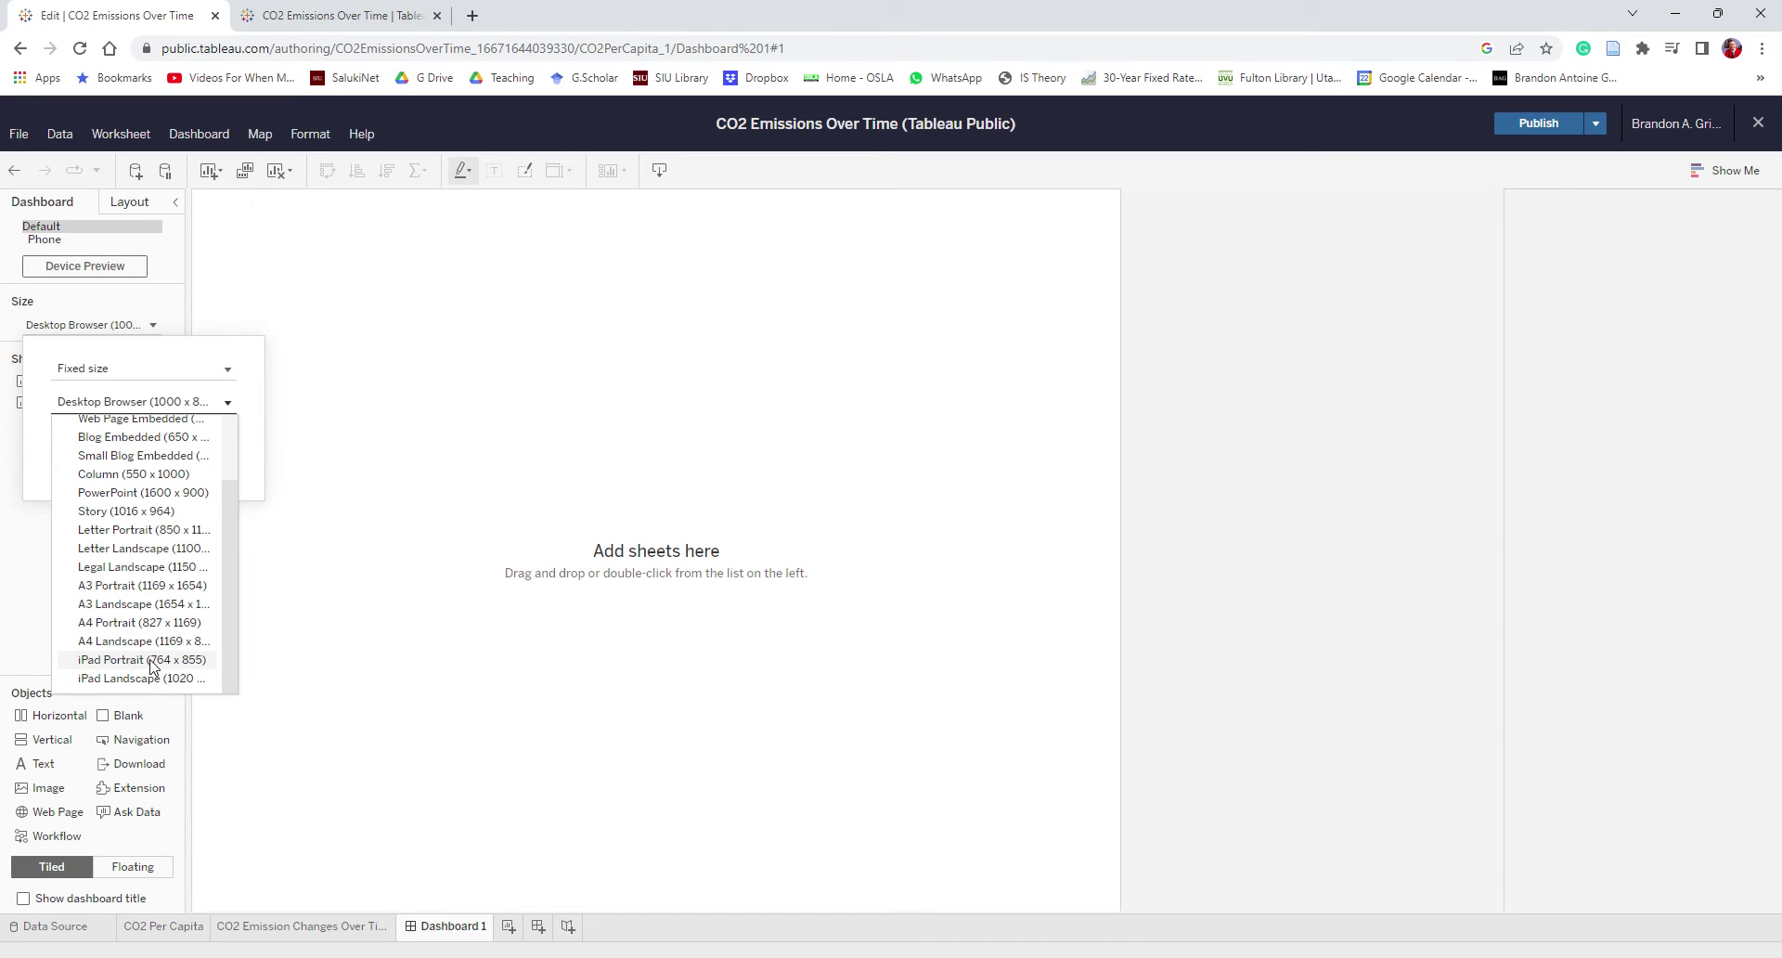
pyautogui.scroll(3, 176, 649)
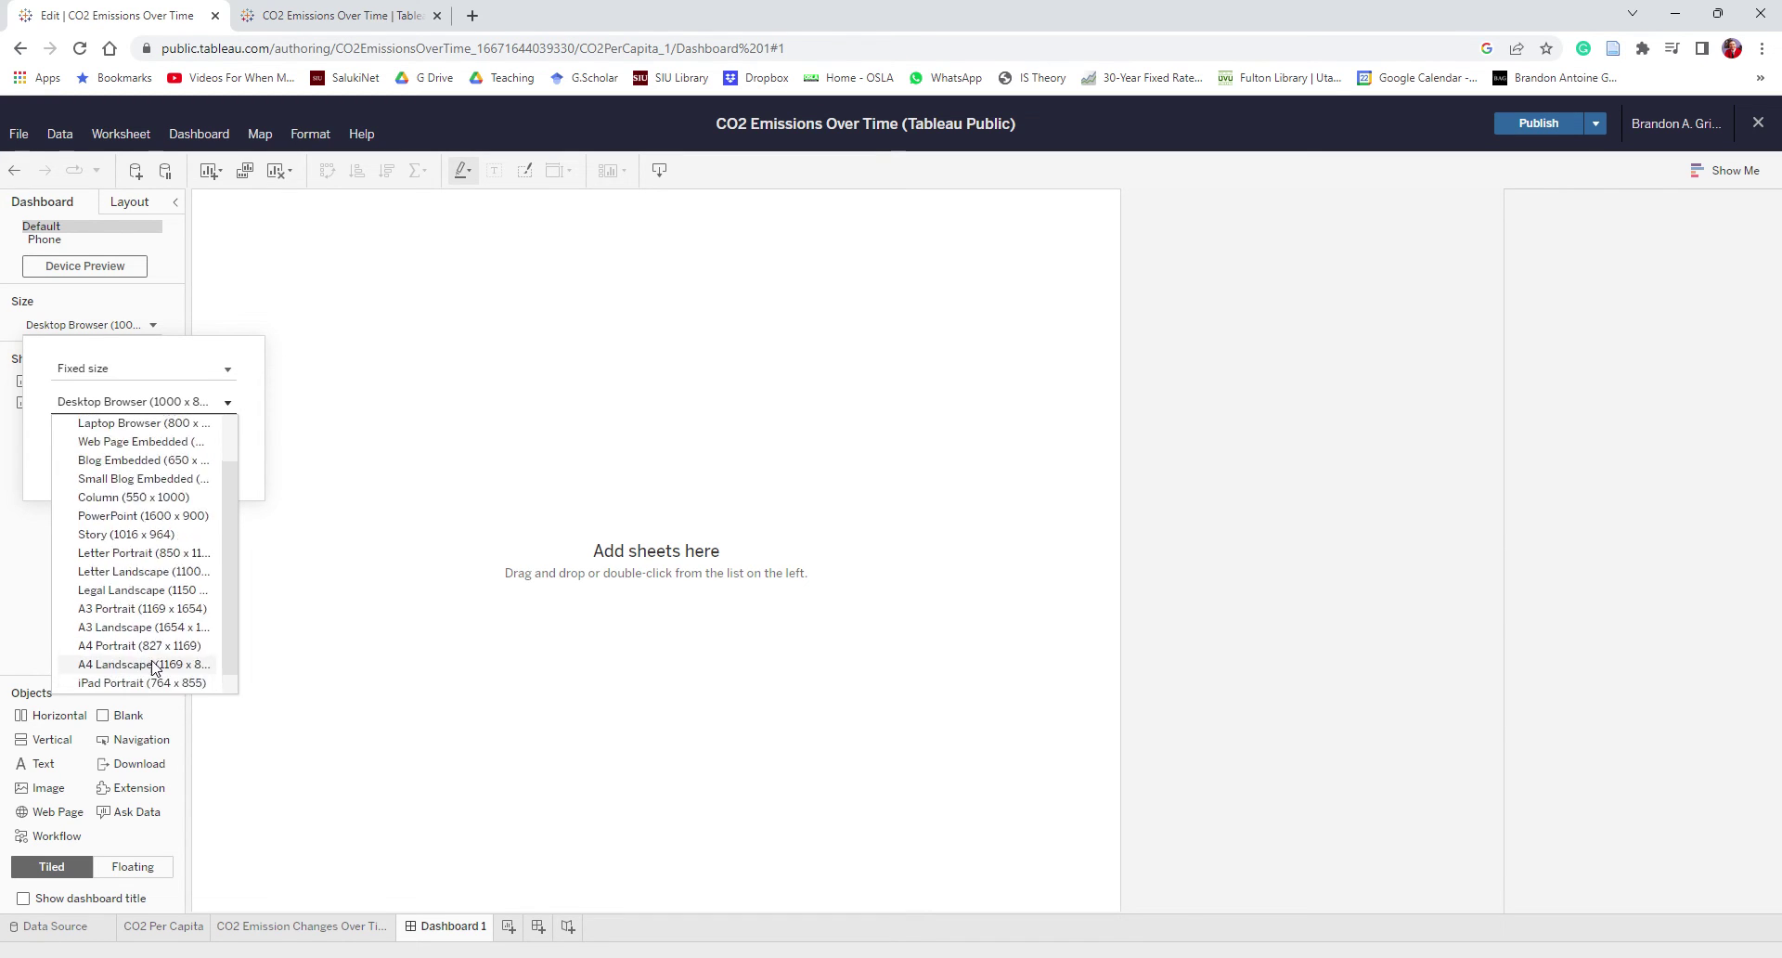
pyautogui.click(208, 367)
pyautogui.click(154, 410)
pyautogui.click(352, 365)
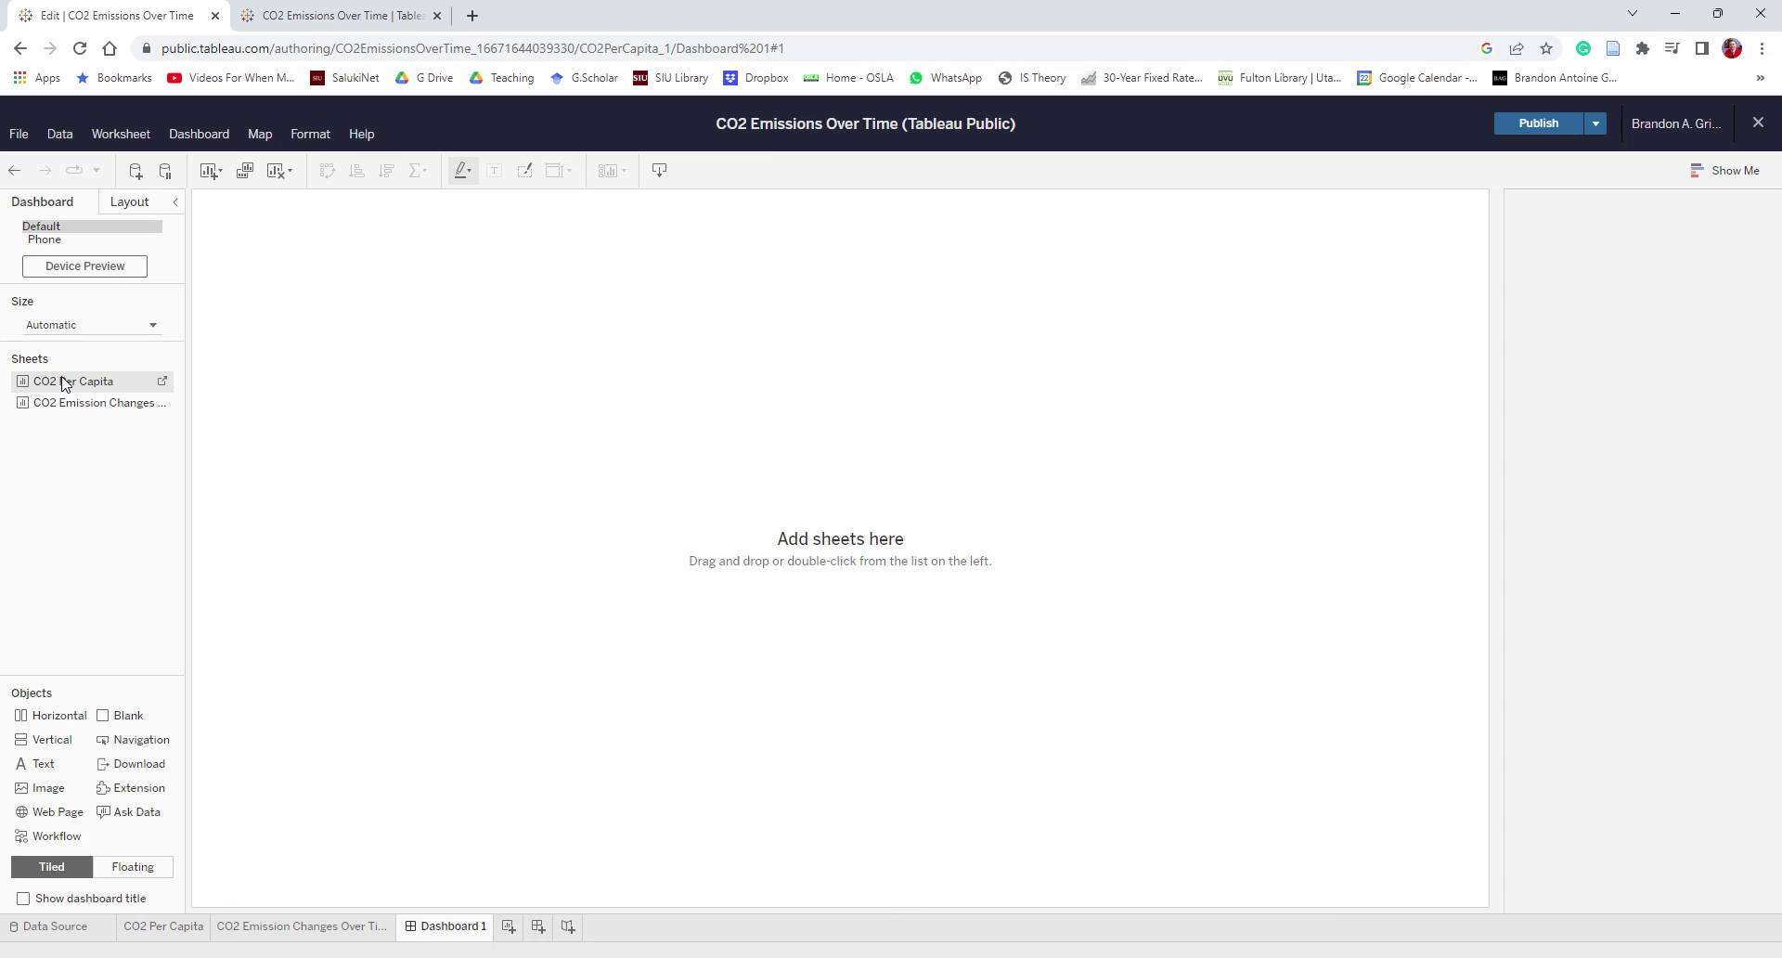
# Add the CO2 Per Capita map to the dashboard and place the CO2 Emission Changes Over Time chart below it.
pyautogui.moveTo(63, 383); pyautogui.dragTo(911, 360)
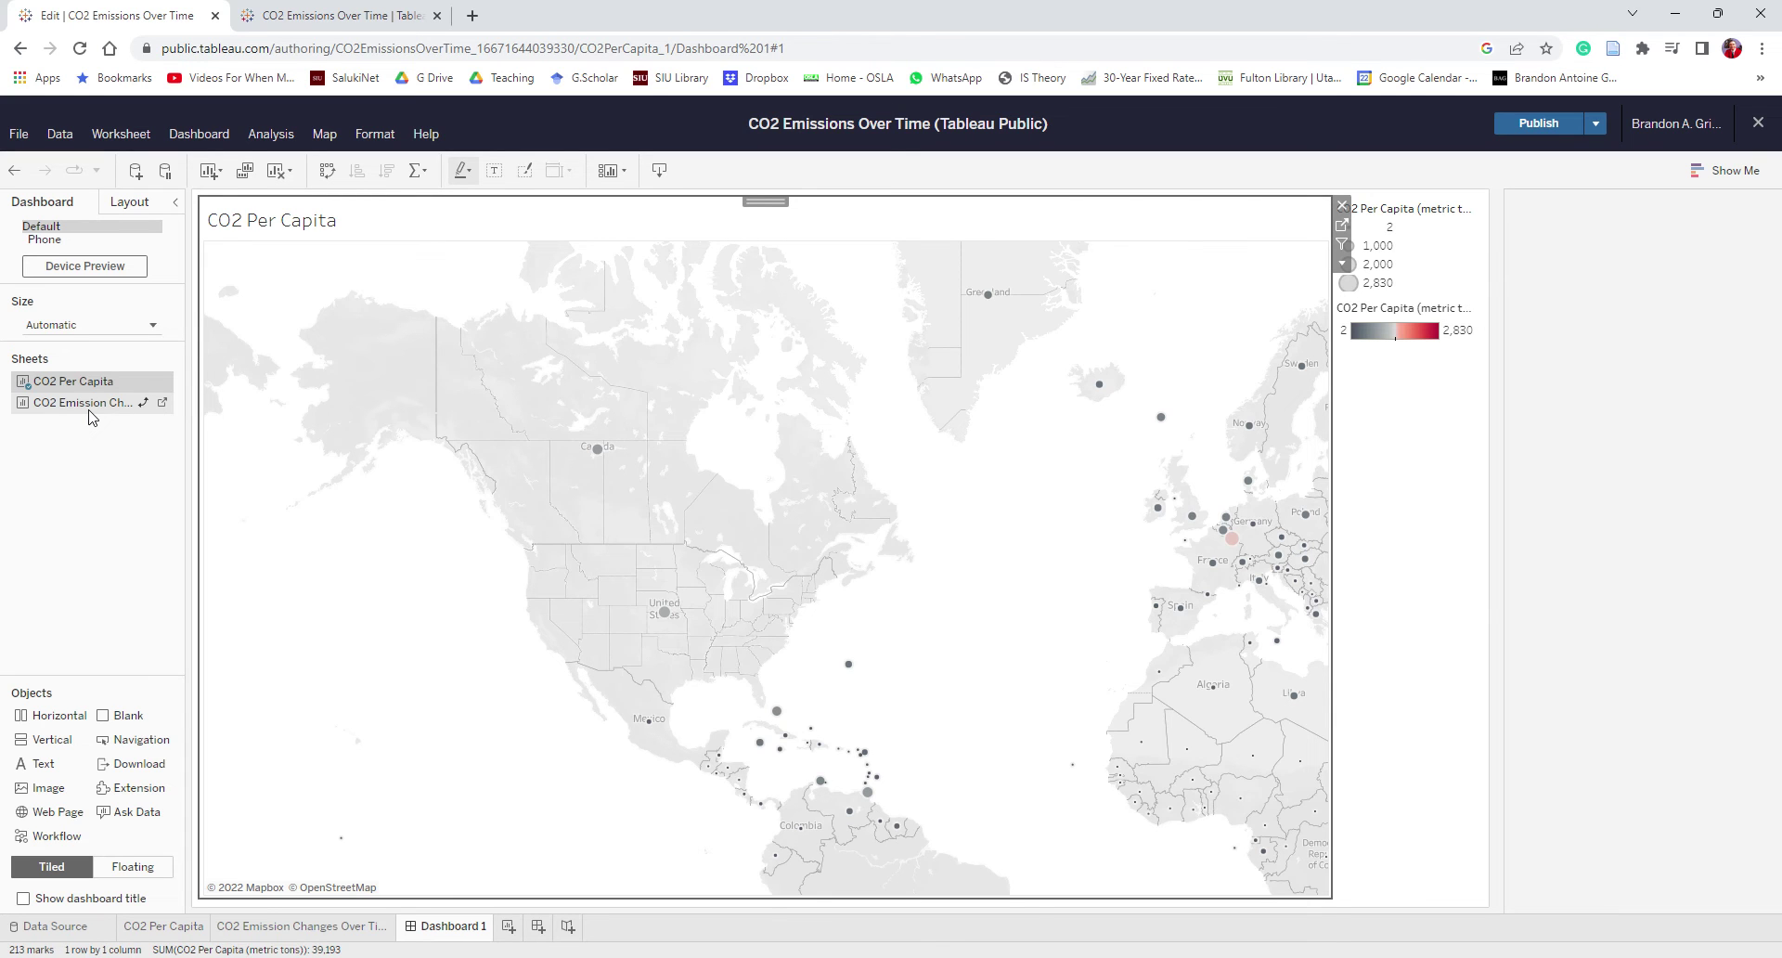
pyautogui.moveTo(114, 413); pyautogui.dragTo(1131, 881)
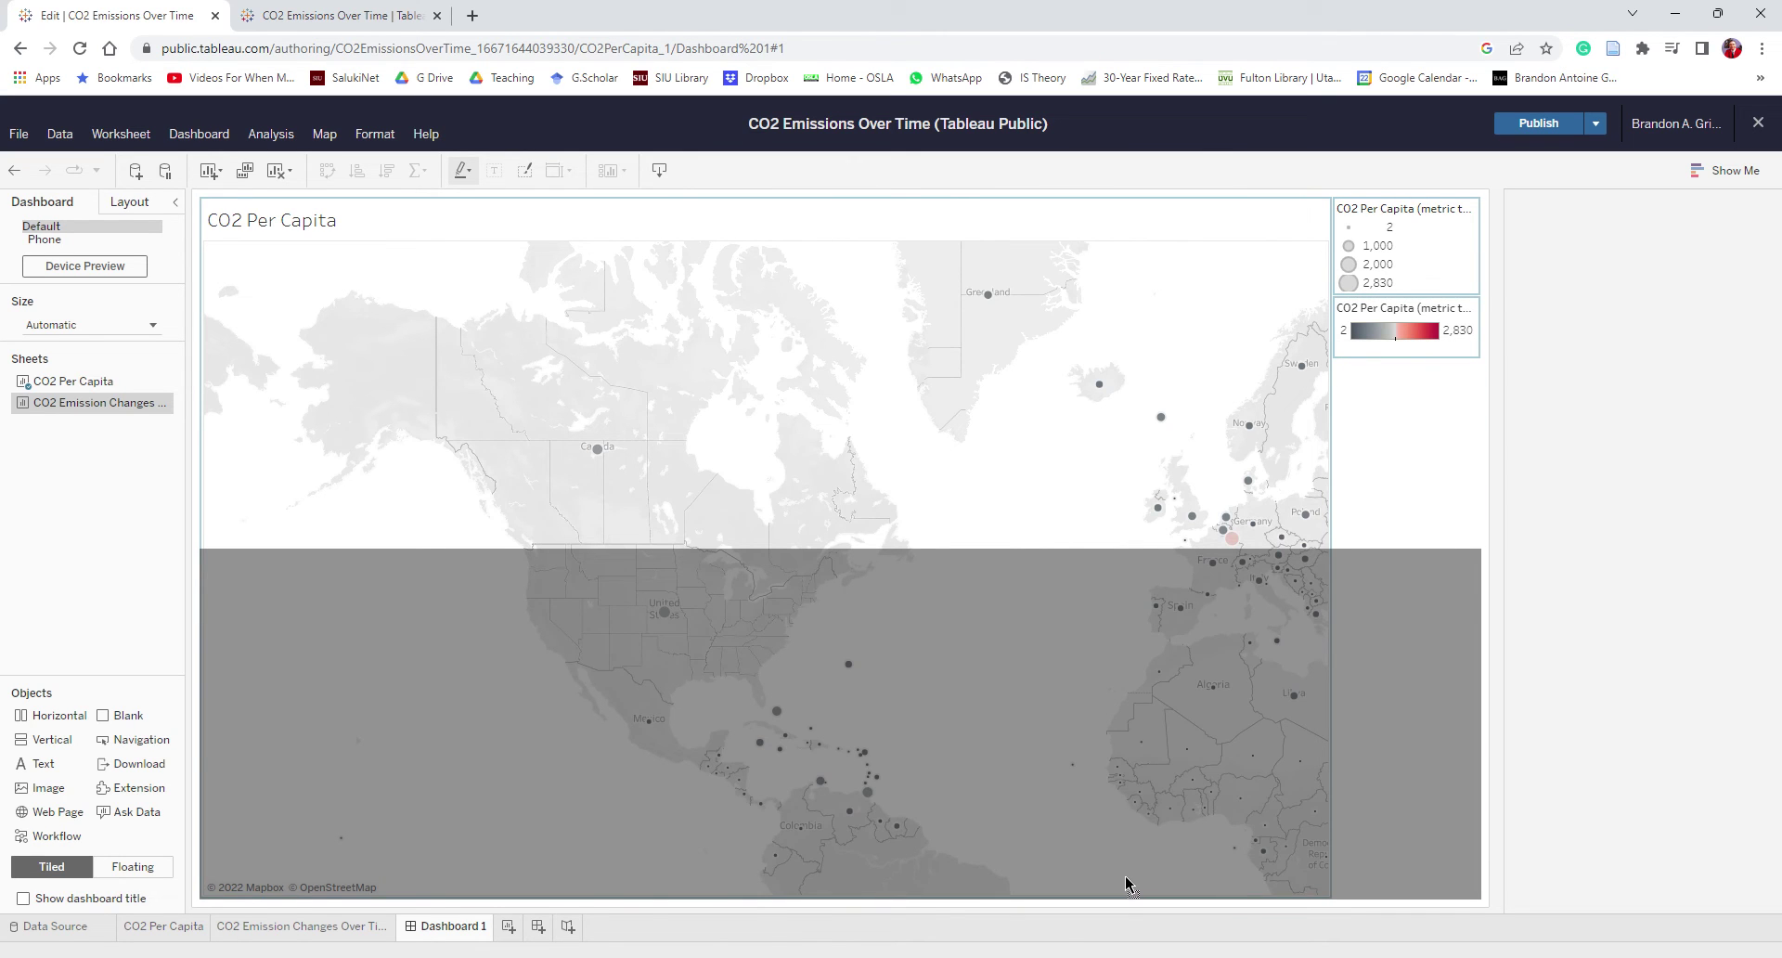
pyautogui.moveTo(1037, 882); pyautogui.dragTo(648, 819)
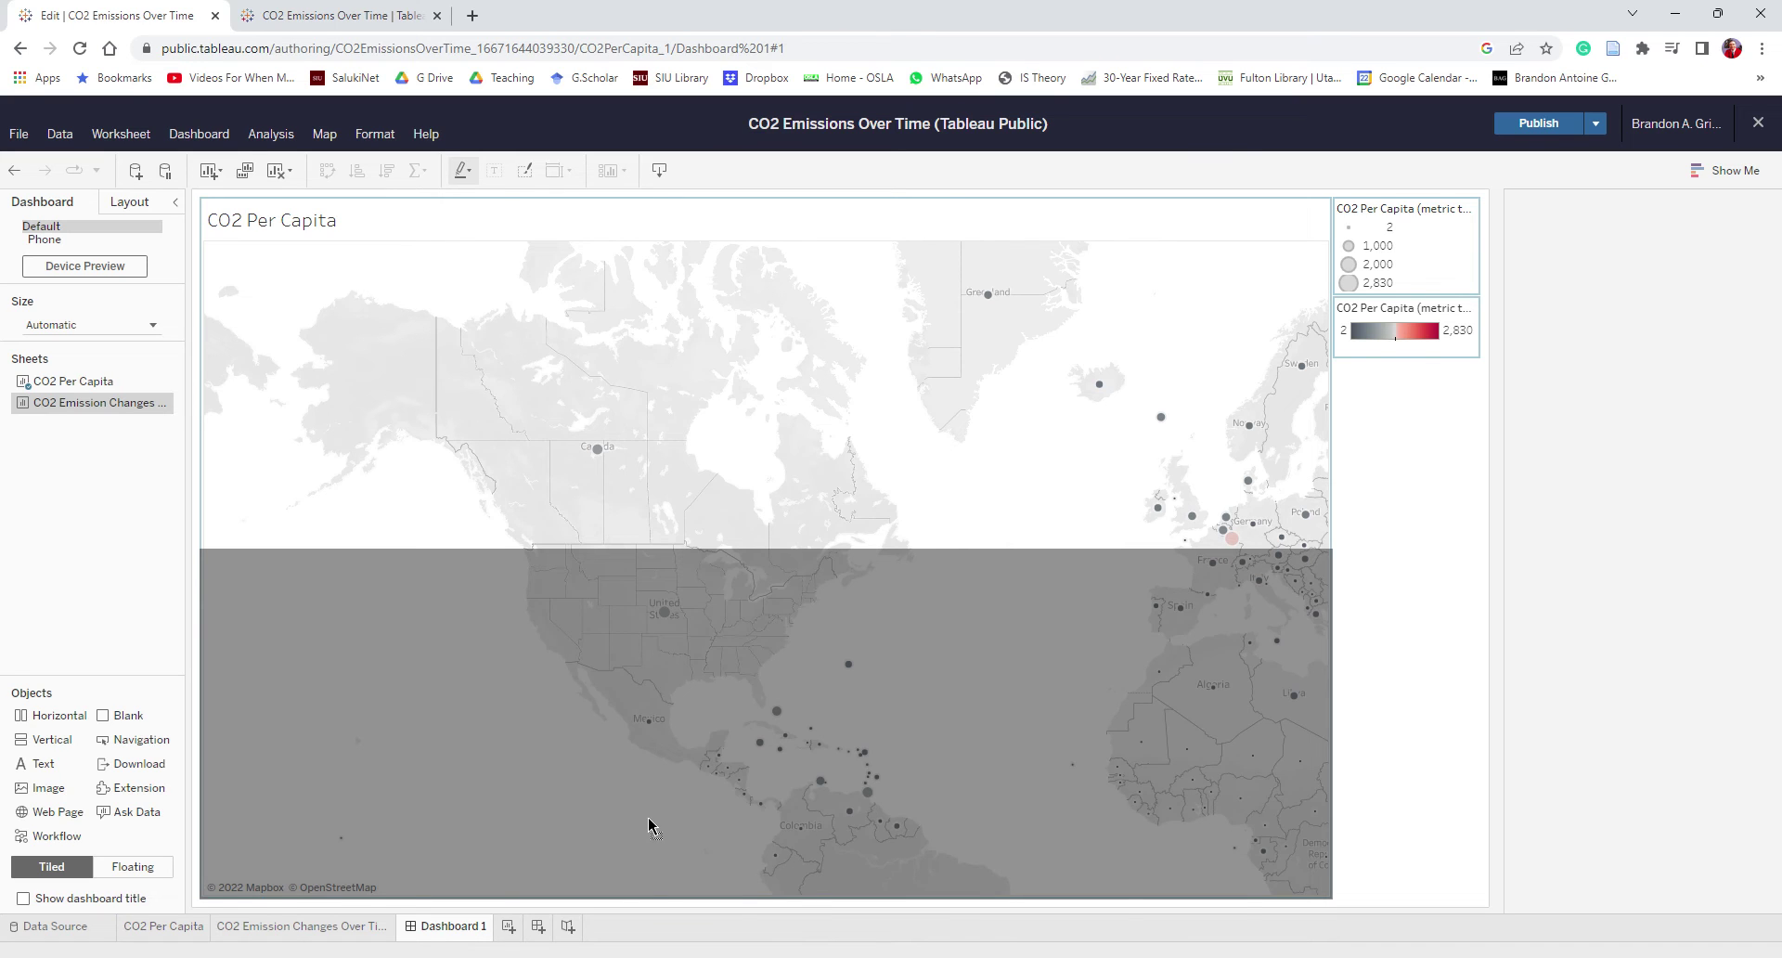
pyautogui.moveTo(647, 816); pyautogui.dragTo(648, 816)
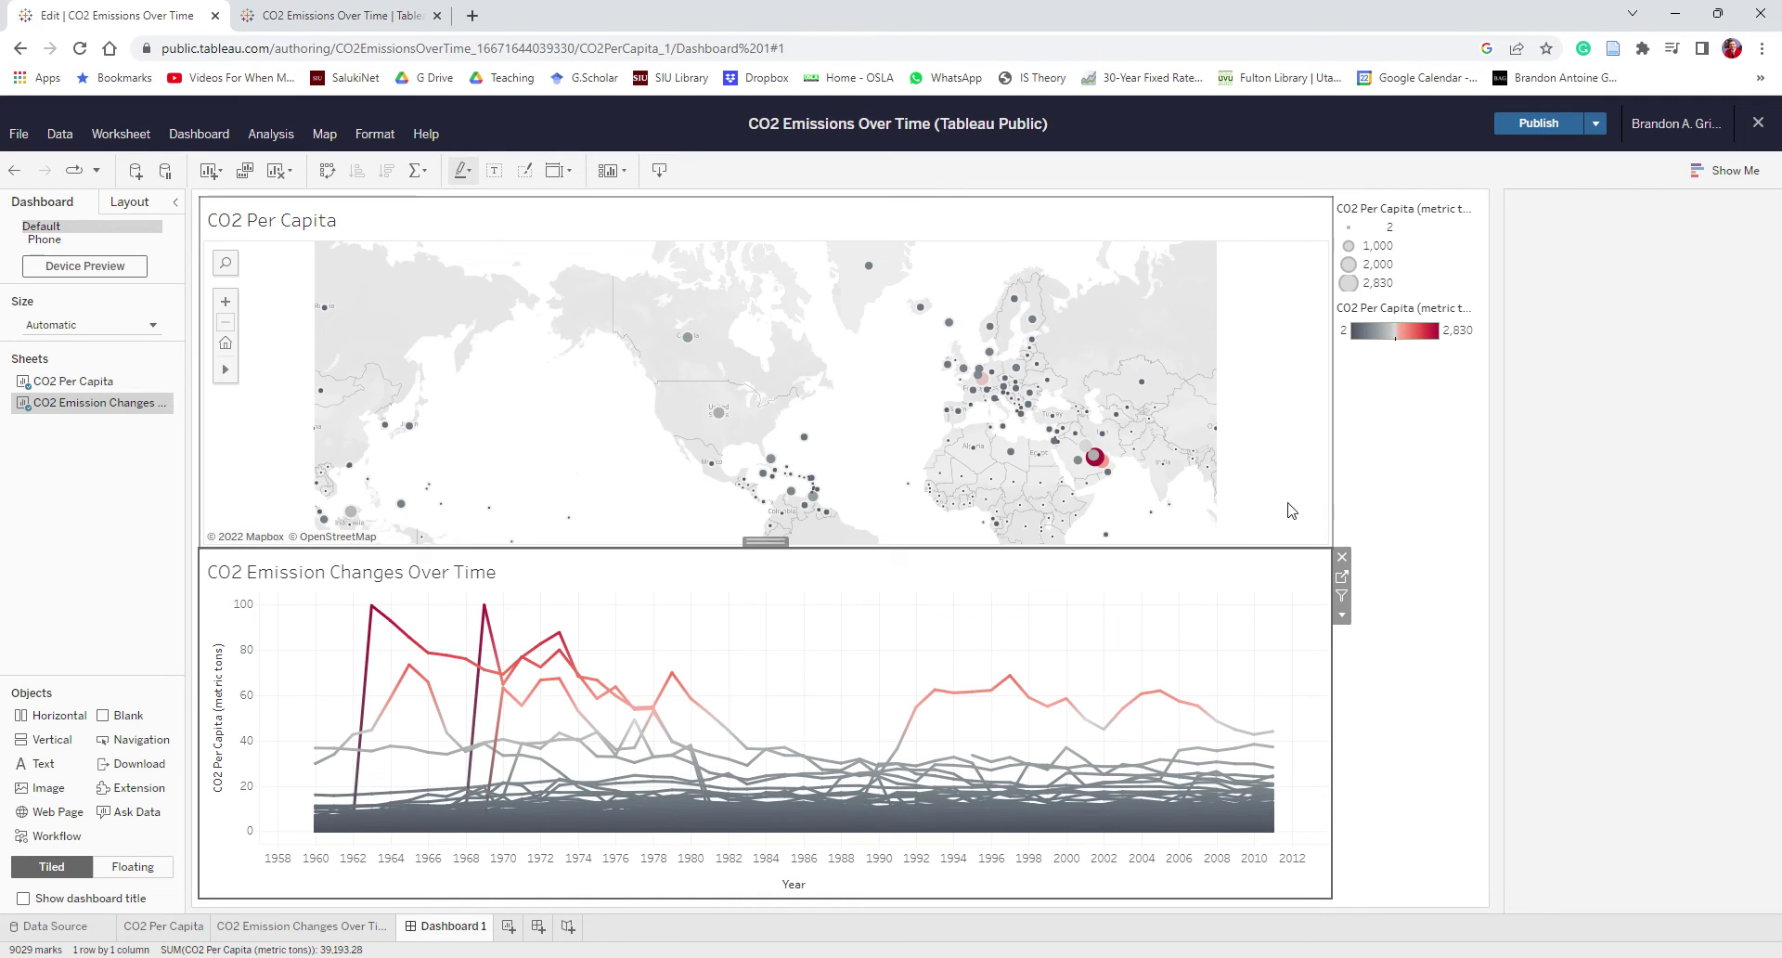
pyautogui.moveTo(735, 475); pyautogui.dragTo(665, 477)
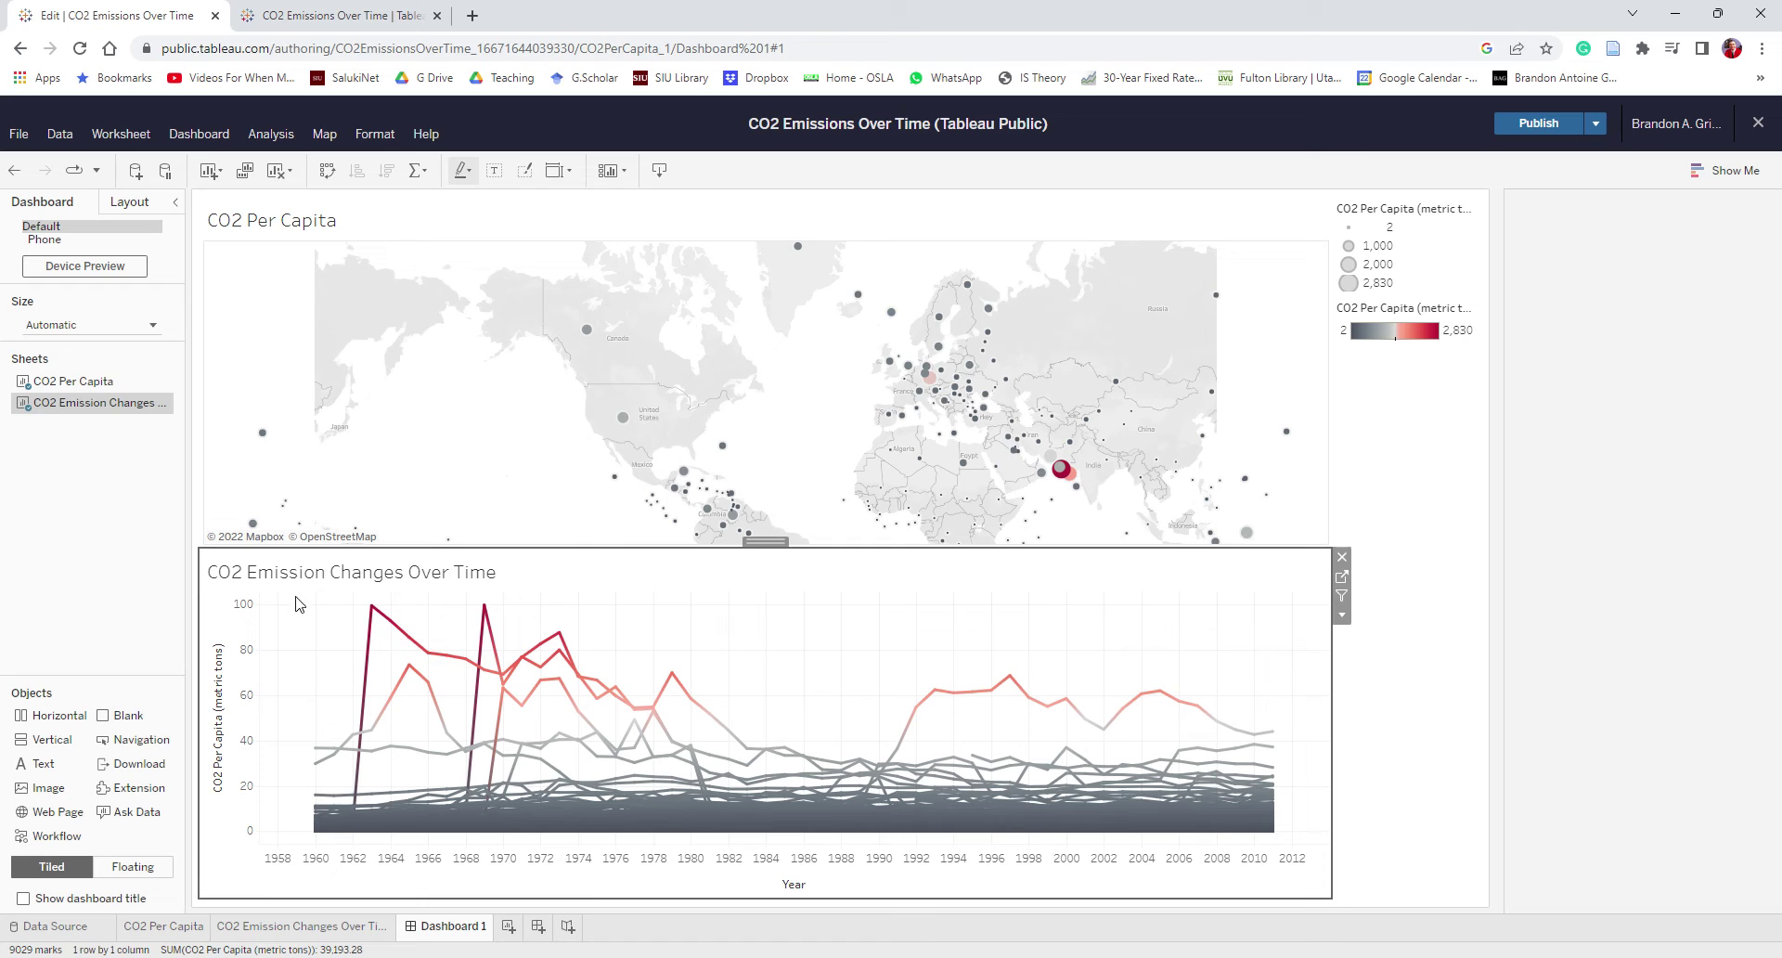
pyautogui.moveTo(1030, 427)
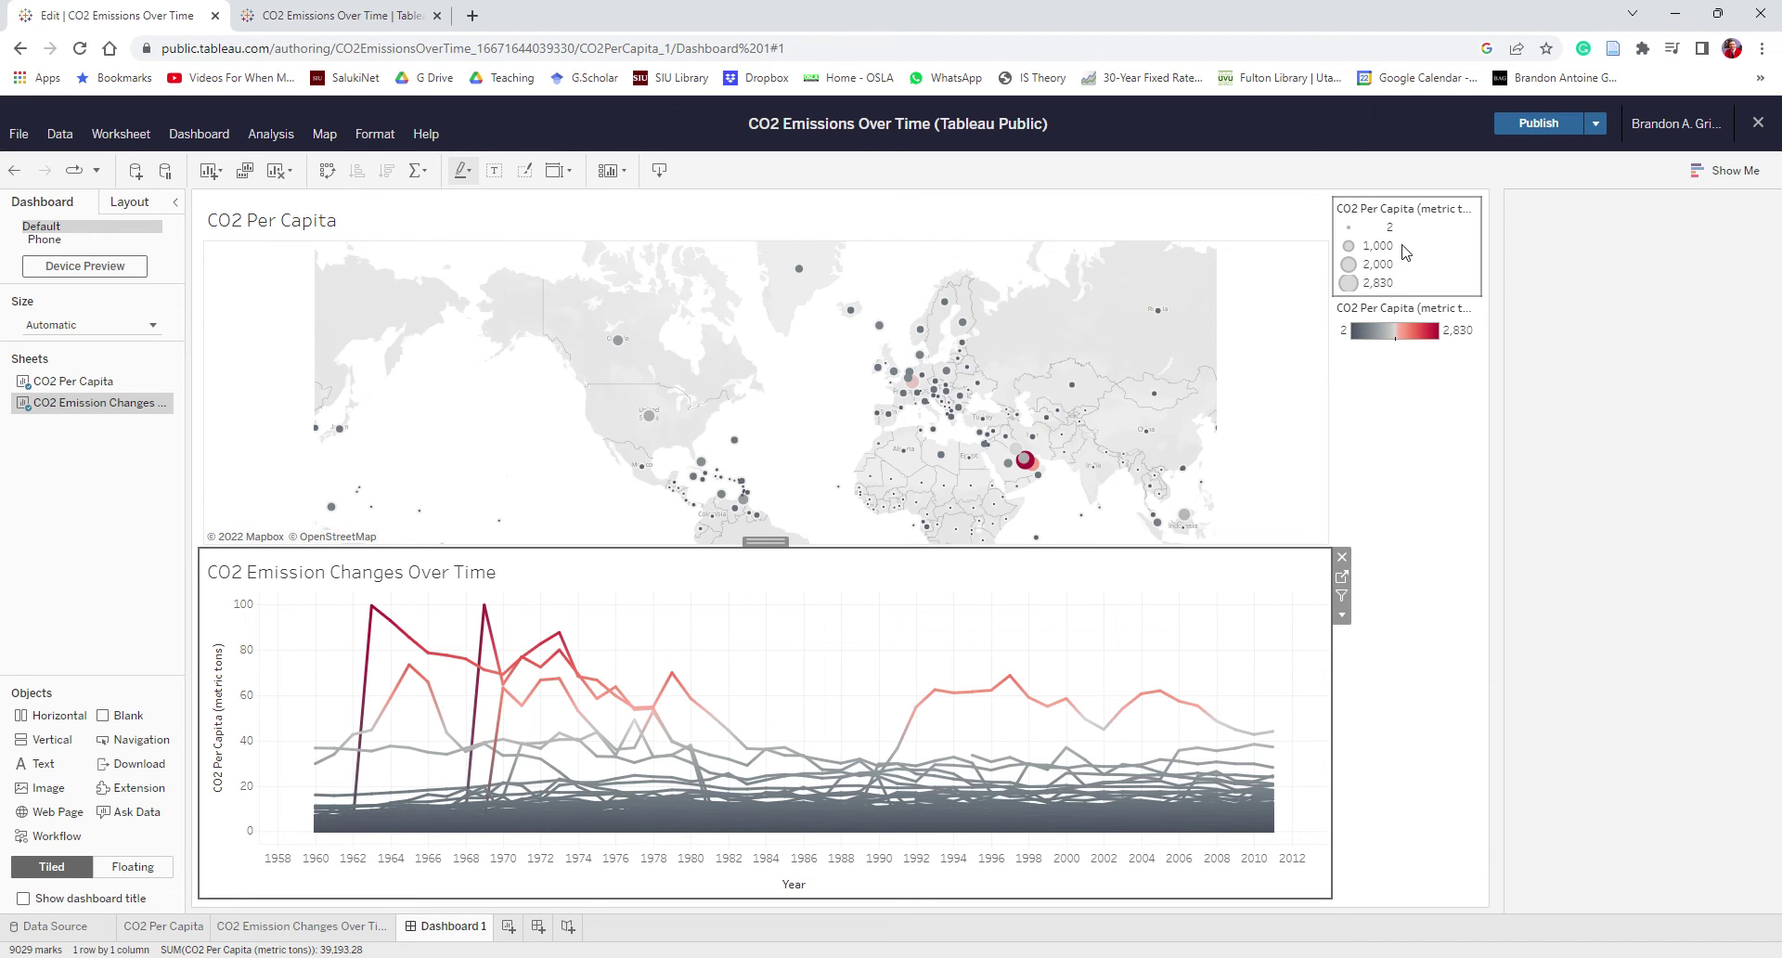
# Remove the CO2 Per Capita color legend and size legend from the dashboard.
pyautogui.click(1465, 334)
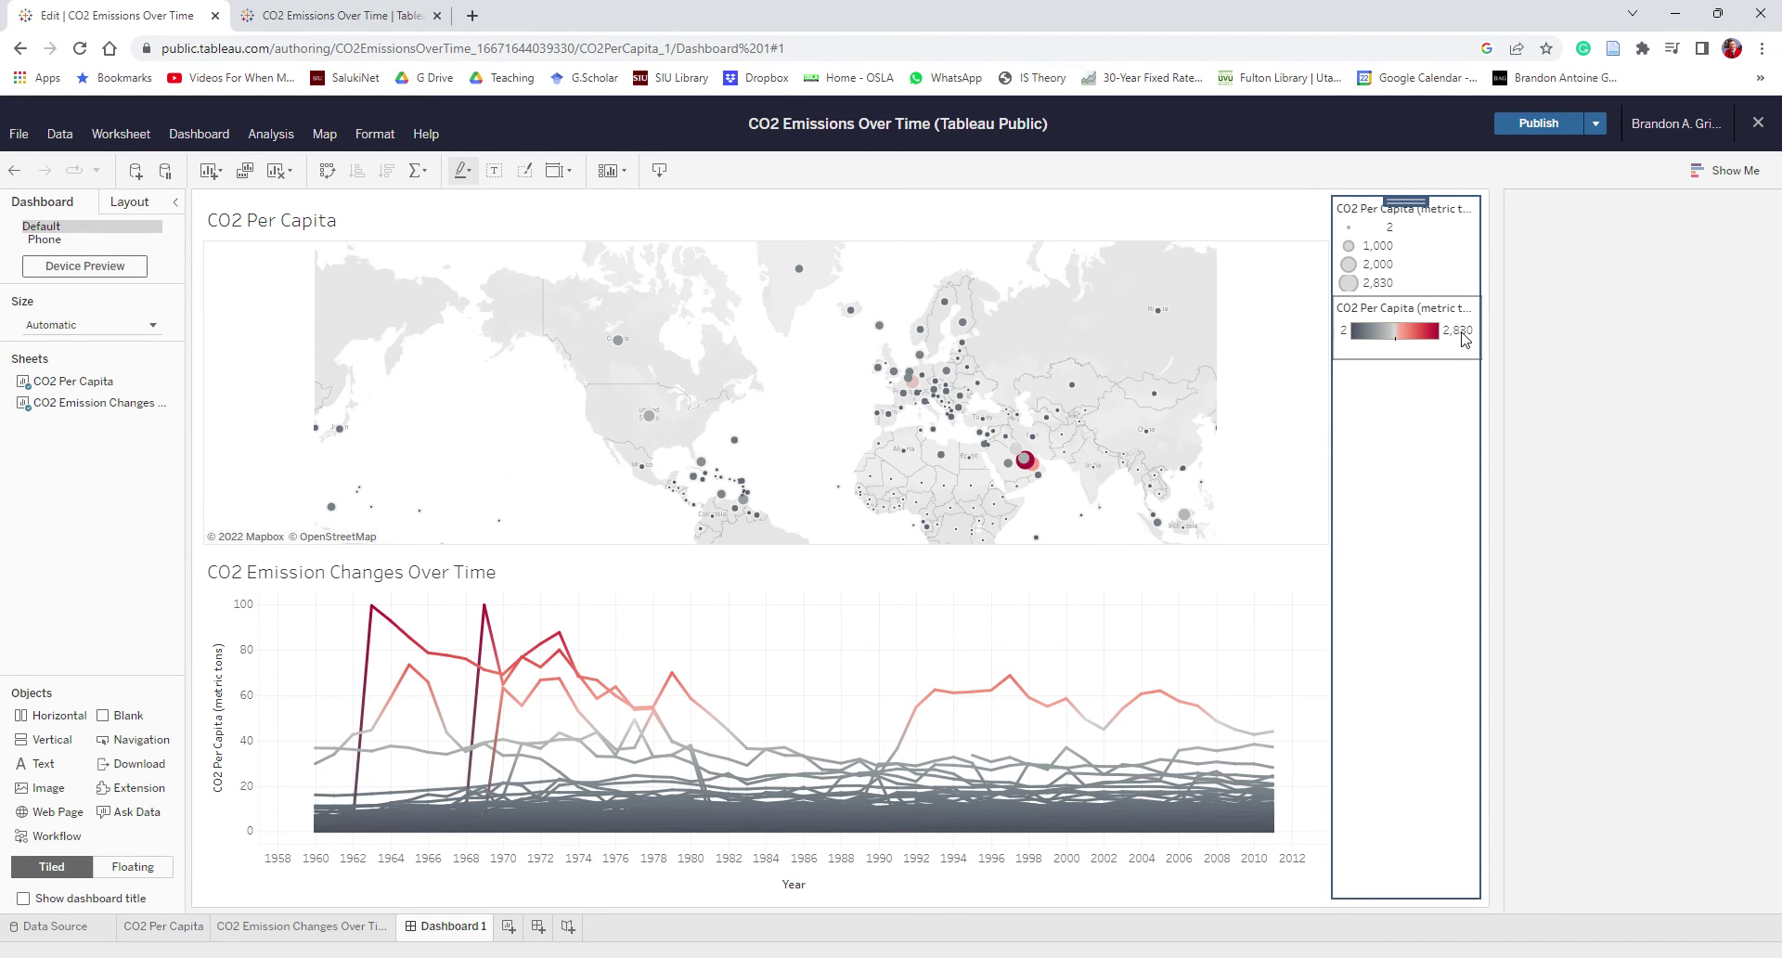
pyautogui.click(1465, 325)
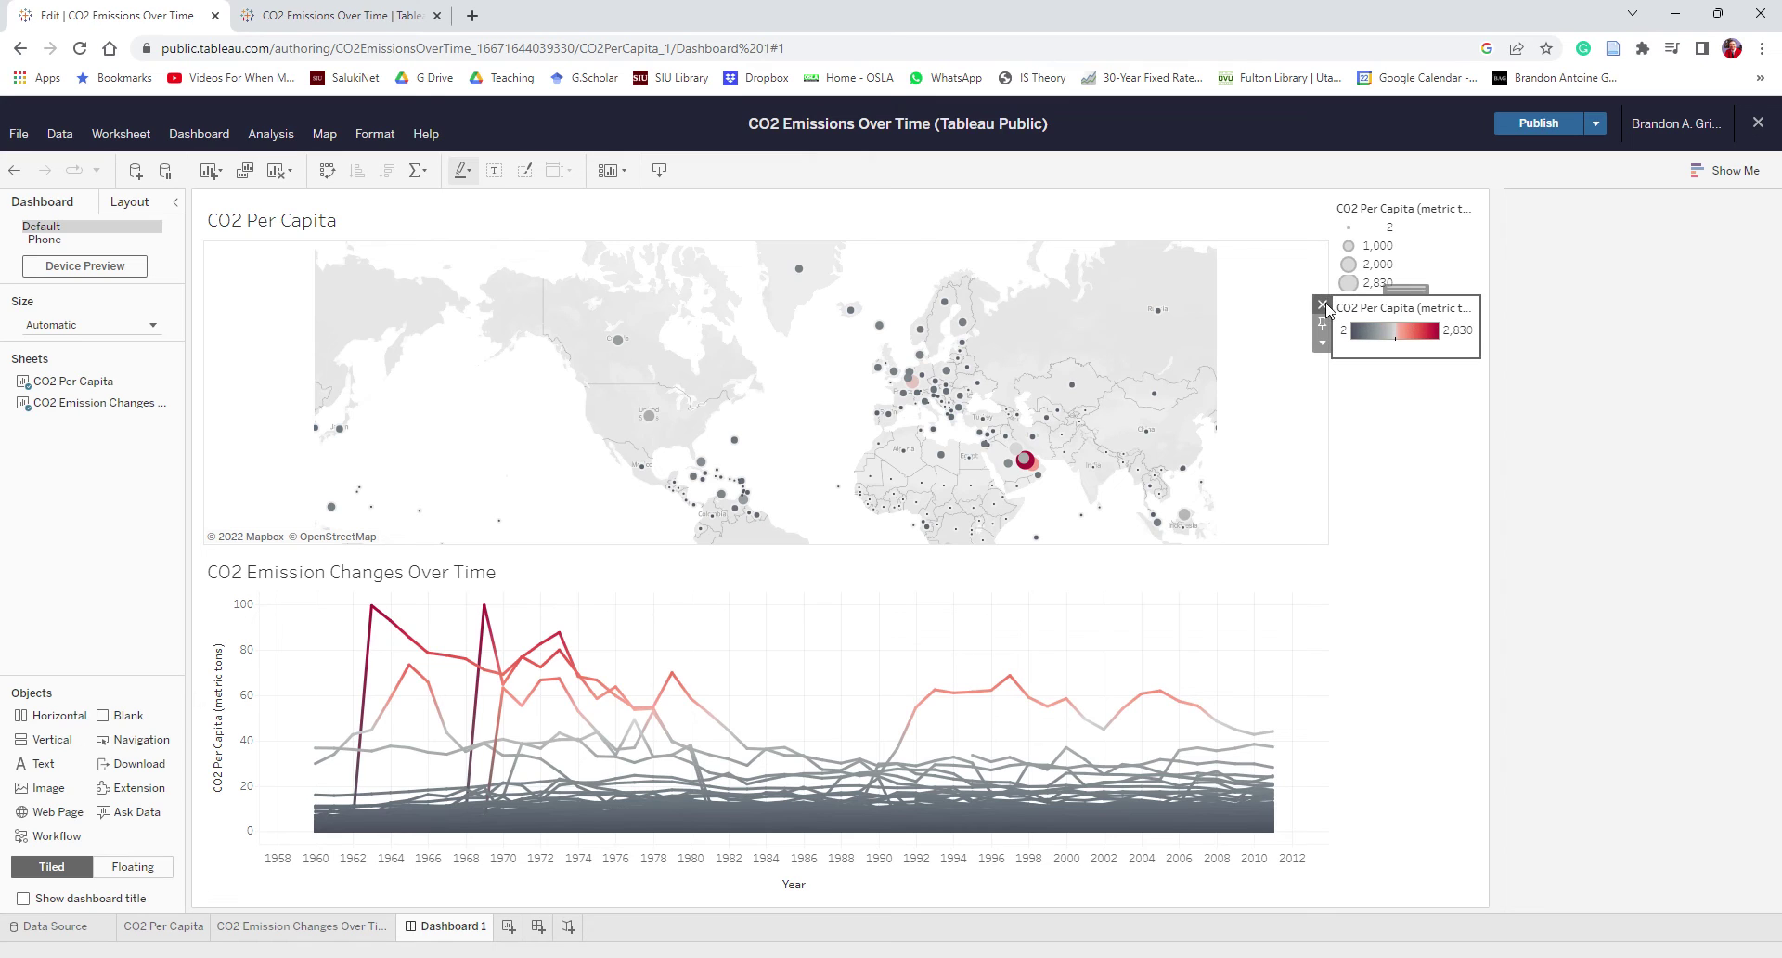
pyautogui.click(1323, 304)
pyautogui.click(1383, 206)
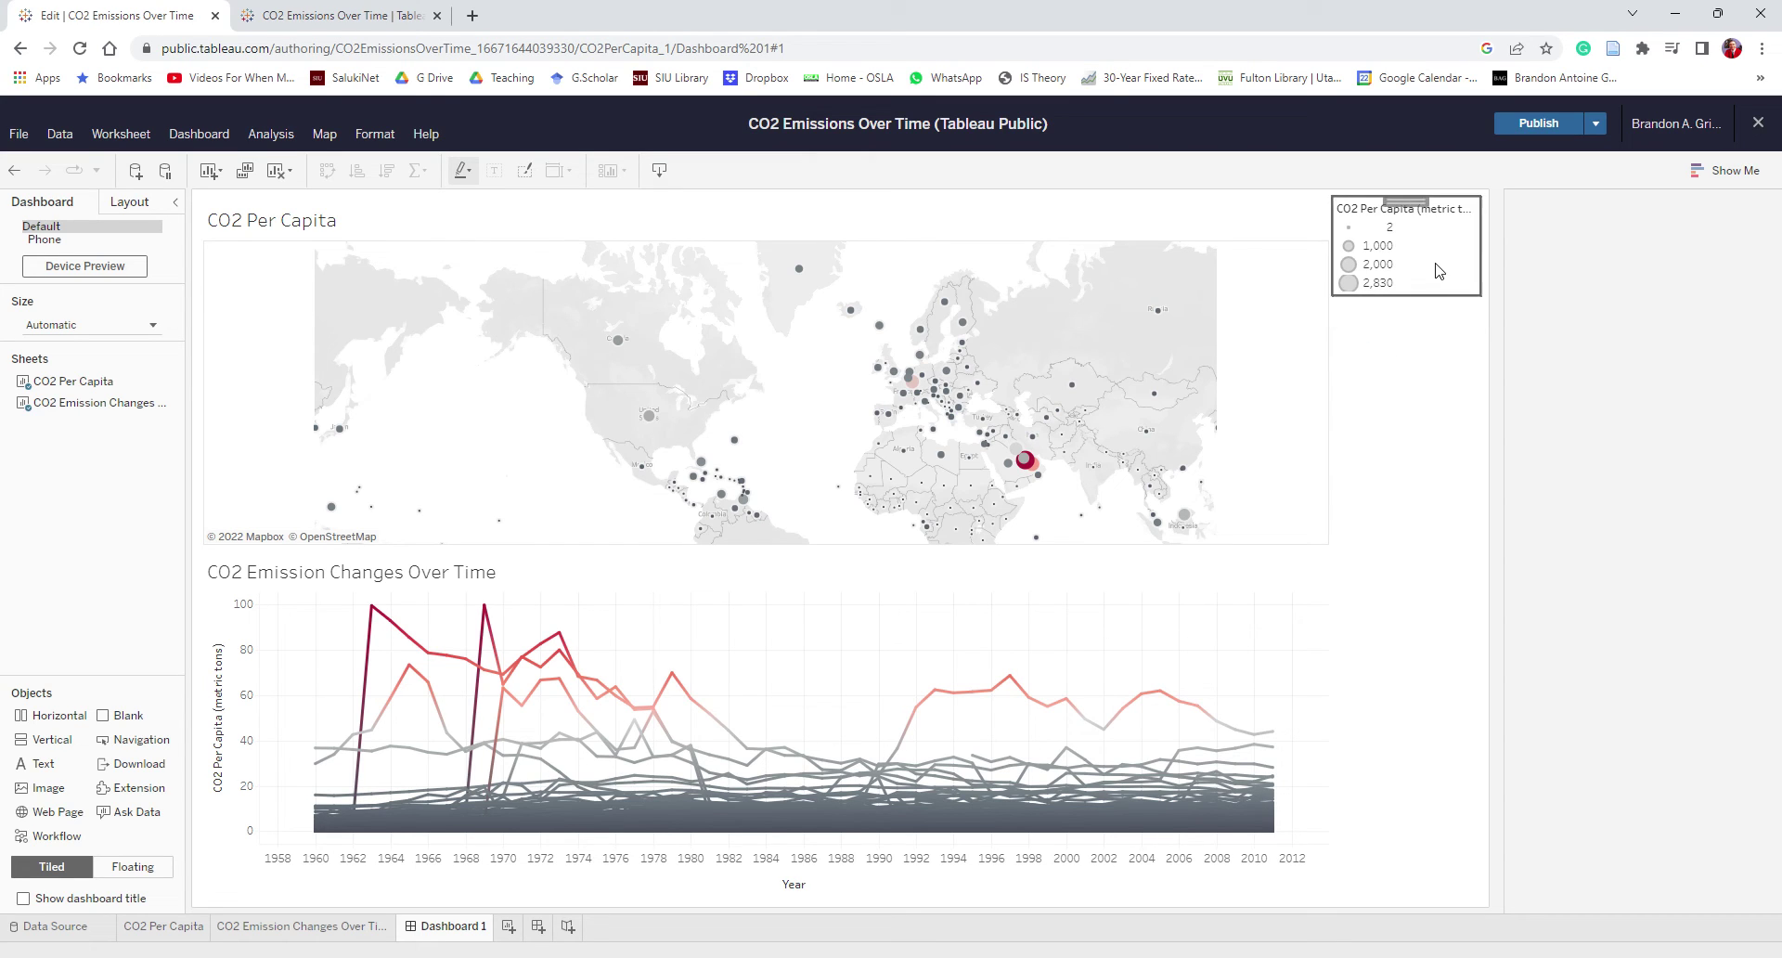
pyautogui.click(1322, 204)
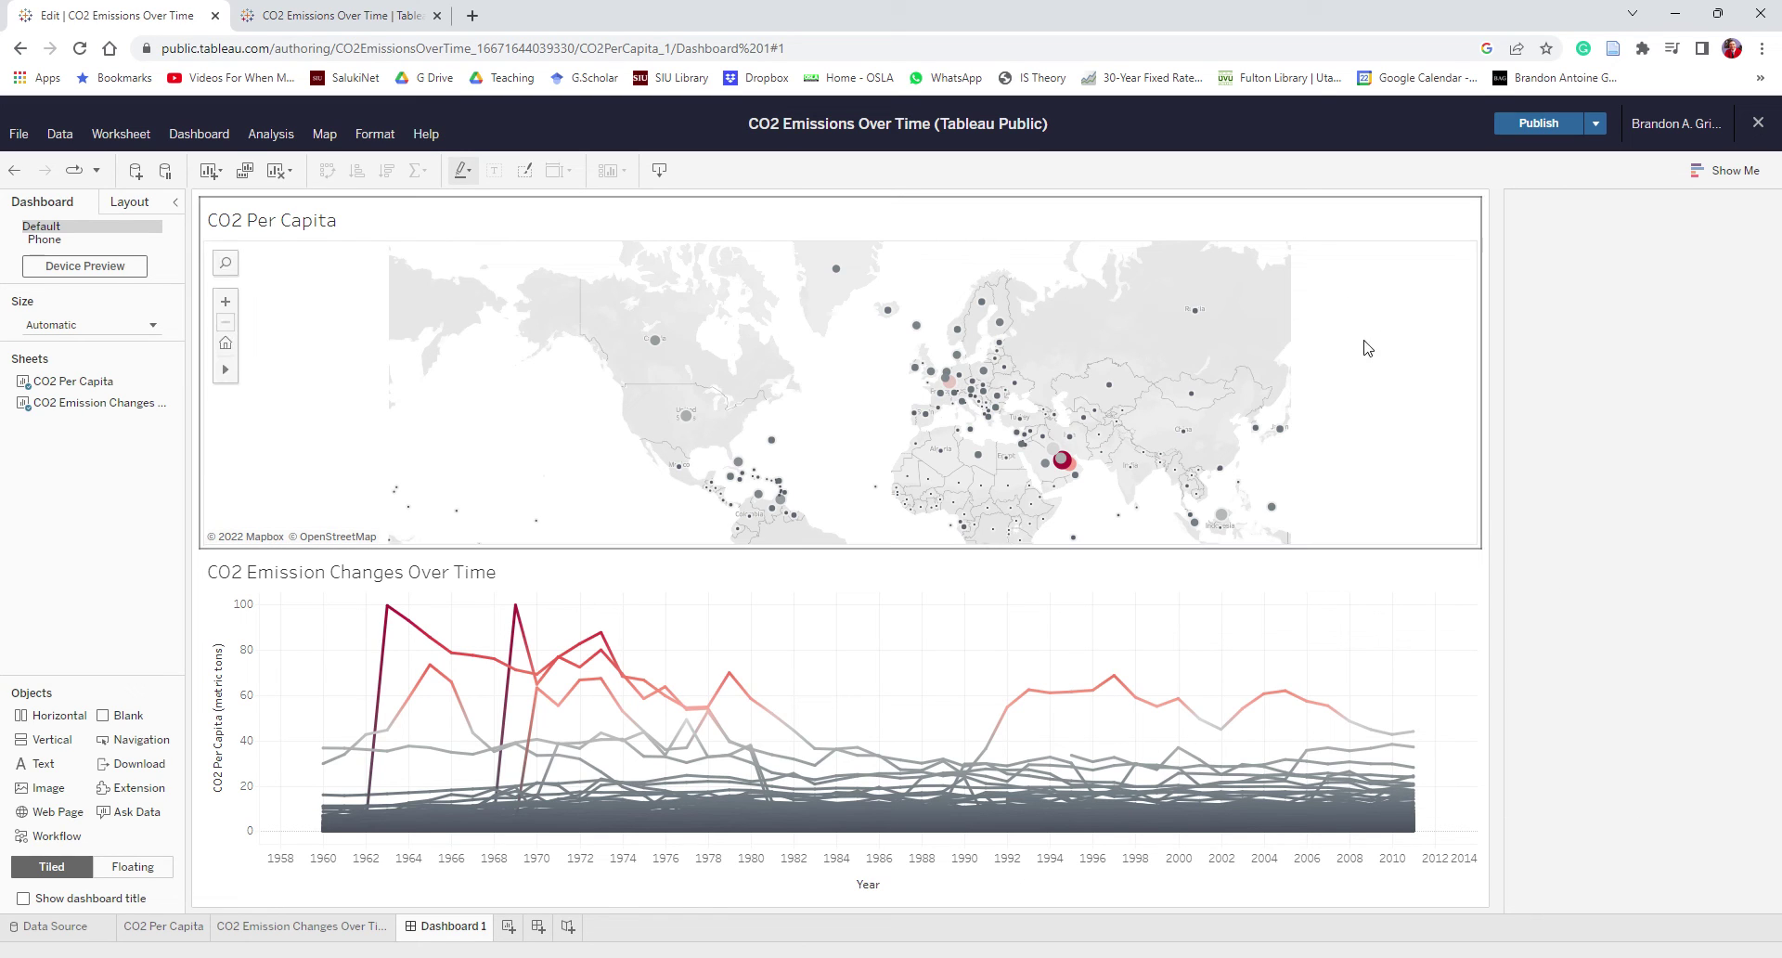
# Clear the test selection of Russia's mark and use the CO2 Per Capita map as a filter for the dashboard.
pyautogui.click(1201, 315)
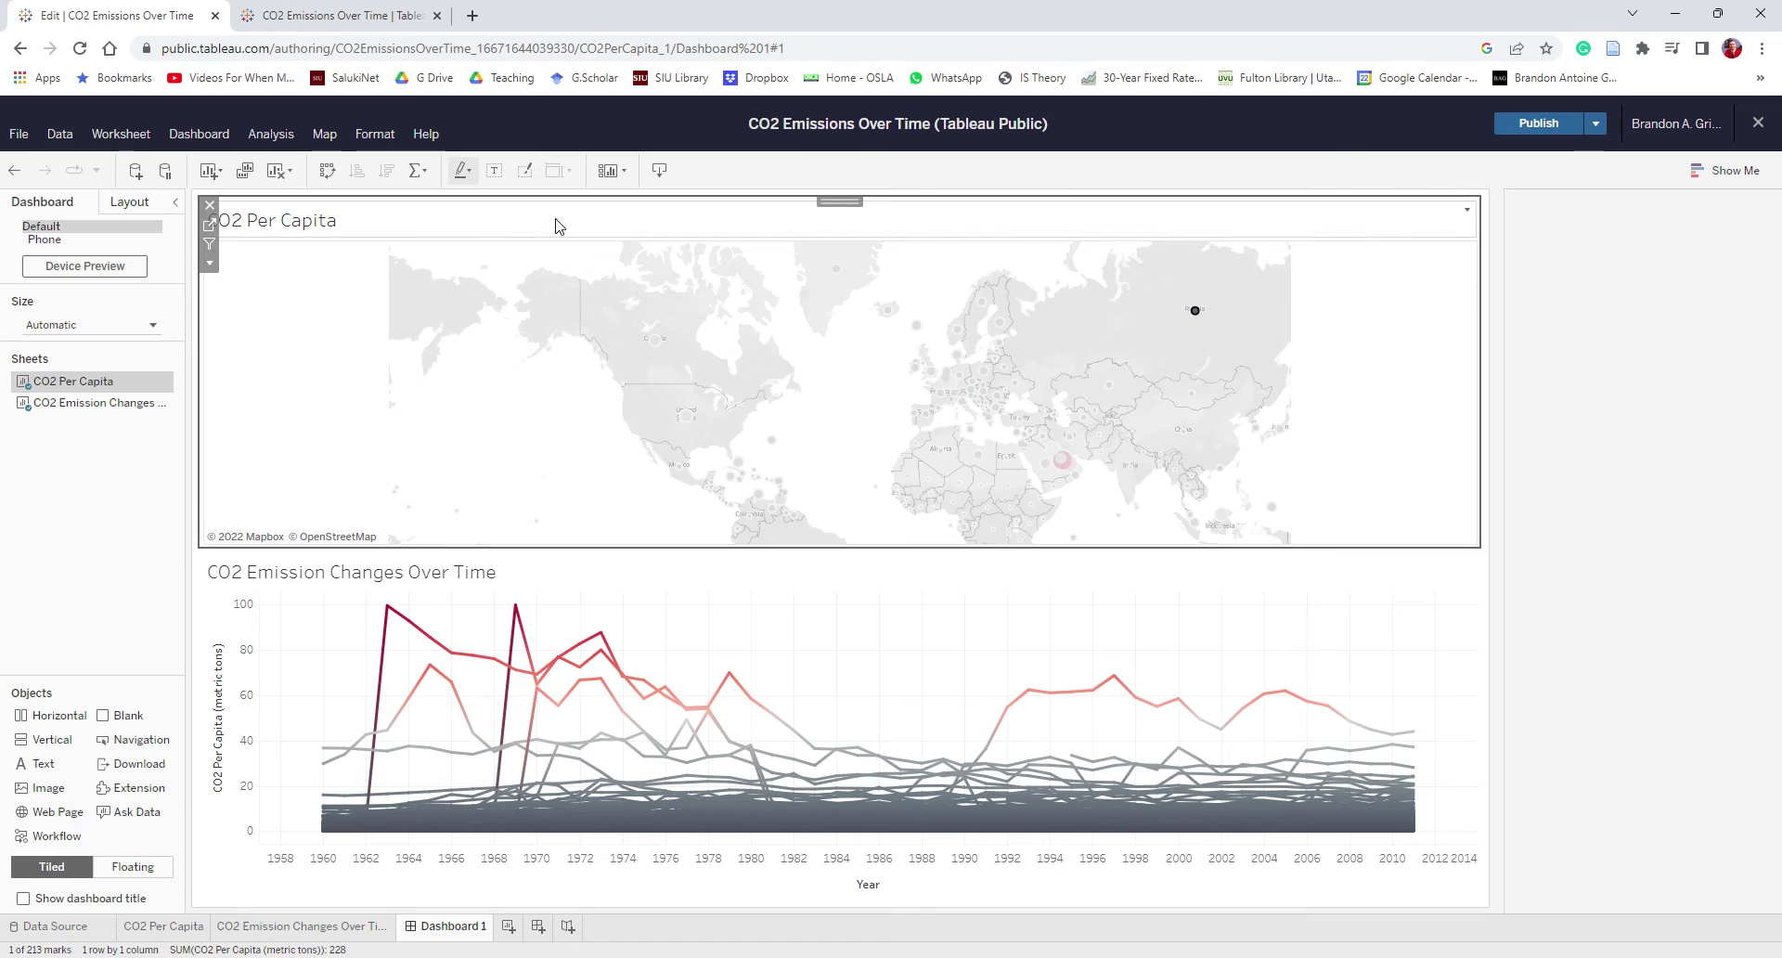
pyautogui.click(283, 334)
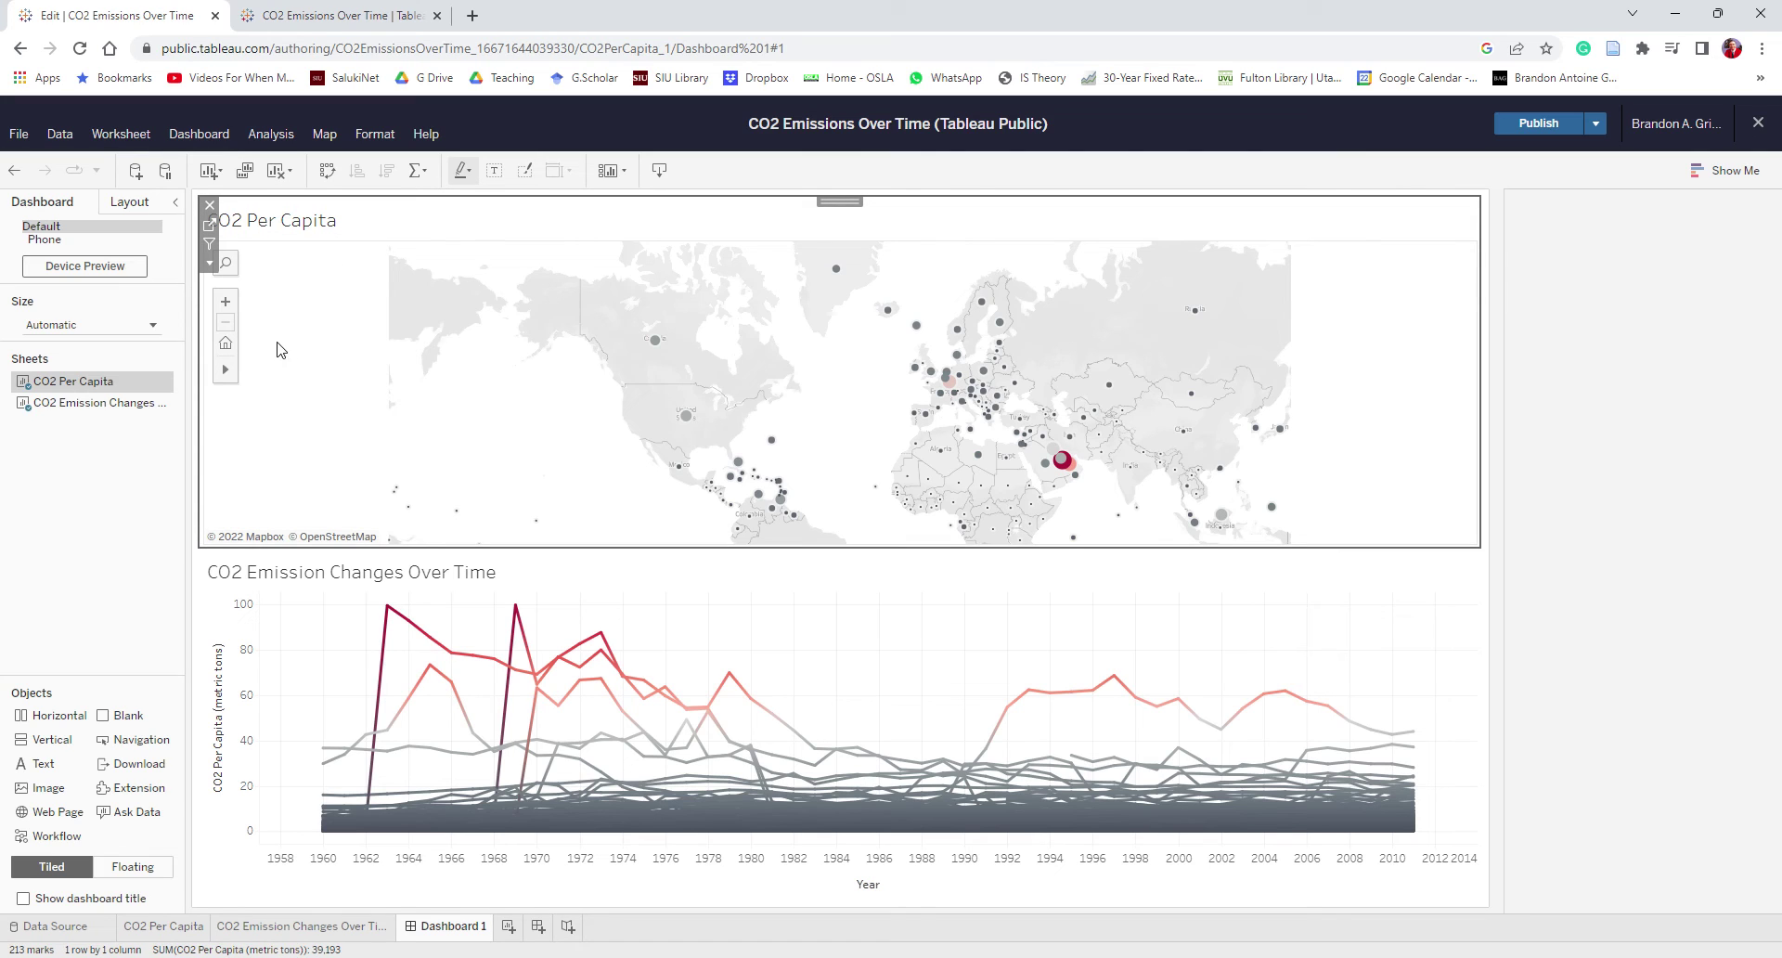
pyautogui.click(210, 243)
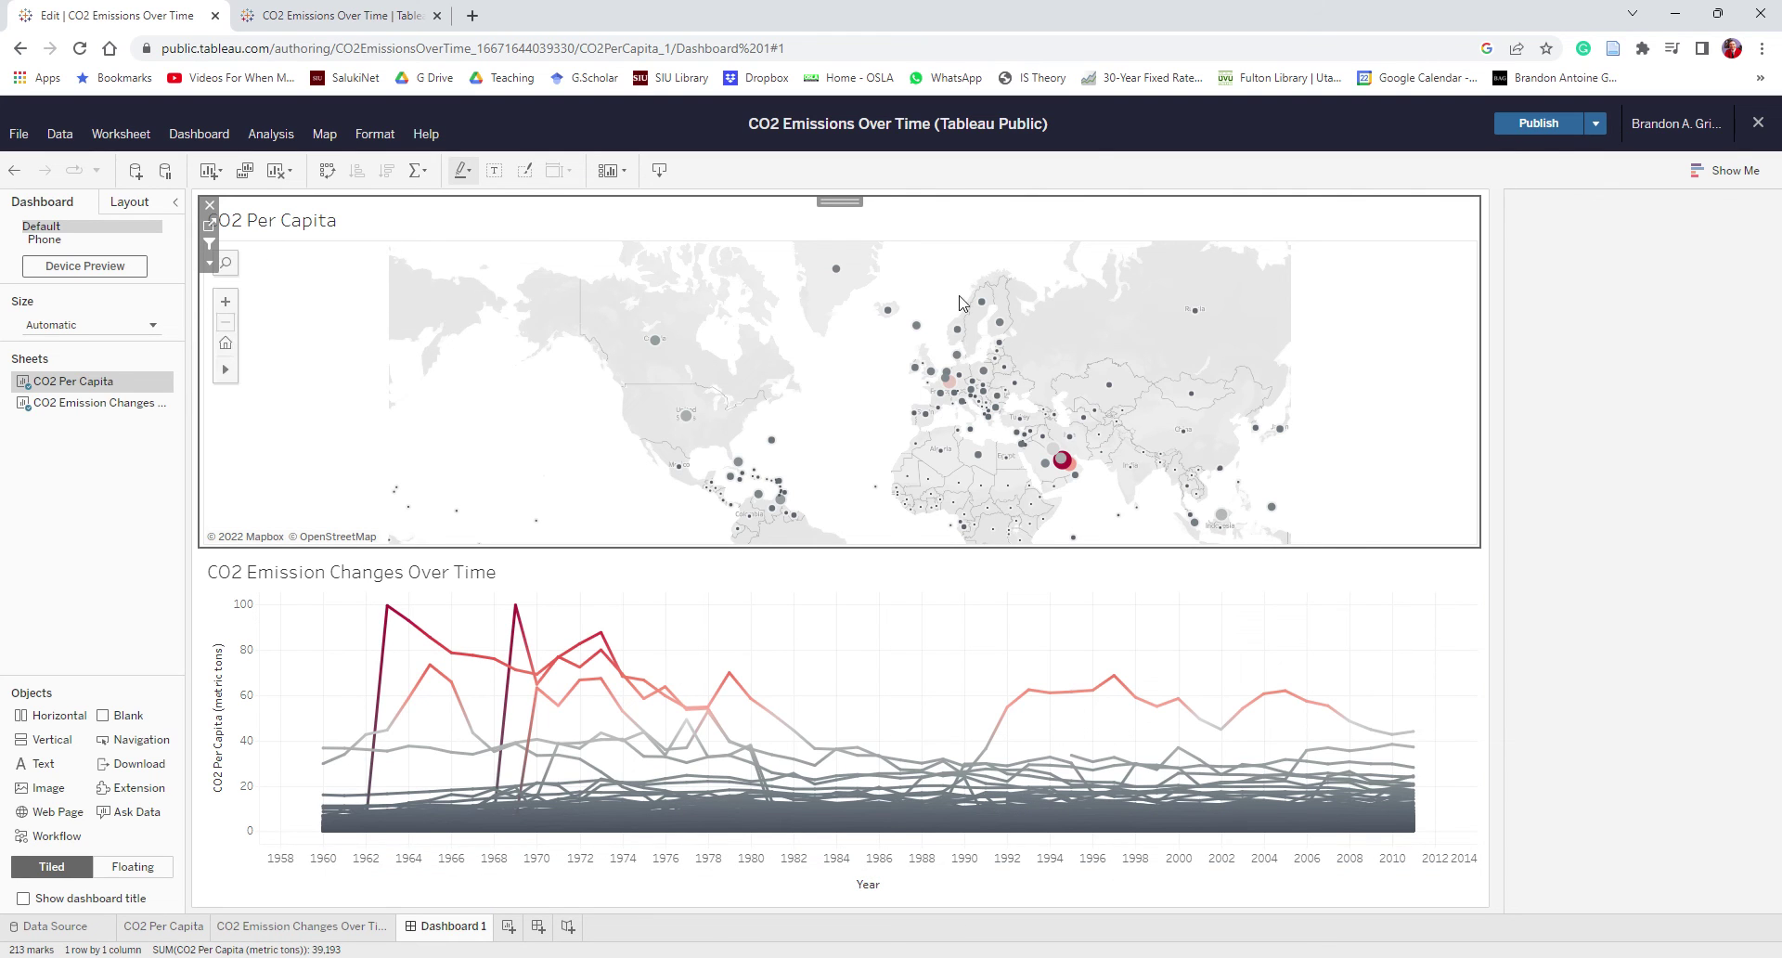
pyautogui.moveTo(390, 752)
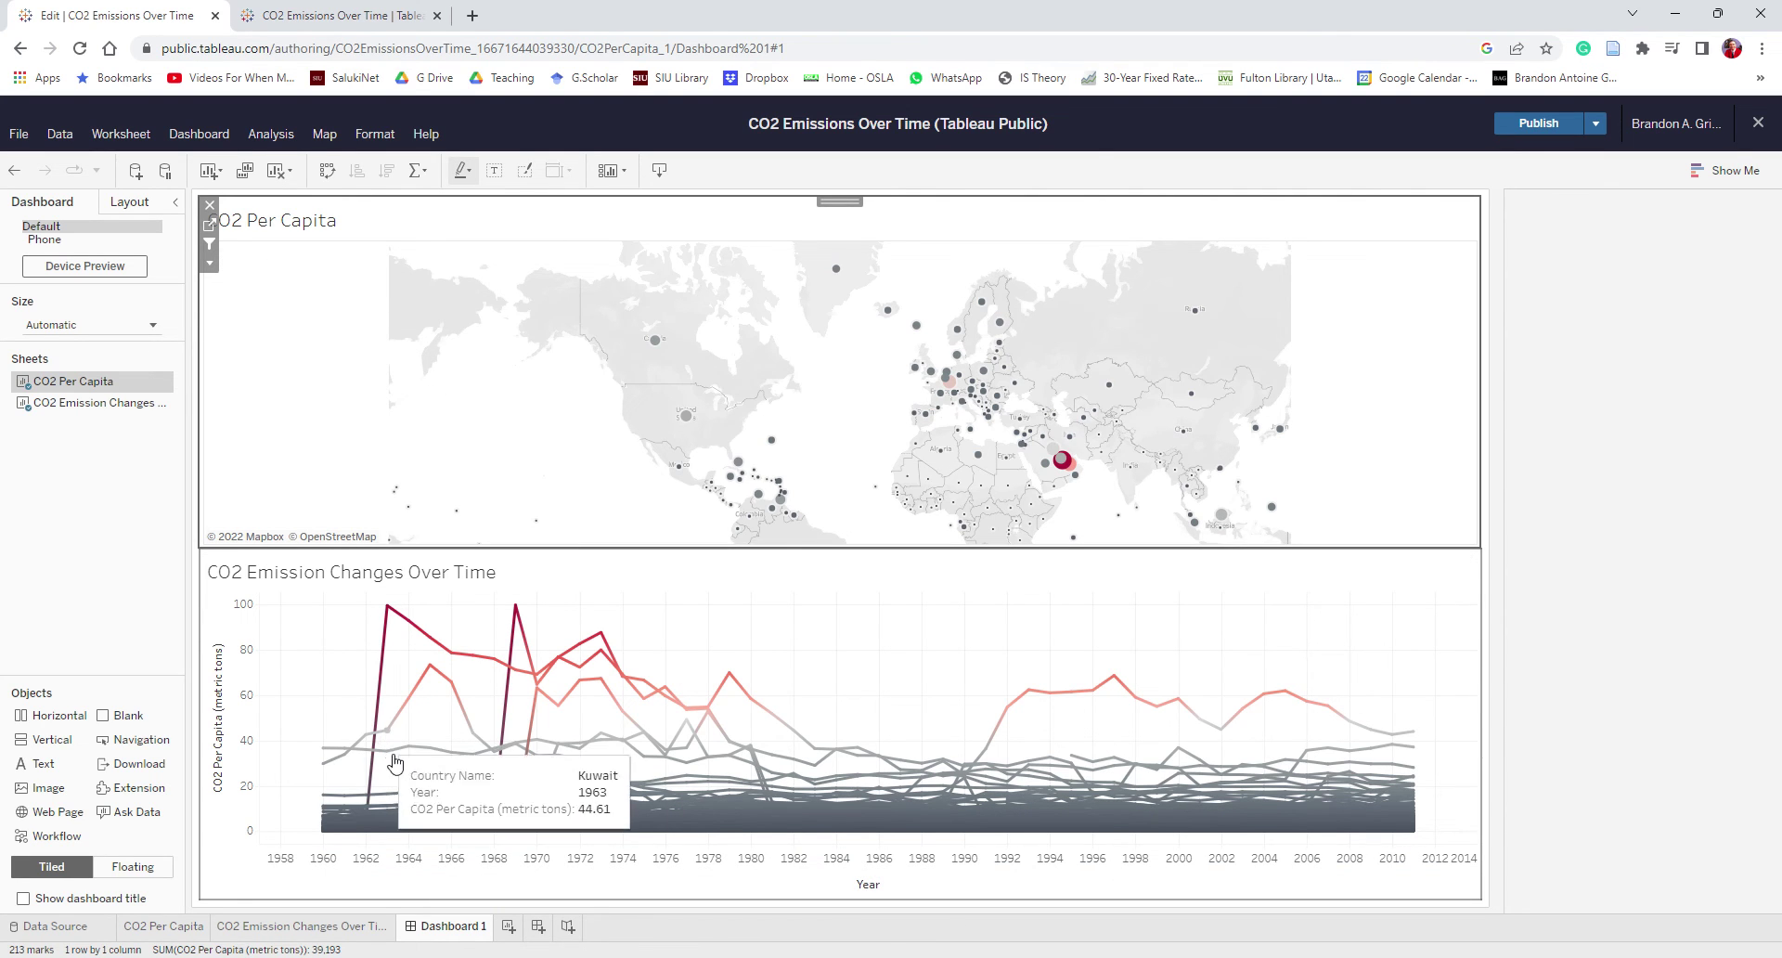
pyautogui.moveTo(599, 684)
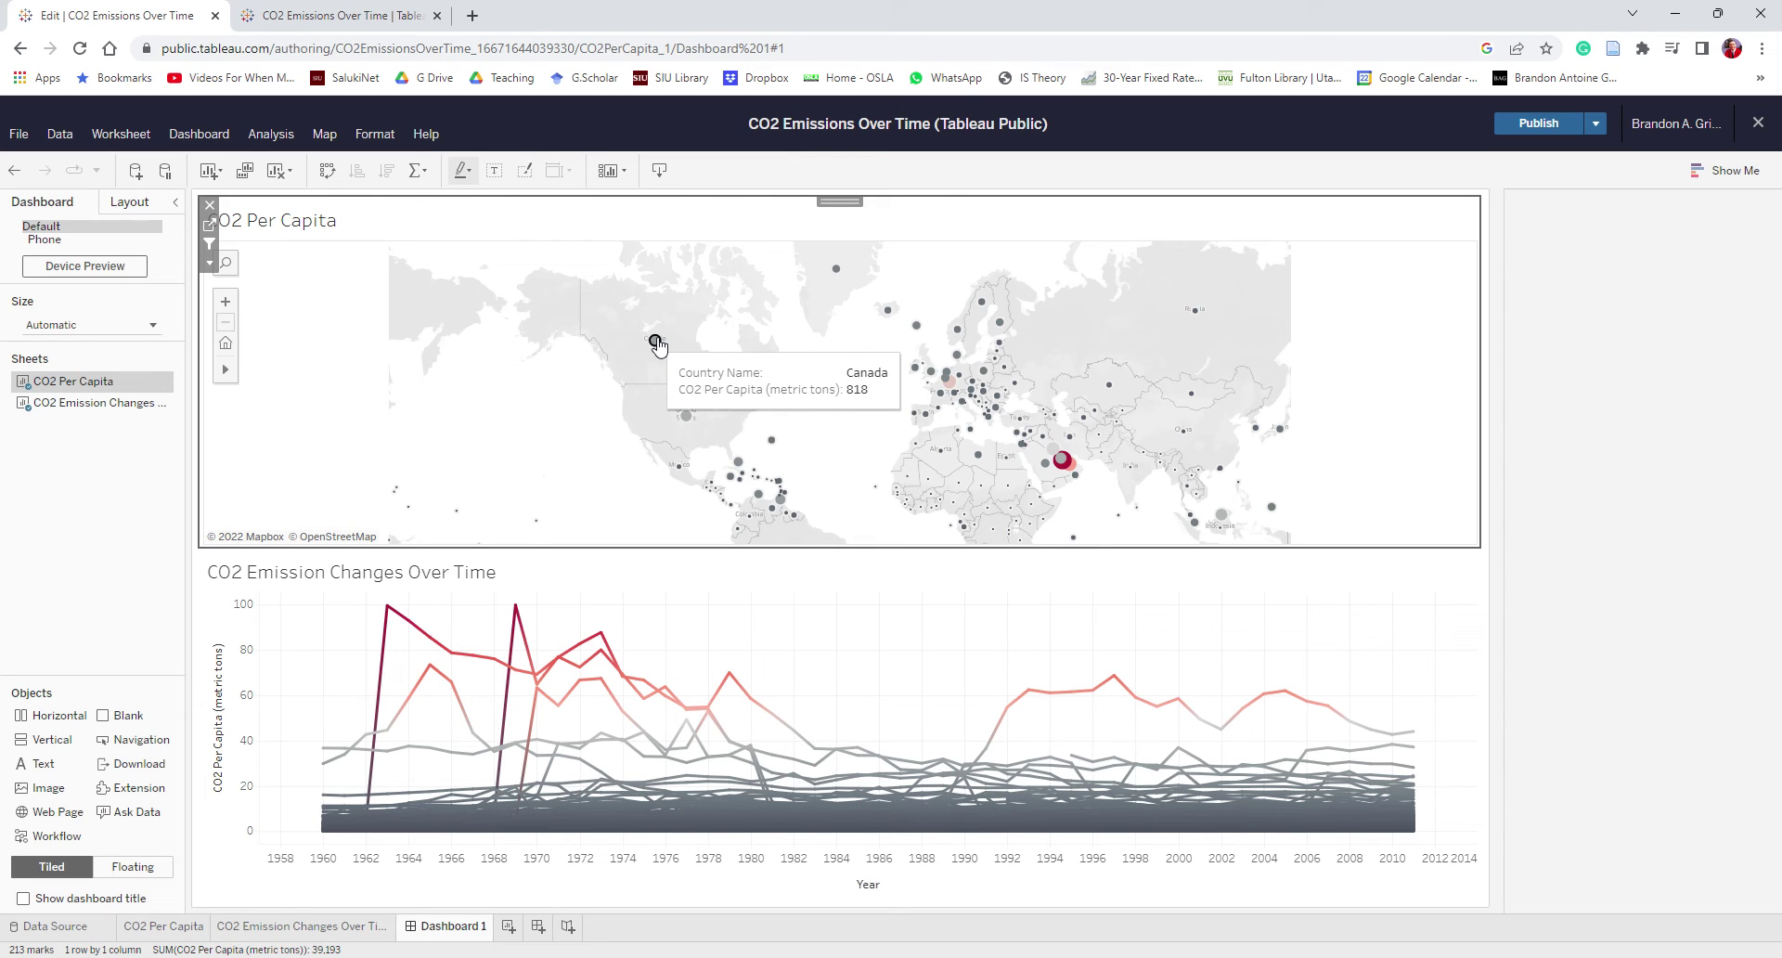
# Test the map filter by selecting Canada, inspecting individual years along its emissions line, and switching the selection to the United States.
pyautogui.click(656, 343)
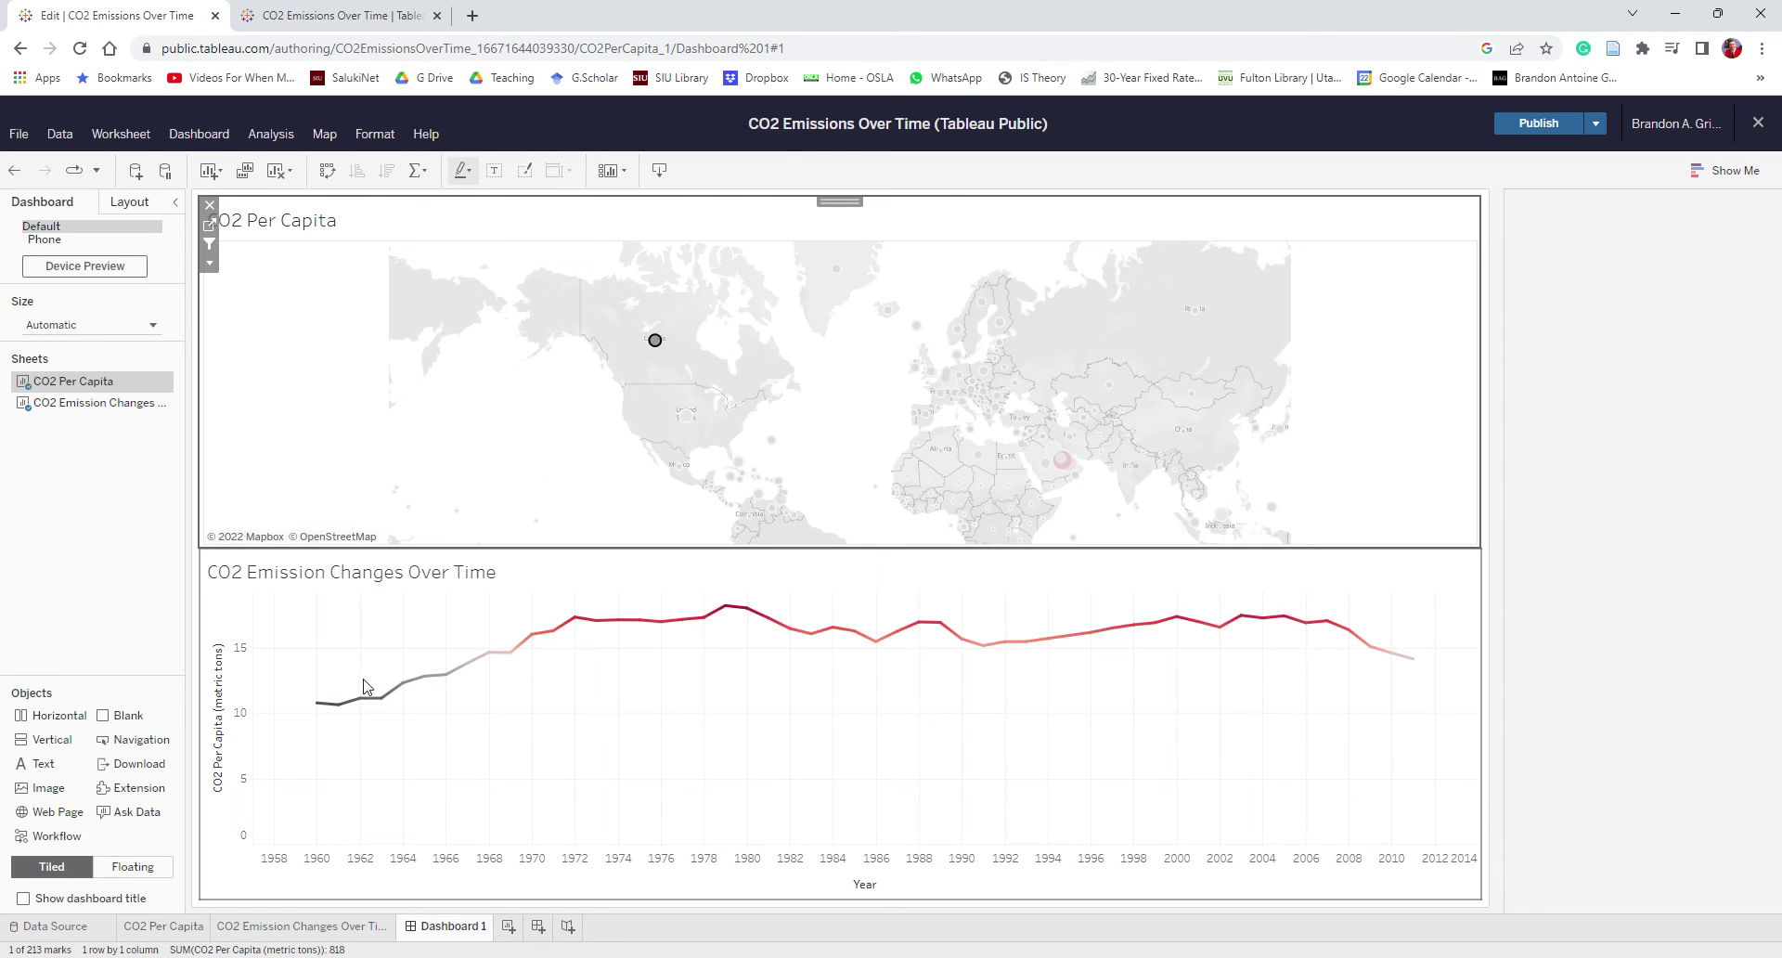
pyautogui.moveTo(587, 629)
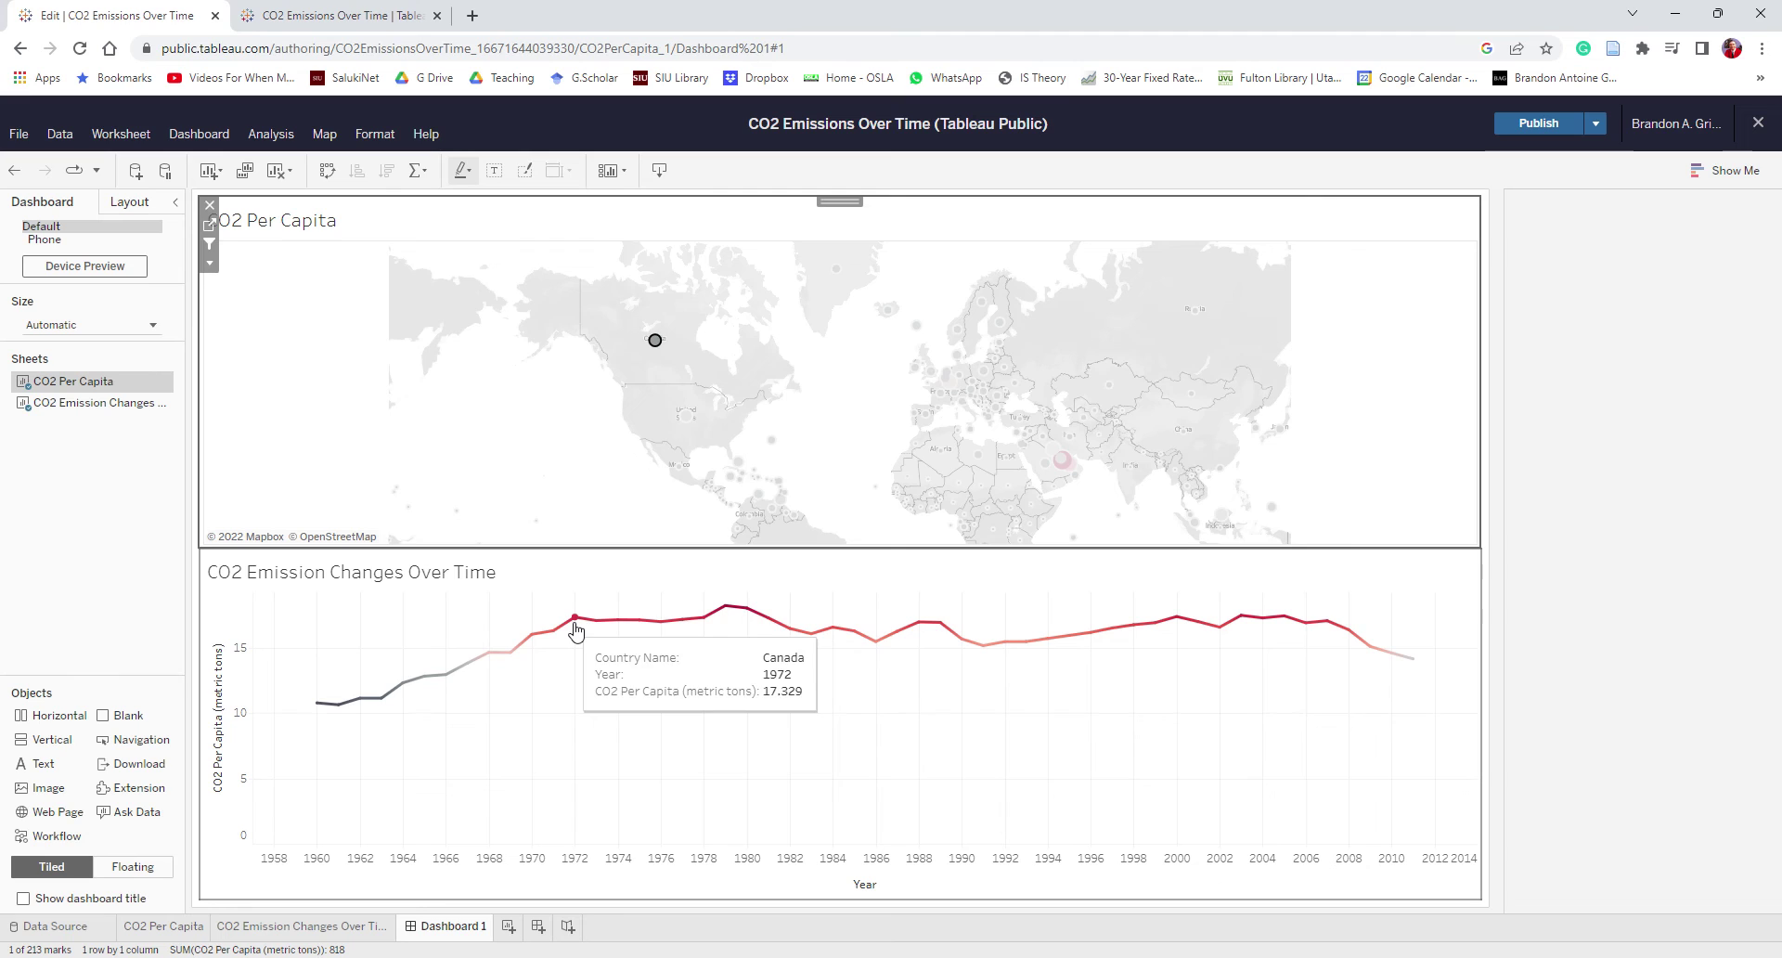
pyautogui.moveTo(727, 617)
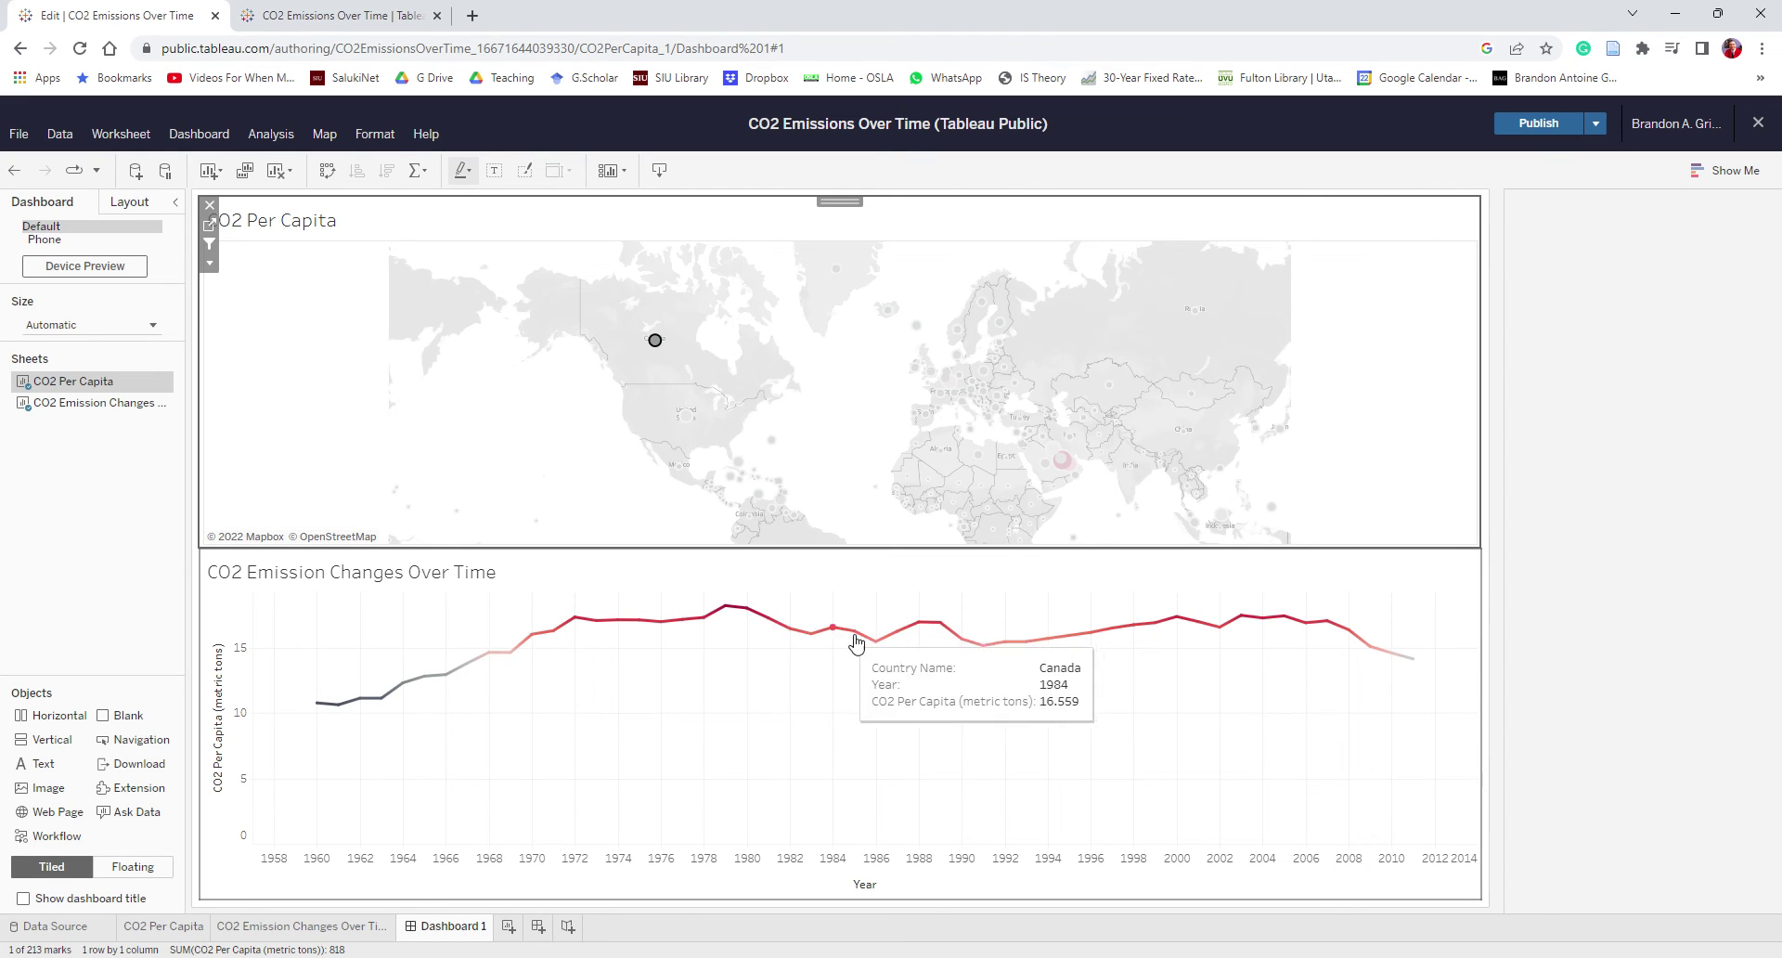
pyautogui.moveTo(1011, 644)
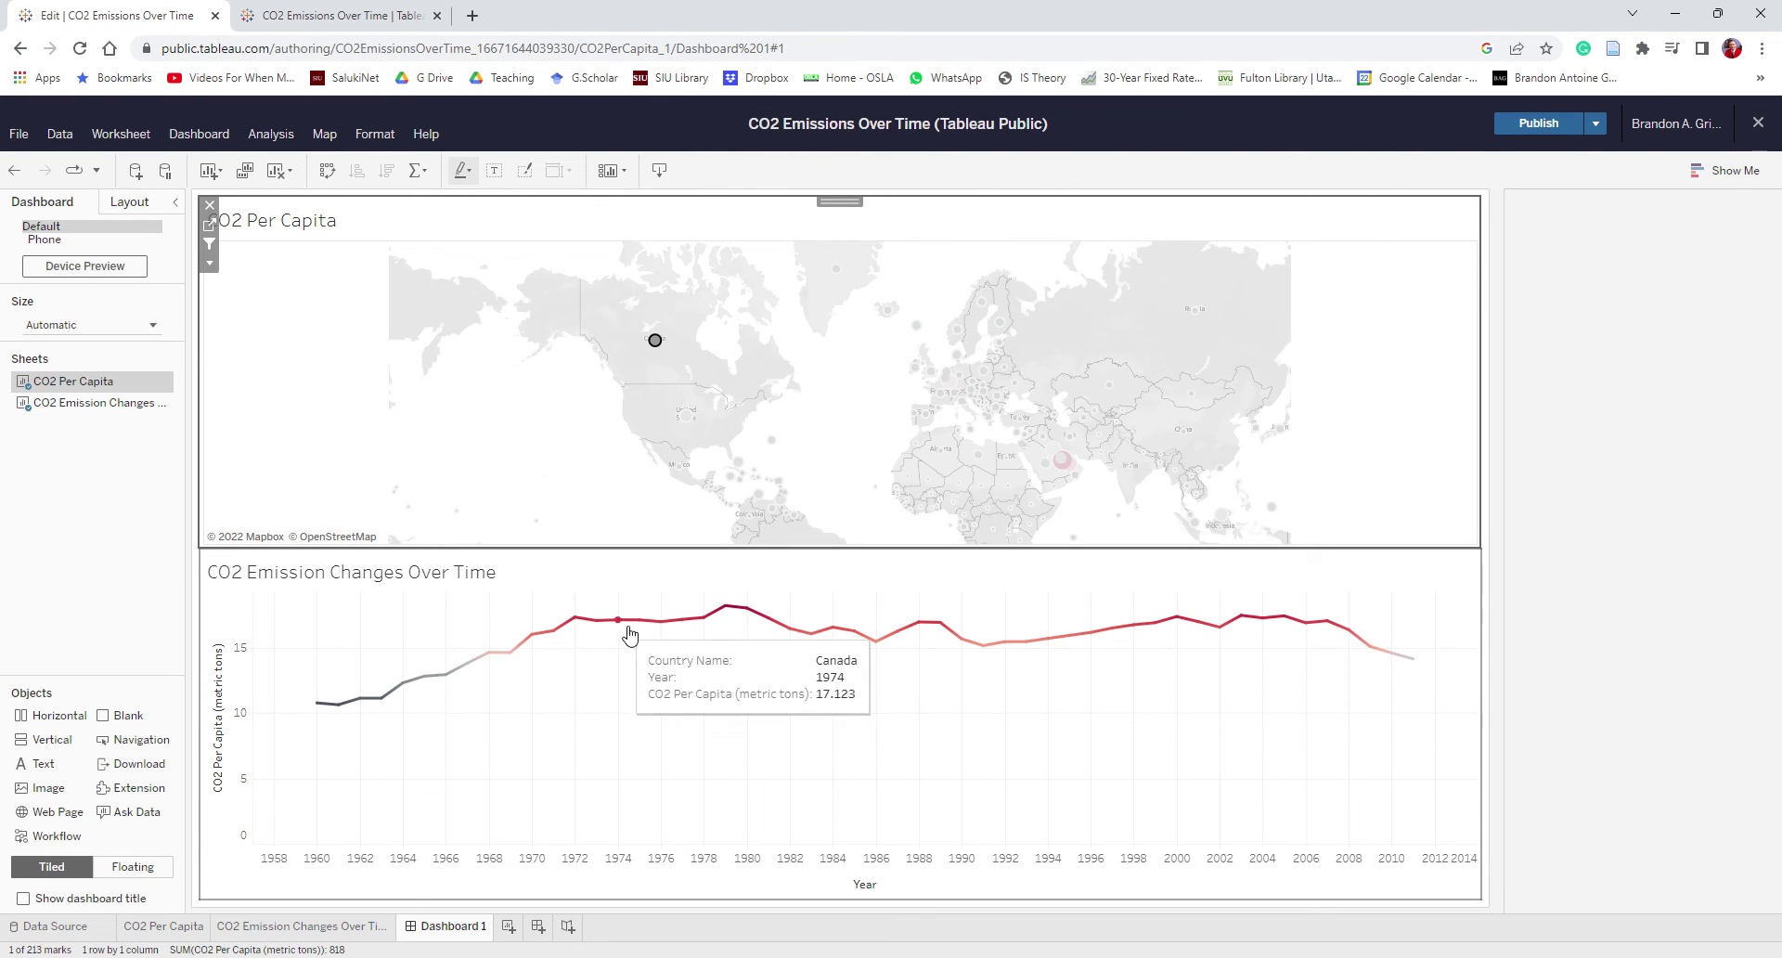
pyautogui.moveTo(1408, 662)
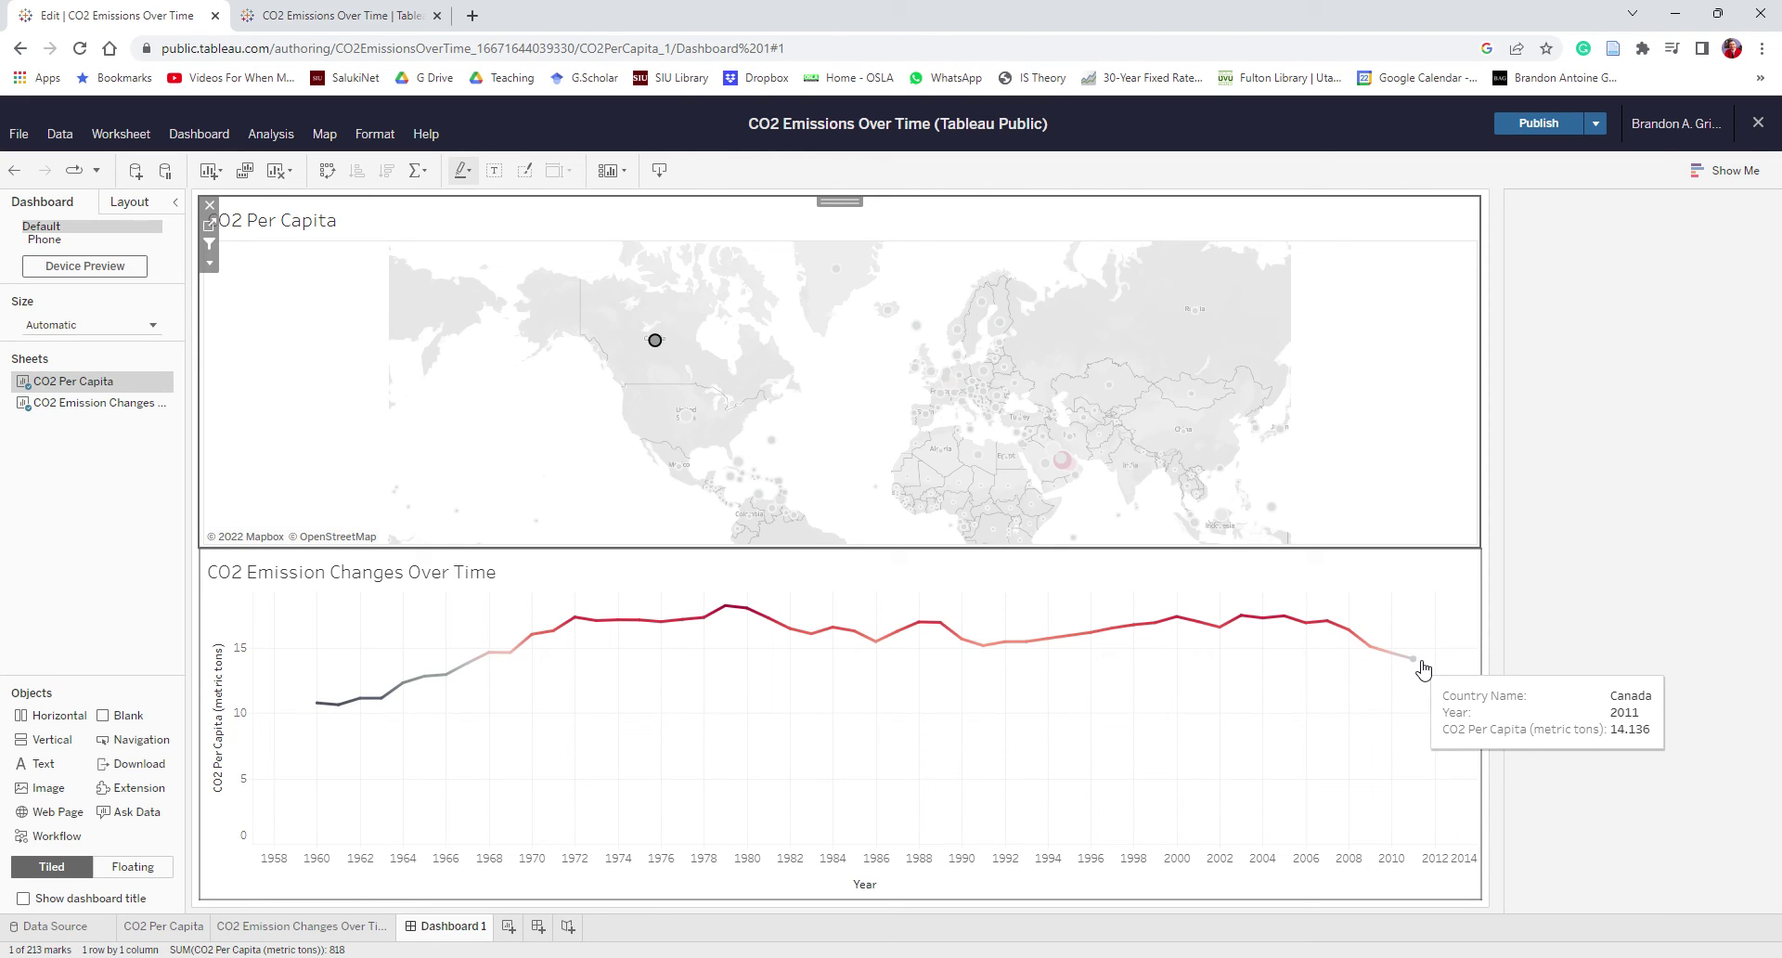
pyautogui.moveTo(666, 349)
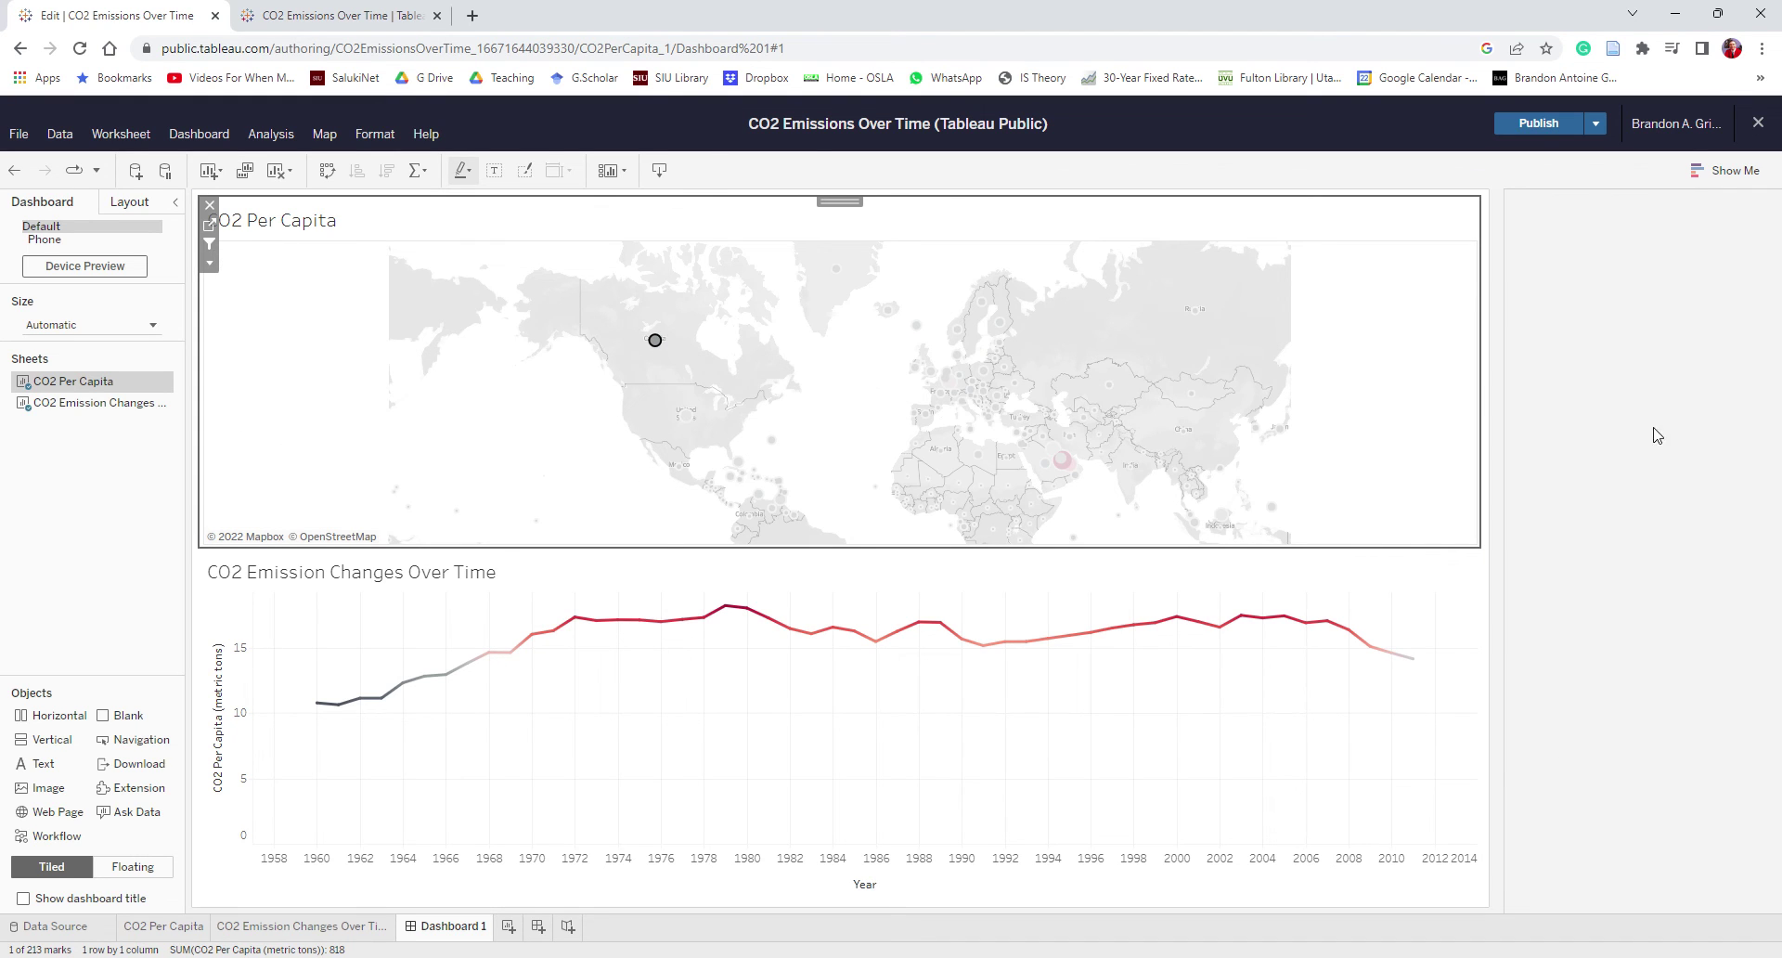
pyautogui.click(708, 422)
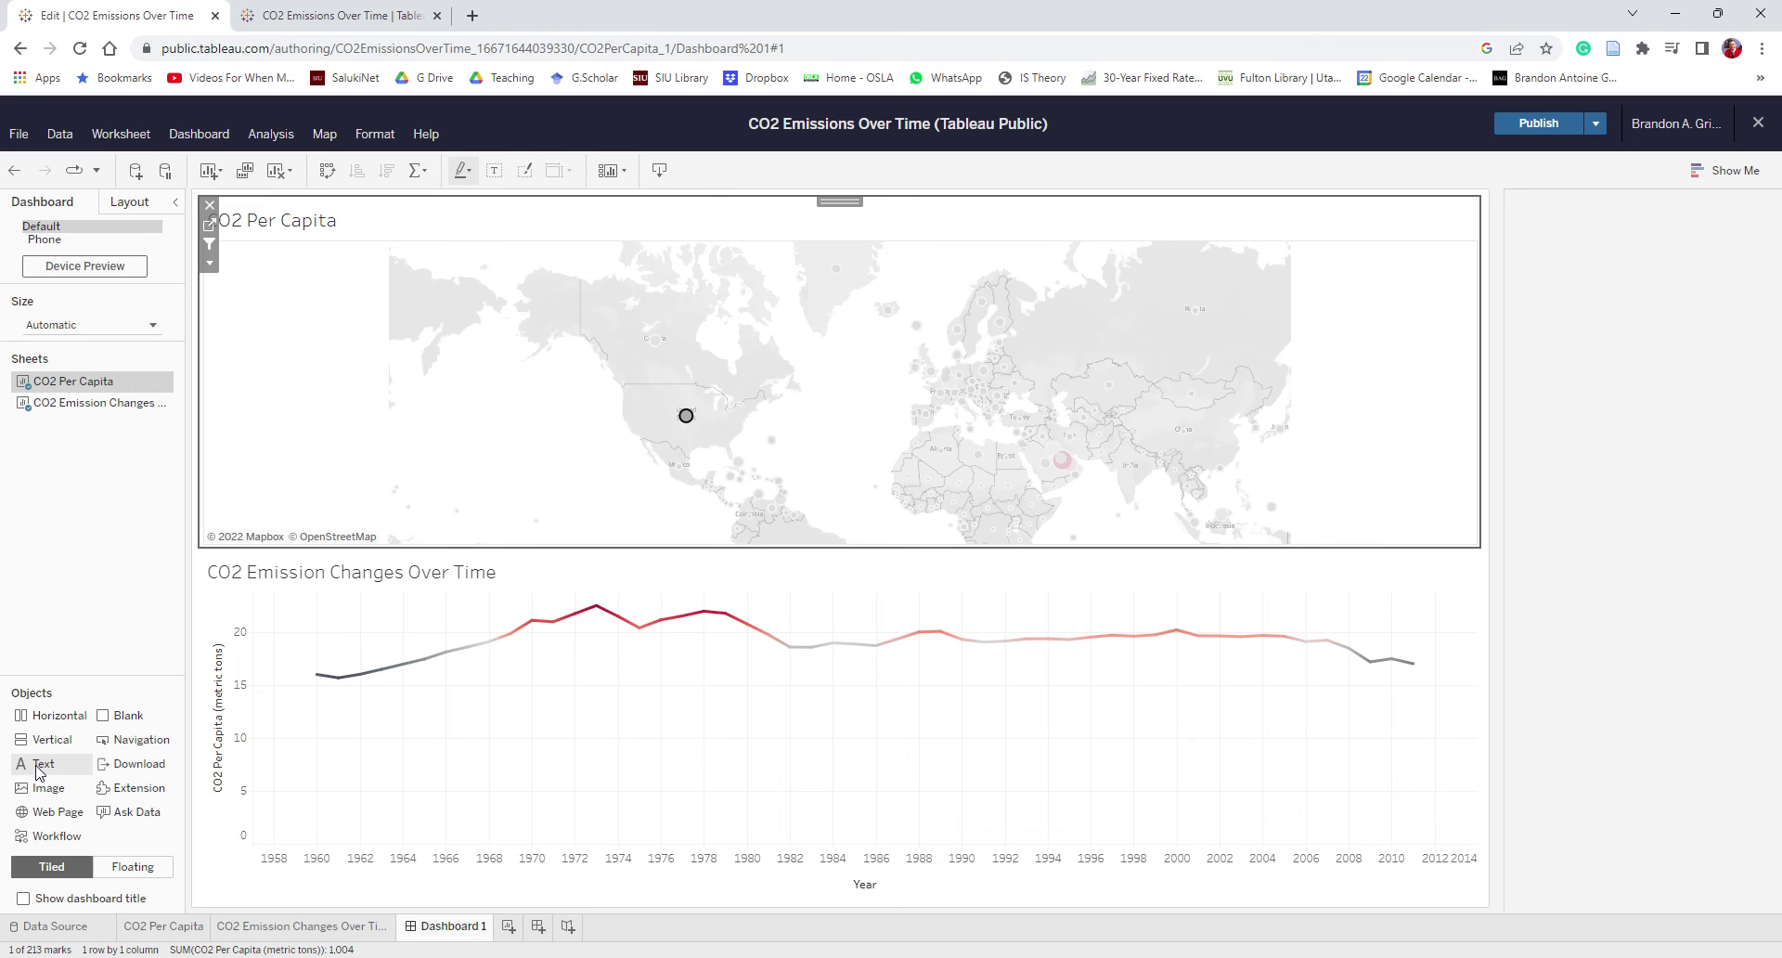
# Add a text object above the map reading "Which country has the highest CO2 emissions per capita?" and "Are the rates increasing?" on two lines.
pyautogui.moveTo(37, 773)
pyautogui.mouseDown()
pyautogui.moveTo(381, 601)
pyautogui.moveTo(715, 263)
pyautogui.moveTo(789, 223)
pyautogui.moveTo(804, 280)
pyautogui.mouseUp()
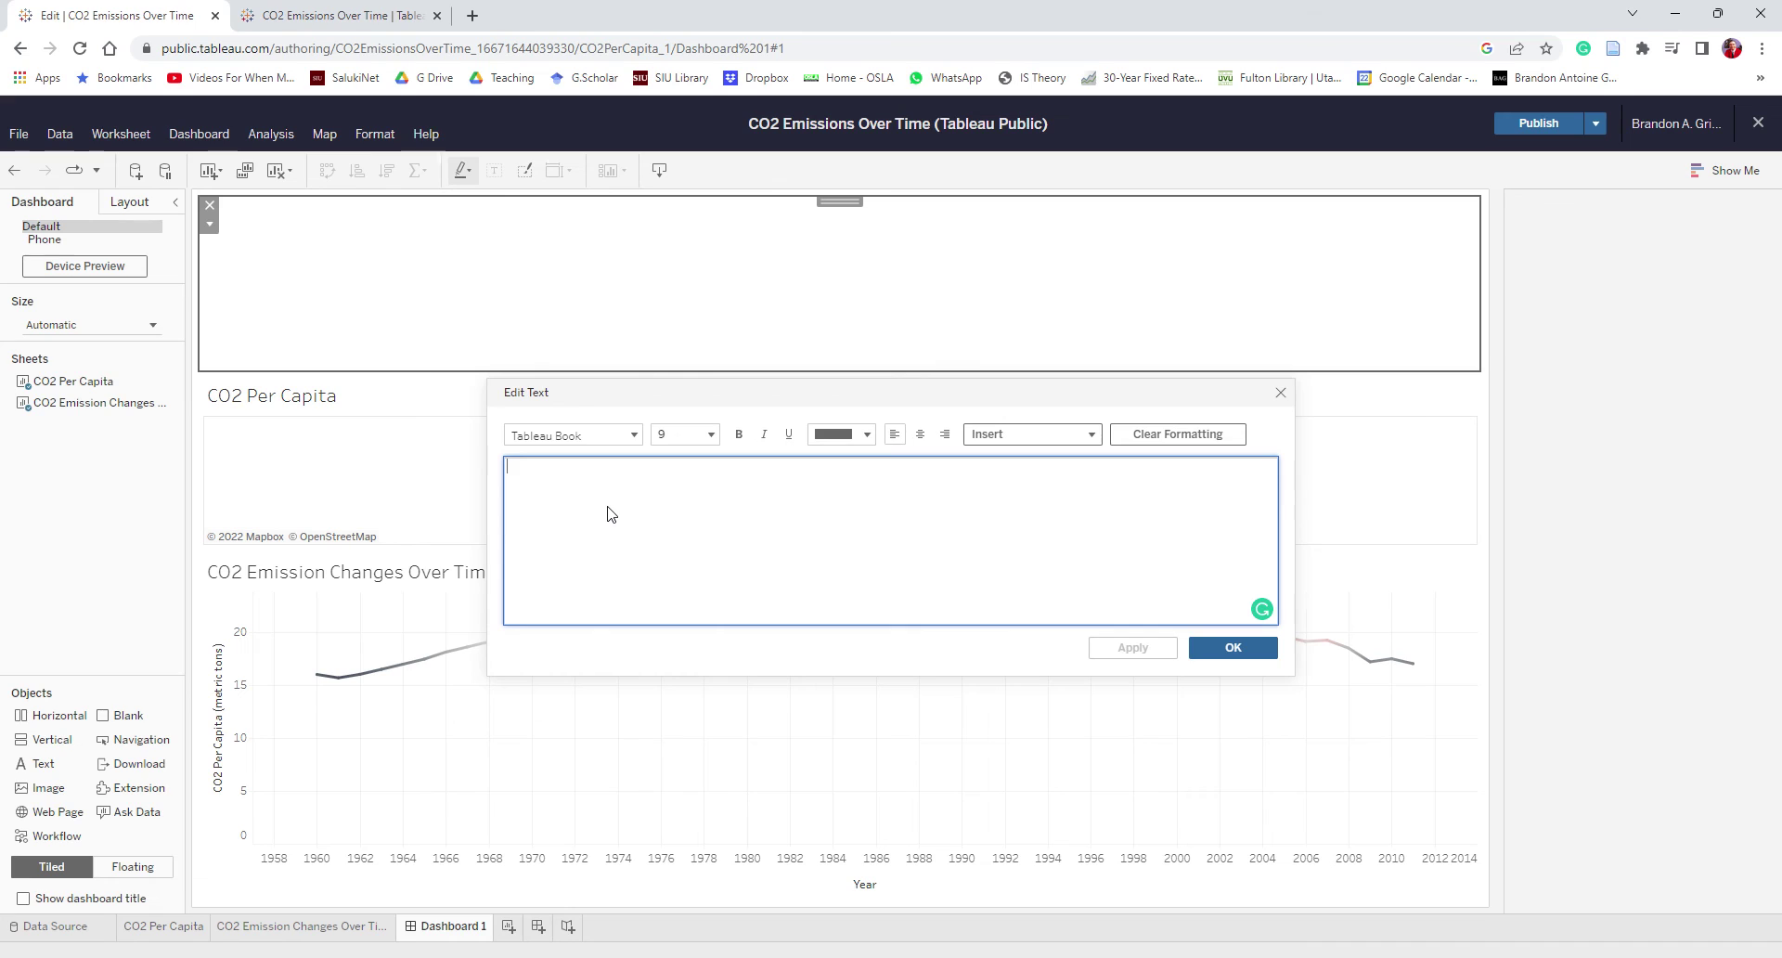
pyautogui.write('Whi')
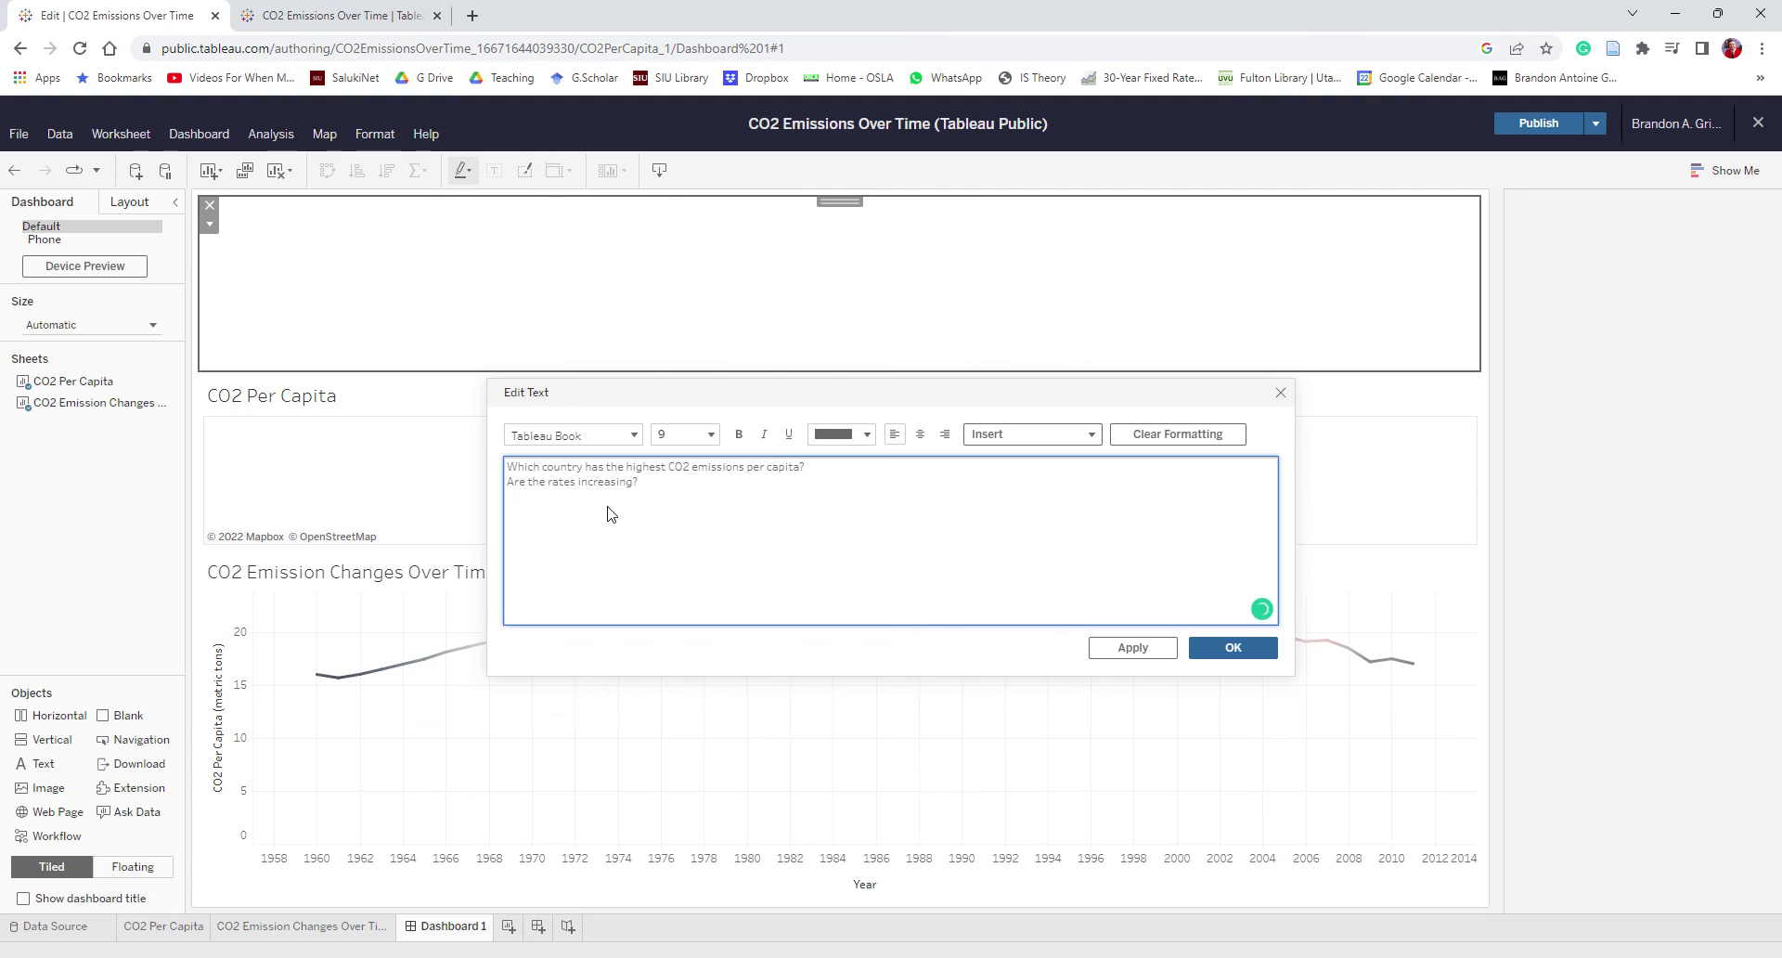
# Make the text line "Which country has the highest CO2 emissions per capita?" bold and set its font size to 22.
pyautogui.hotkey('ctrl', 'a')
pyautogui.hotkey('ctrl', 'c')
pyautogui.hotkey('shift', 'Right')
pyautogui.hotkey('shift', 'Right')
pyautogui.hotkey('shift', 'Right')
pyautogui.hotkey('shift', 'Right')
pyautogui.hotkey('shift', 'Right')
pyautogui.hotkey('shift', 'Right')
pyautogui.hotkey('shift', 'Right')
pyautogui.hotkey('shift', 'Right')
pyautogui.hotkey('shift', 'Right')
pyautogui.hotkey('shift', 'Right')
pyautogui.hotkey('shift', 'Right')
pyautogui.hotkey('shift', 'Right')
pyautogui.hotkey('shift', 'Right')
pyautogui.hotkey('shift', 'Right')
pyautogui.hotkey('shift', 'Right')
pyautogui.hotkey('shift', 'Right')
pyautogui.hotkey('shift', 'Right')
pyautogui.hotkey('shift', 'Right')
pyautogui.hotkey('shift', 'Right')
pyautogui.hotkey('shift', 'Right')
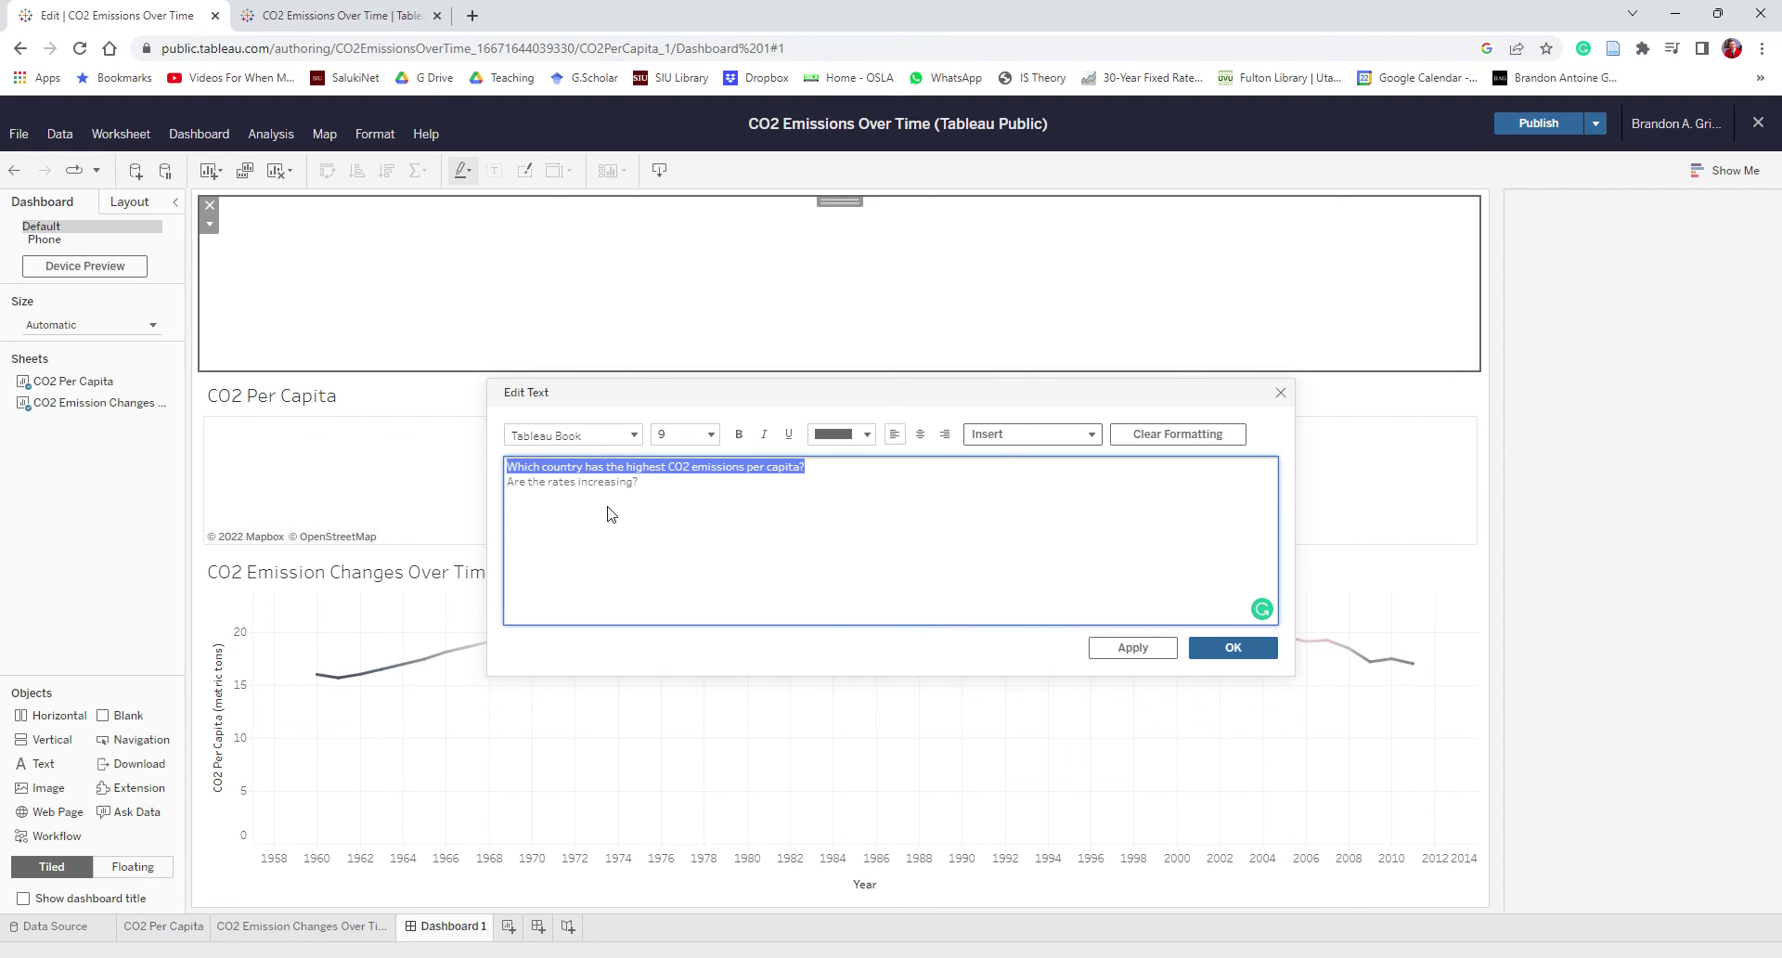
pyautogui.click(631, 435)
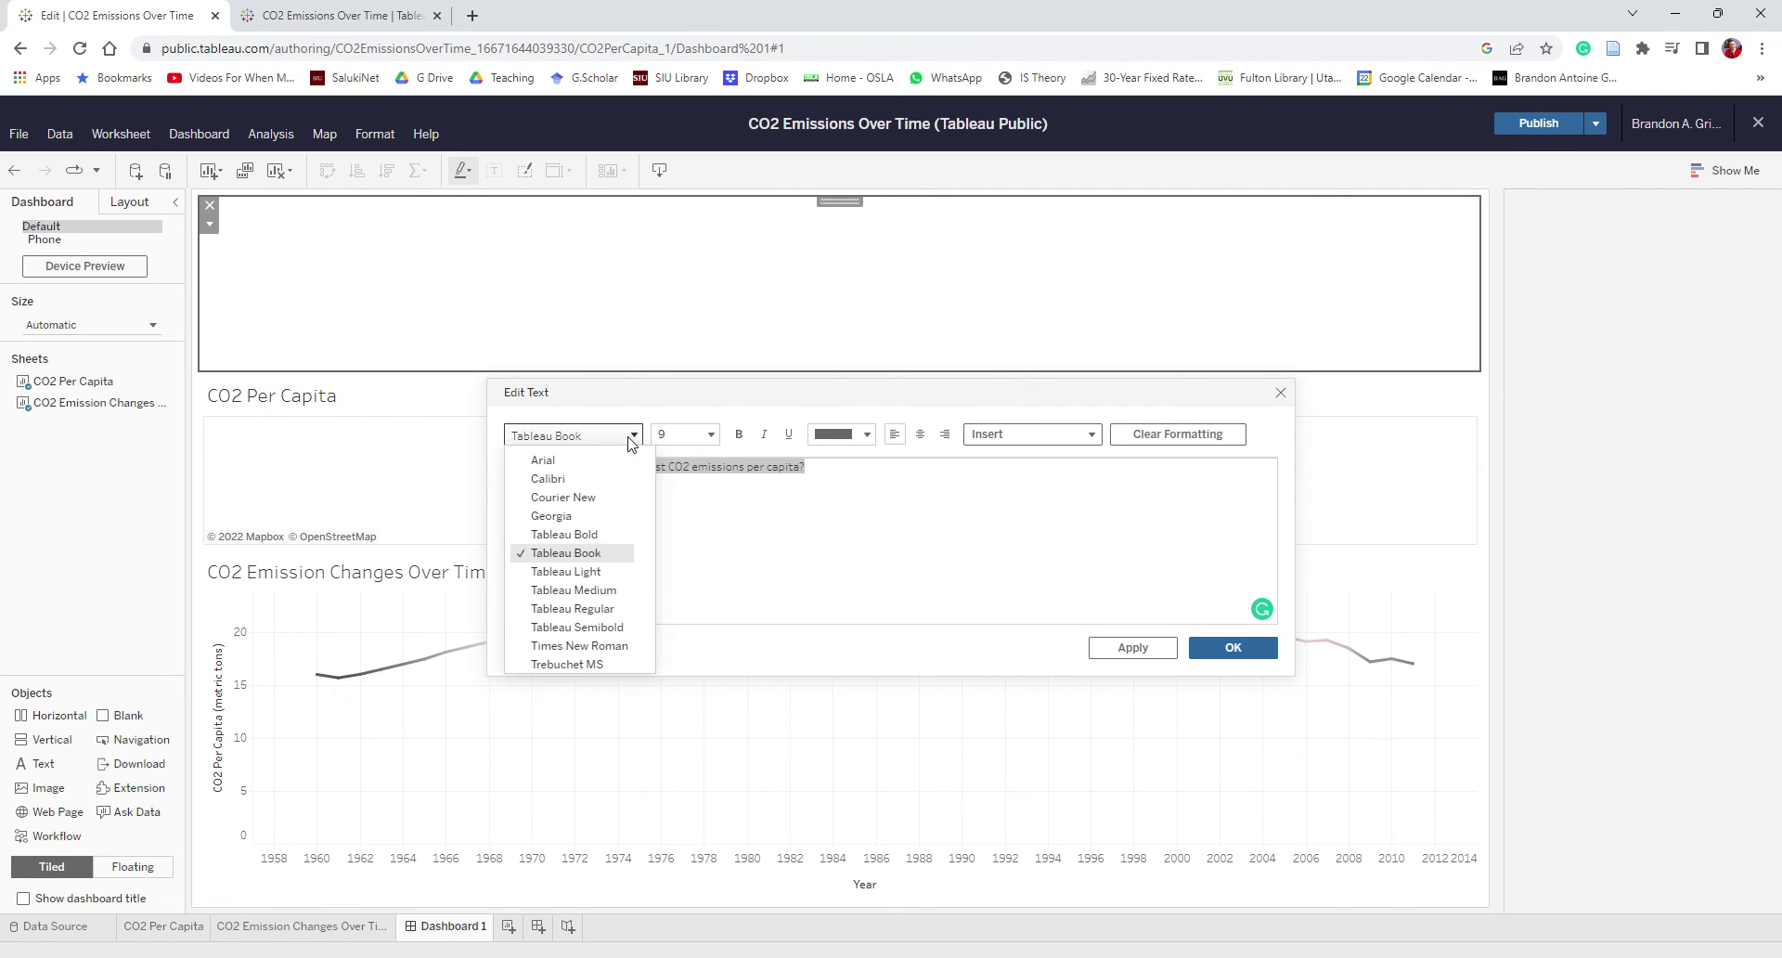
pyautogui.click(605, 528)
pyautogui.click(739, 434)
pyautogui.click(687, 508)
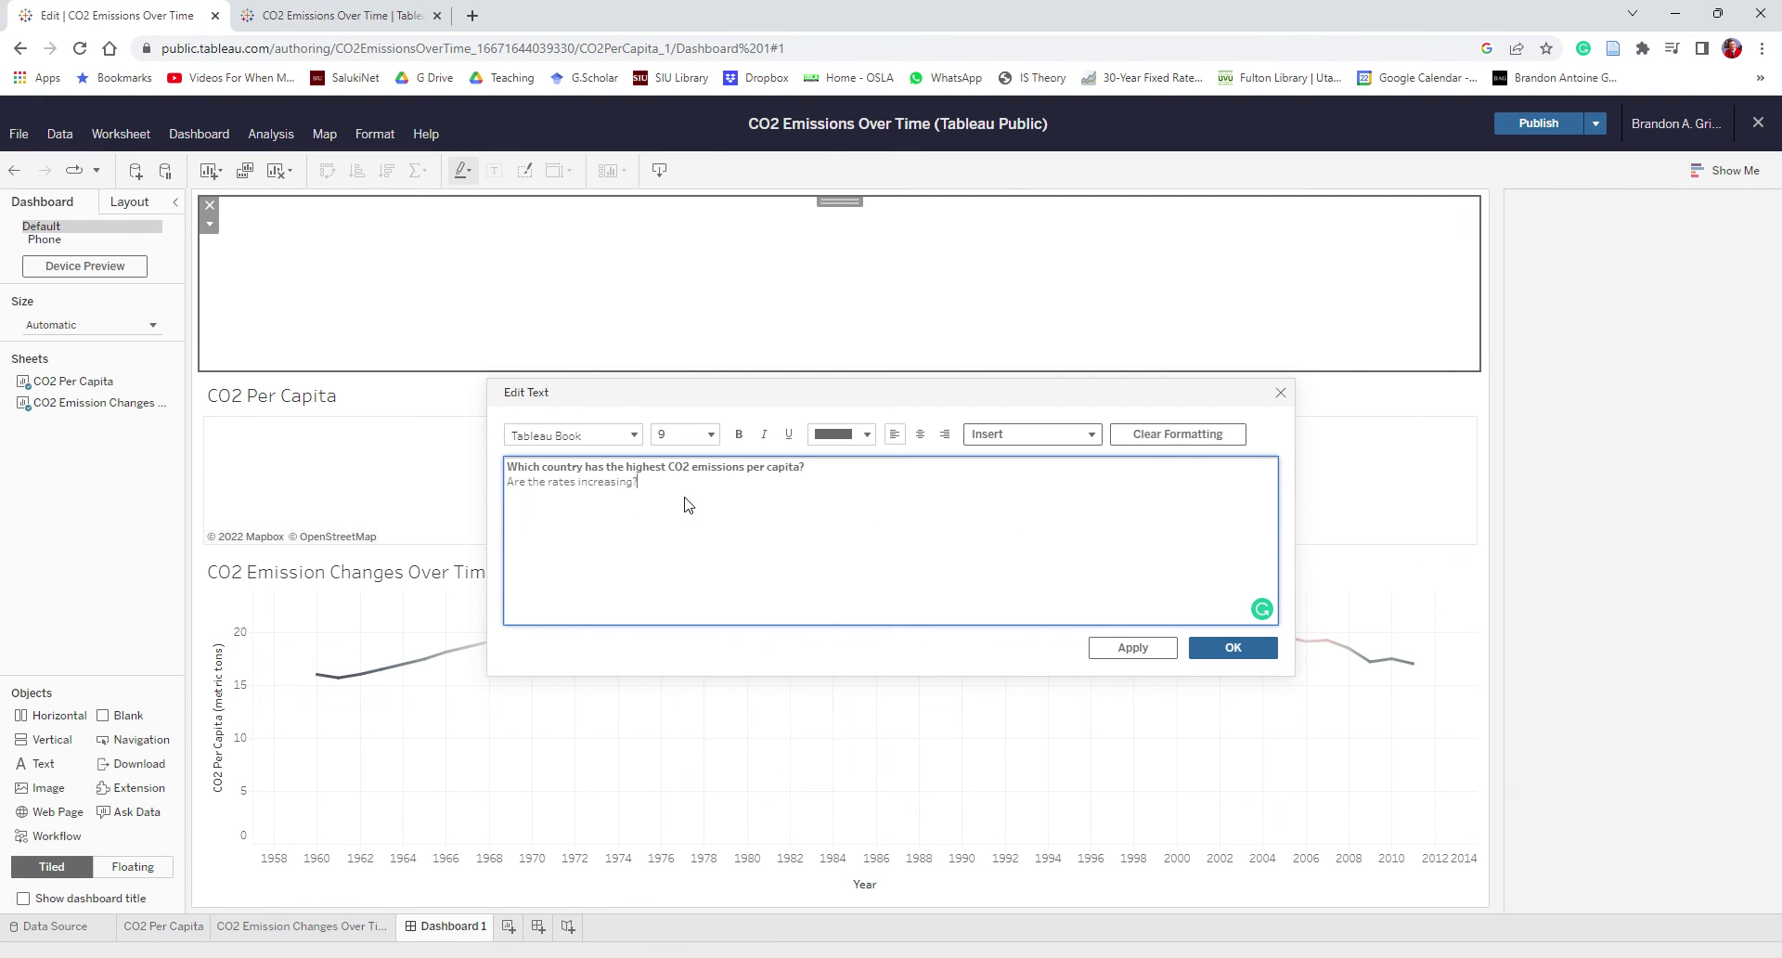
pyautogui.tripleClick(801, 468)
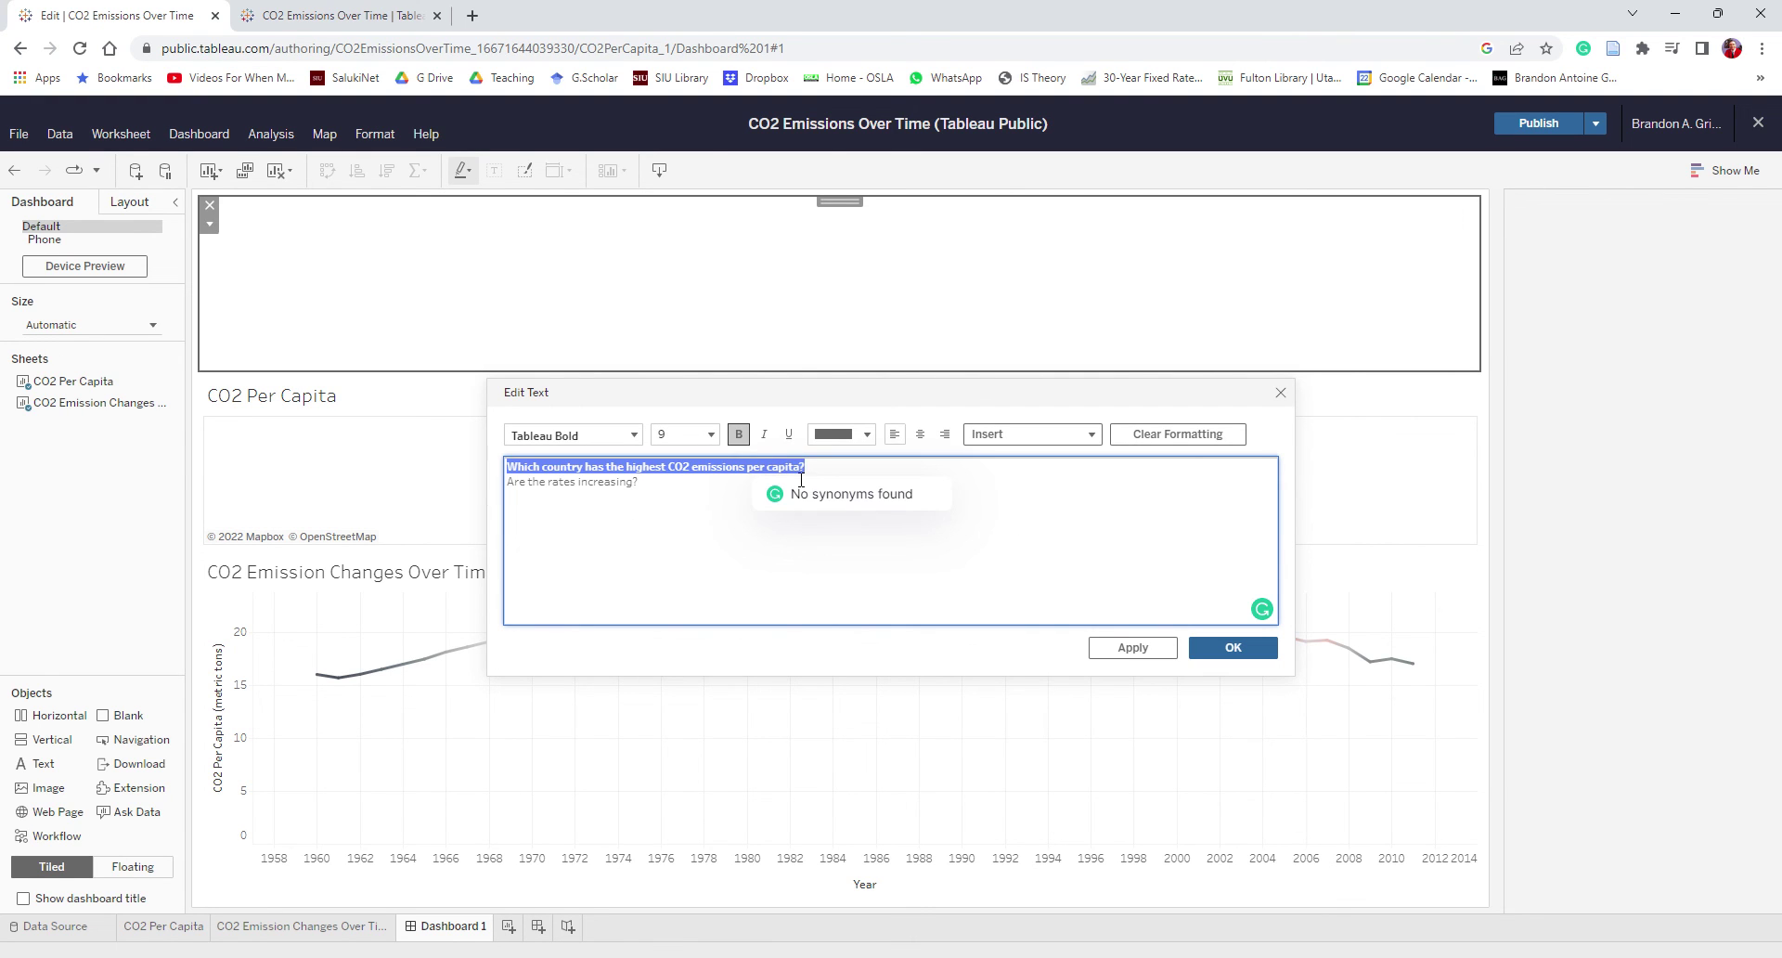
pyautogui.click(712, 434)
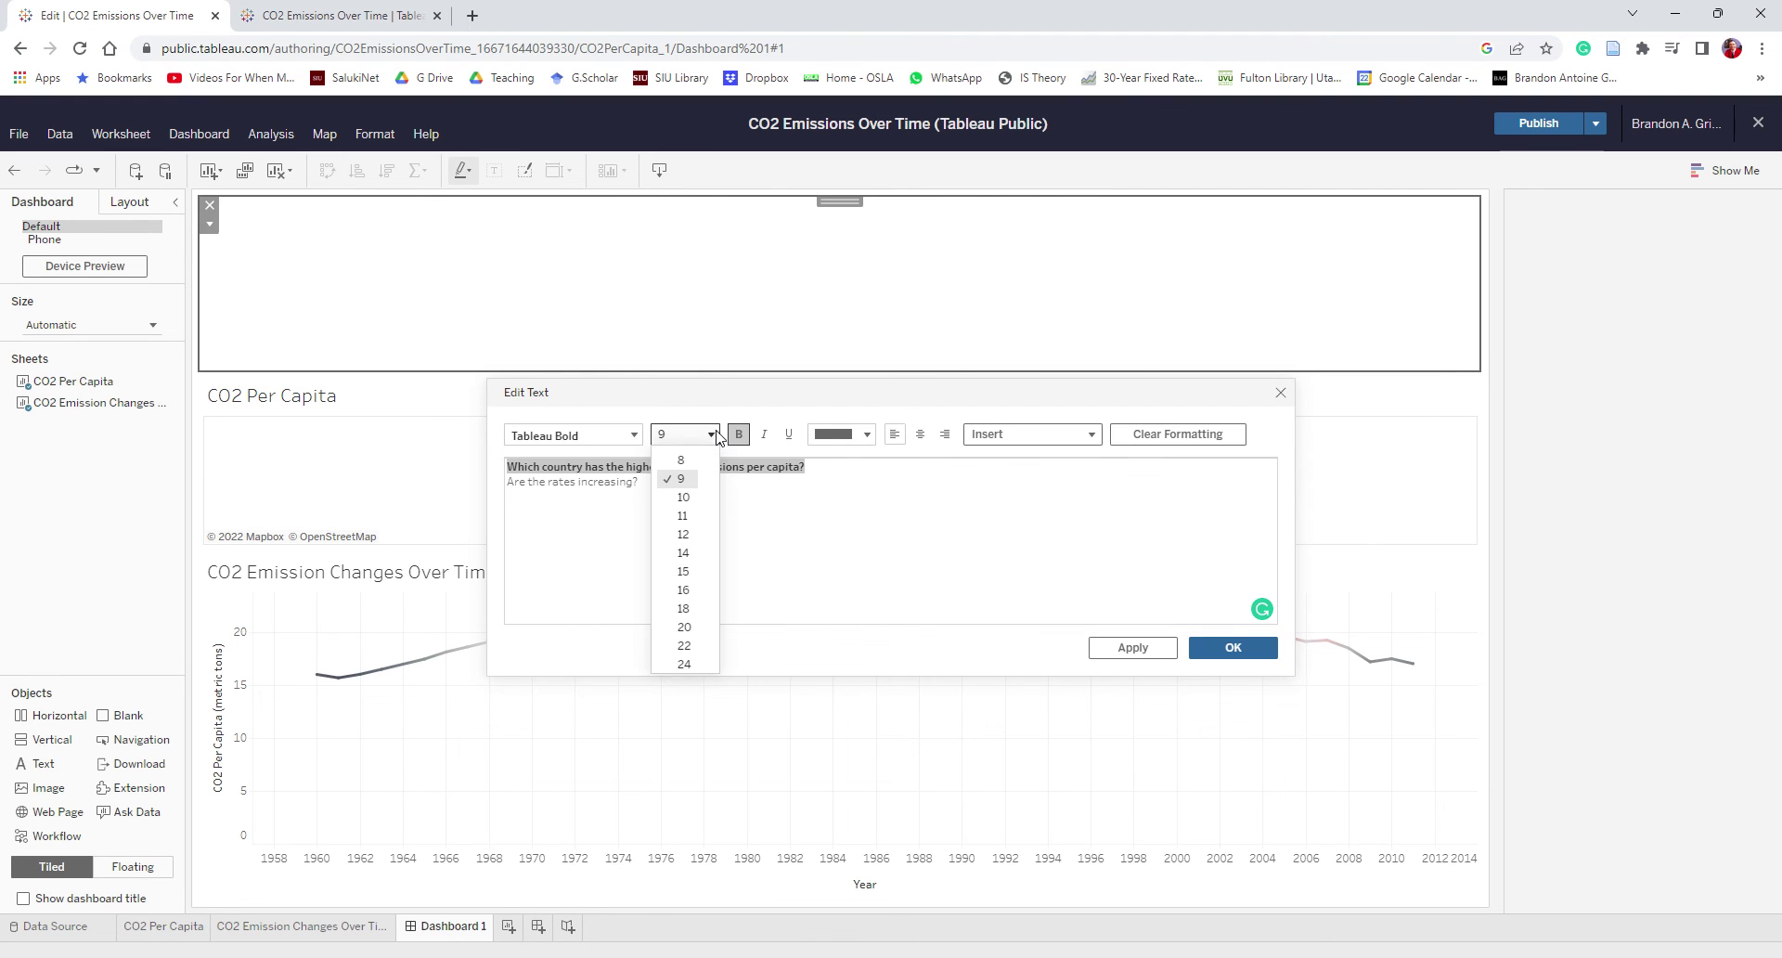
pyautogui.click(684, 645)
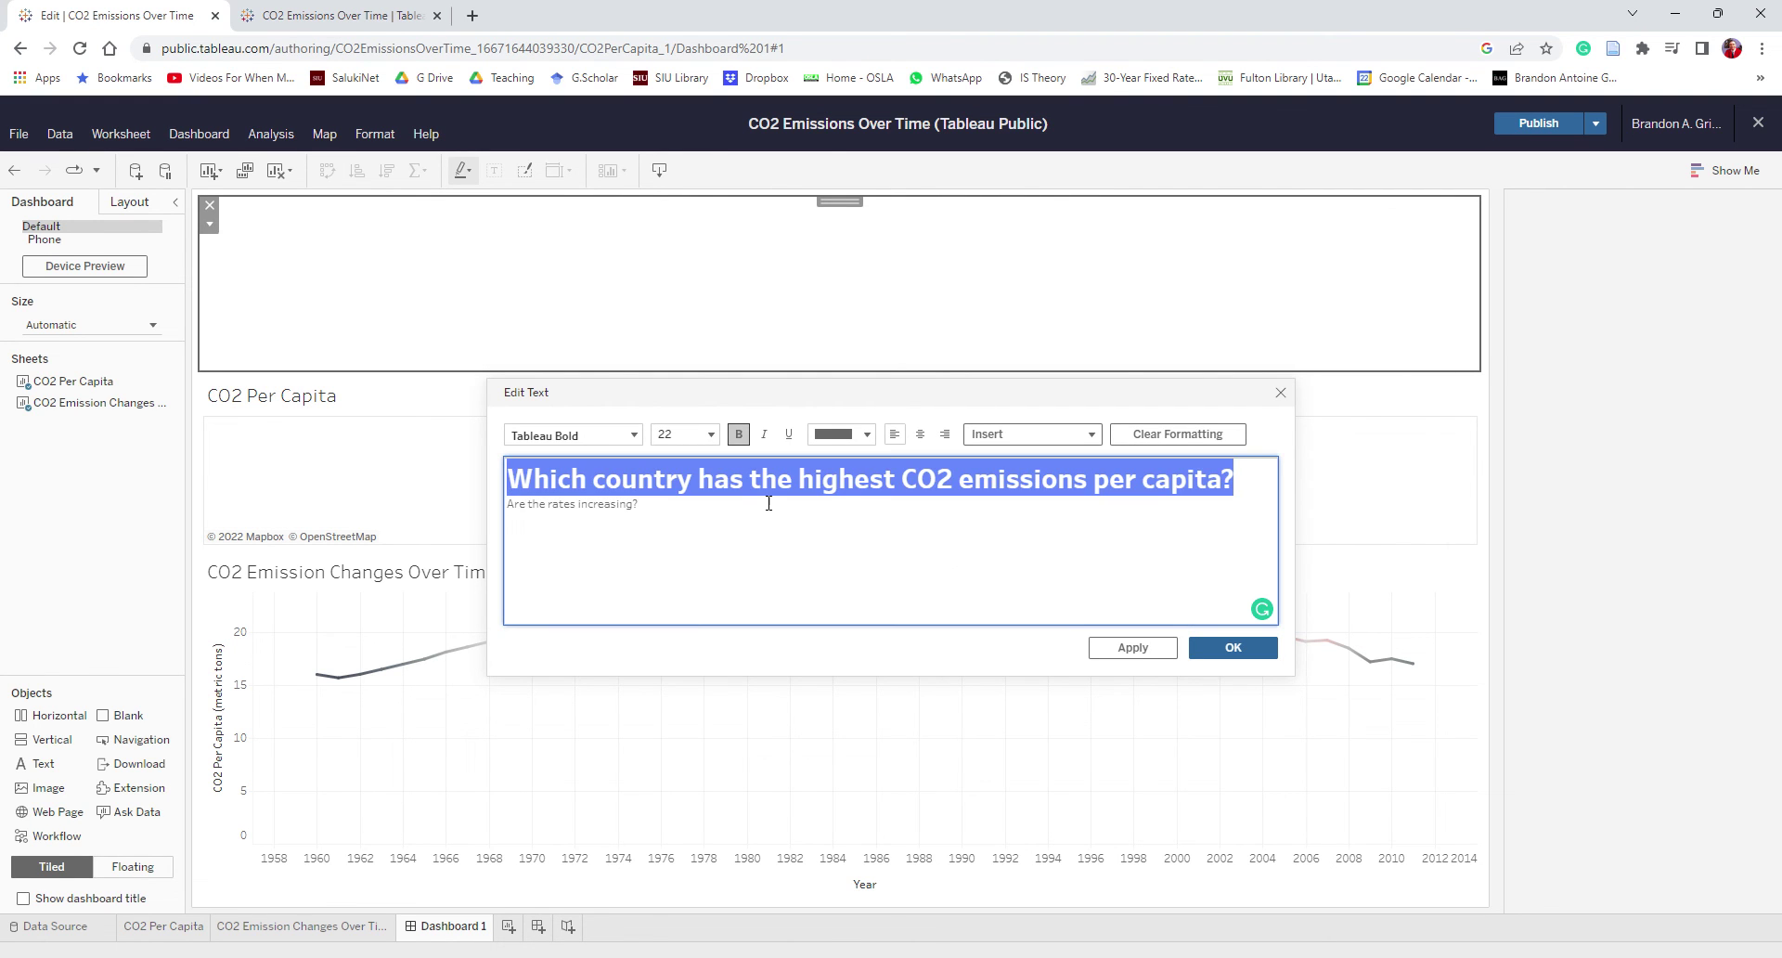
# Italicize the text line "Are the rates increasing?", set its font size to 14, center it, and apply the text changes.
pyautogui.tripleClick(627, 505)
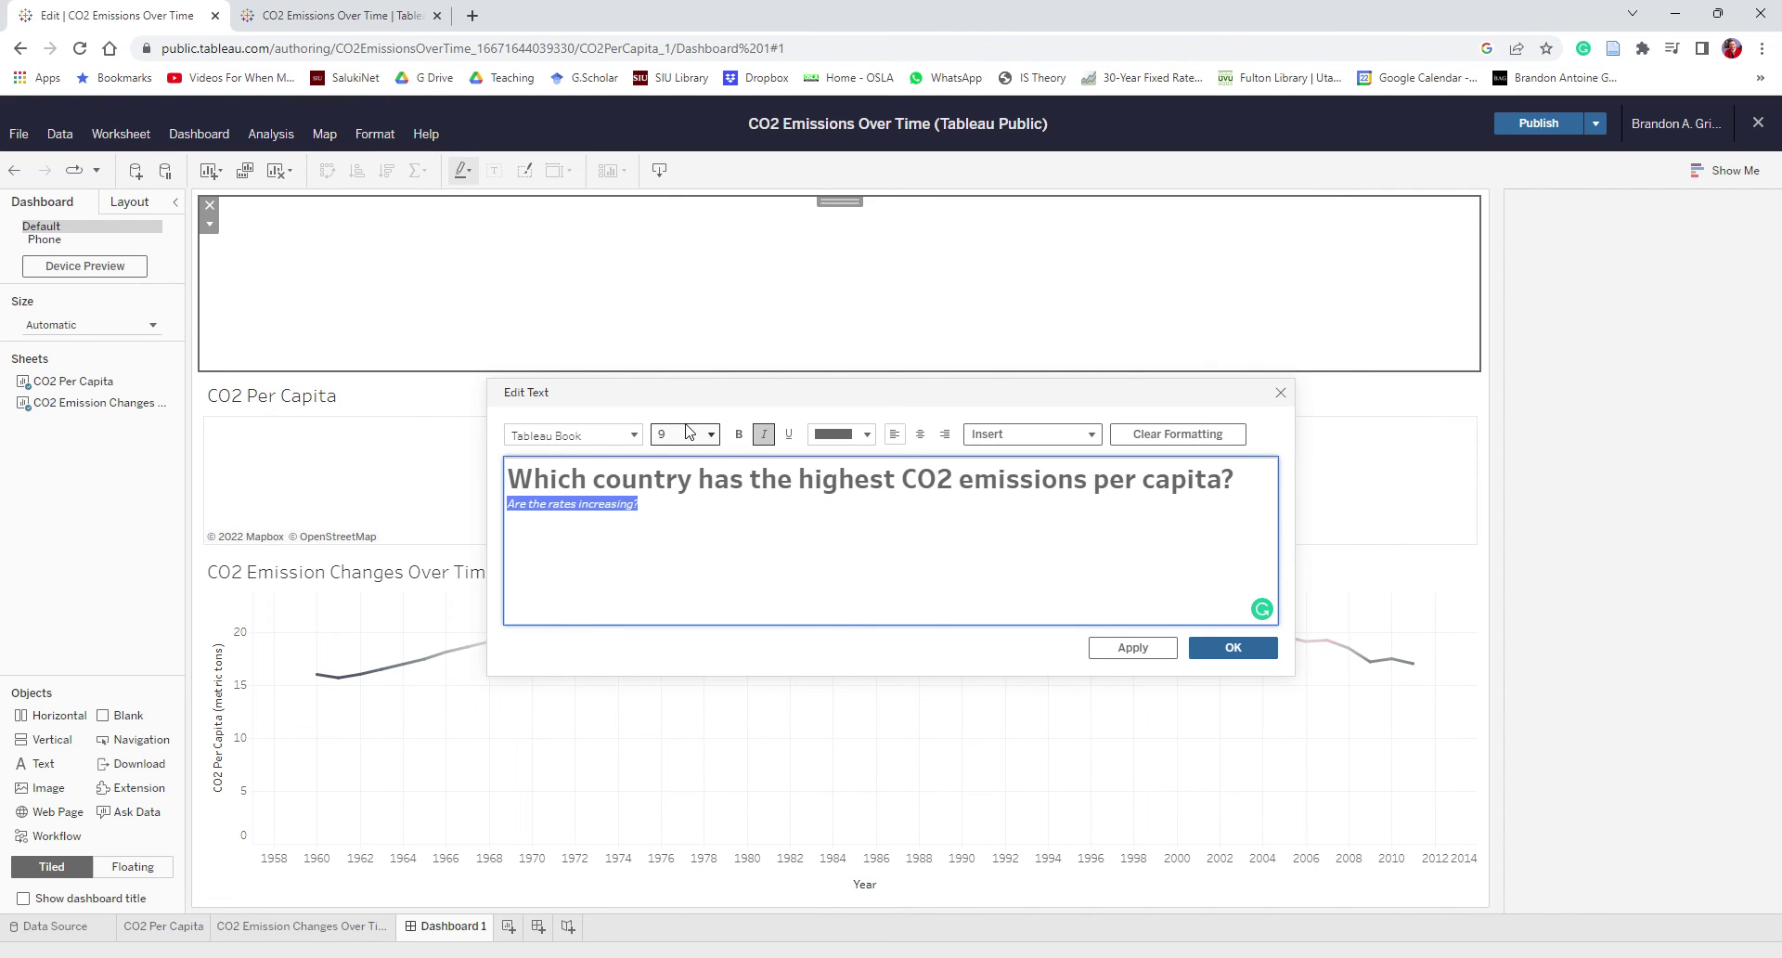
pyautogui.click(712, 439)
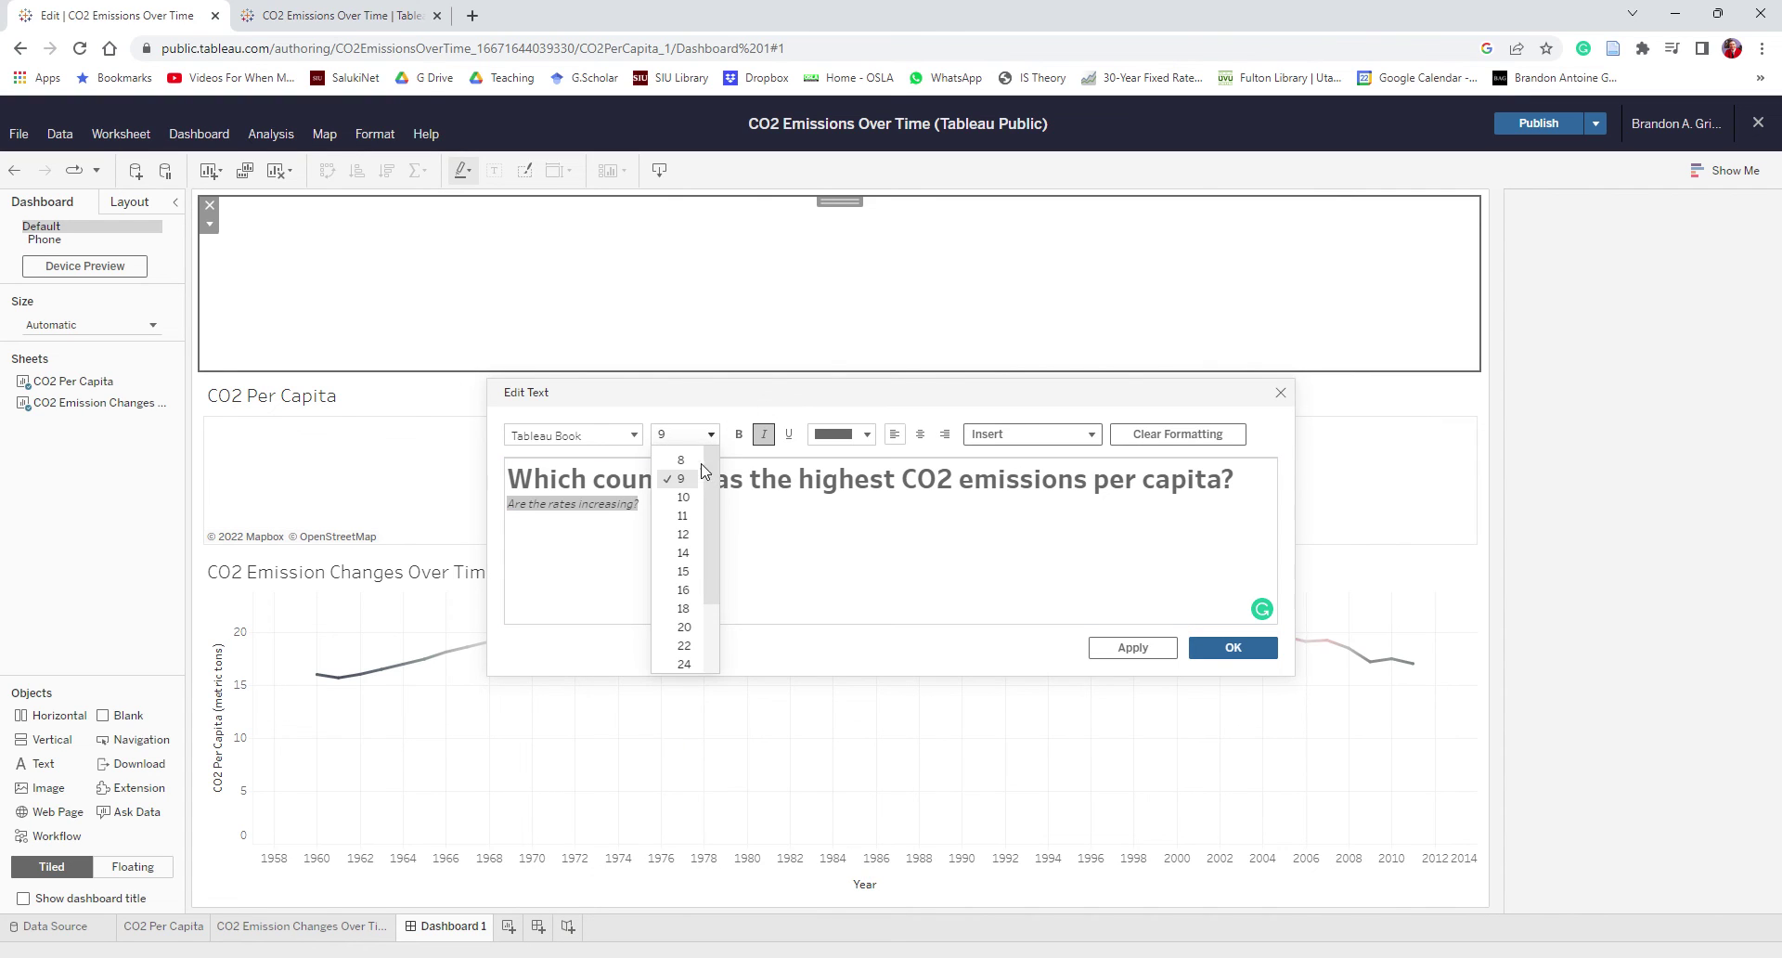
pyautogui.click(687, 553)
pyautogui.click(921, 434)
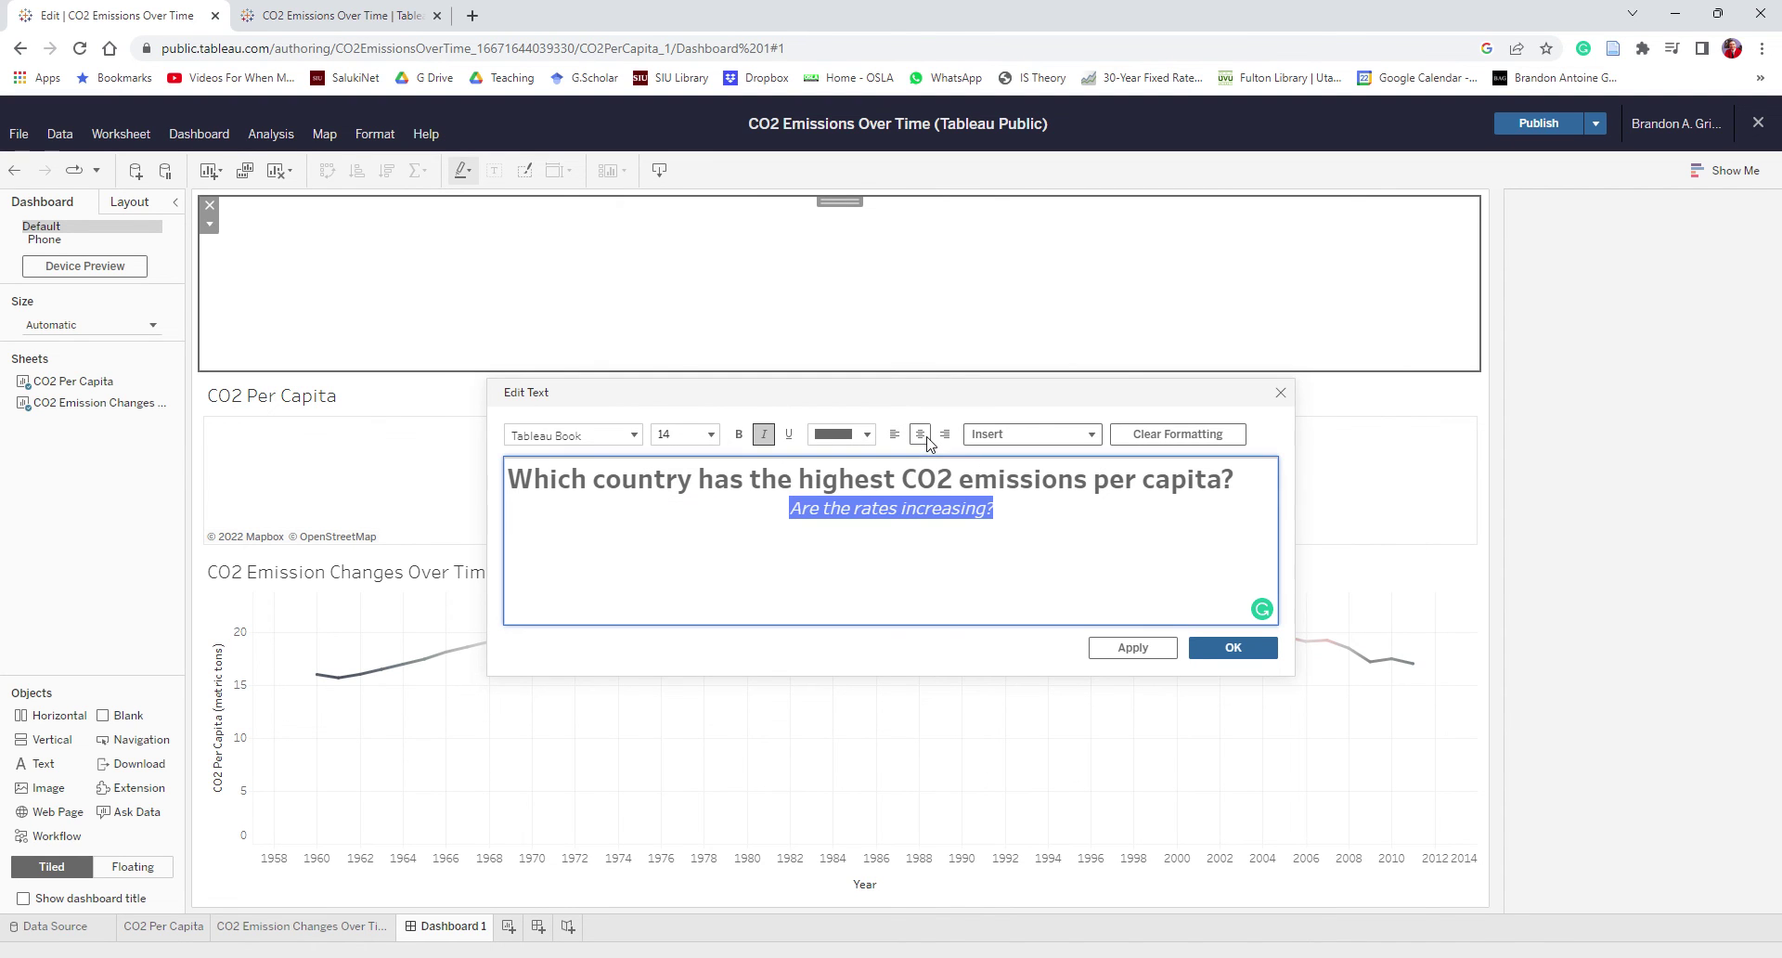
pyautogui.click(1234, 647)
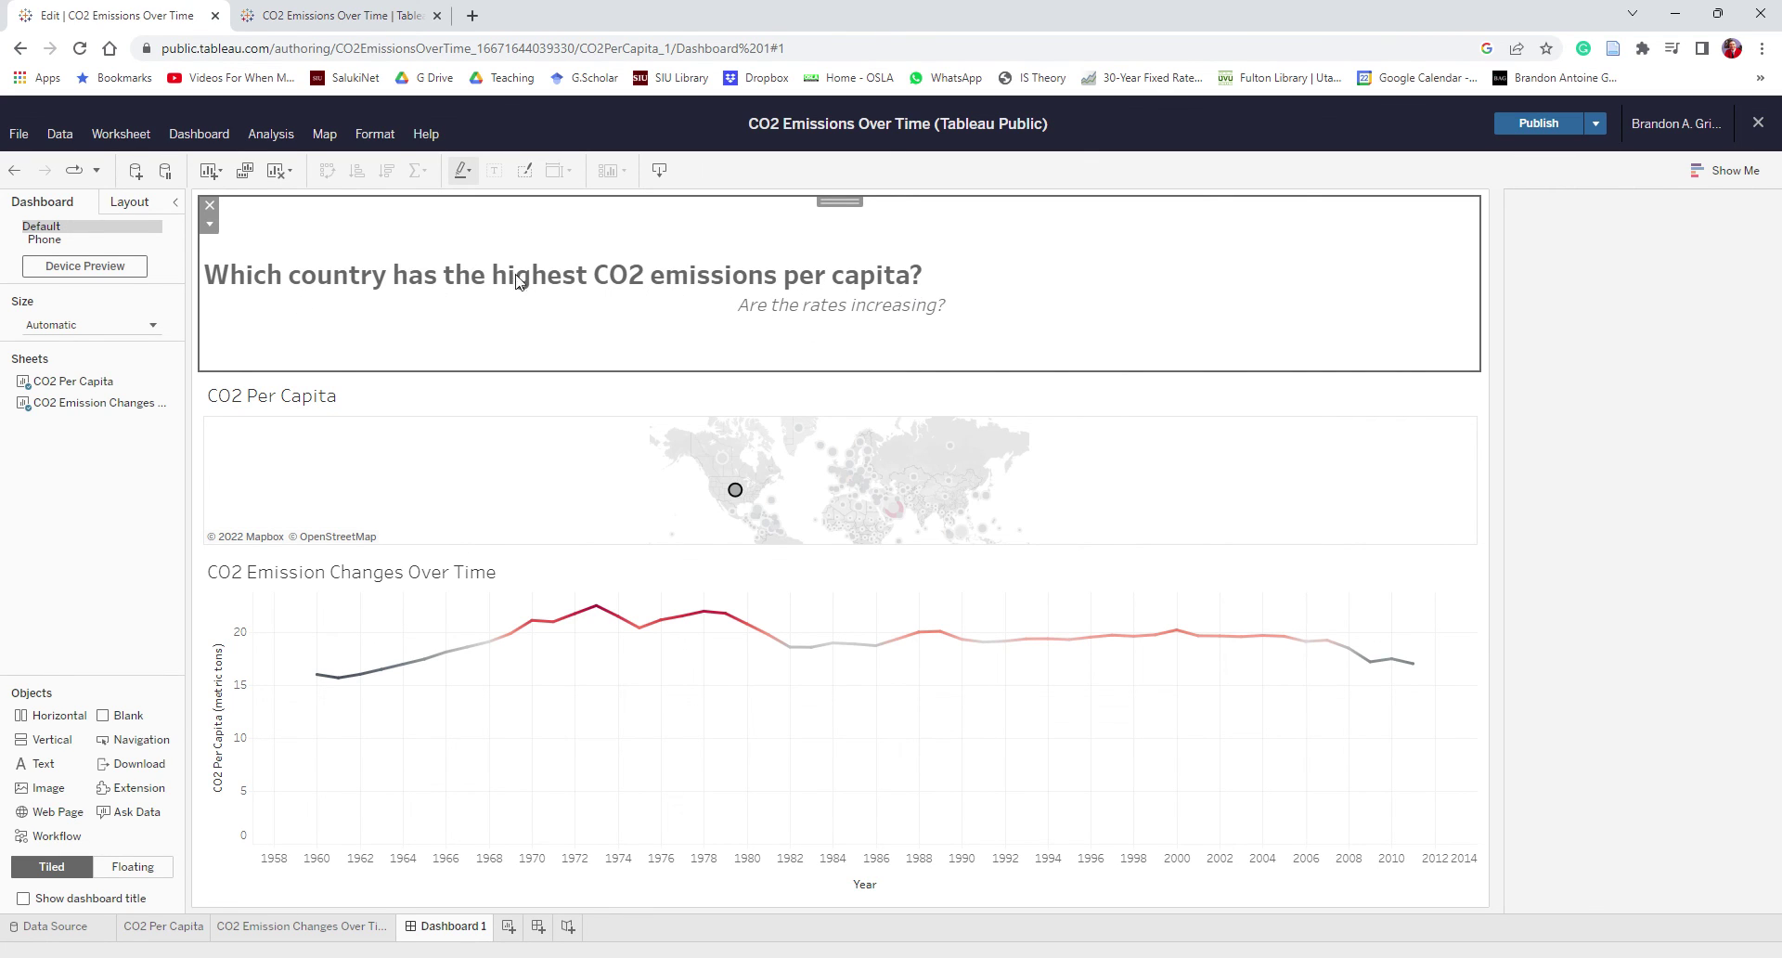
# Reopen the heading text and center both of its lines.
pyautogui.doubleClick(364, 258)
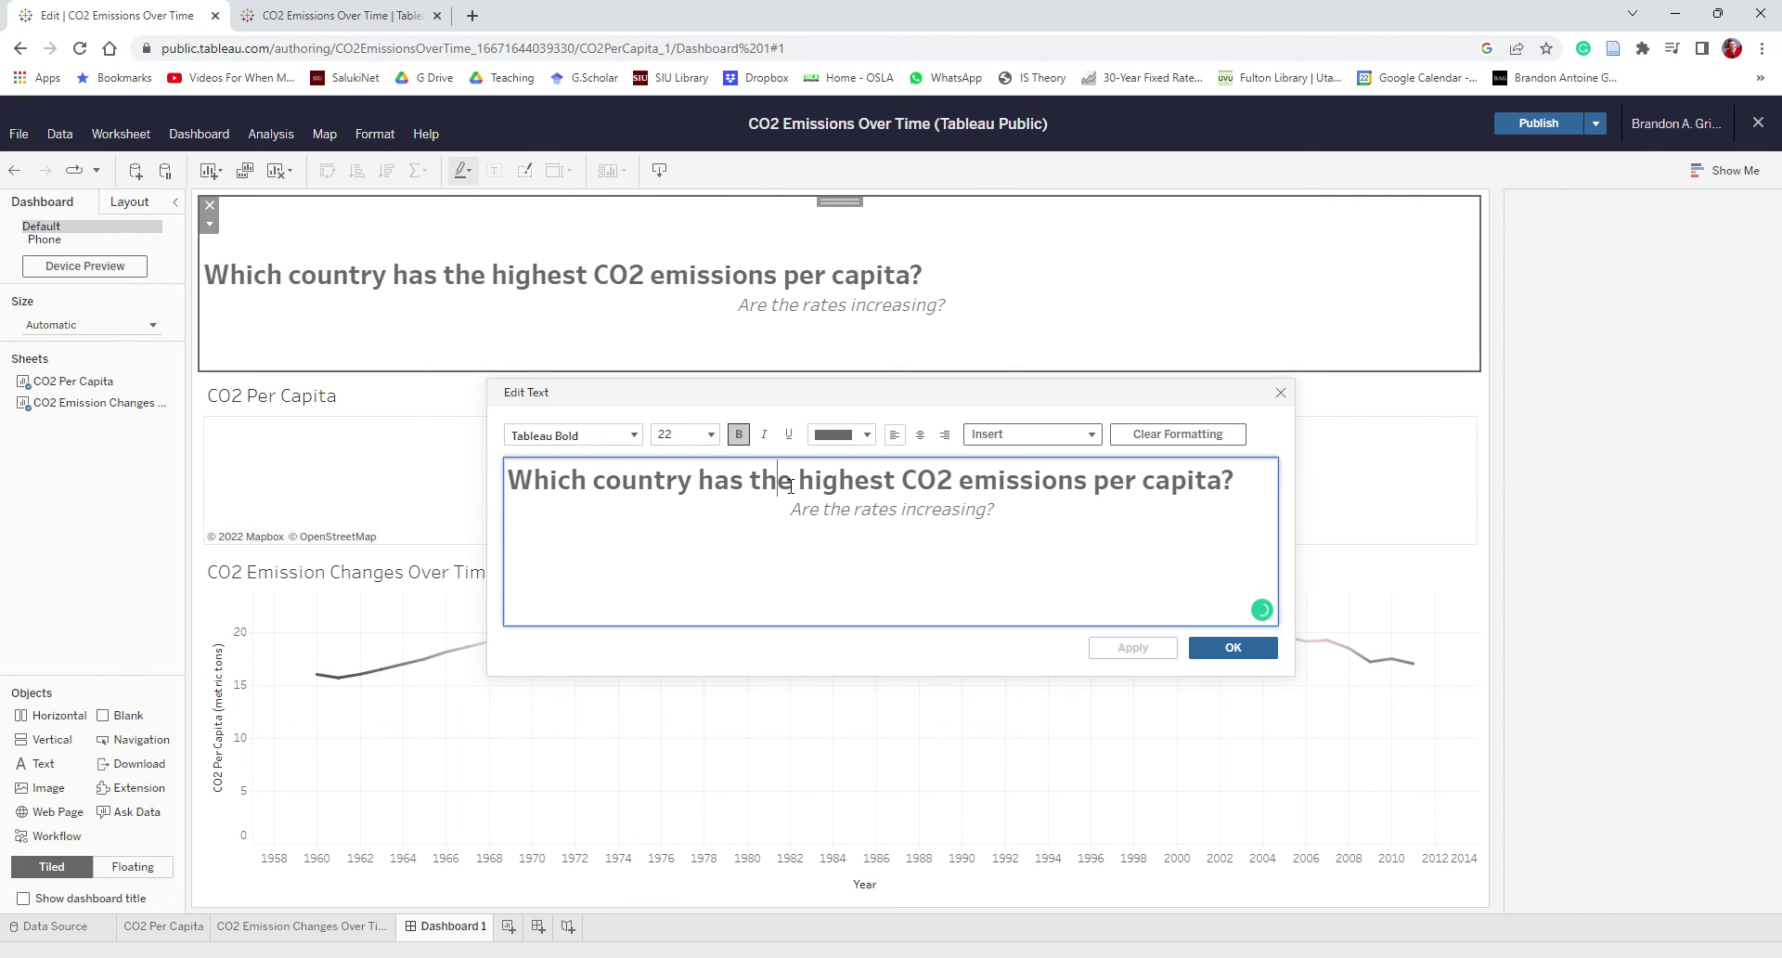
pyautogui.moveTo(1000, 526); pyautogui.dragTo(454, 413)
pyautogui.click(921, 436)
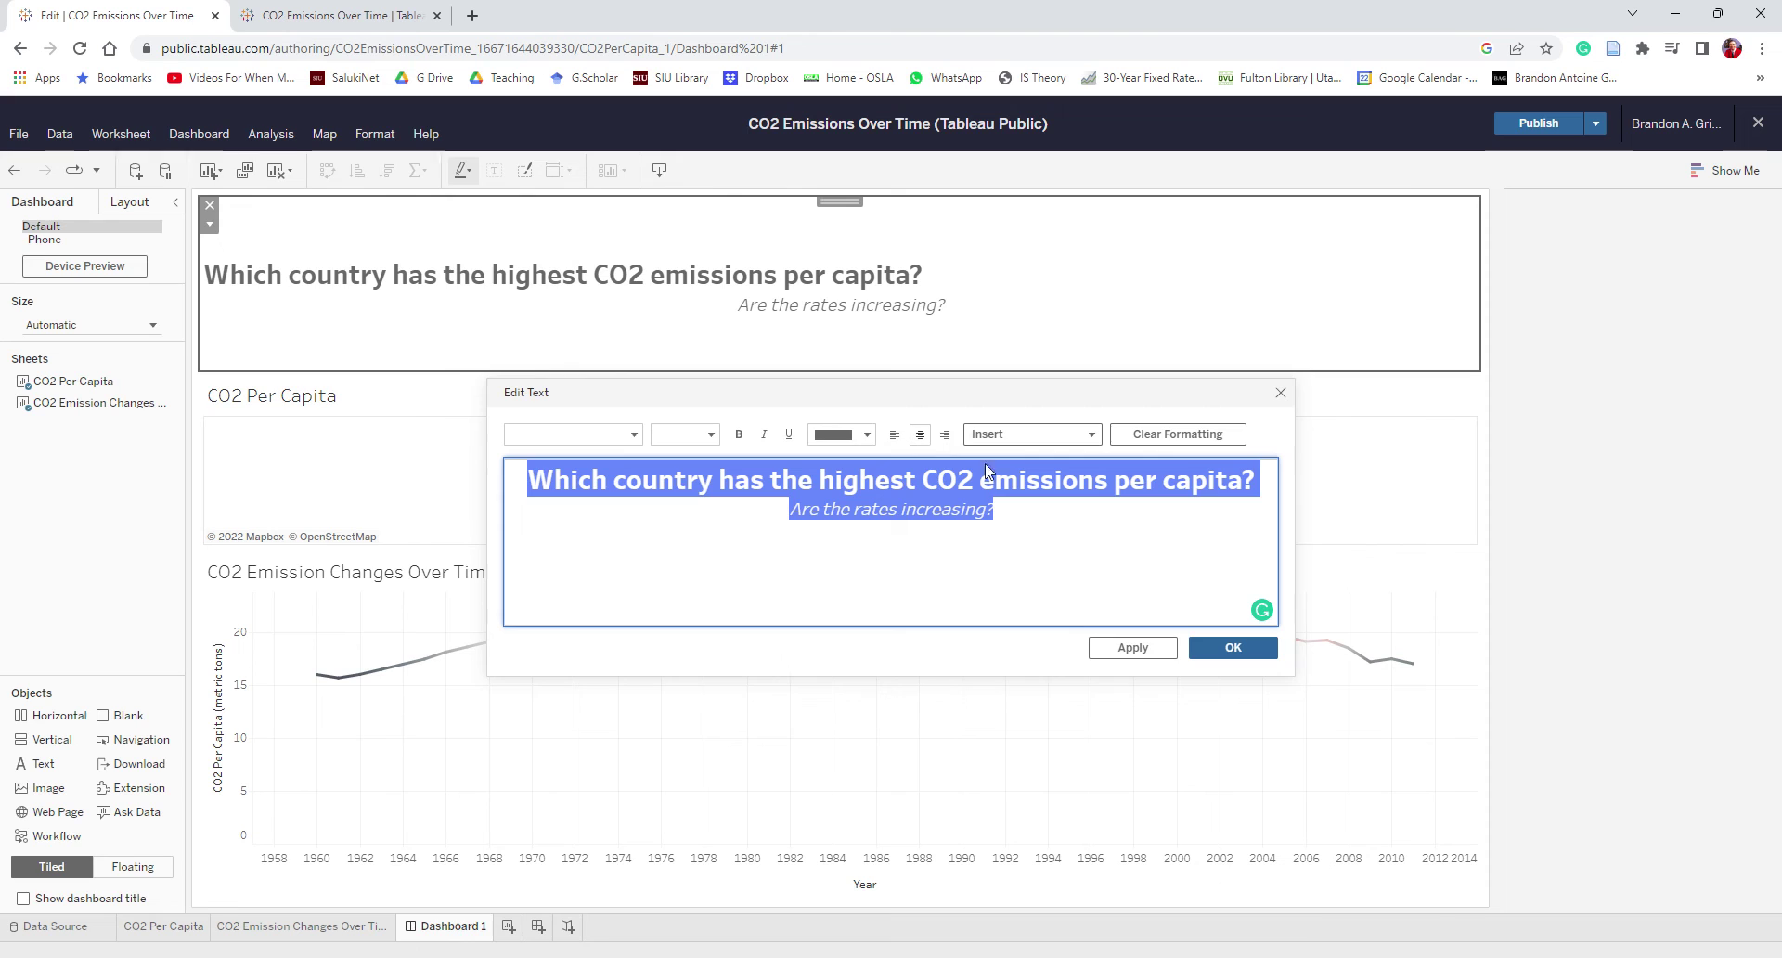
pyautogui.click(1233, 647)
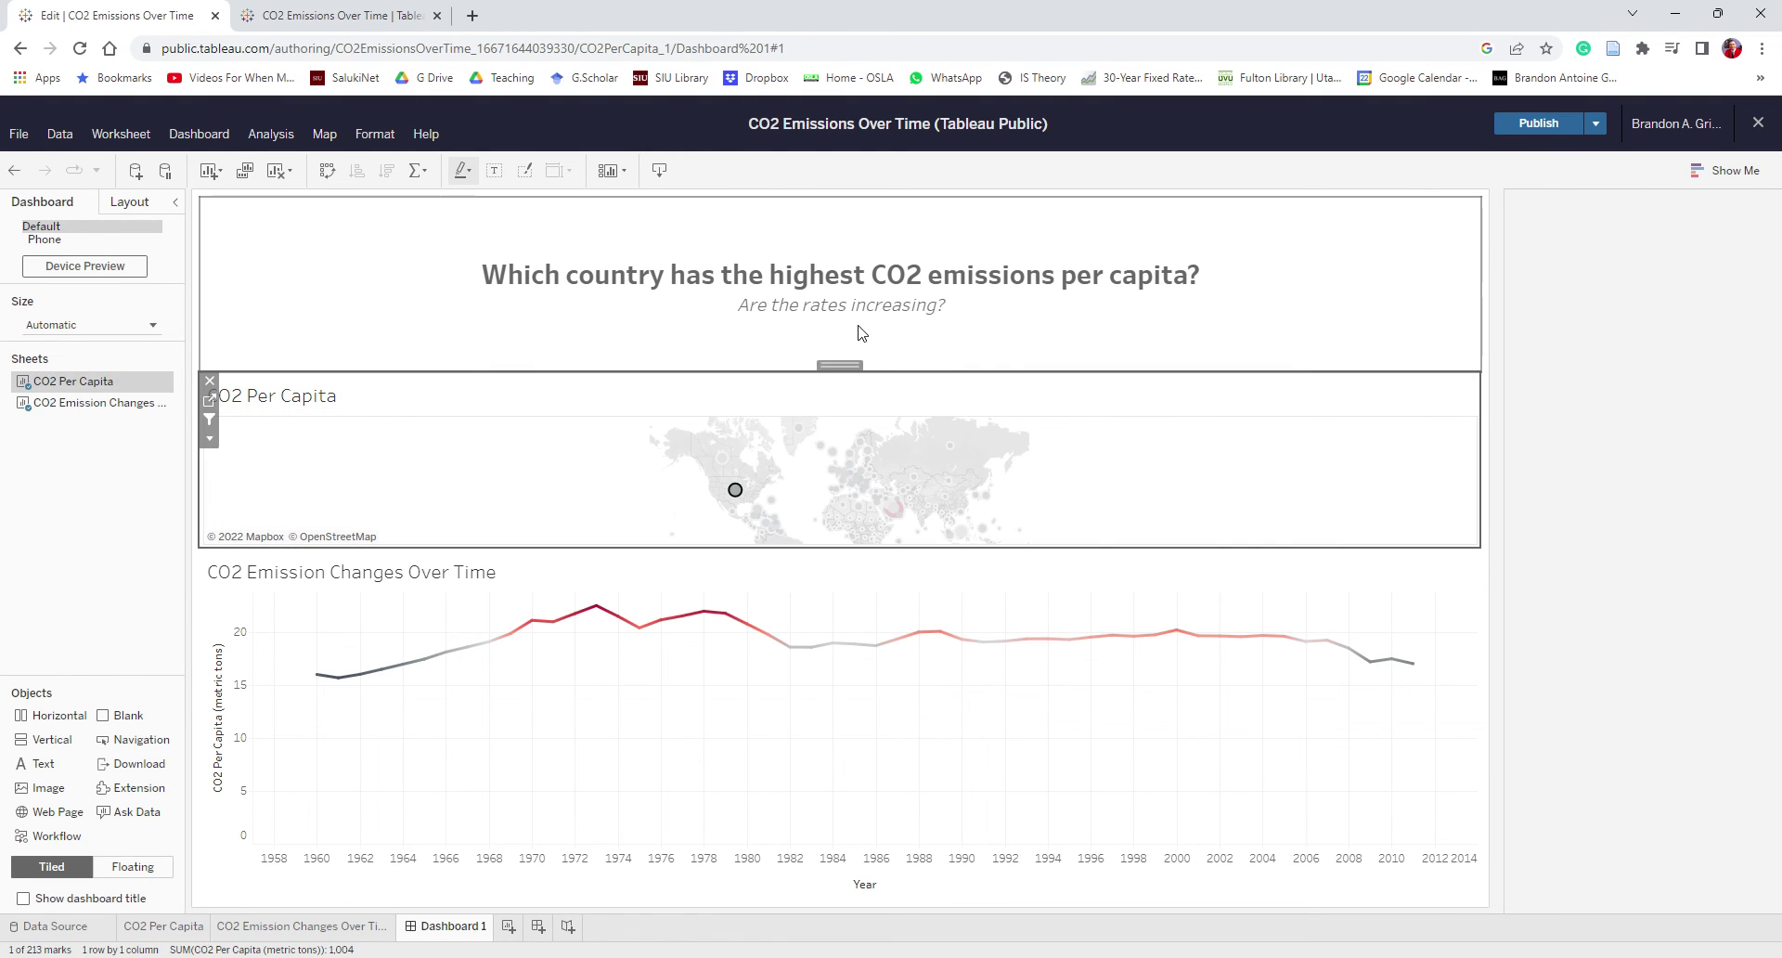
# Reduce the height of the text heading to fit closely around its two lines, giving the map below more room.
pyautogui.moveTo(804, 379)
pyautogui.mouseDown()
pyautogui.moveTo(811, 329)
pyautogui.moveTo(811, 383)
pyautogui.moveTo(816, 369)
pyautogui.mouseUp()
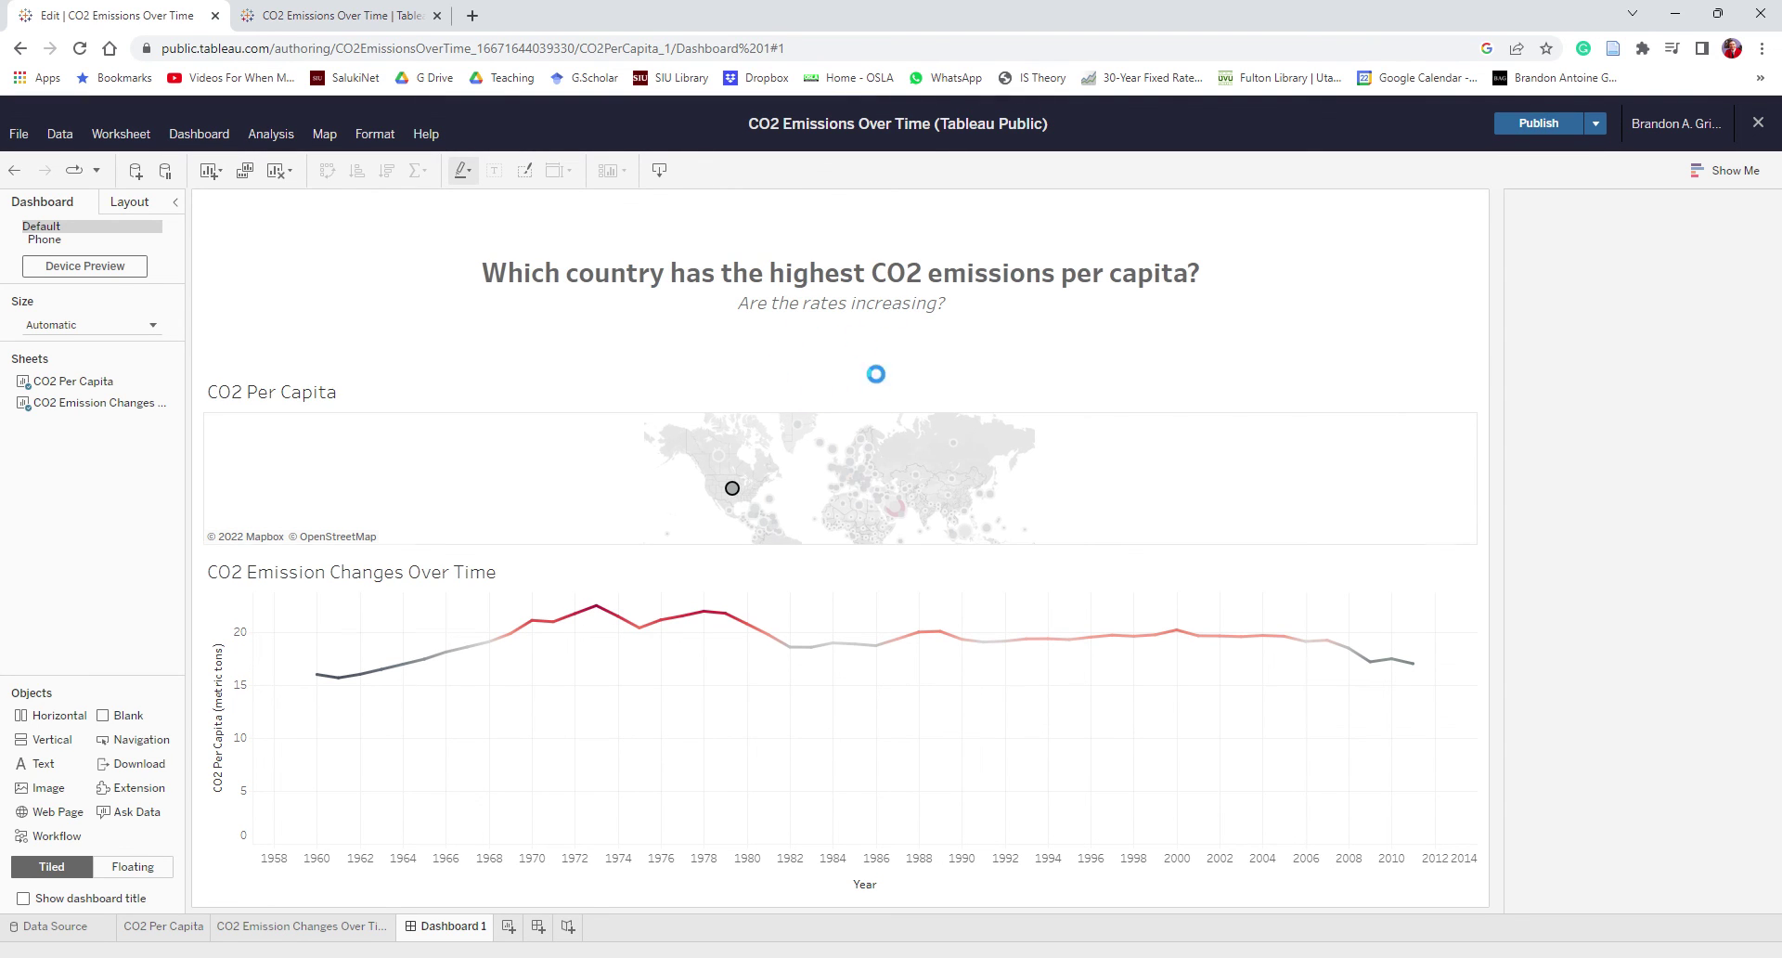
pyautogui.click(831, 351)
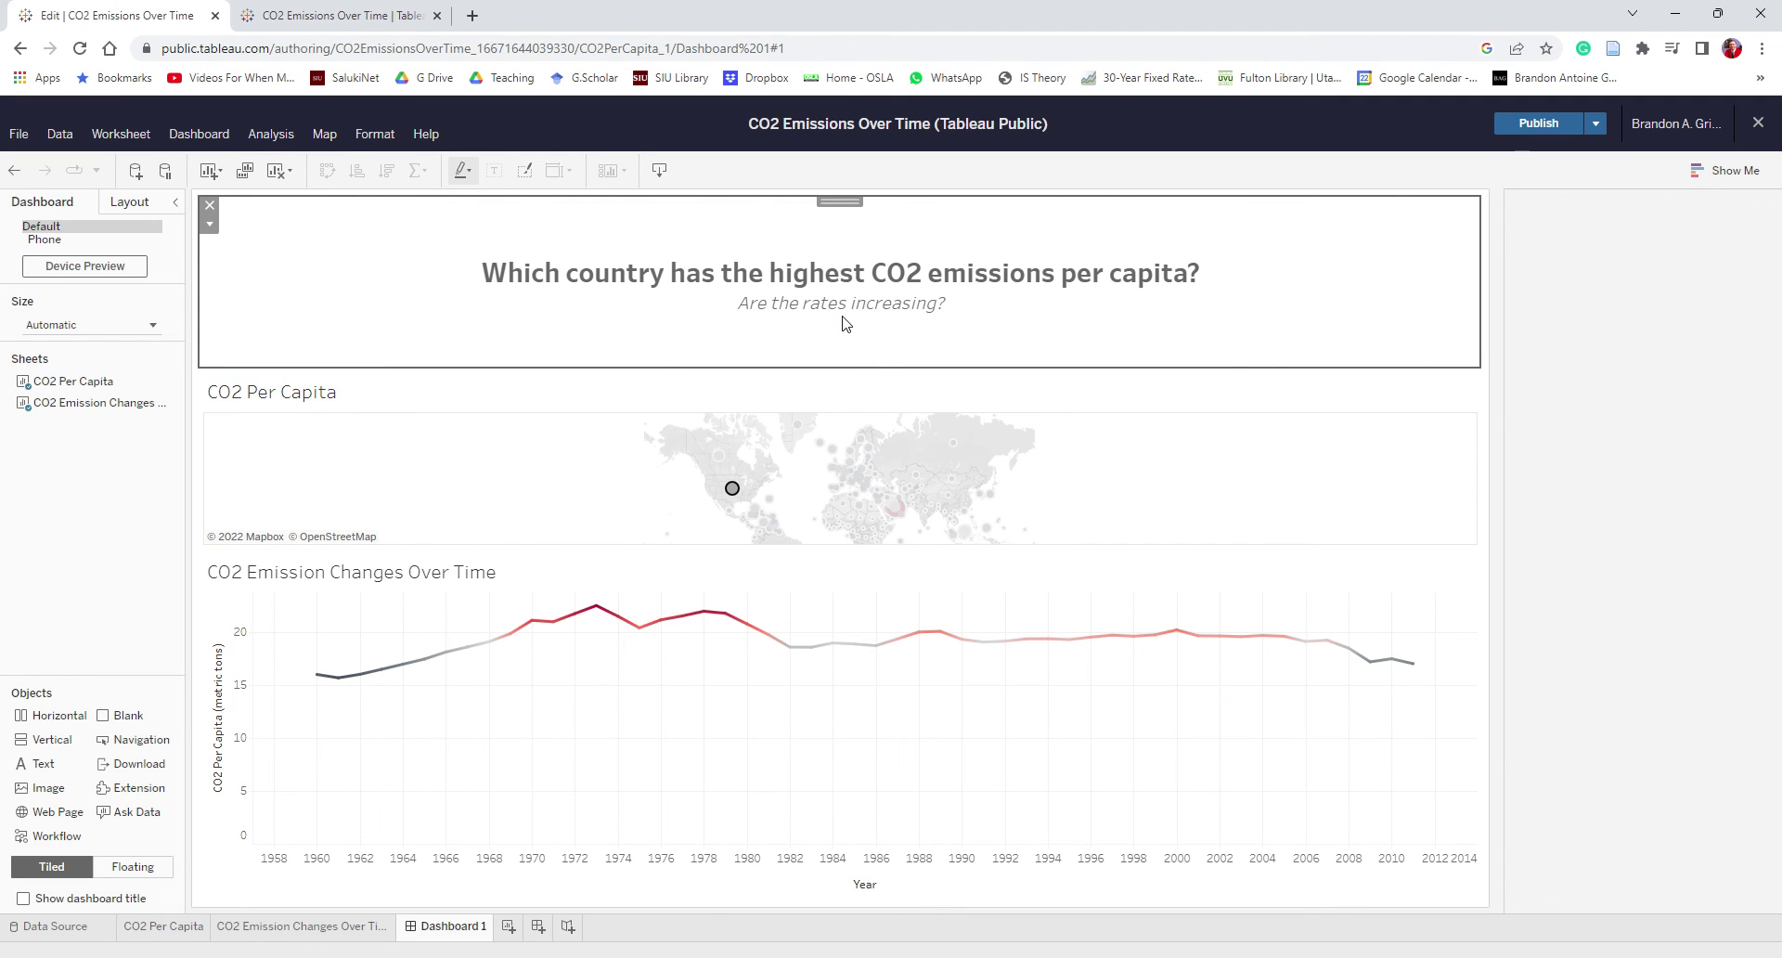
pyautogui.moveTo(835, 371); pyautogui.dragTo(859, 307)
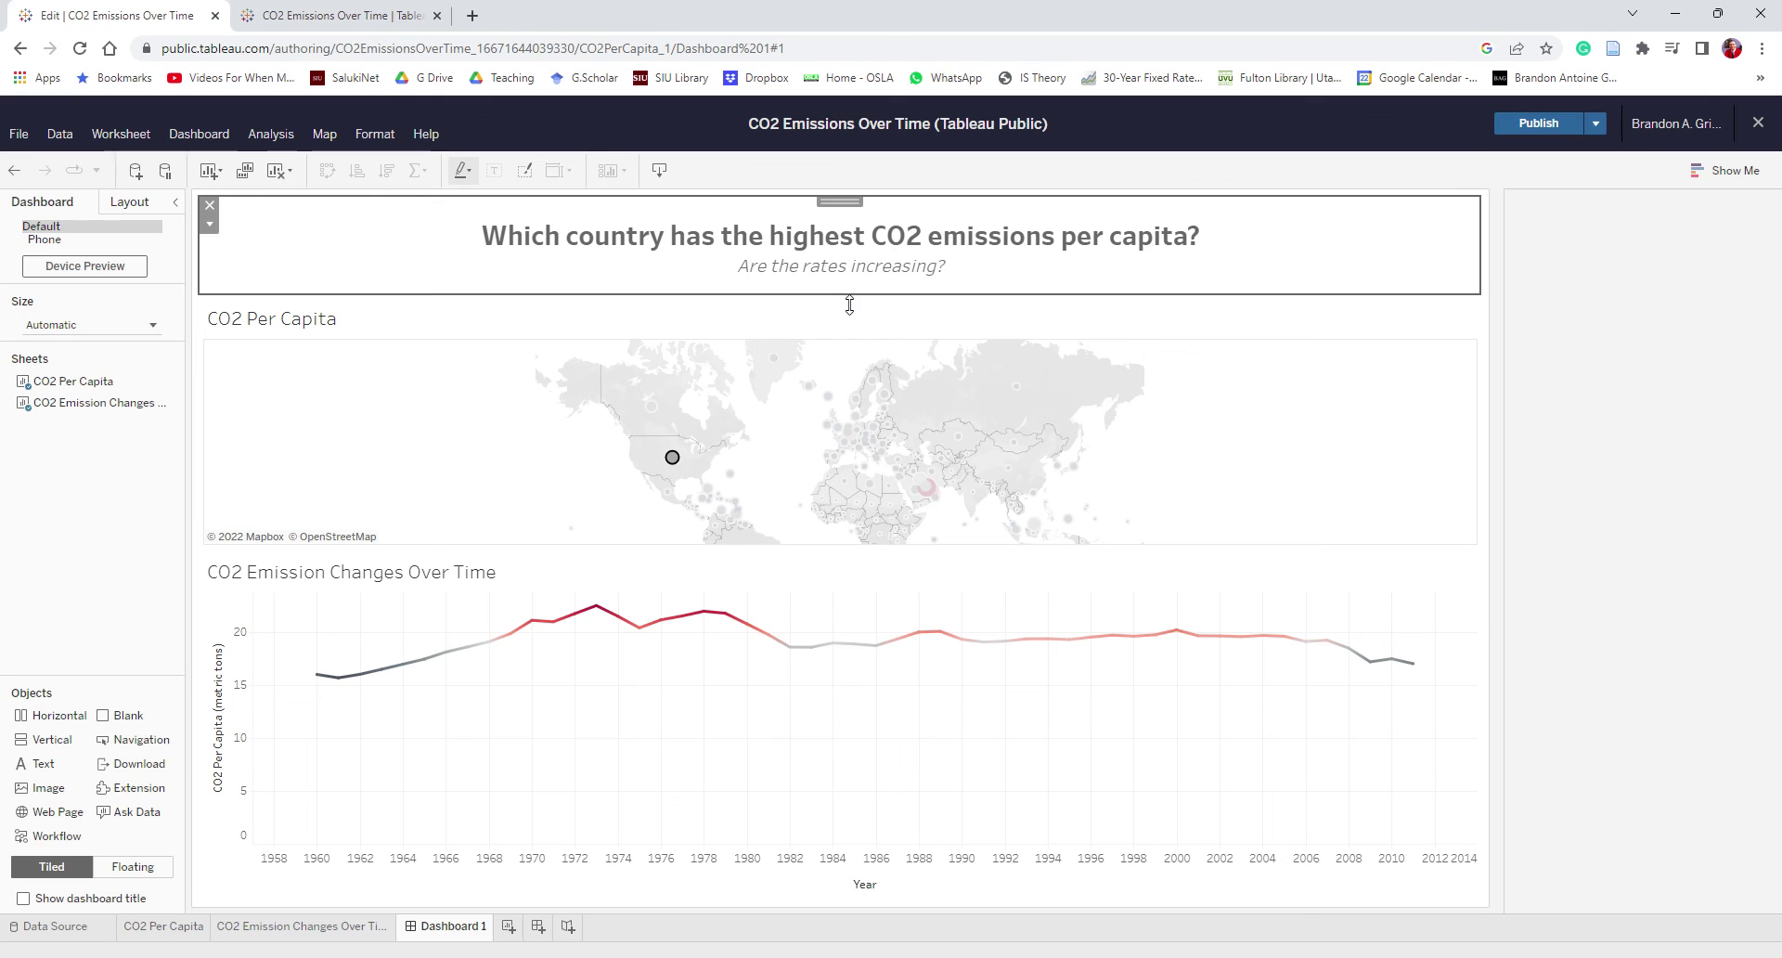
pyautogui.moveTo(849, 305); pyautogui.dragTo(847, 295)
# Test the resized map's filter by switching the selected country from the United States to Canada.
pyautogui.click(872, 354)
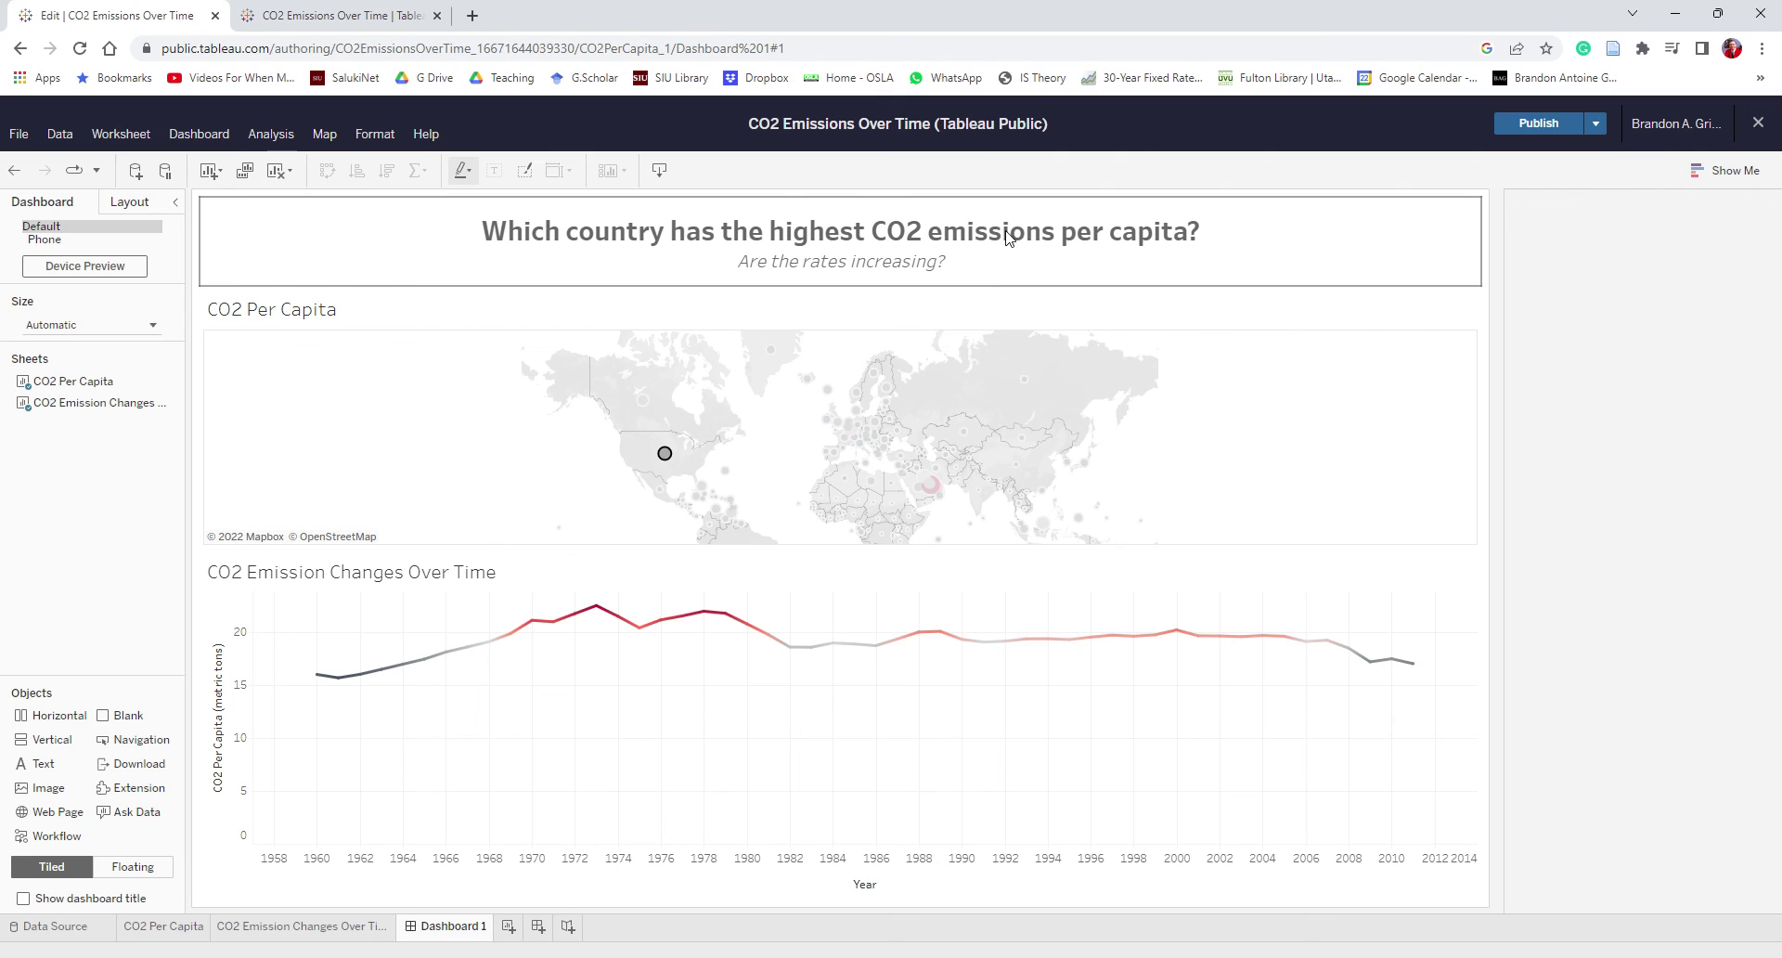
pyautogui.click(1272, 393)
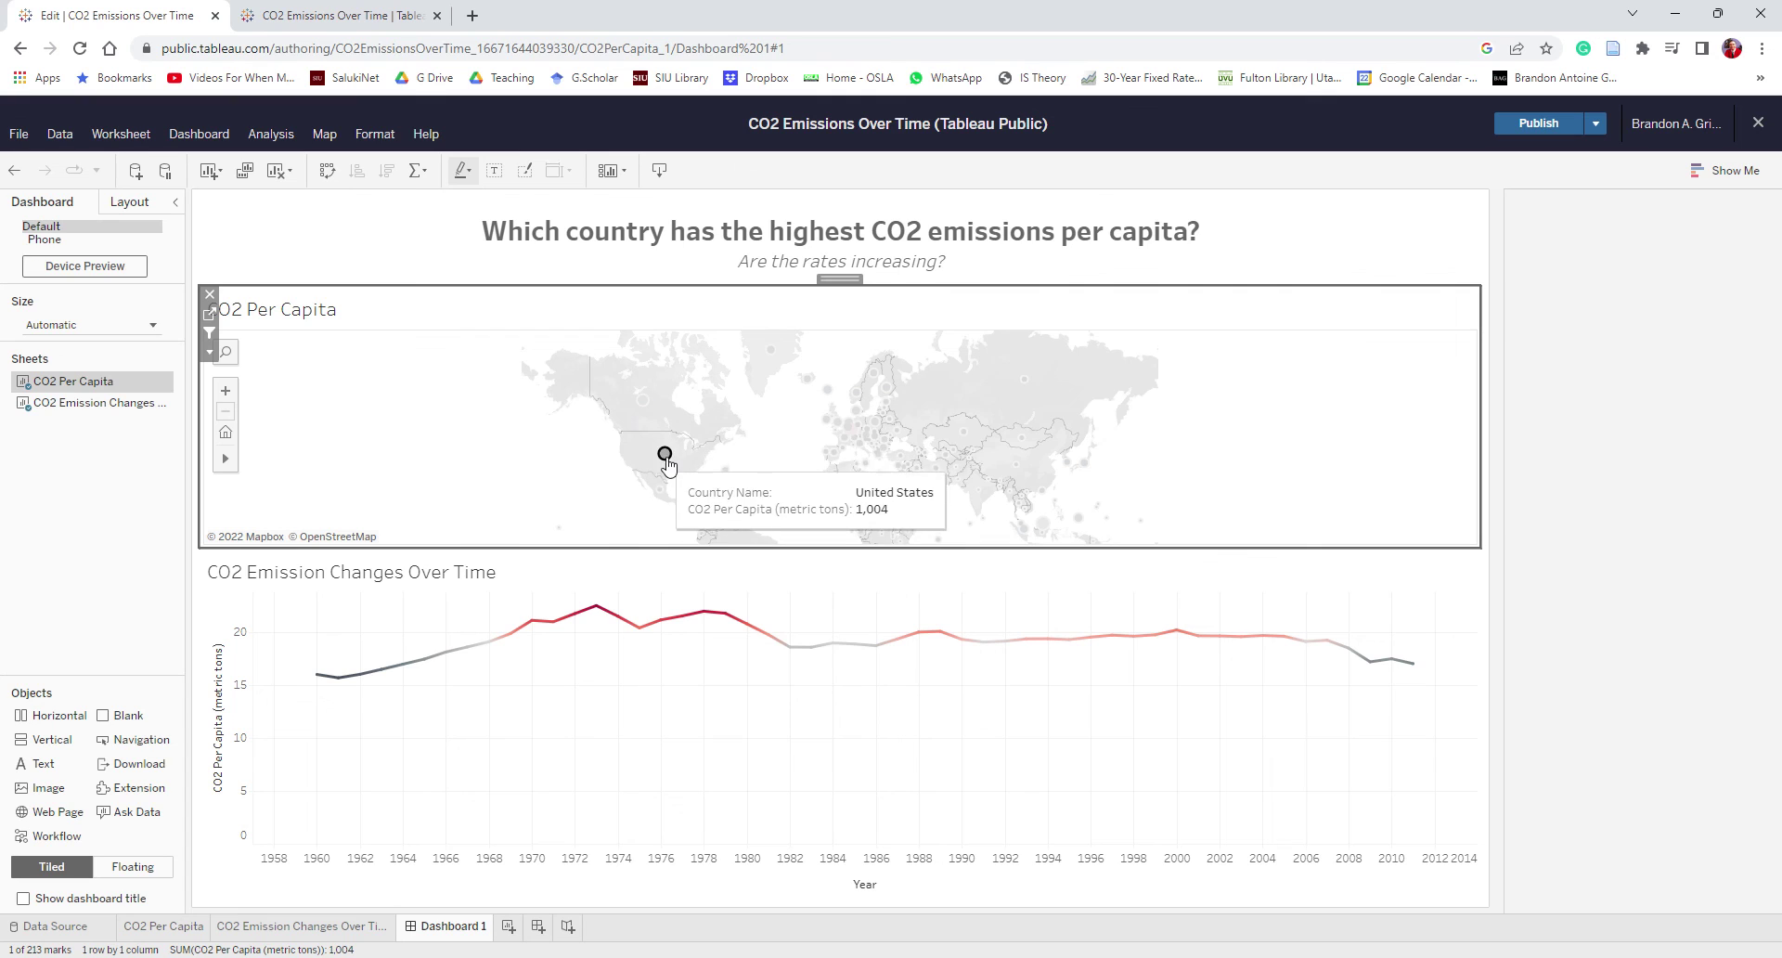
pyautogui.click(642, 399)
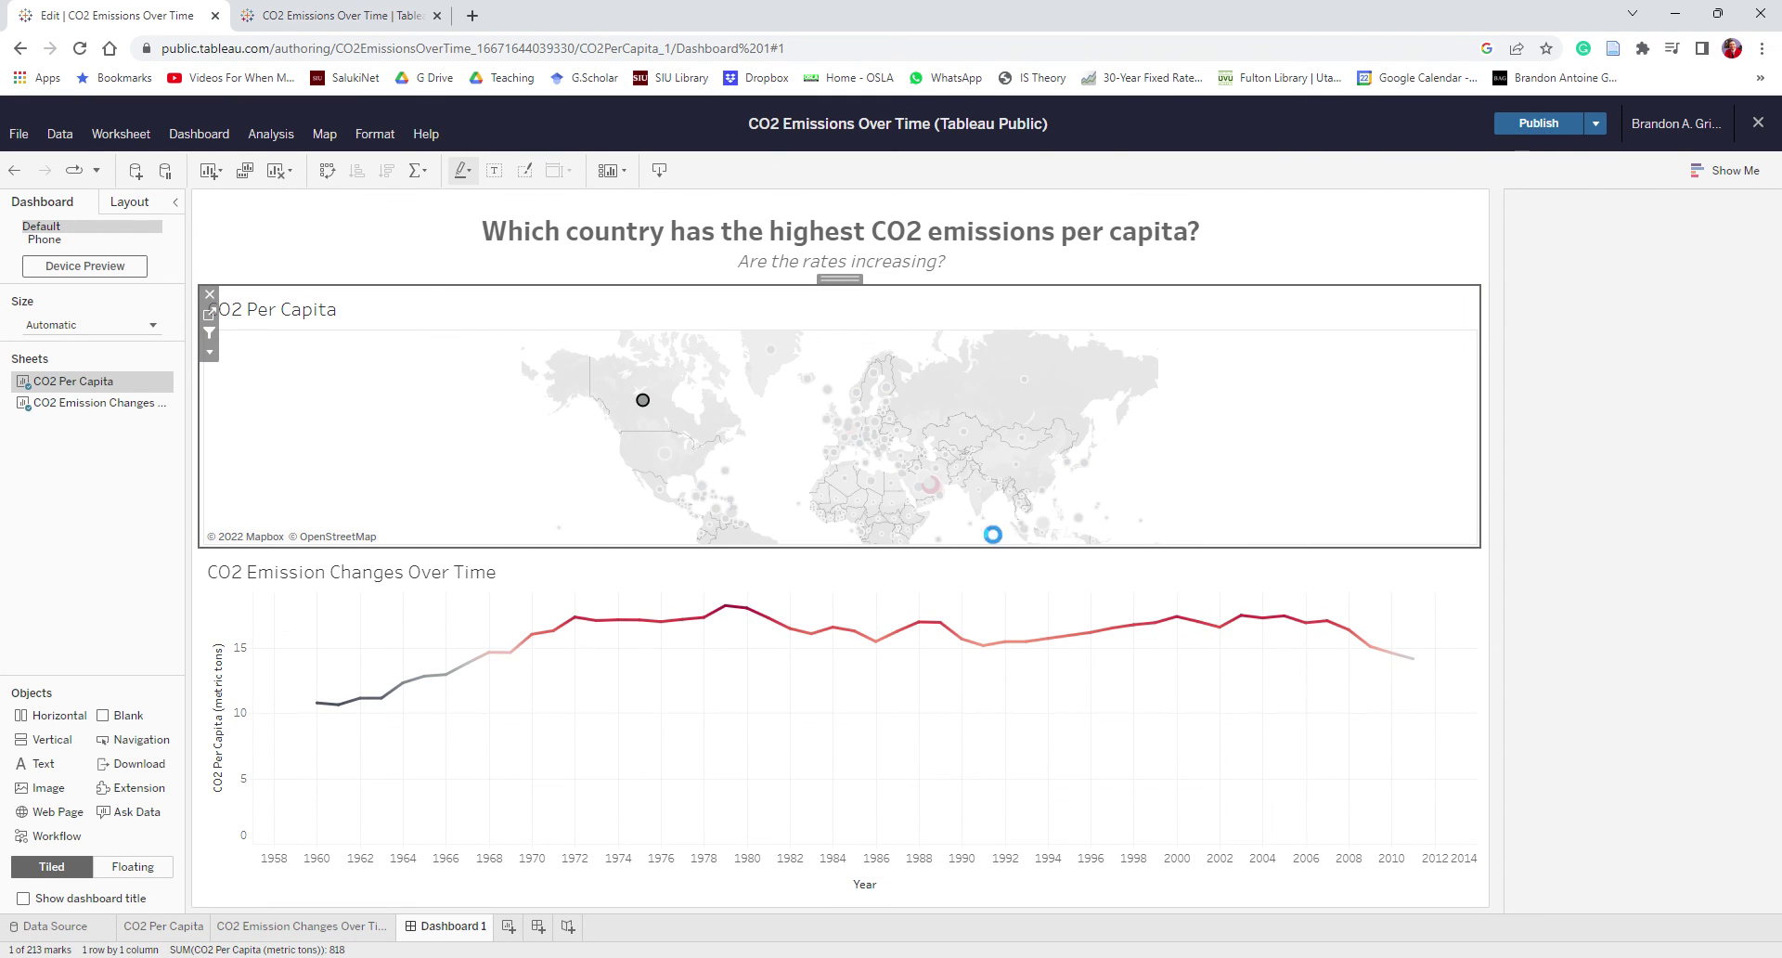
# Switch to the published viz's browser tab and view CO2 Emissions Over Time by opening it from the author's profile page.
pyautogui.click(404, 16)
pyautogui.click(515, 240)
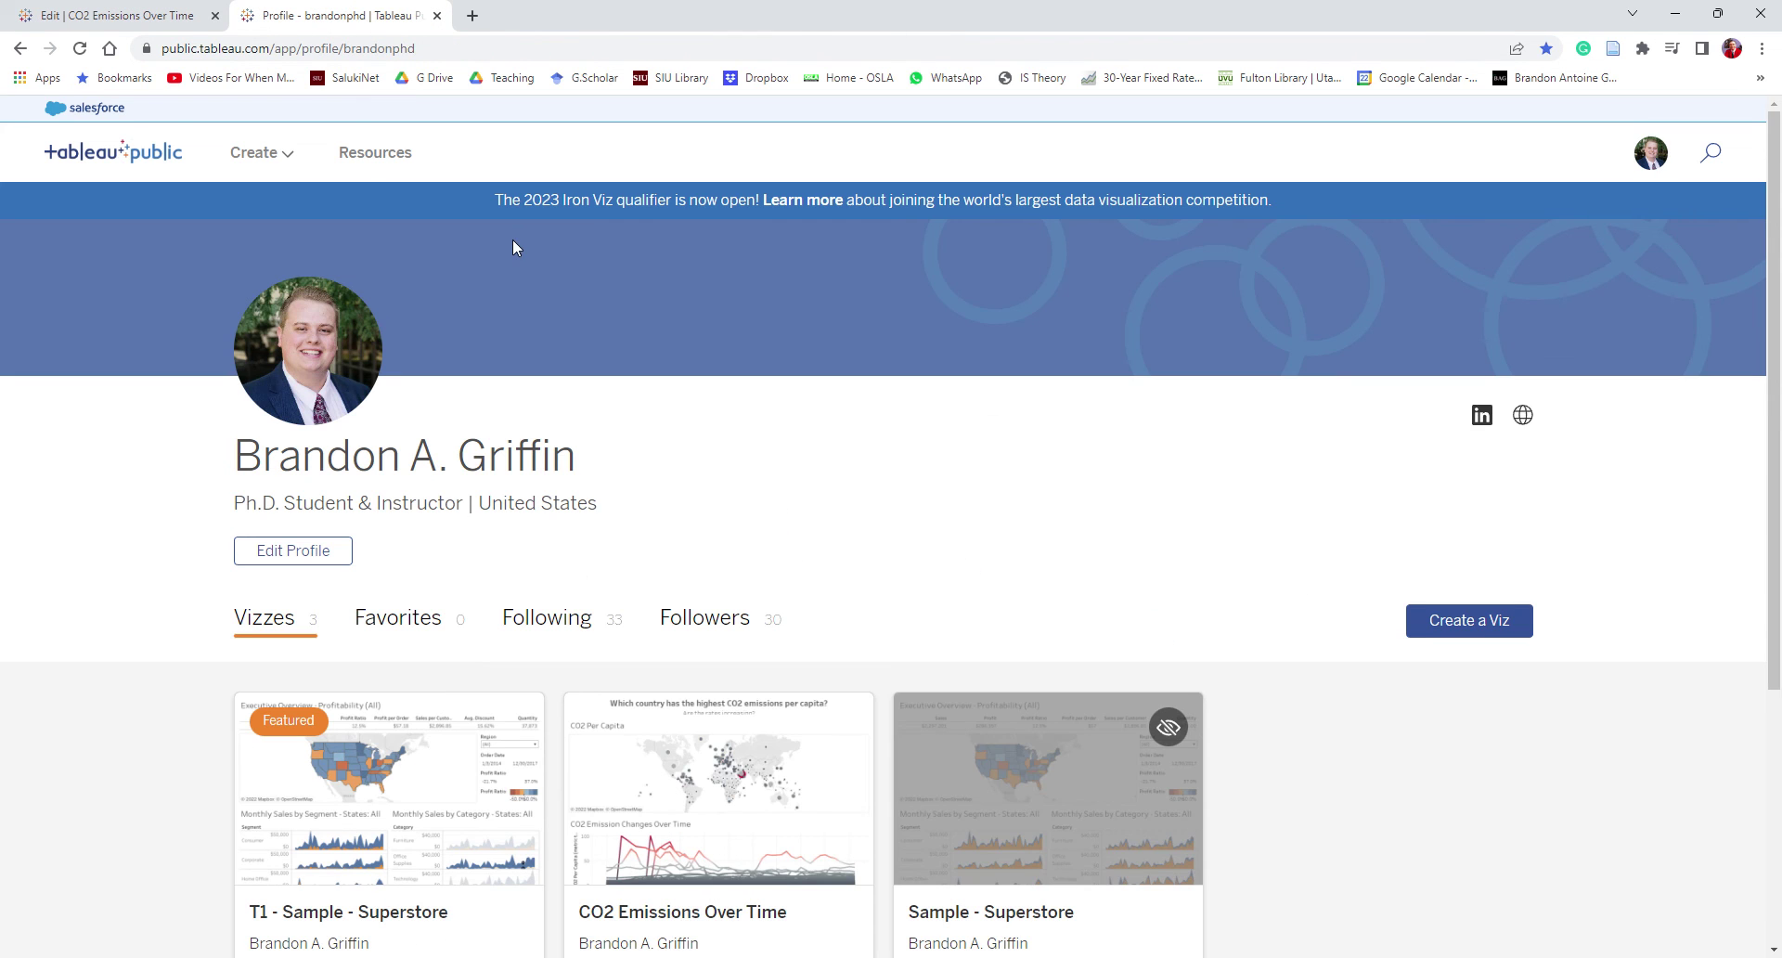
pyautogui.scroll(-2, 676, 529)
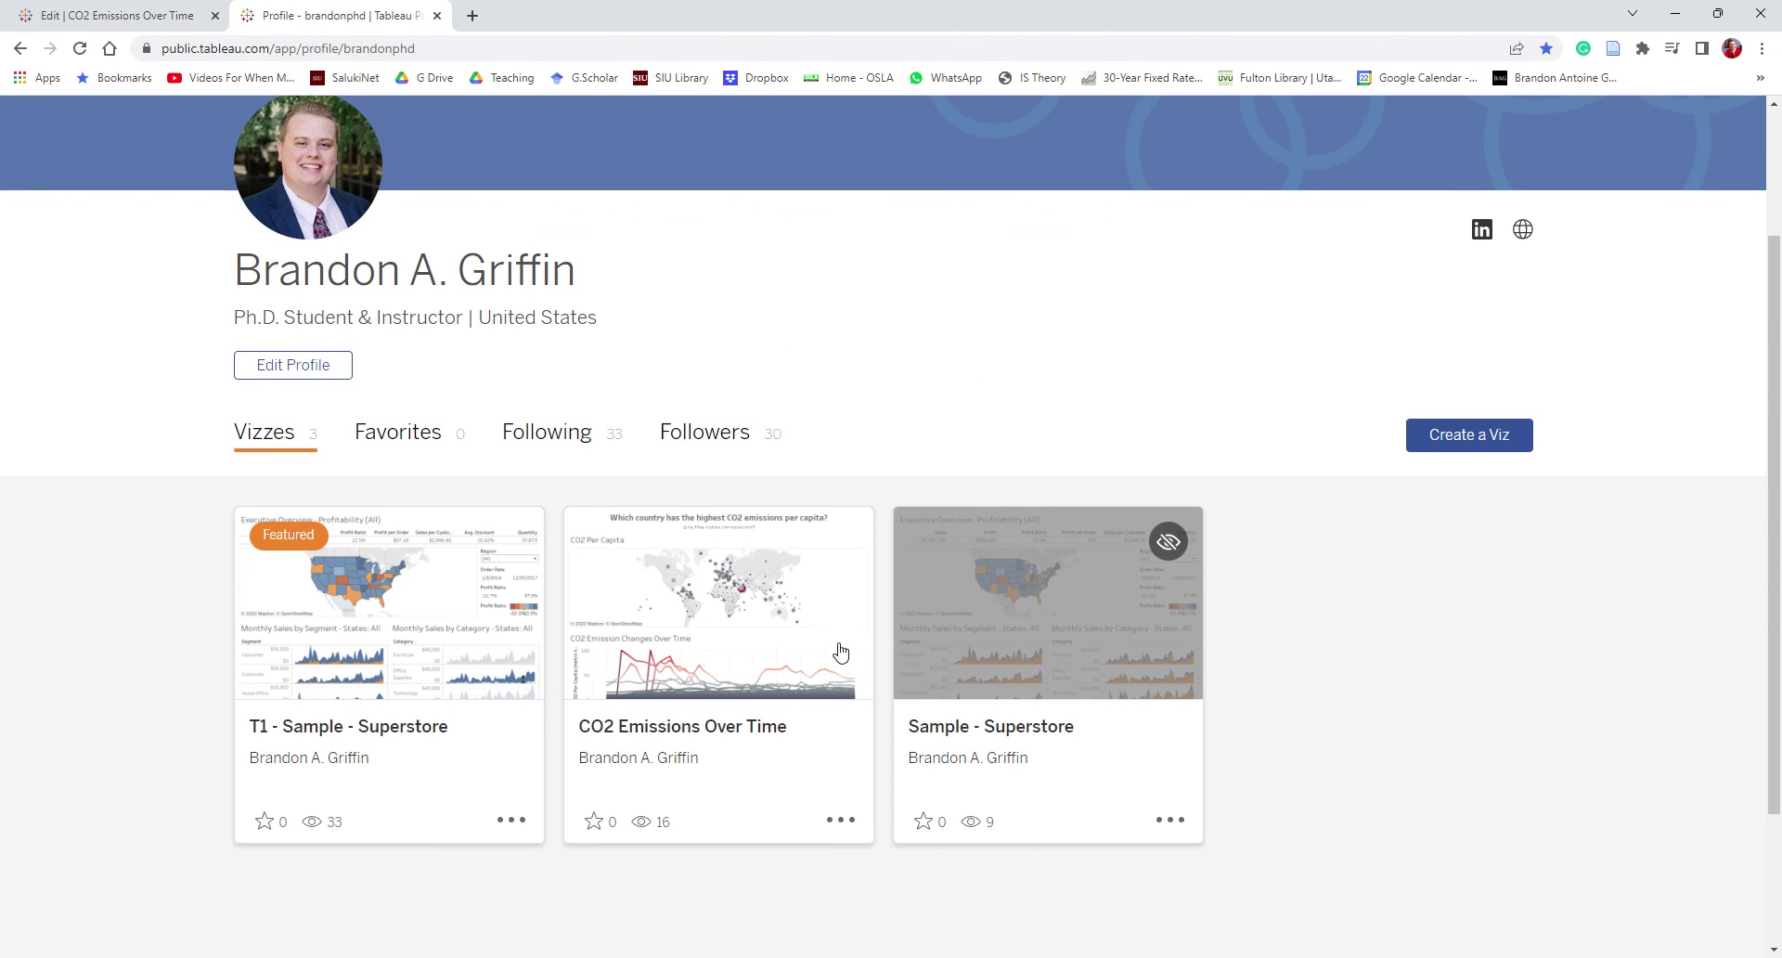
pyautogui.click(777, 737)
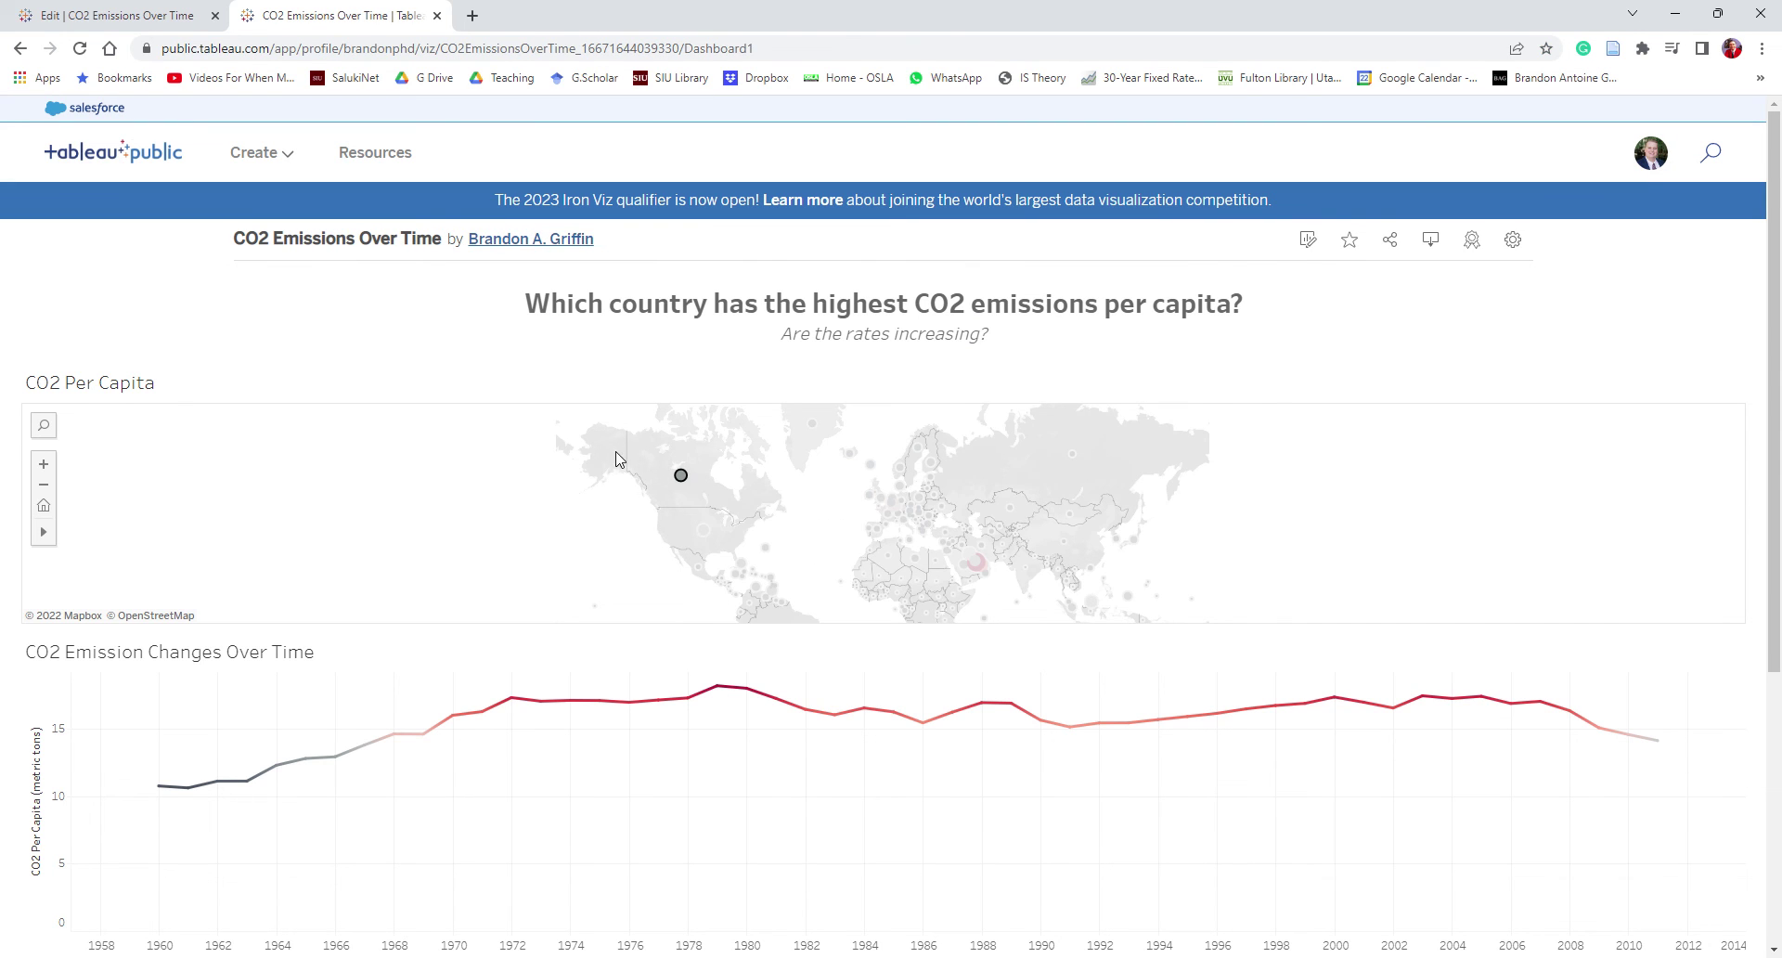
pyautogui.hotkey('alt', 'Left')
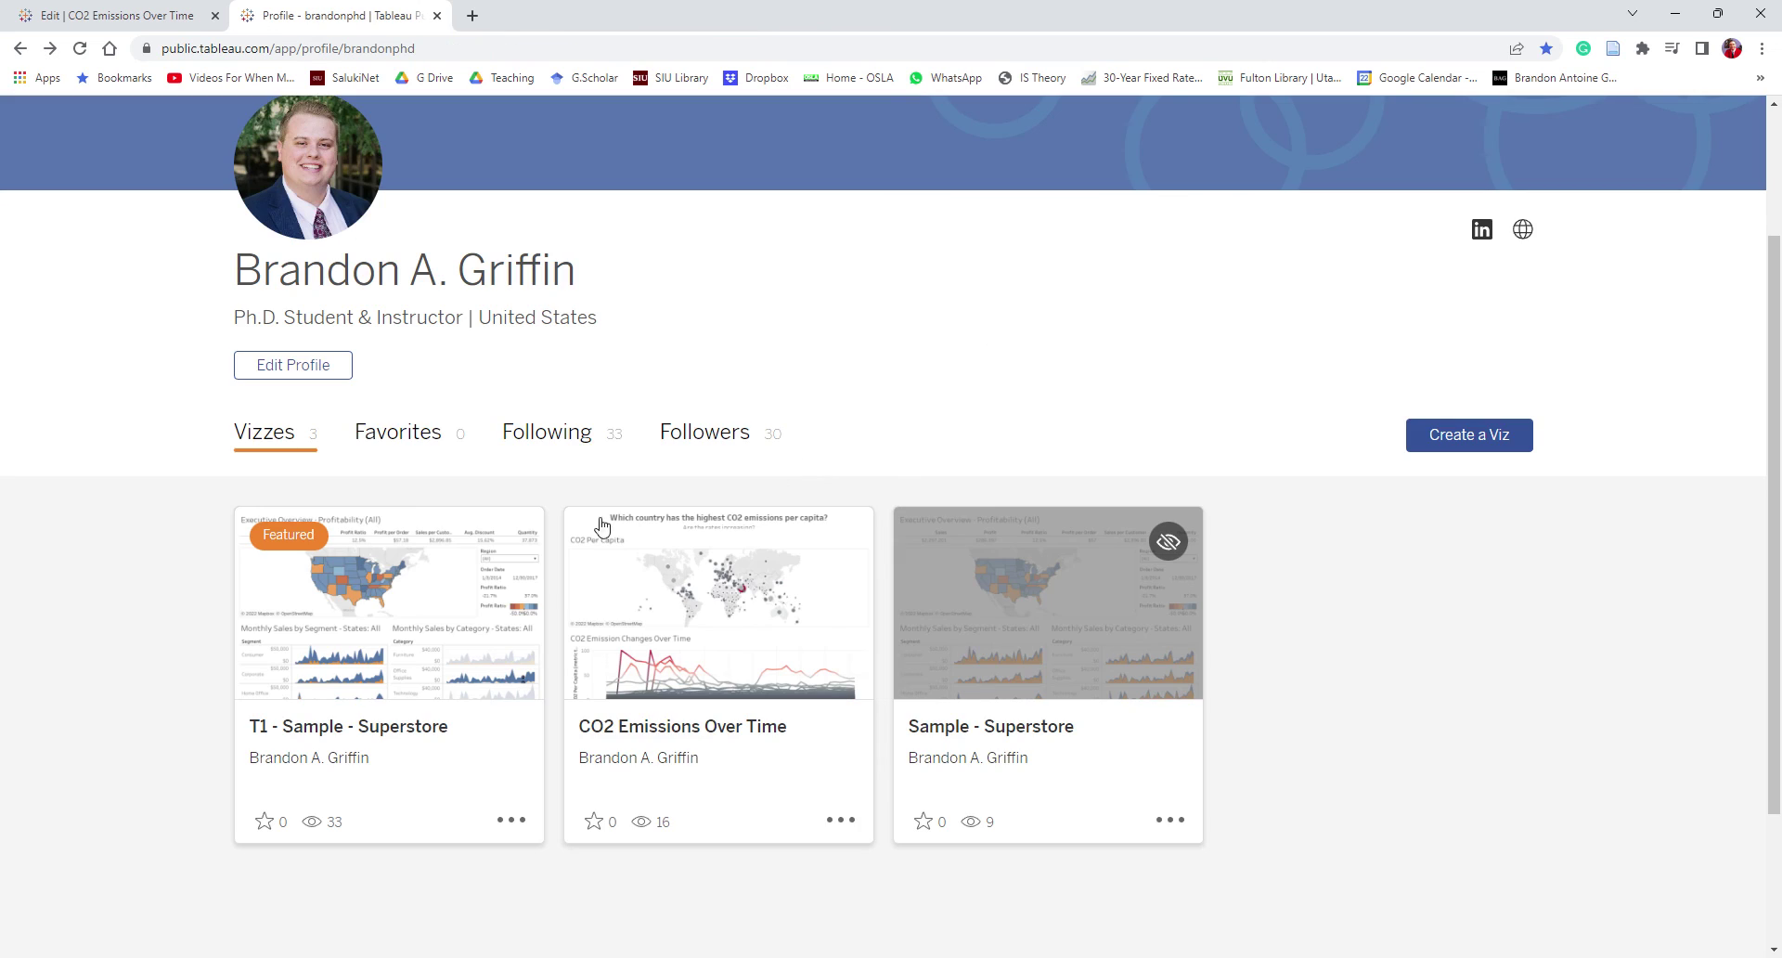
pyautogui.click(799, 628)
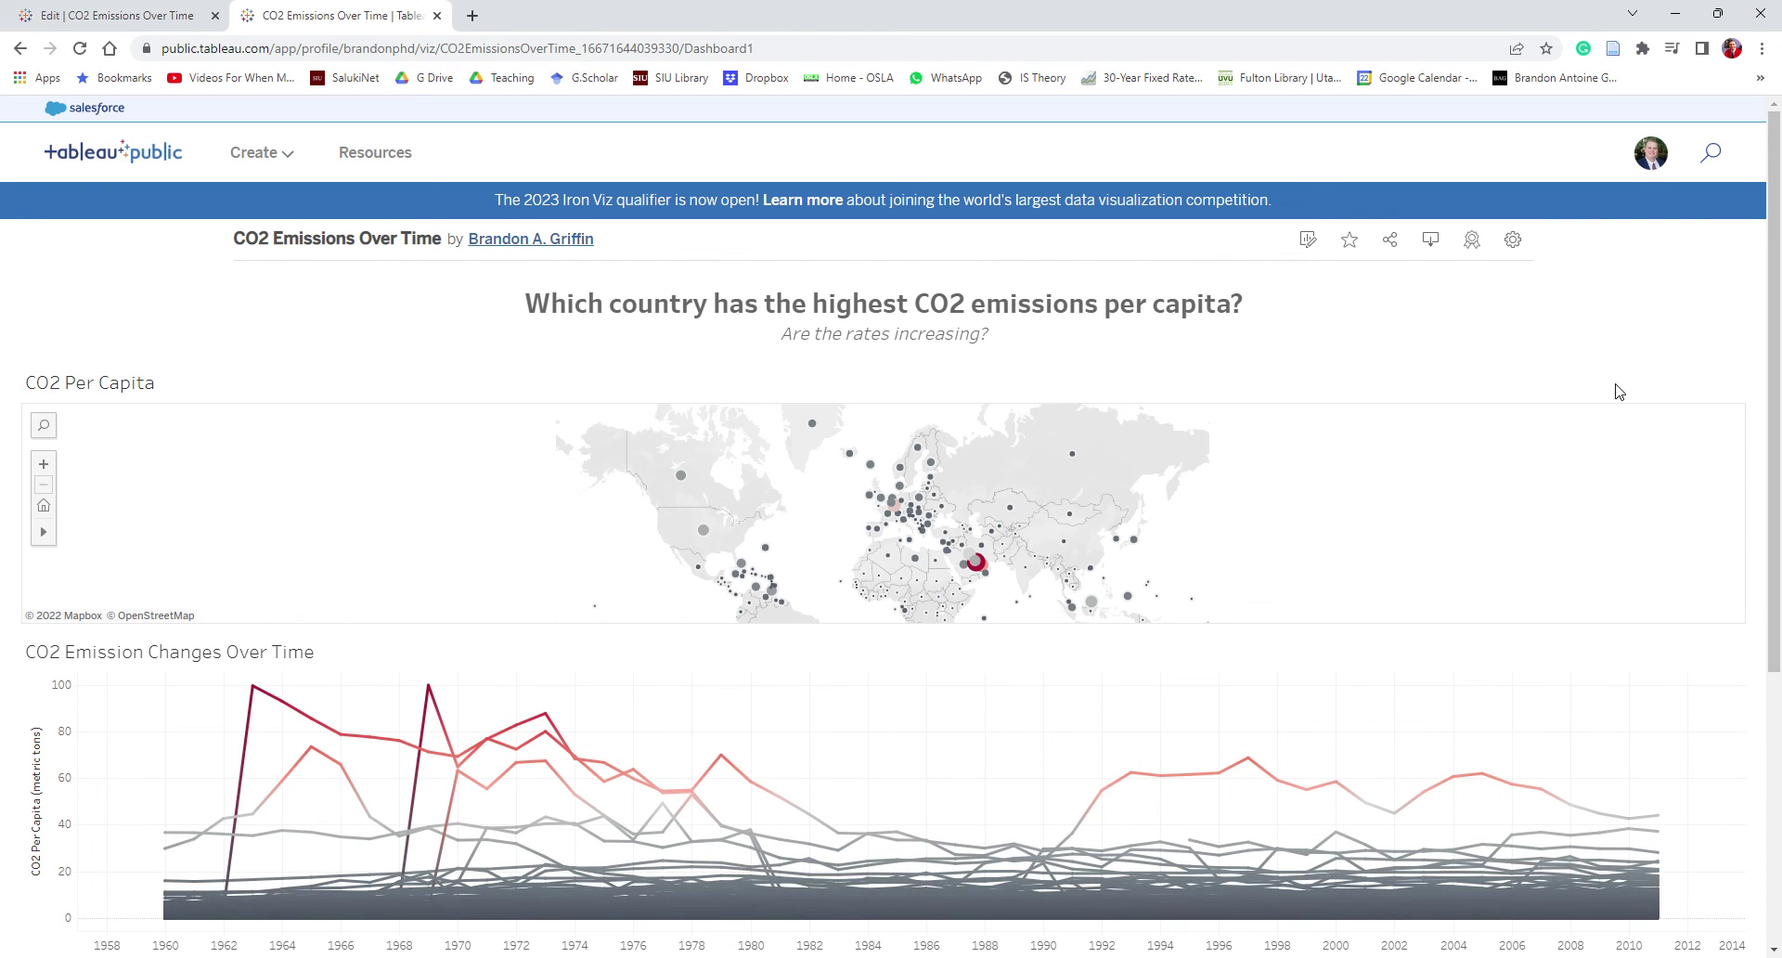
# Back in the dashboard editor, clear the map's Canada selection and enlarge the CO2 Per Capita map by lowering its boundary with the line chart.
pyautogui.click(94, 20)
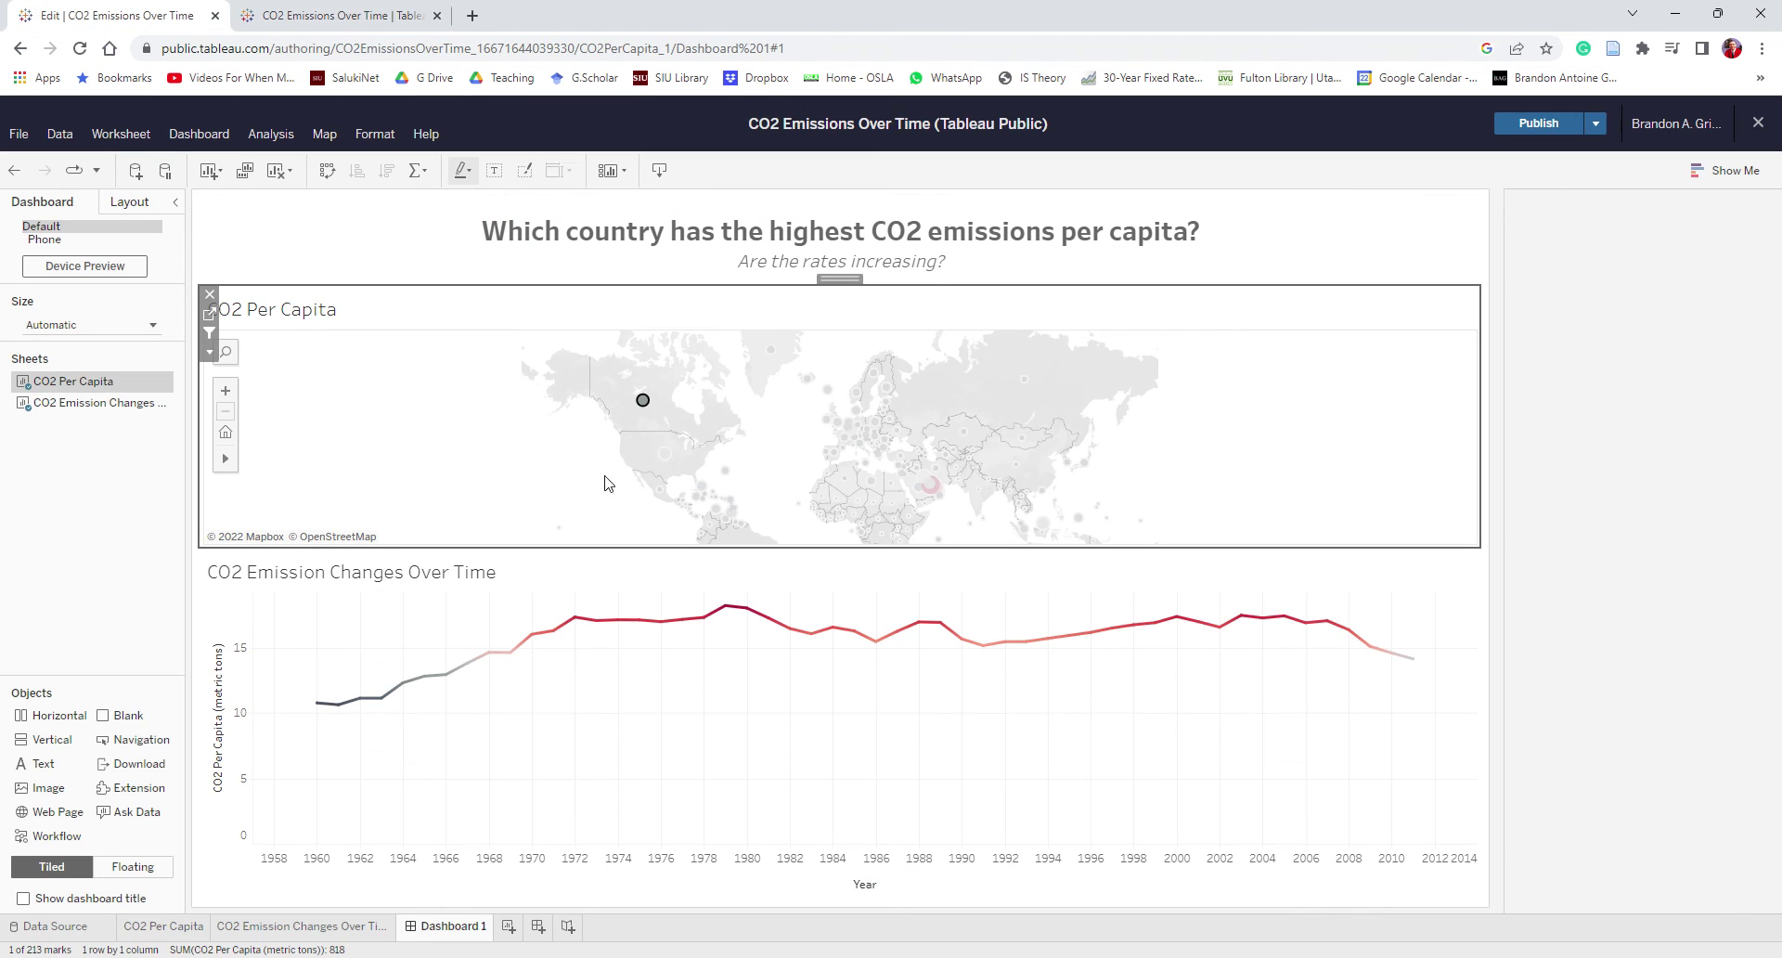
pyautogui.click(655, 394)
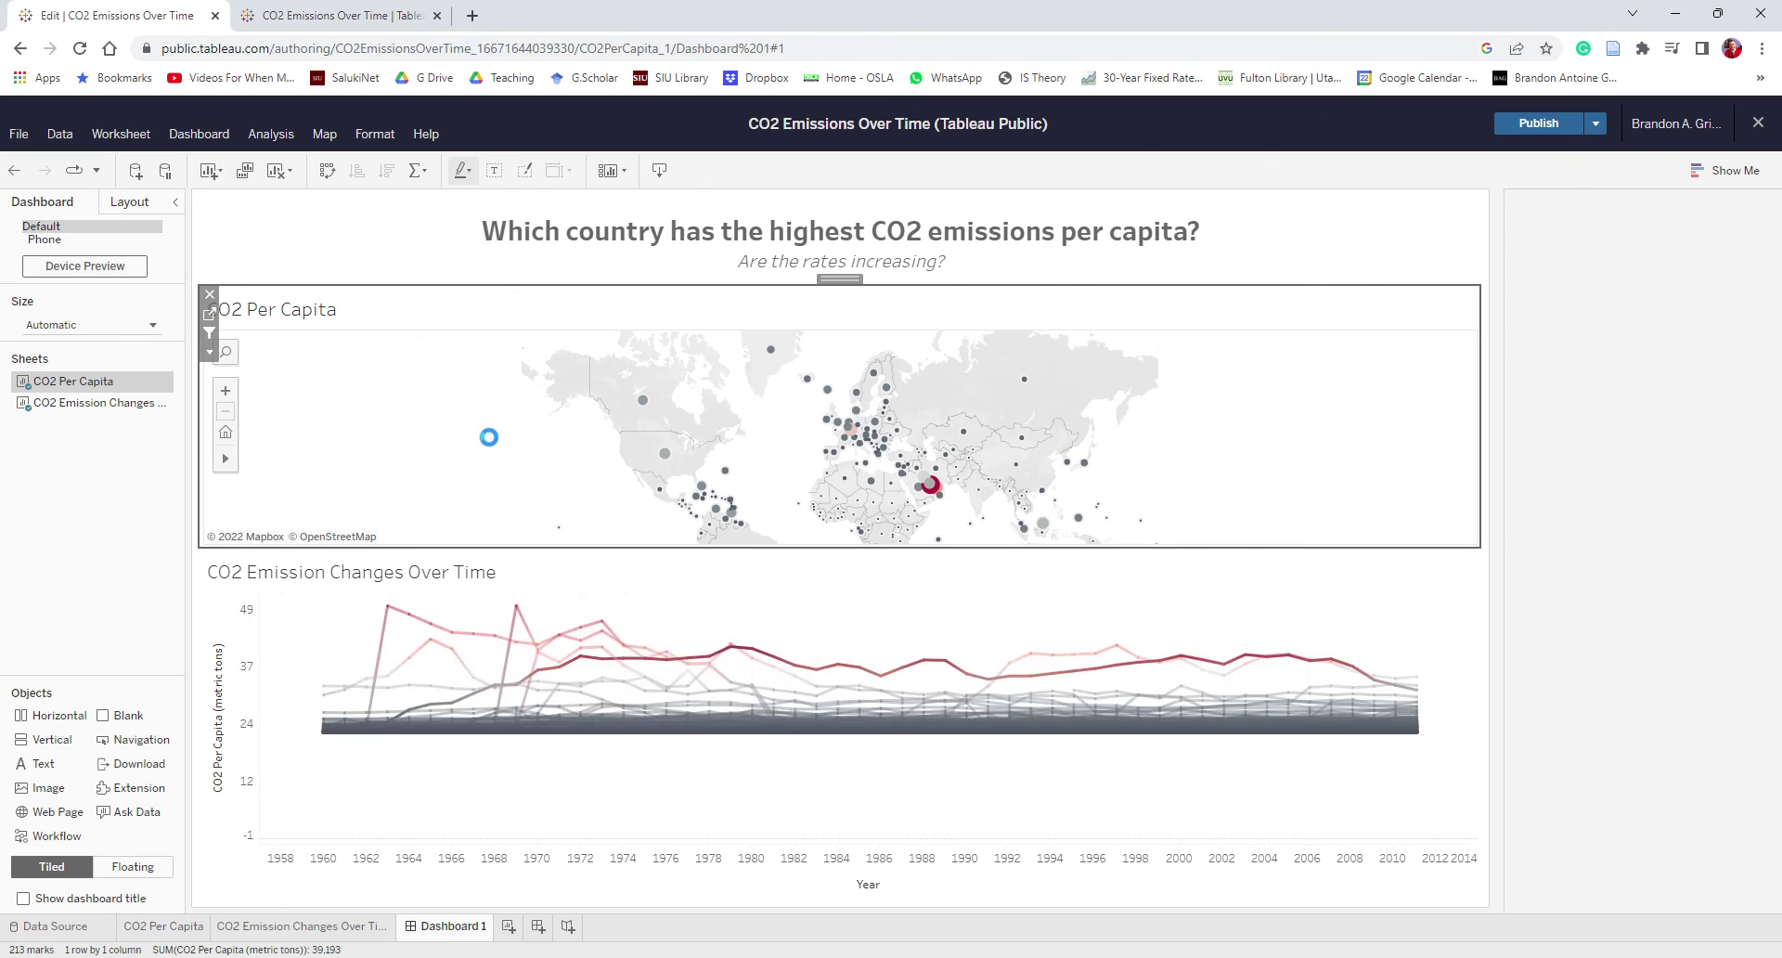
pyautogui.click(643, 400)
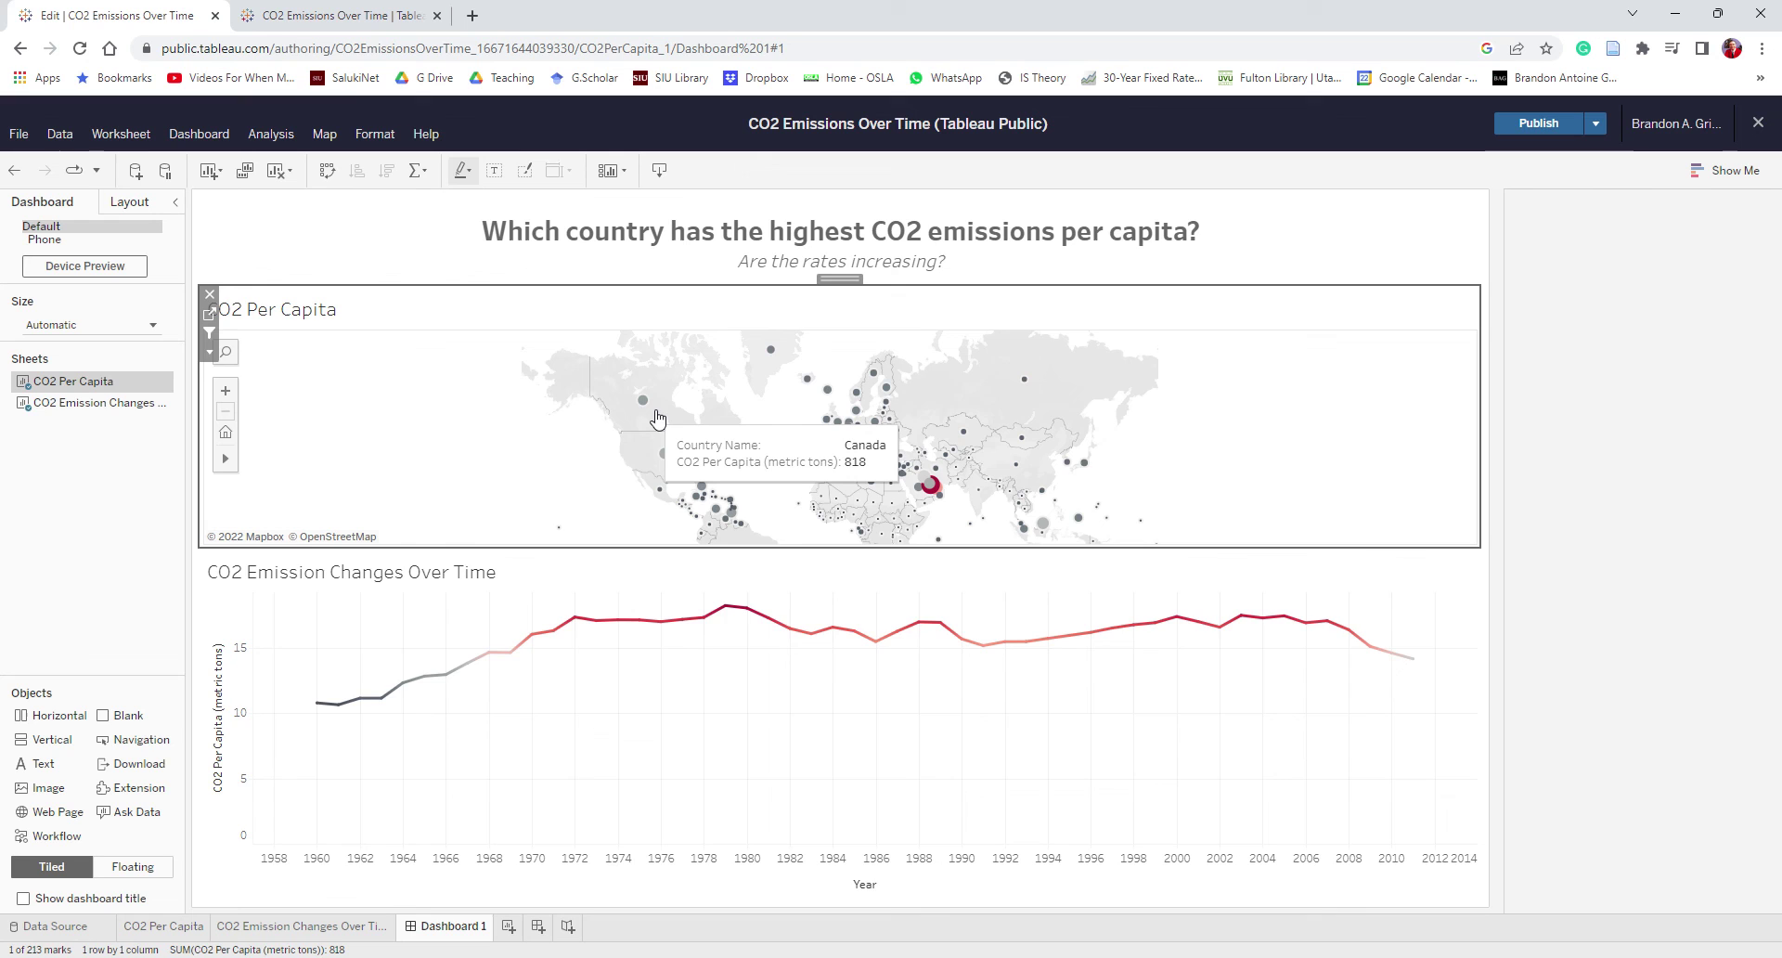
pyautogui.click(664, 422)
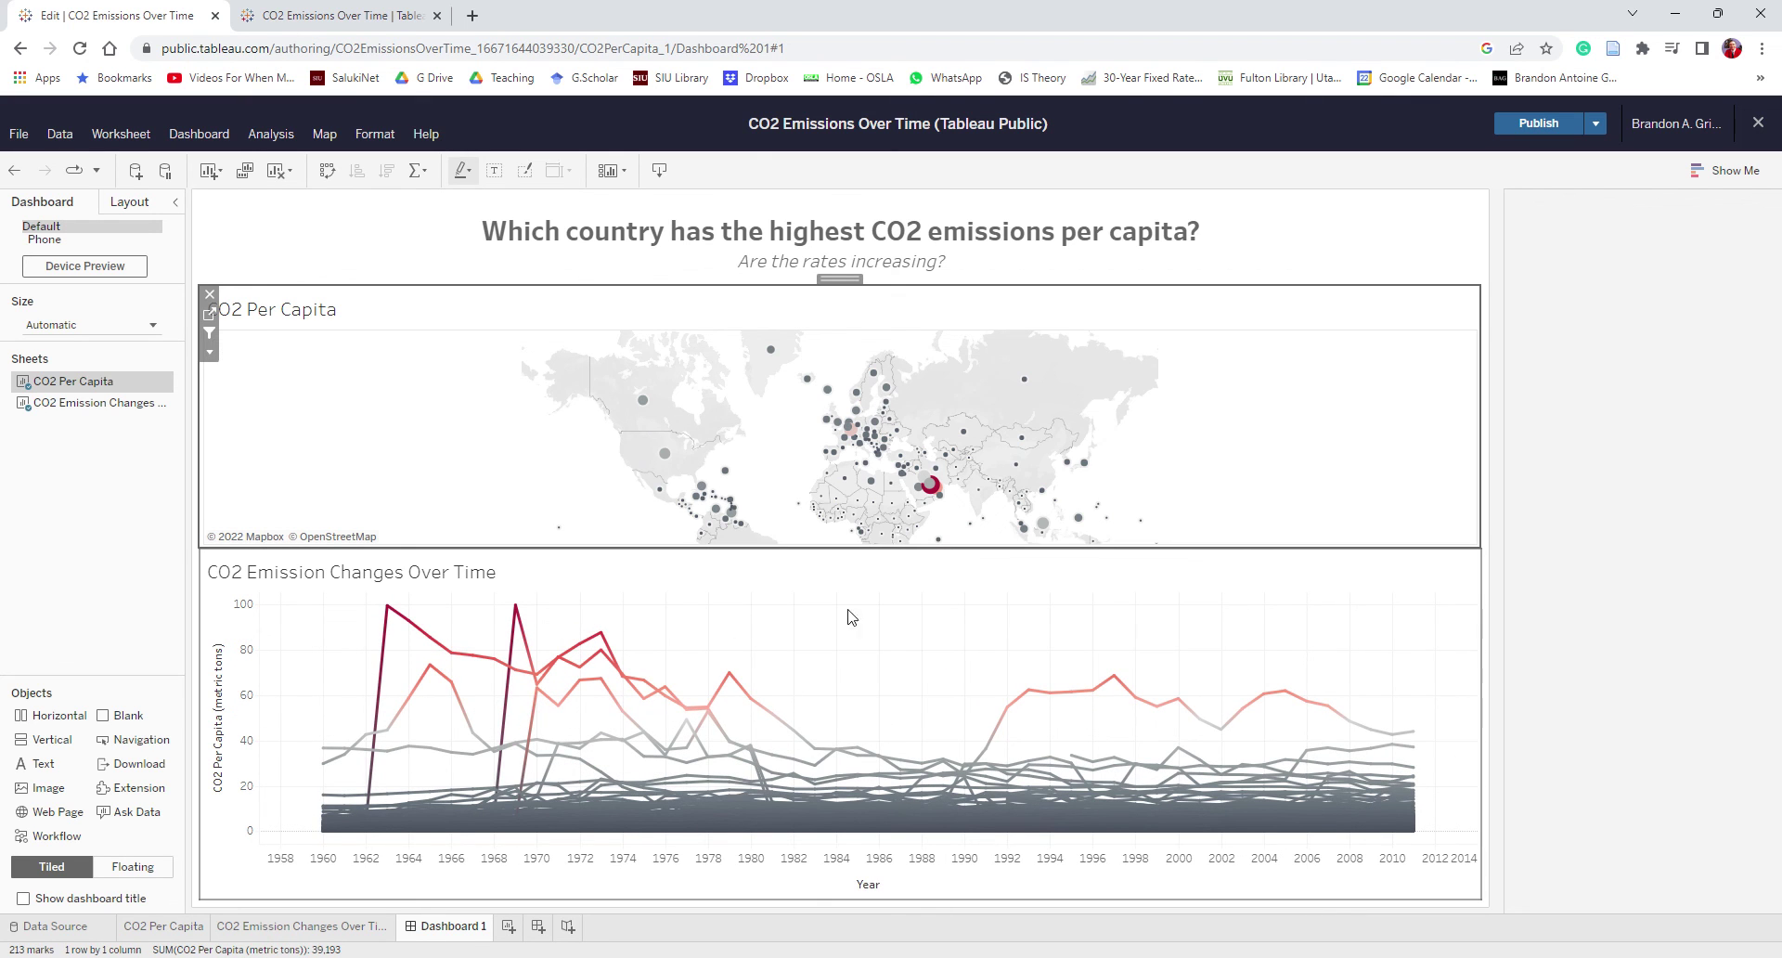
pyautogui.moveTo(854, 557); pyautogui.dragTo(815, 624)
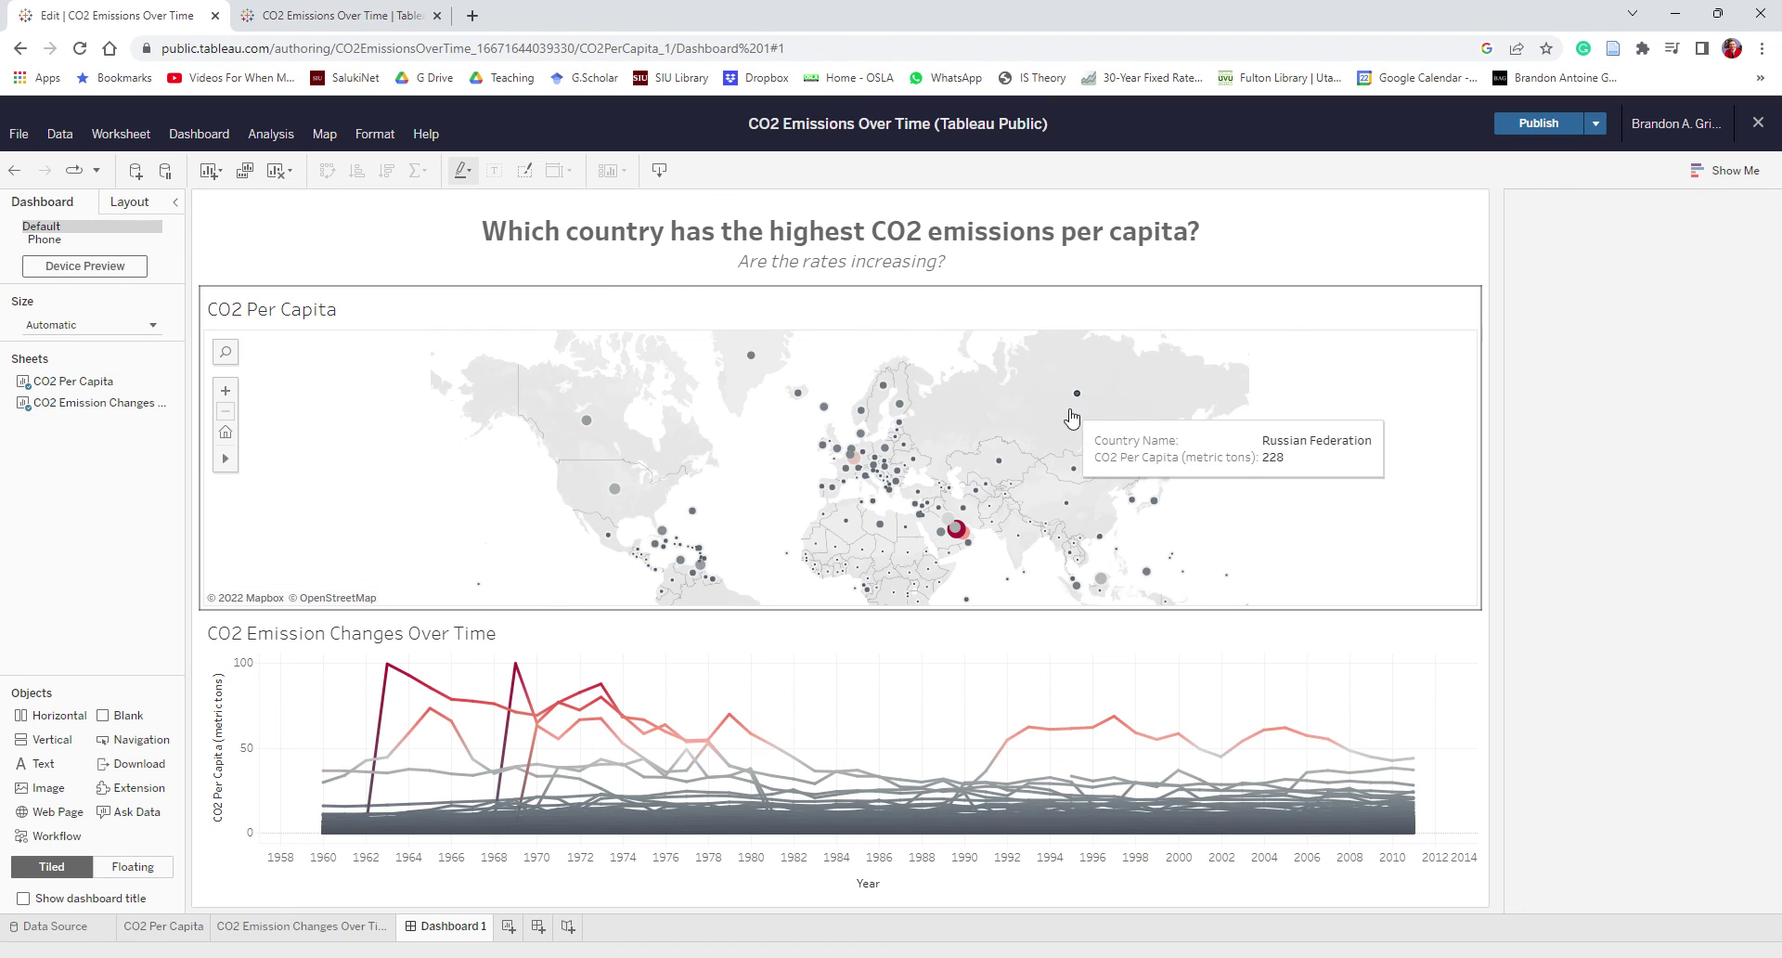
# Test the enlarged map's filter with the Russian Federation, inspect its emissions line, and clear the selection.
pyautogui.click(1076, 392)
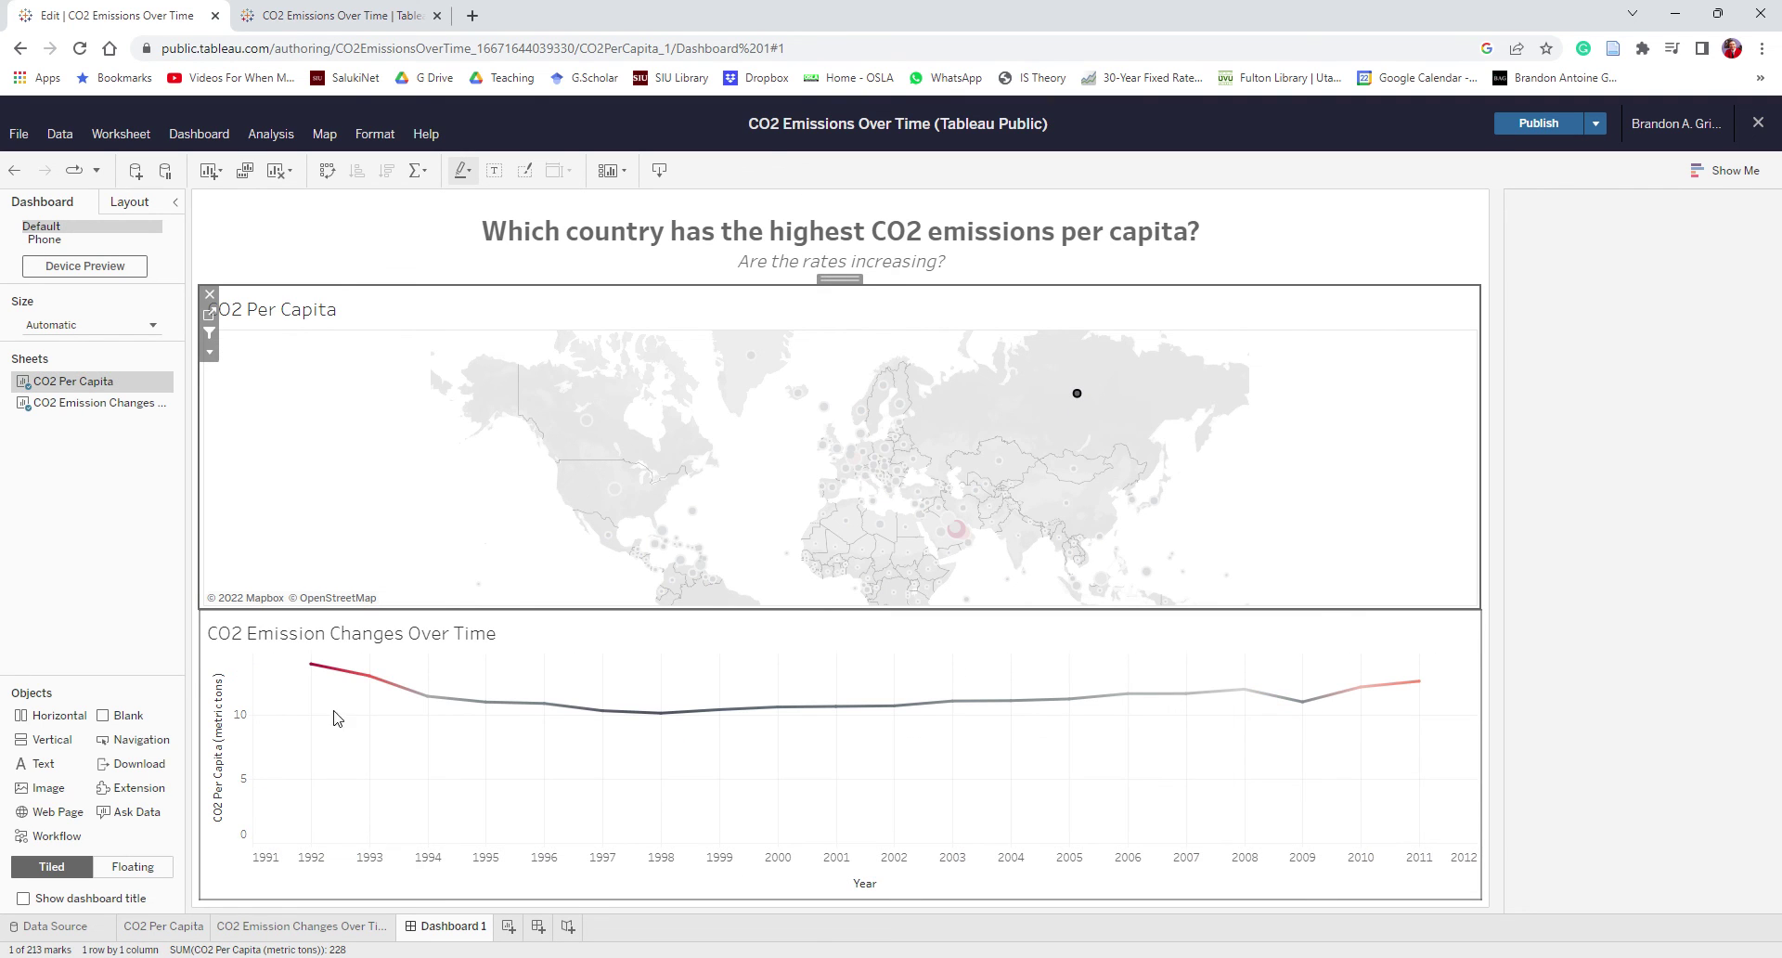
pyautogui.moveTo(471, 705)
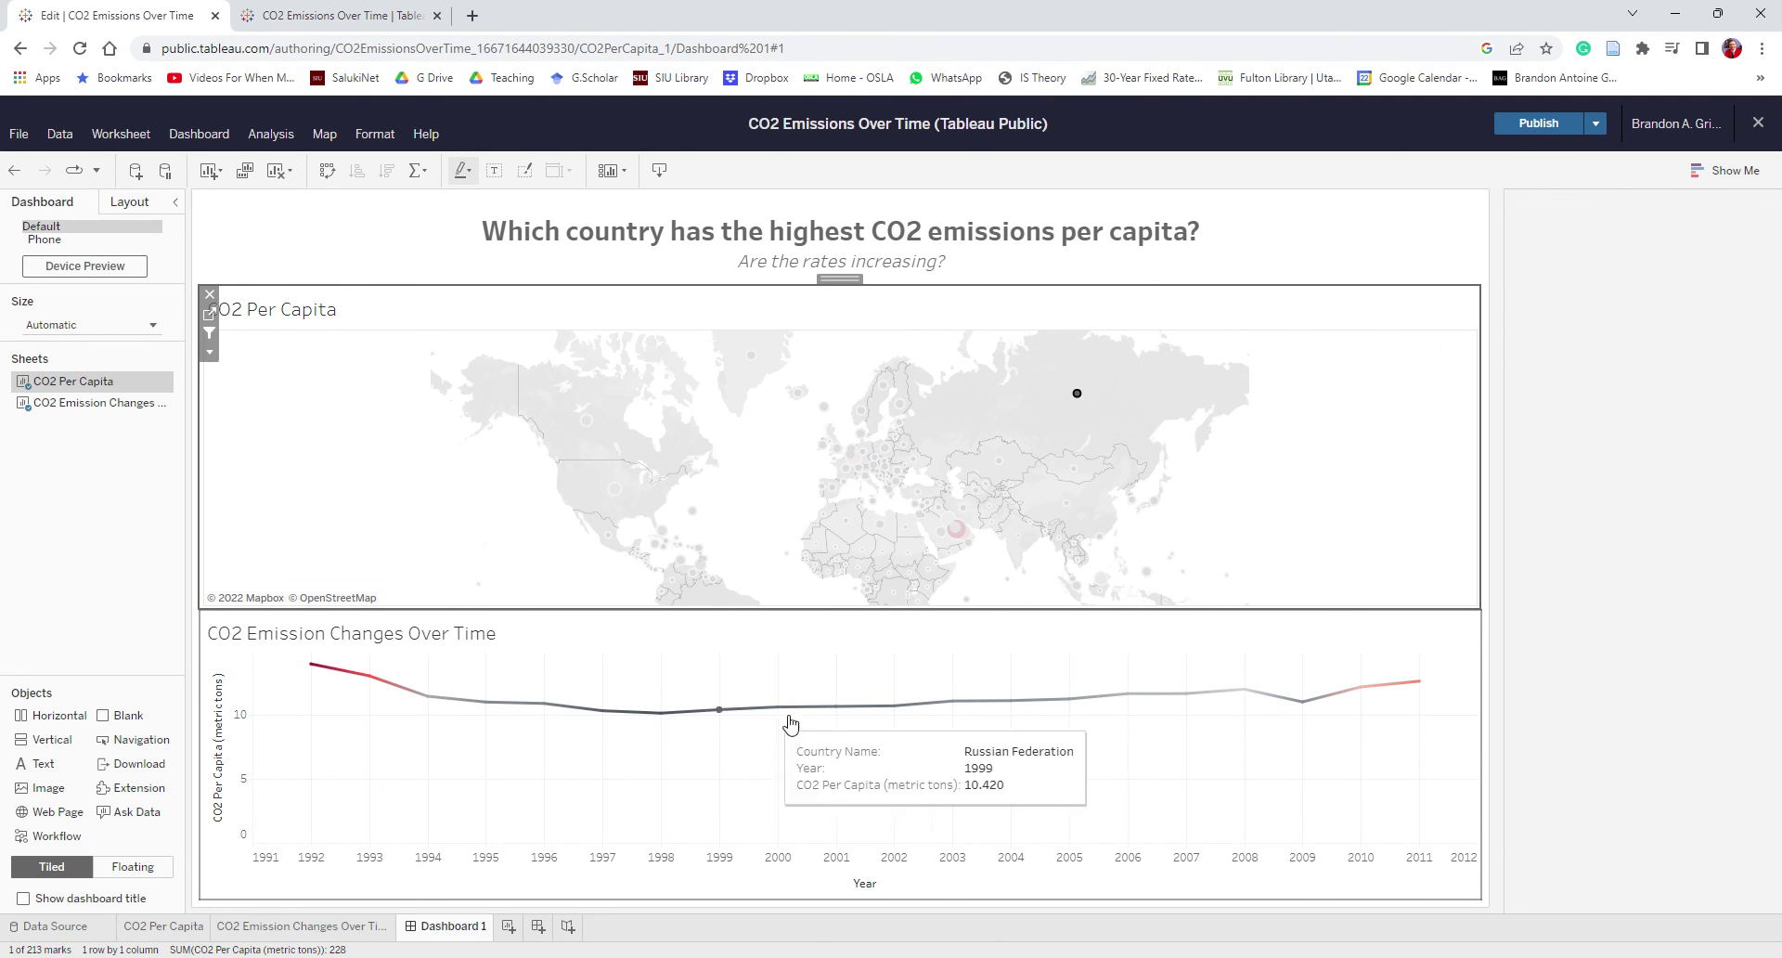
pyautogui.click(1359, 452)
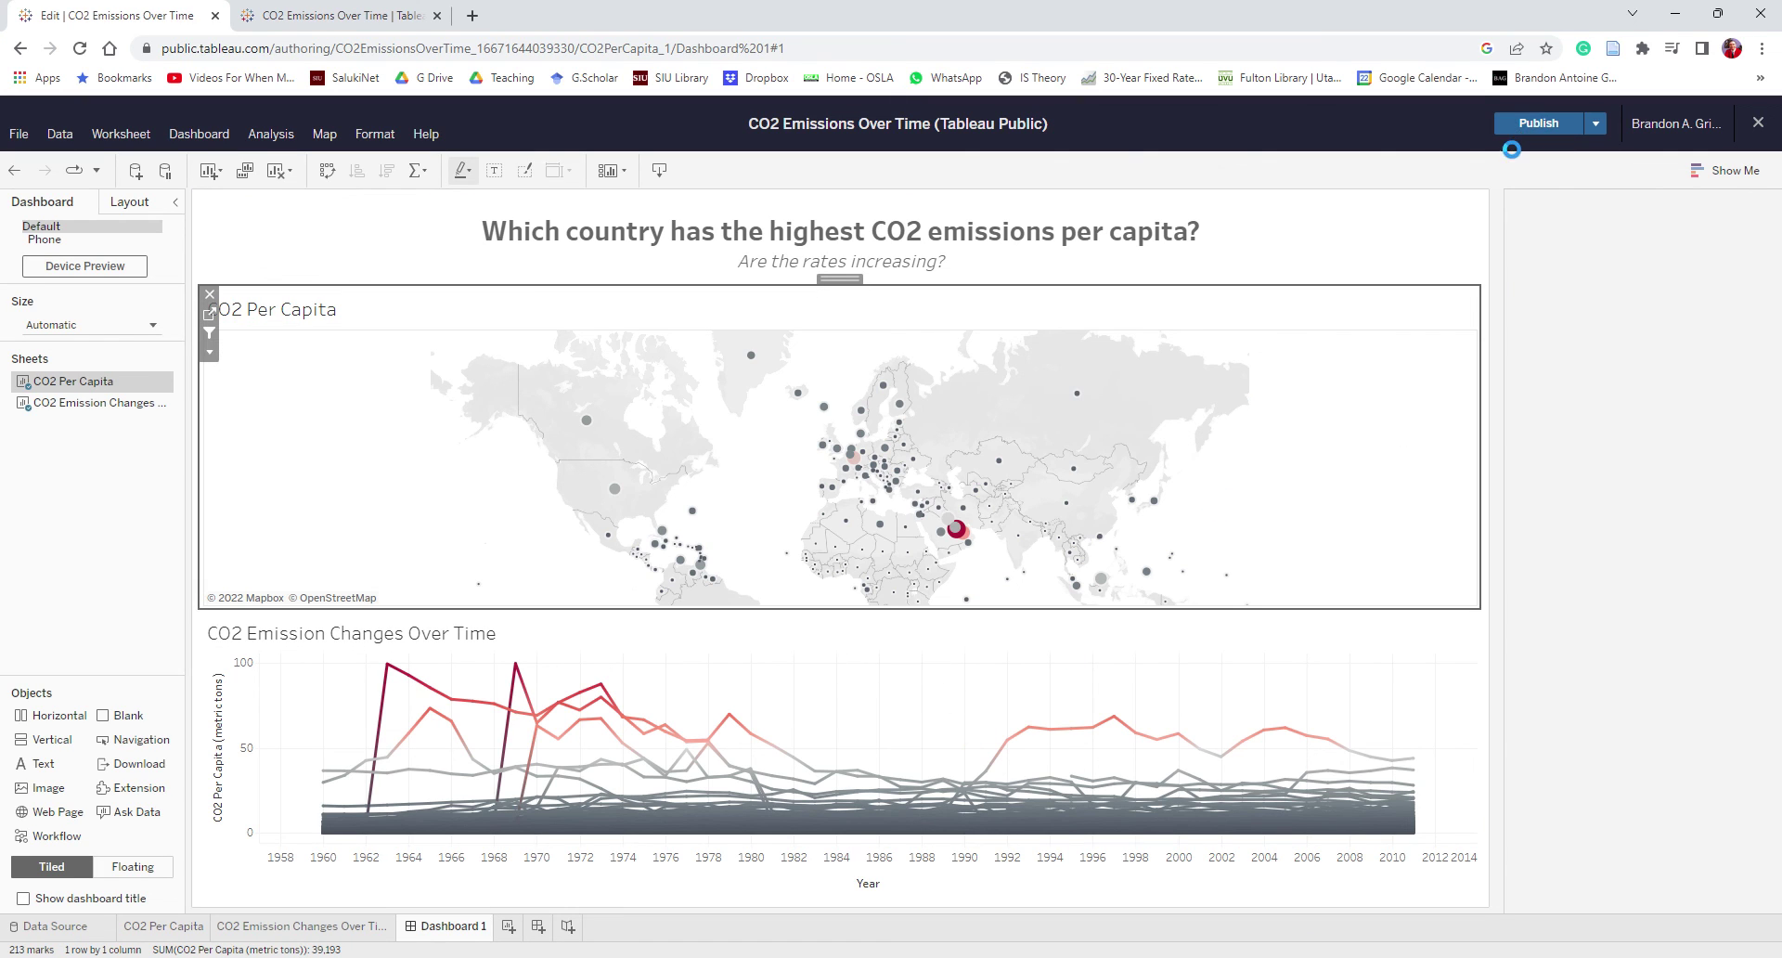
# Reload the published version in the other browser tab and open CO2 Emissions Over Time from the profile page.
pyautogui.click(249, 11)
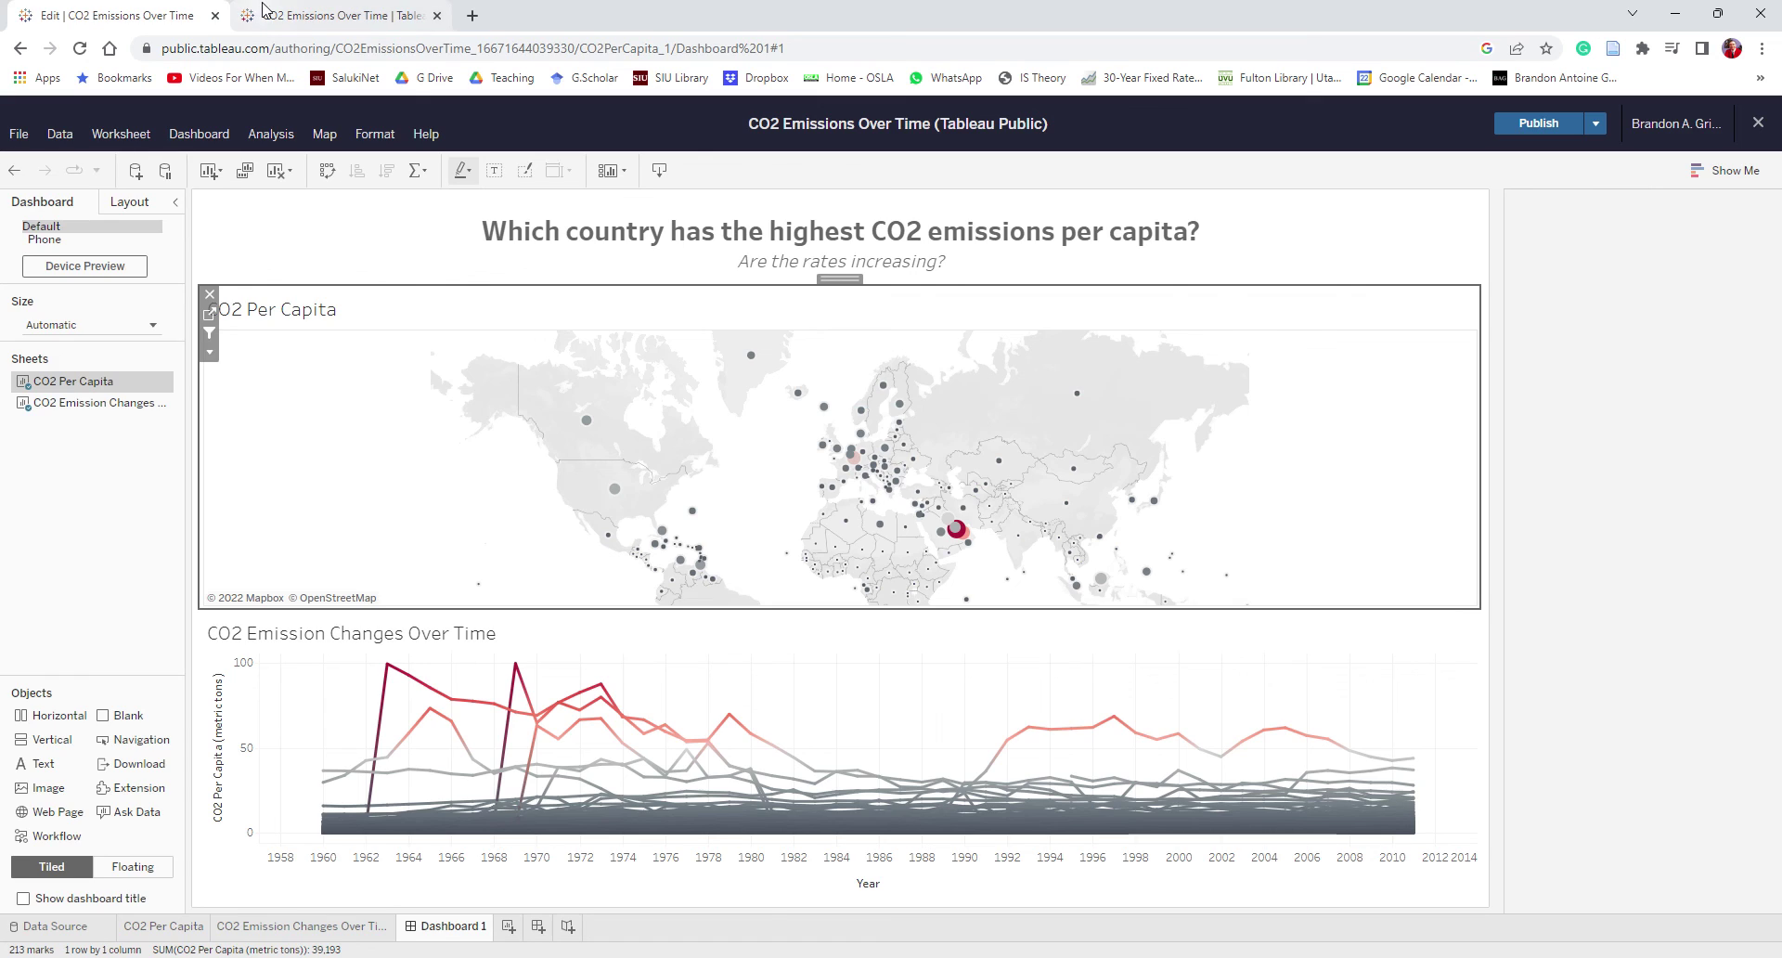
pyautogui.click(78, 50)
pyautogui.click(505, 240)
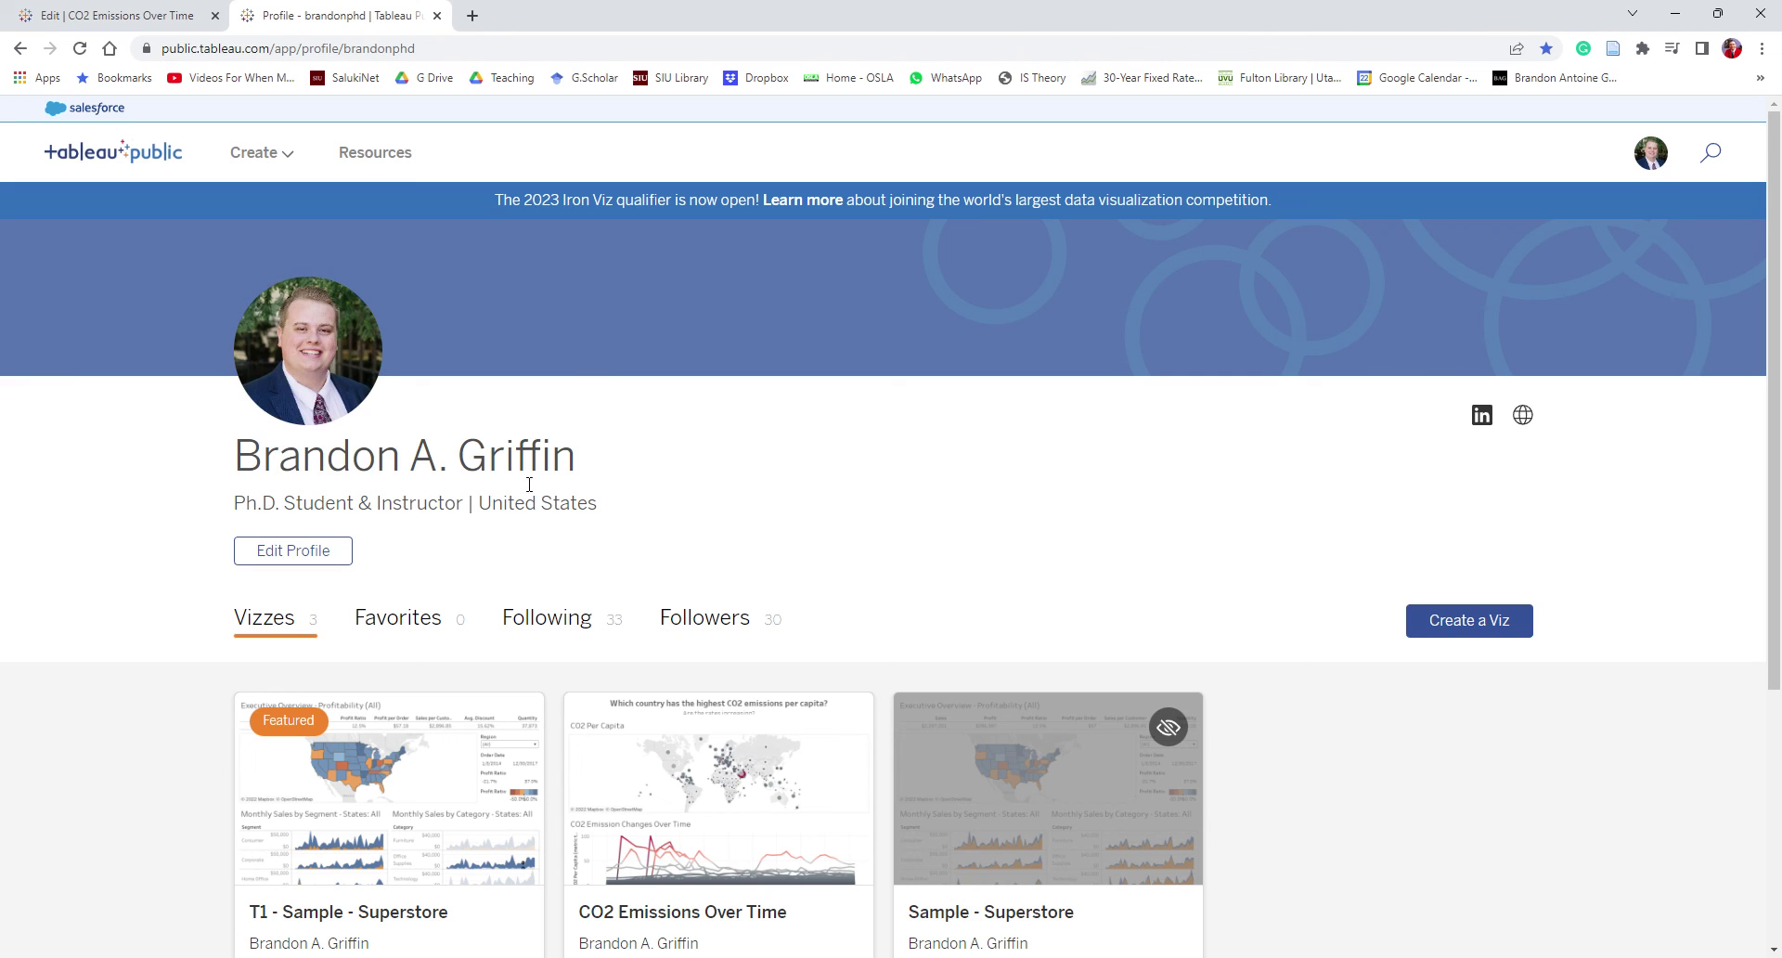
pyautogui.scroll(-3, 497, 566)
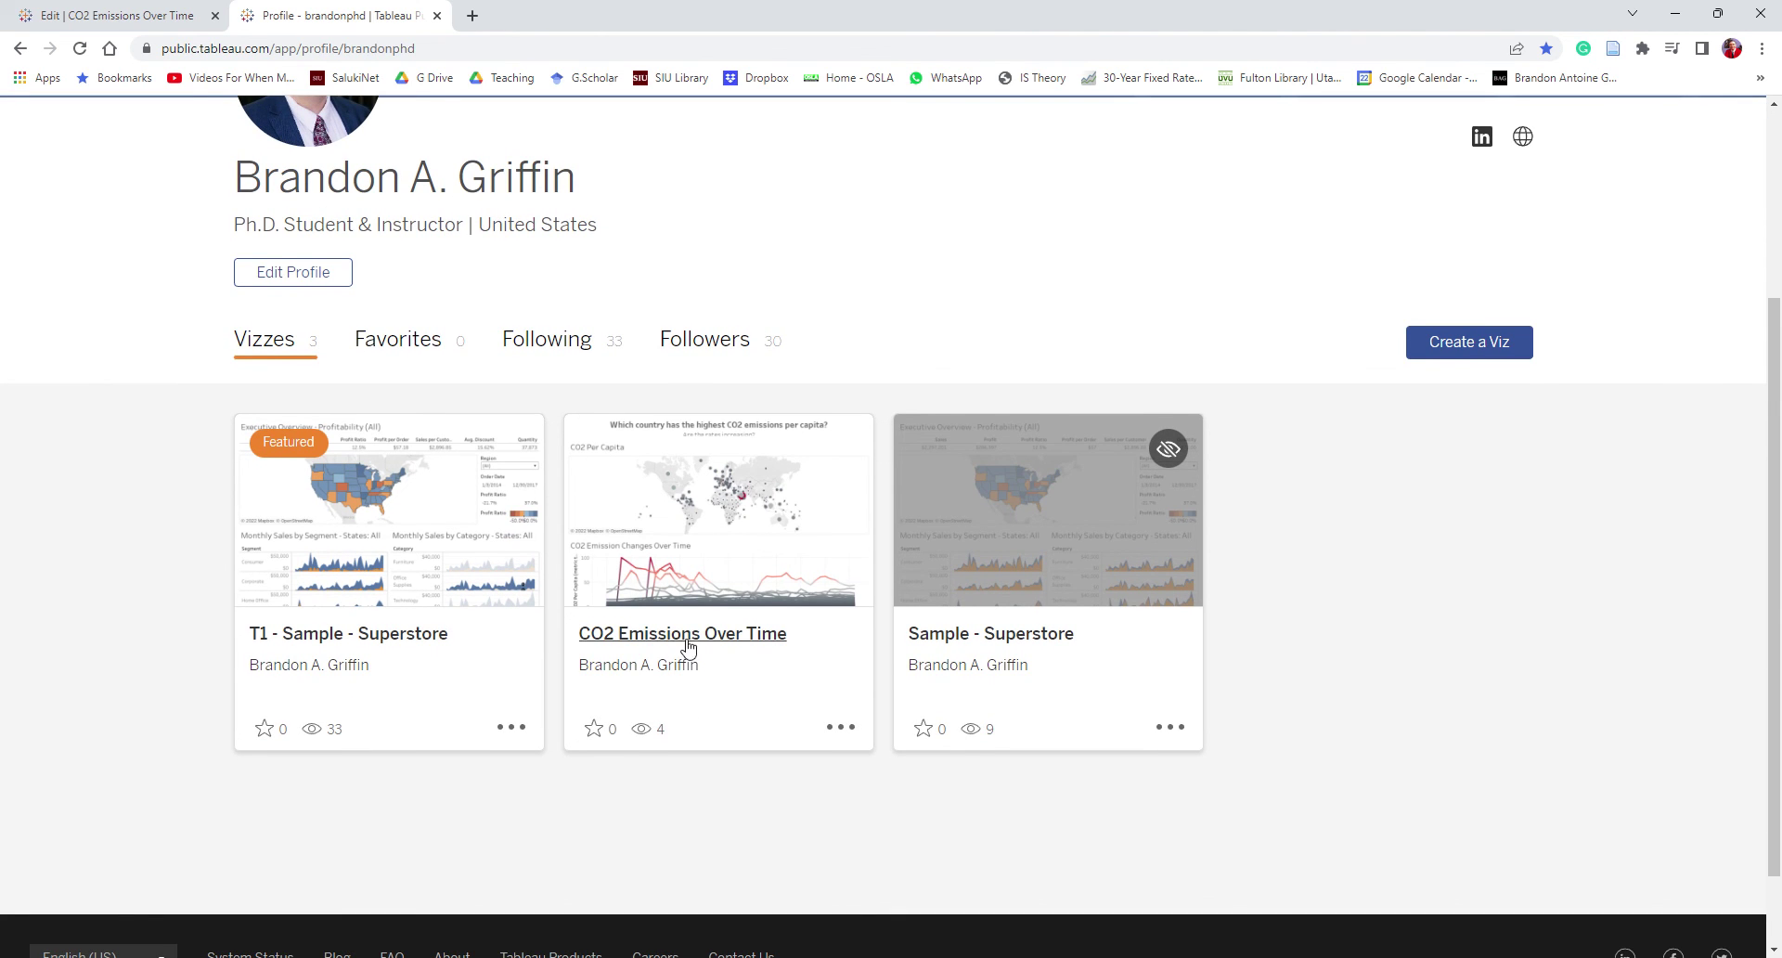
pyautogui.click(617, 634)
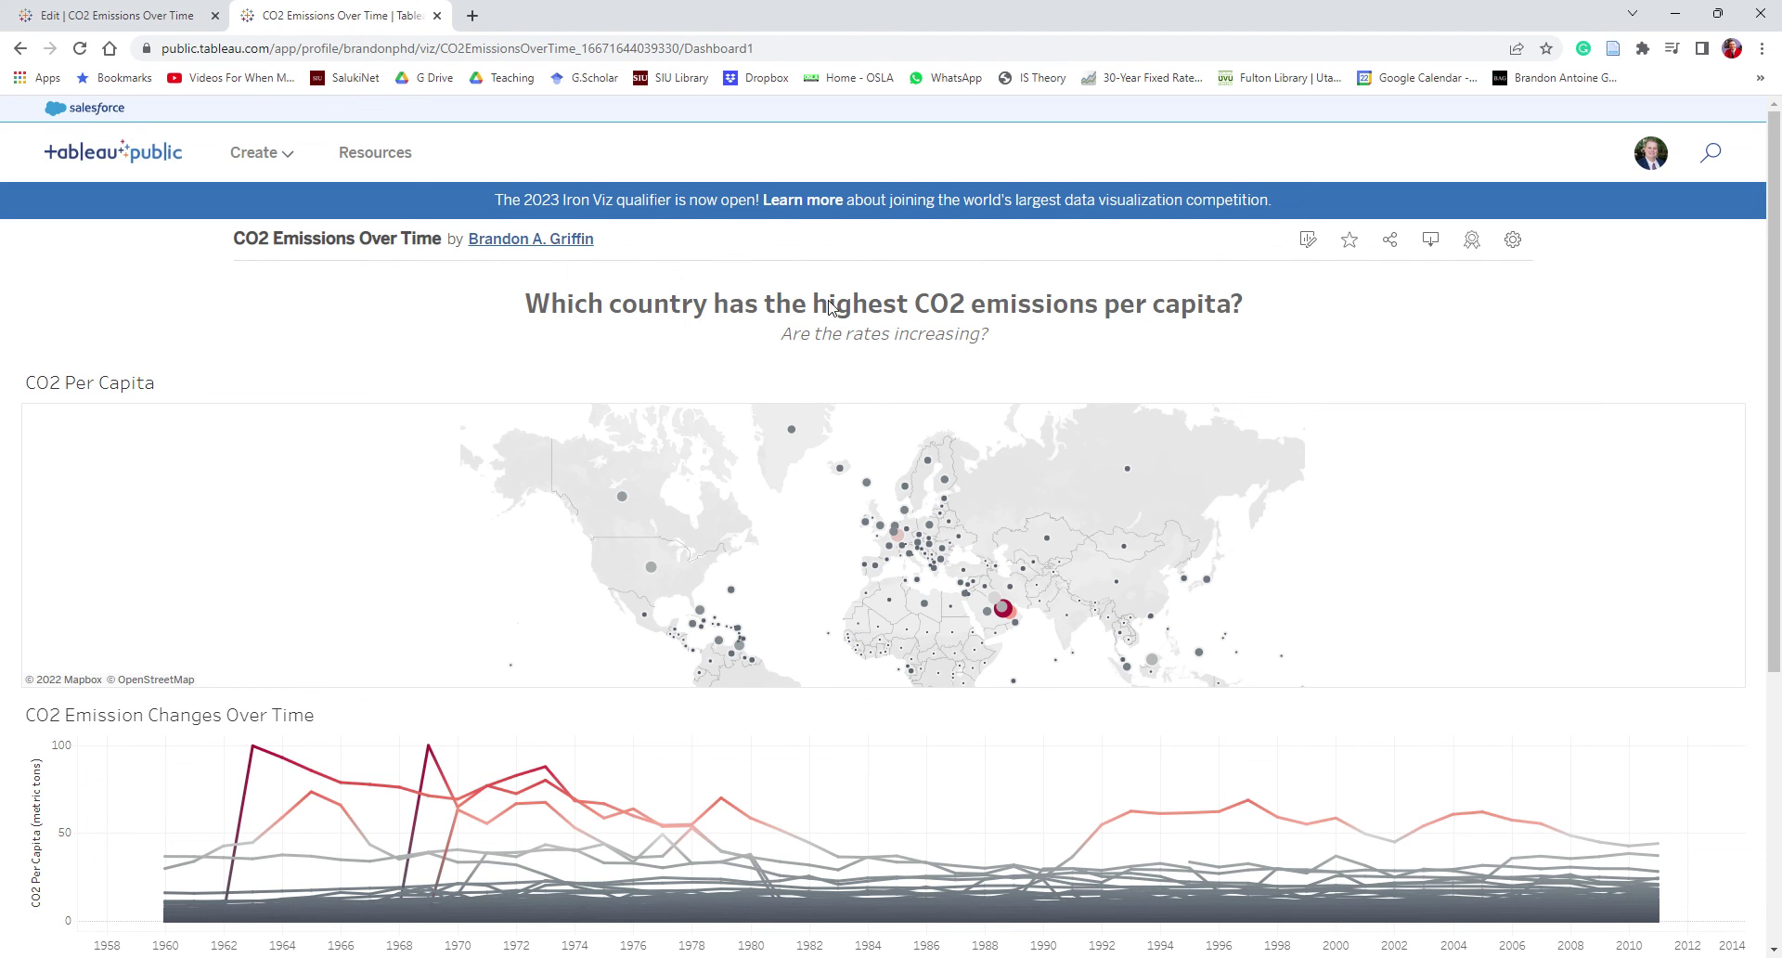
# Select Qatar on the published map and inspect the 1962 and 1963 points along its CO2 emissions line.
pyautogui.scroll(-1, 928, 278)
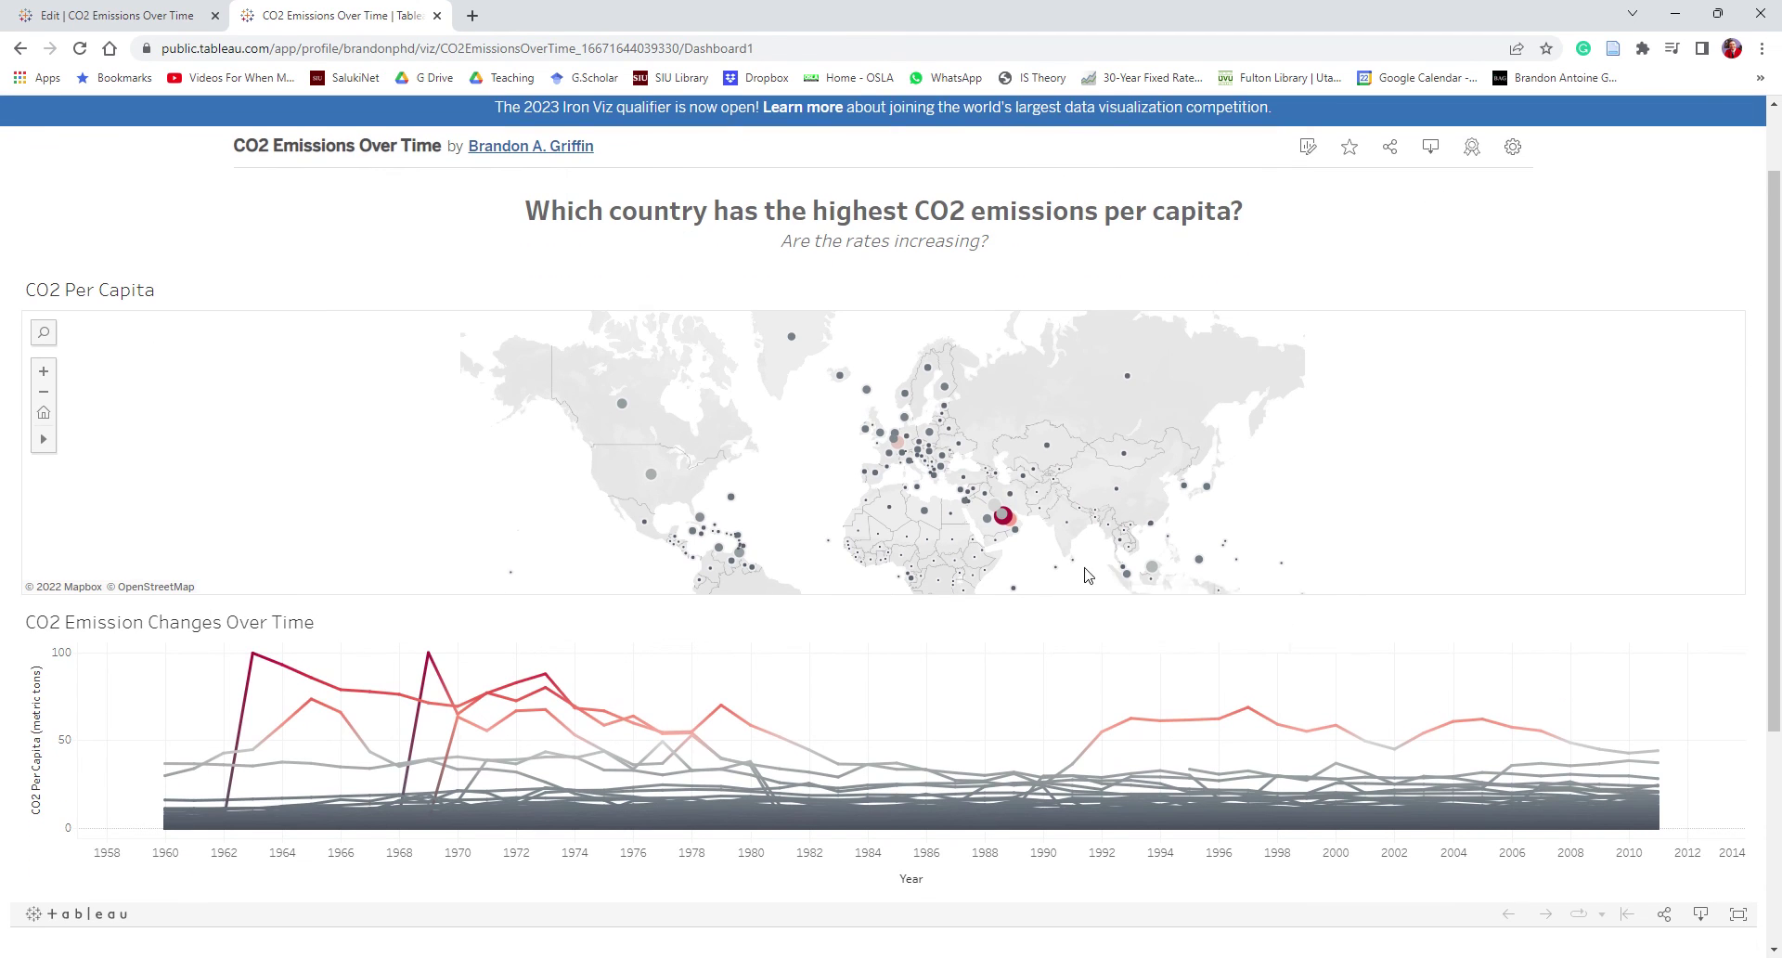
pyautogui.scroll(1, 1028, 553)
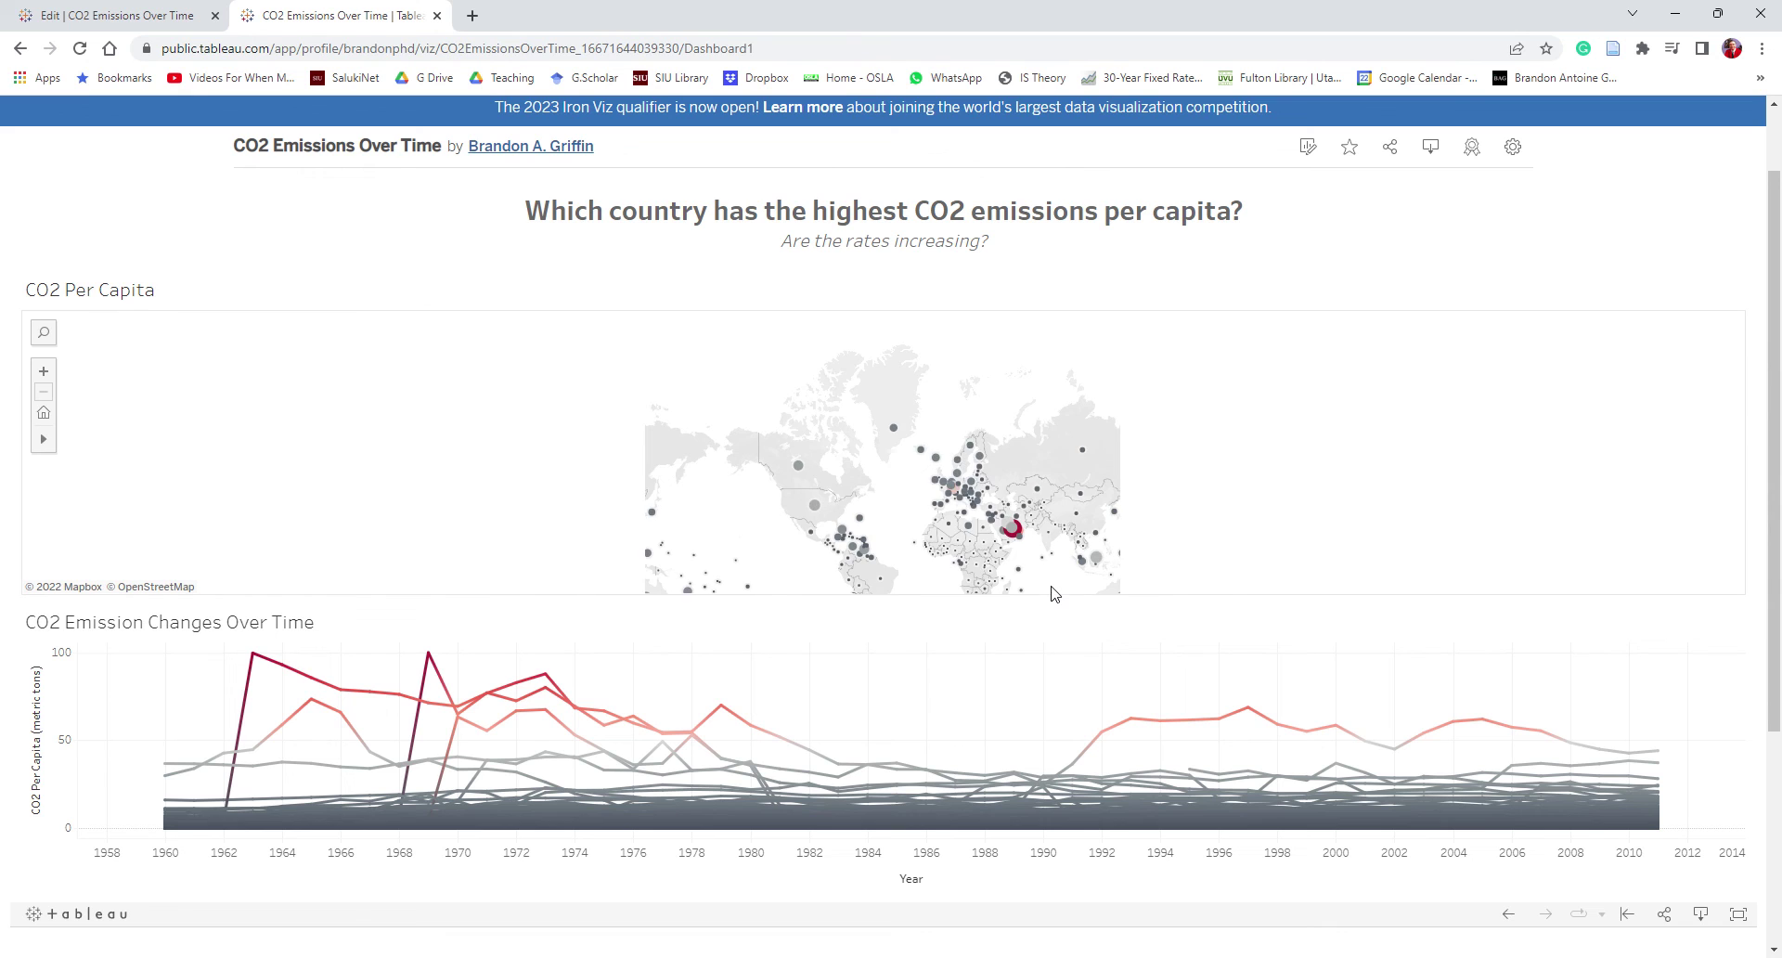
pyautogui.scroll(2, 1054, 594)
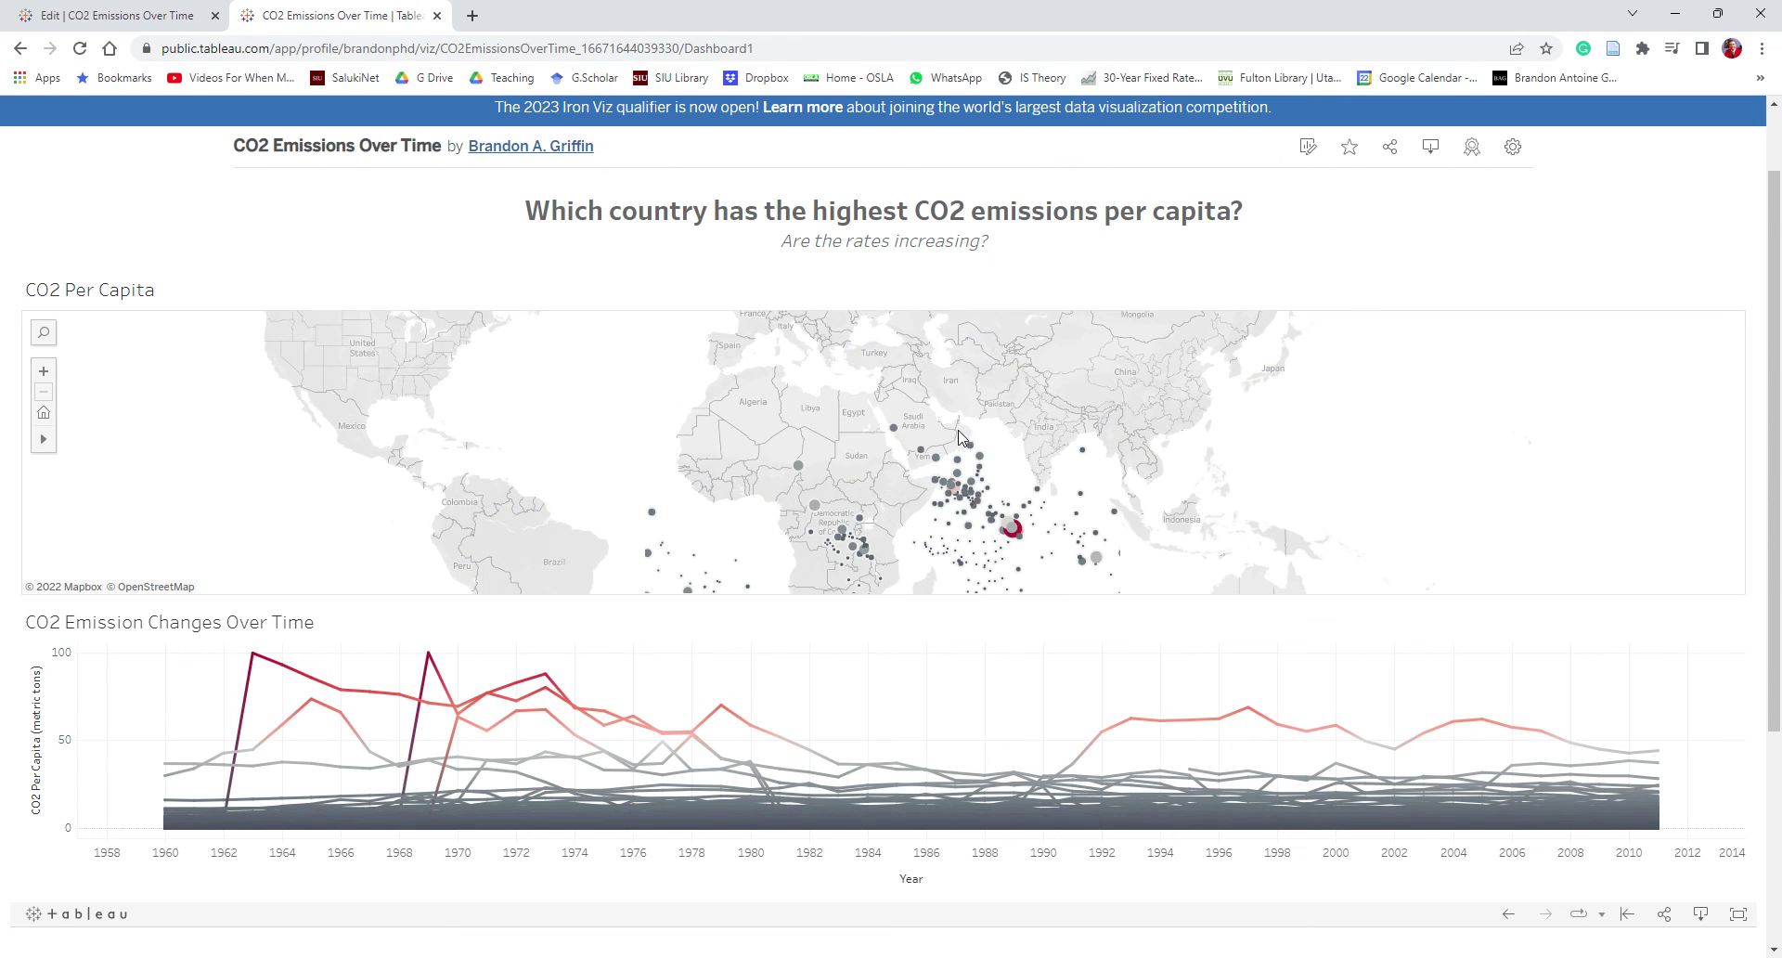
pyautogui.click(1022, 542)
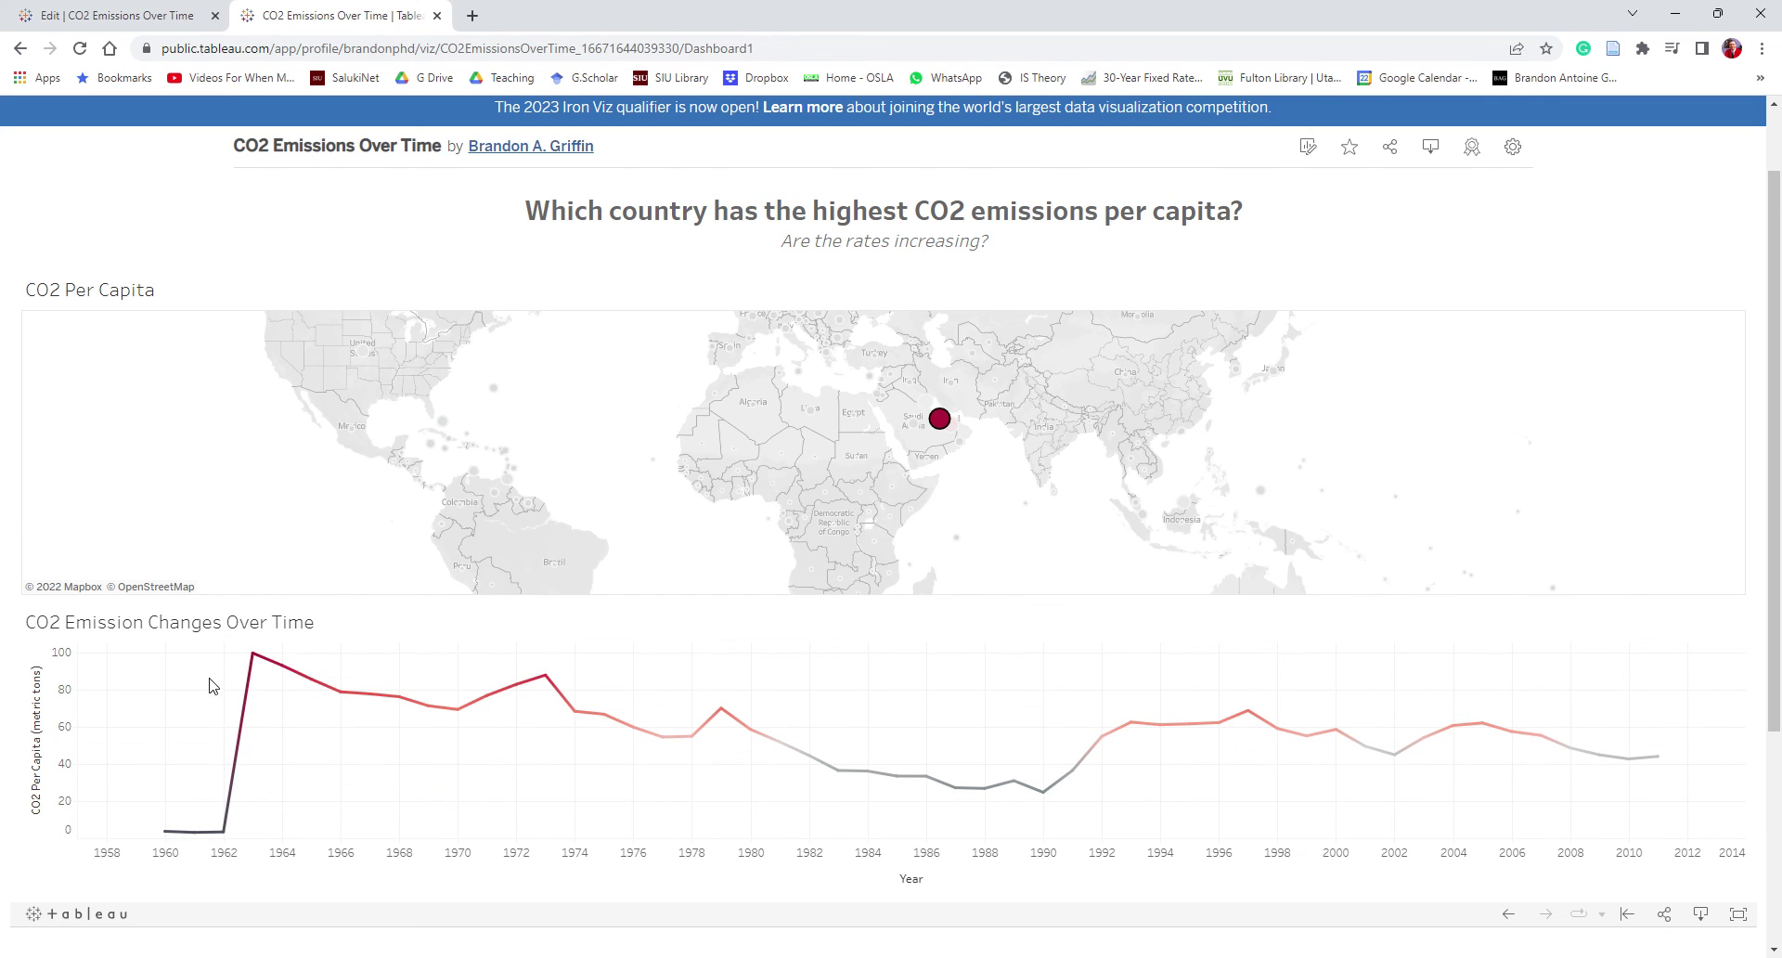
pyautogui.moveTo(179, 832)
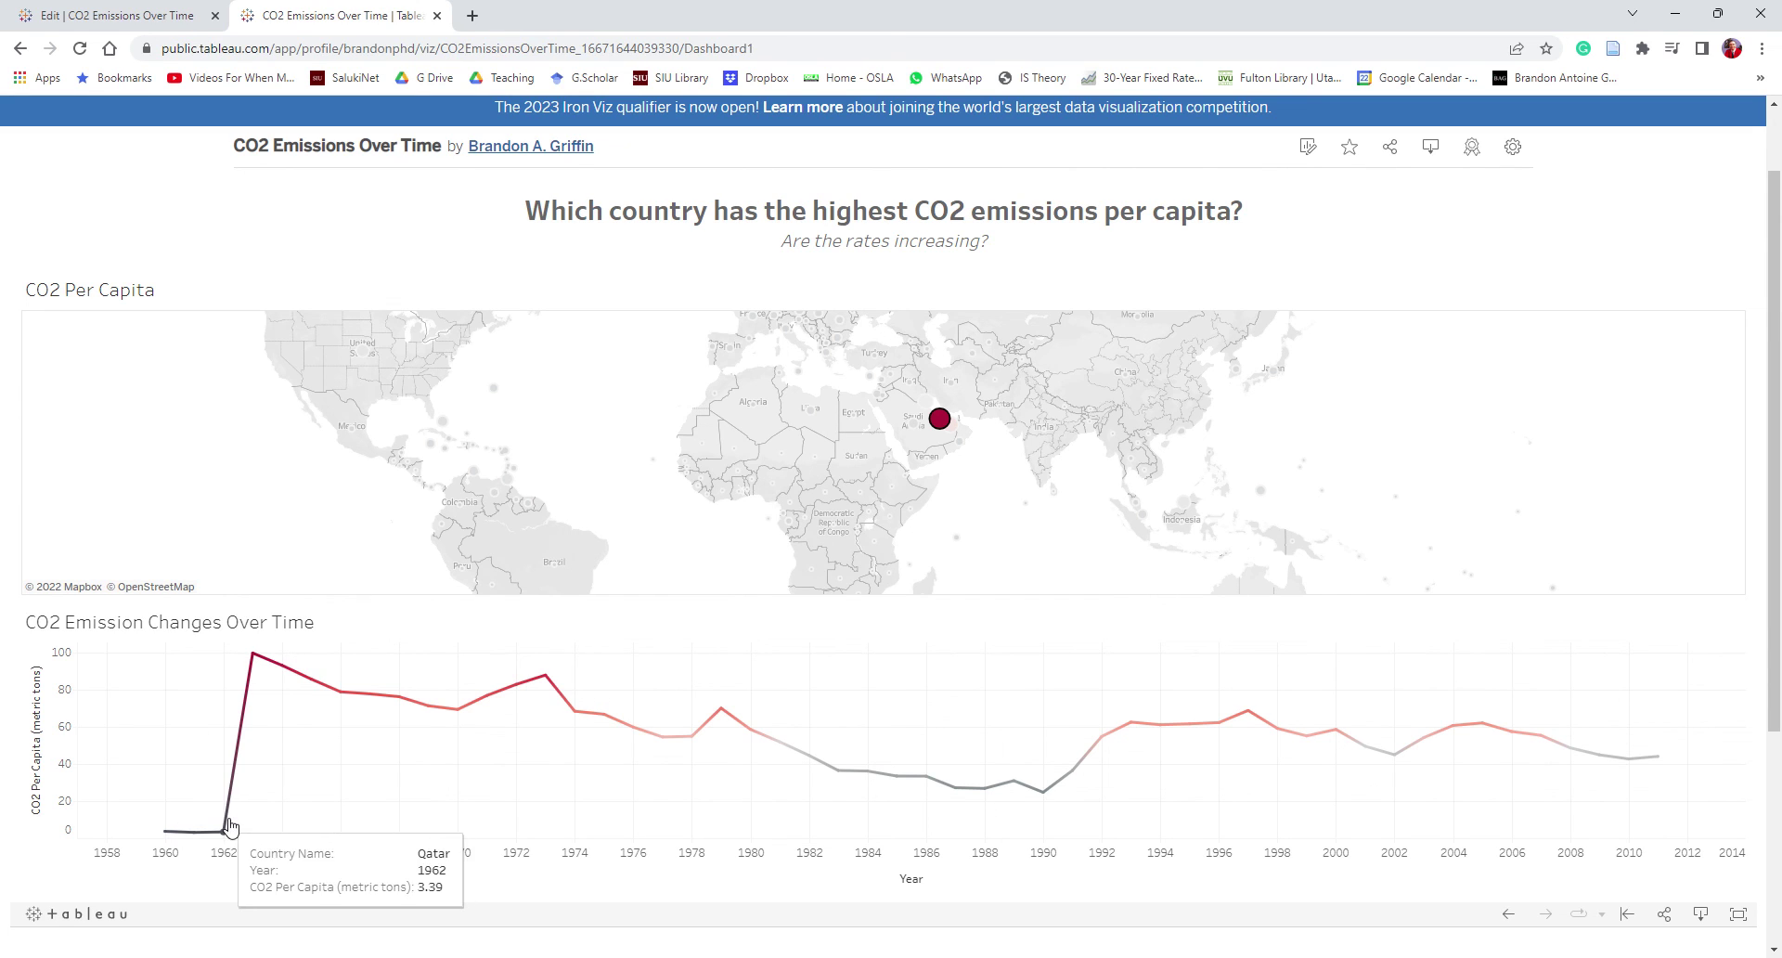
pyautogui.moveTo(264, 659)
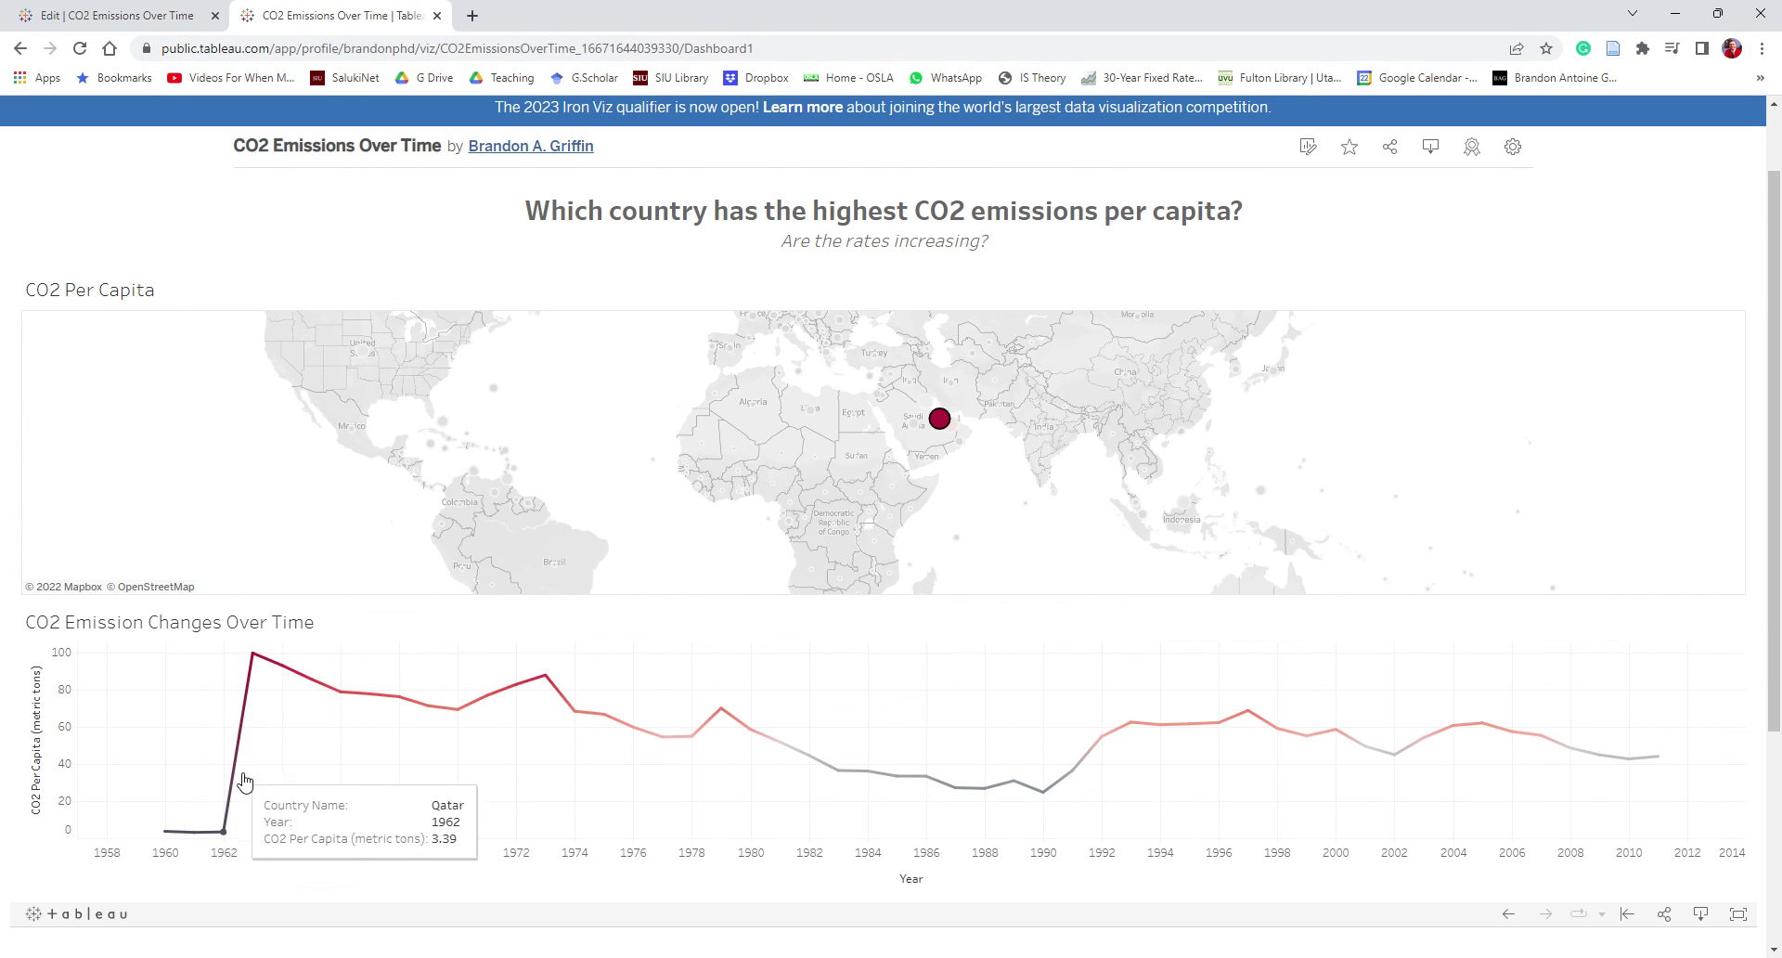
pyautogui.moveTo(252, 698)
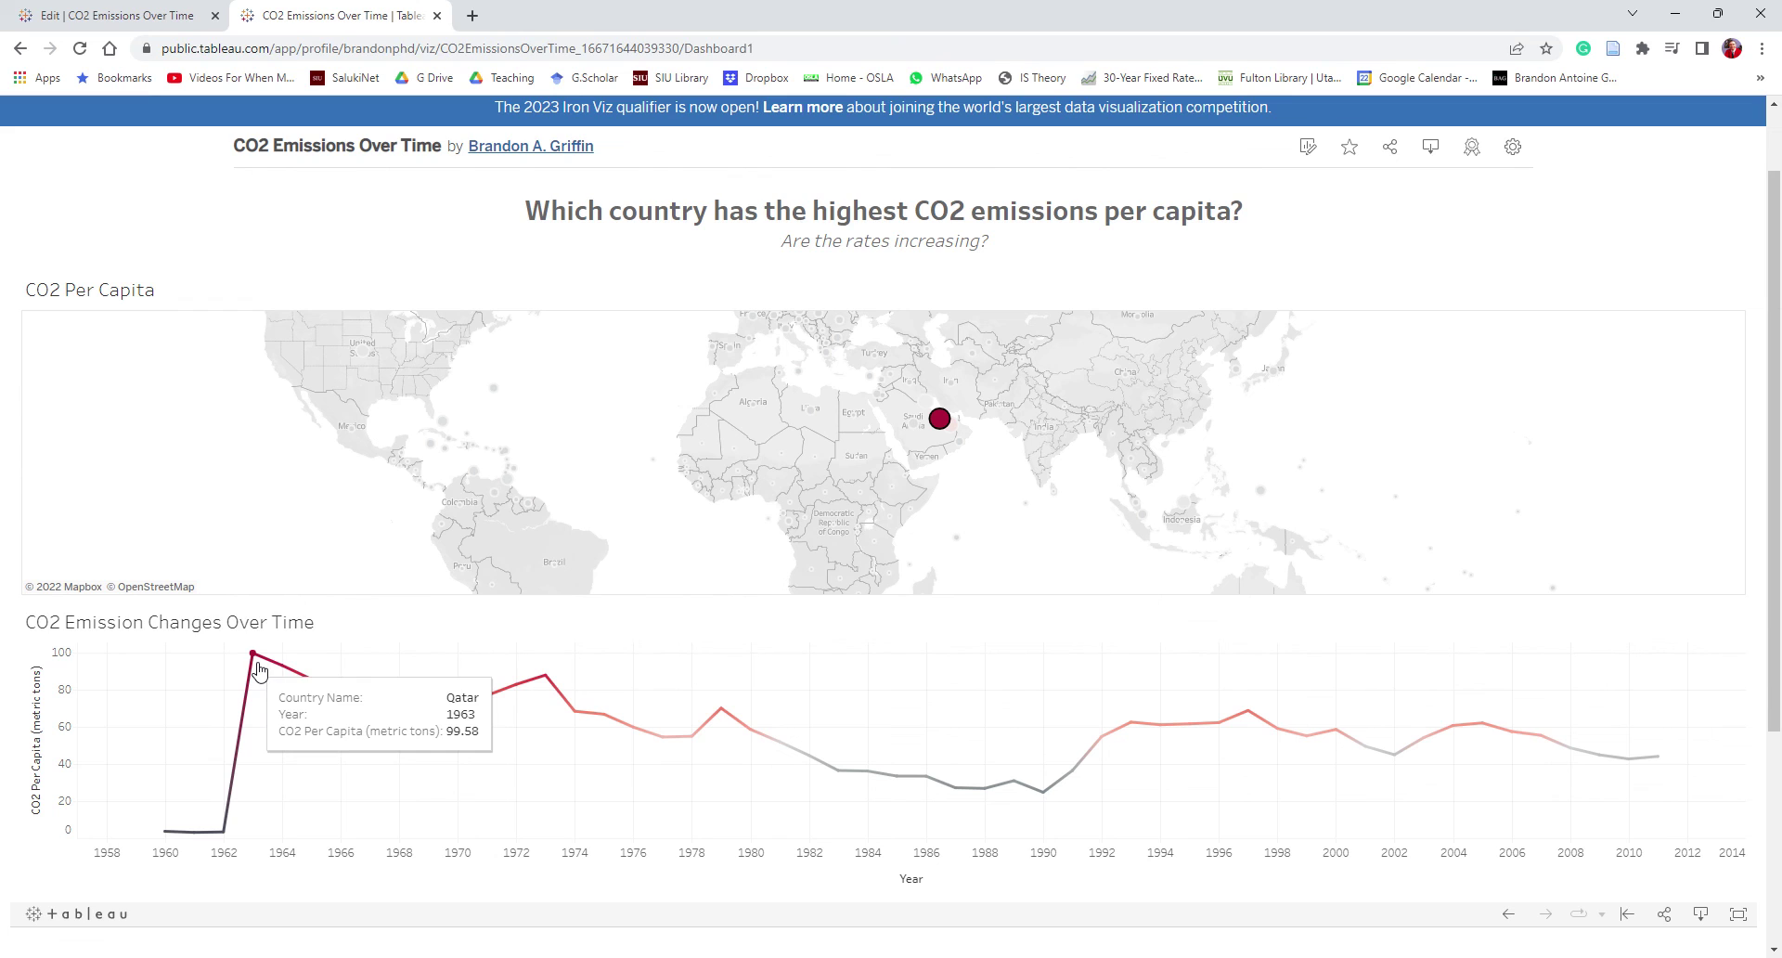